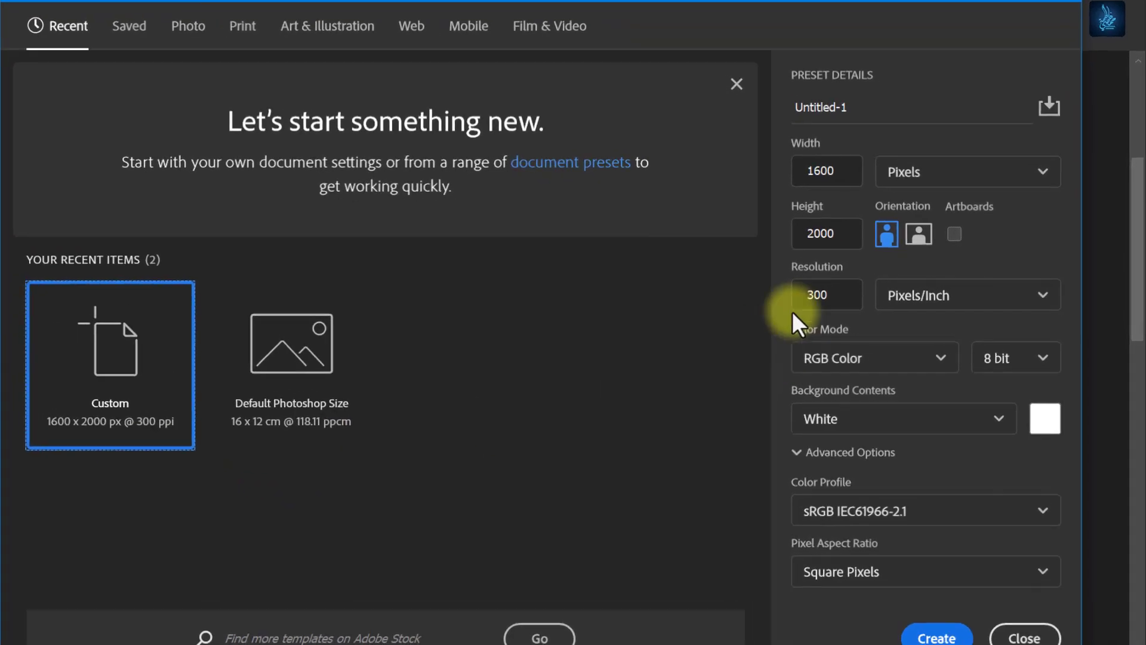
- Create a new 1600 x 2000 pixel RGB document at 300 pixels/inch with a white background and fit it on screen
{"action": "double_click", "coordinate": [877, 186]}
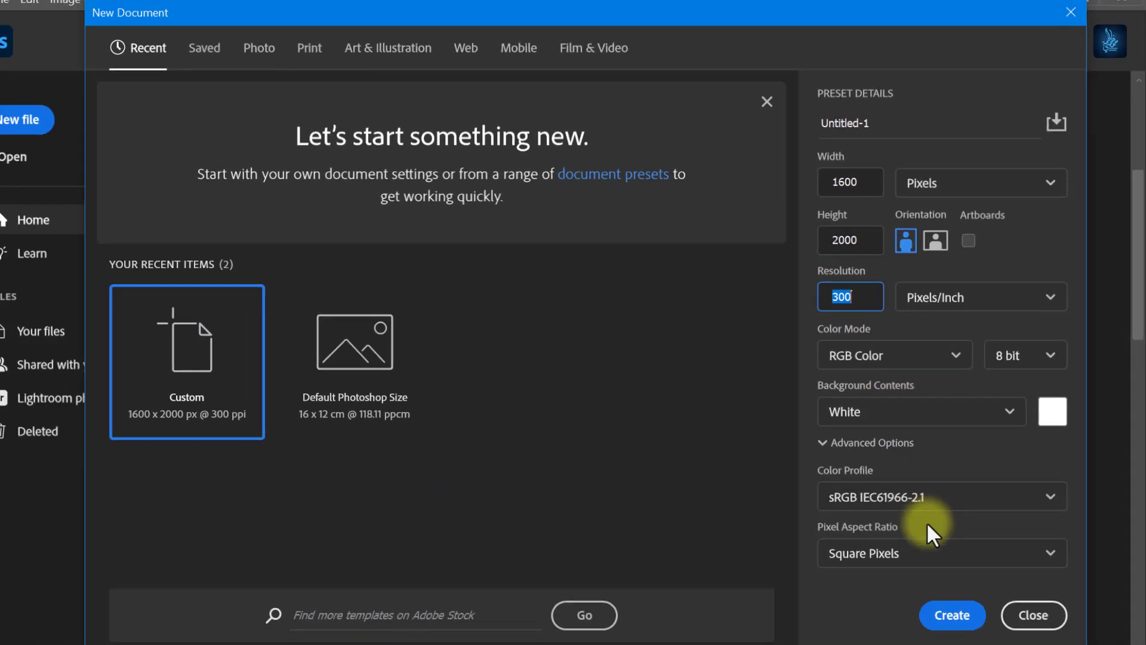
{"action": "left_click", "coordinate": [945, 606]}
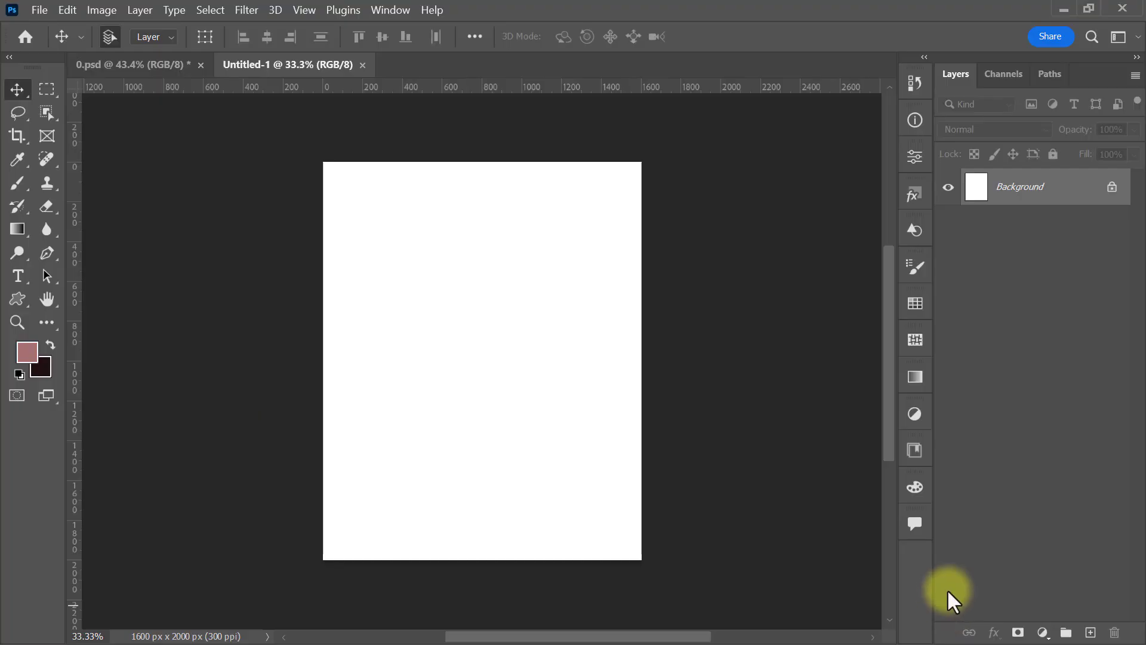
{"action": "key", "text": "ctrl+0"}
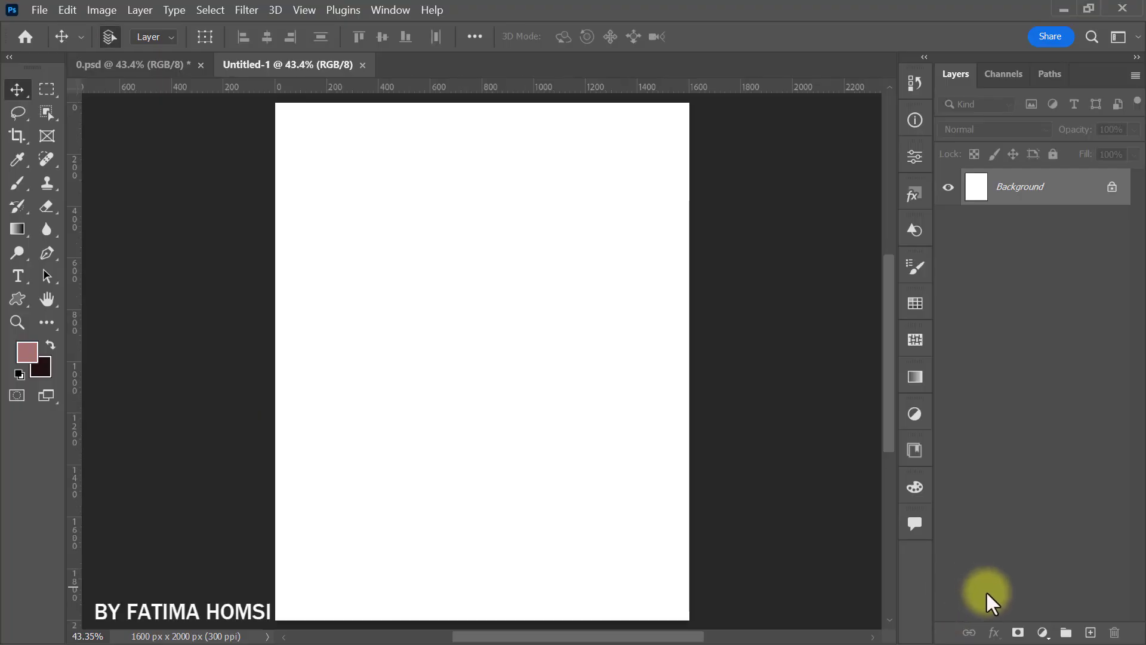
- Add a gradient fill layer and base its gradient on the Black, White preset from the Basics group
{"action": "left_click", "coordinate": [1041, 631]}
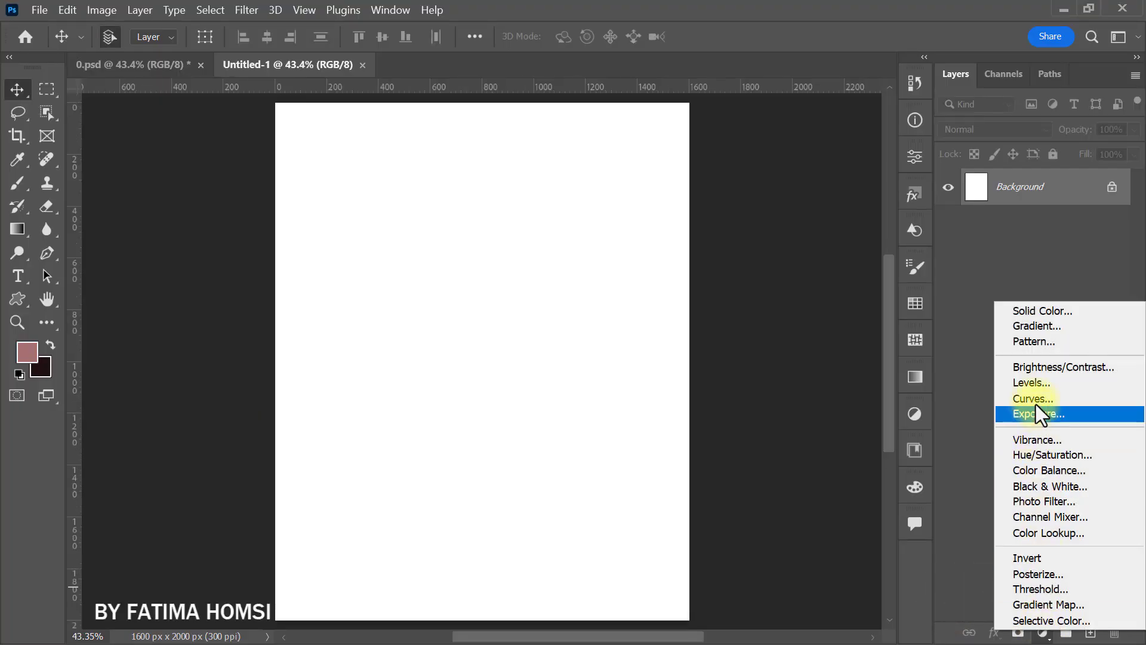
{"action": "left_click", "coordinate": [1048, 328]}
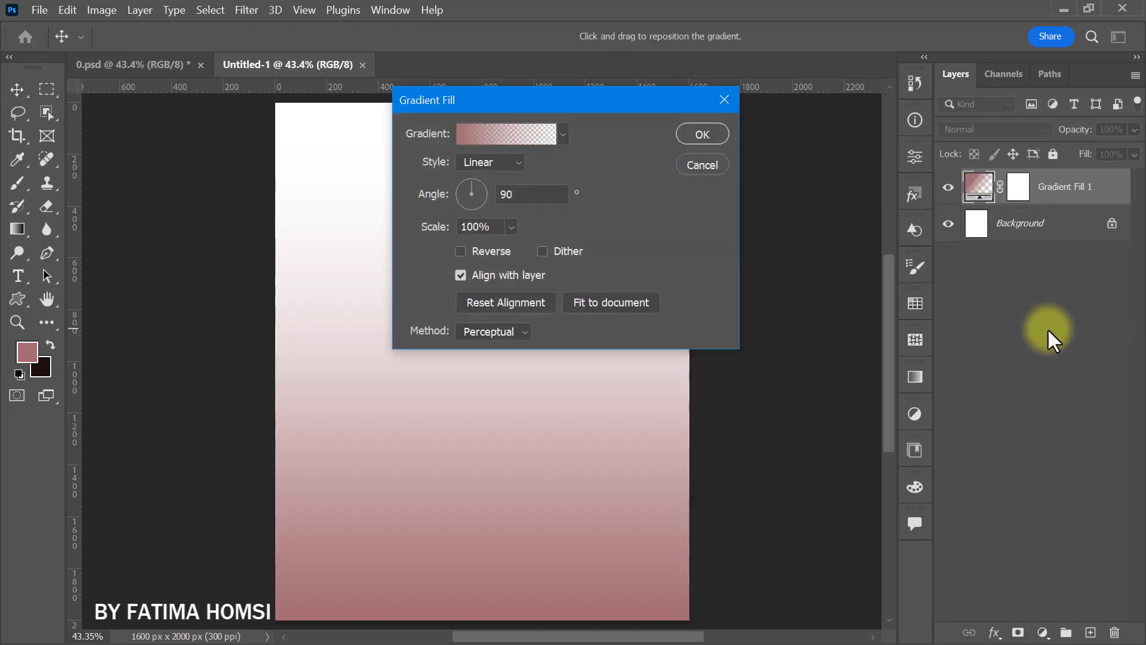
{"action": "left_click", "coordinate": [518, 138]}
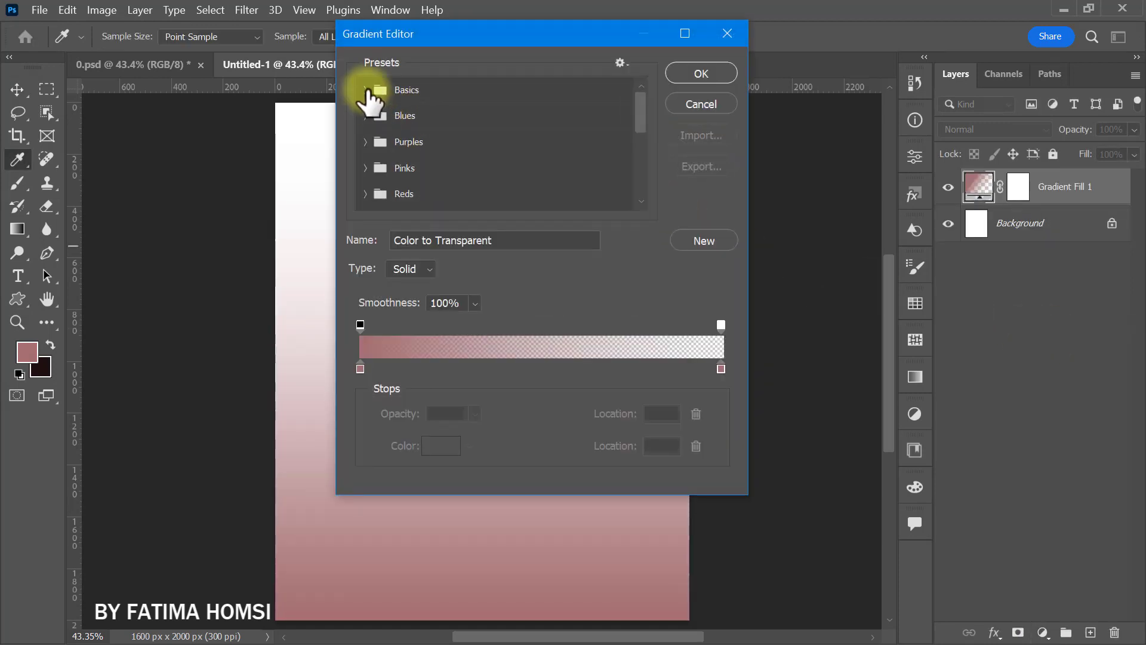
{"action": "left_click", "coordinate": [366, 91]}
{"action": "left_click", "coordinate": [446, 116]}
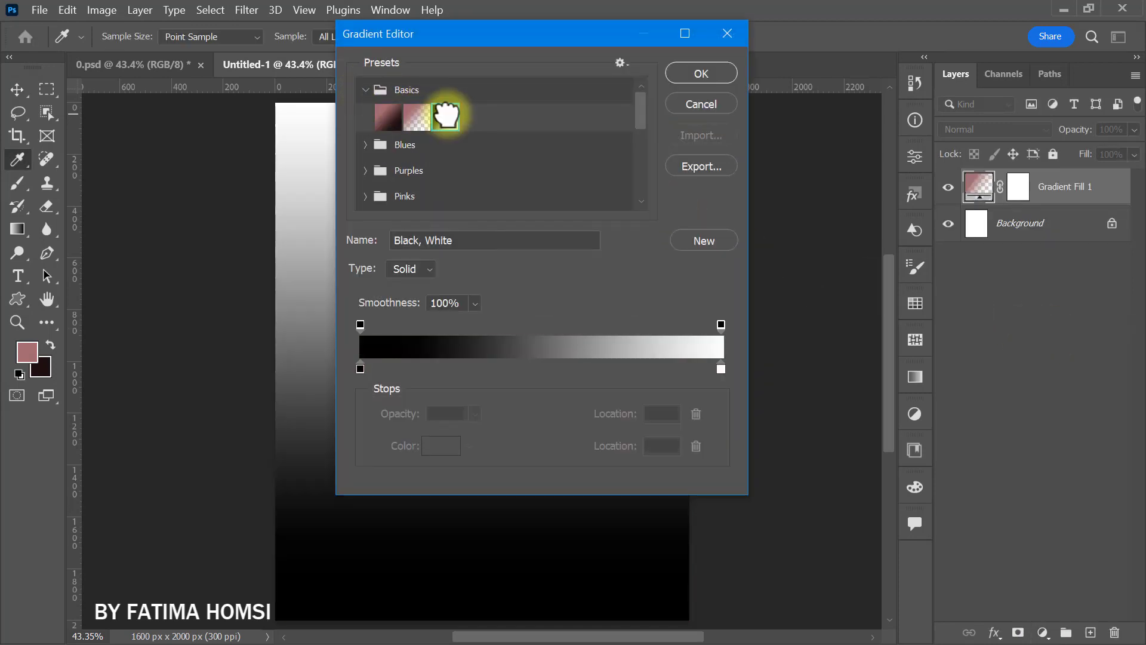
- Change the gradient's black colour stop to dark brown 200f10 by sampling the background colour swatch
{"action": "left_click", "coordinate": [360, 369]}
{"action": "left_click", "coordinate": [439, 449]}
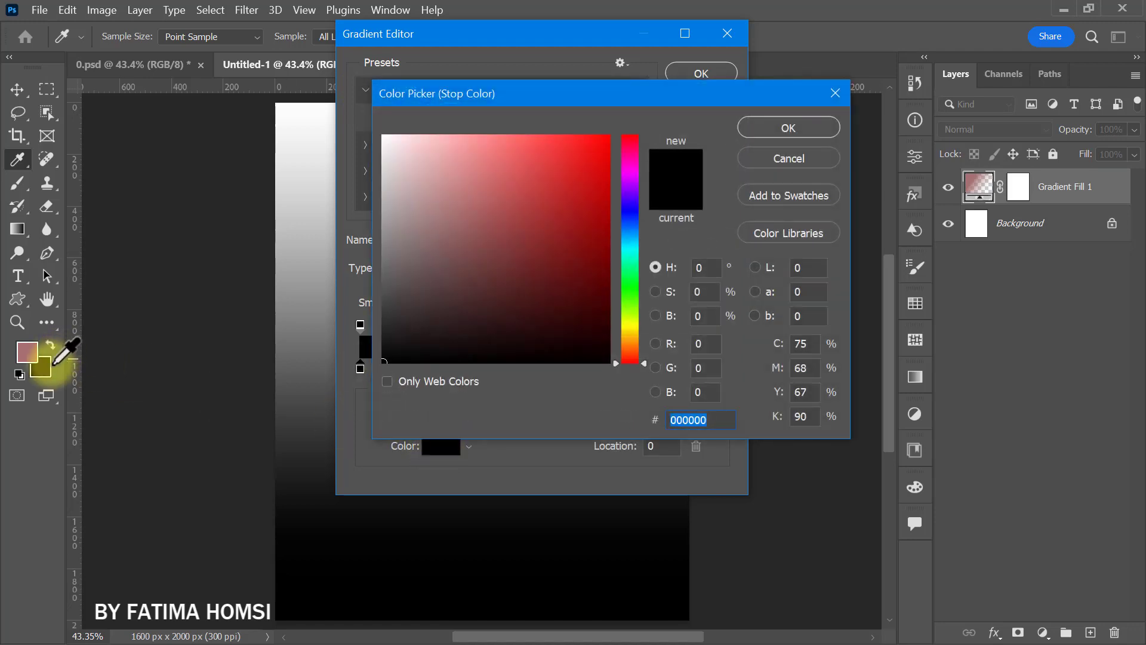
{"action": "left_click", "coordinate": [55, 363]}
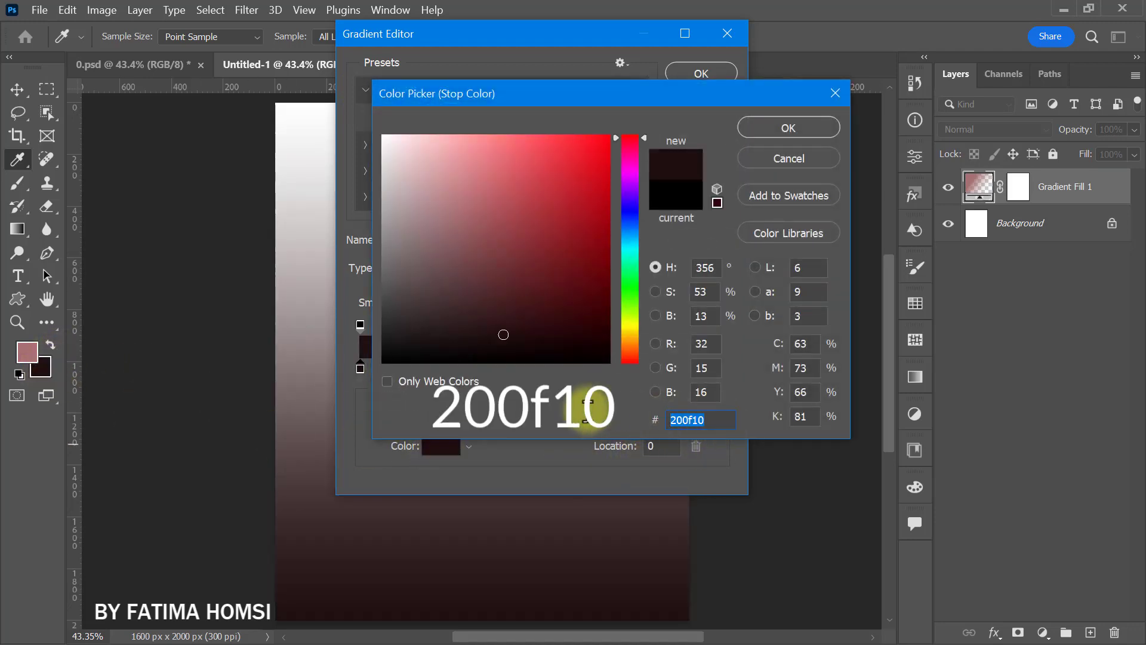
{"action": "left_click", "coordinate": [773, 127]}
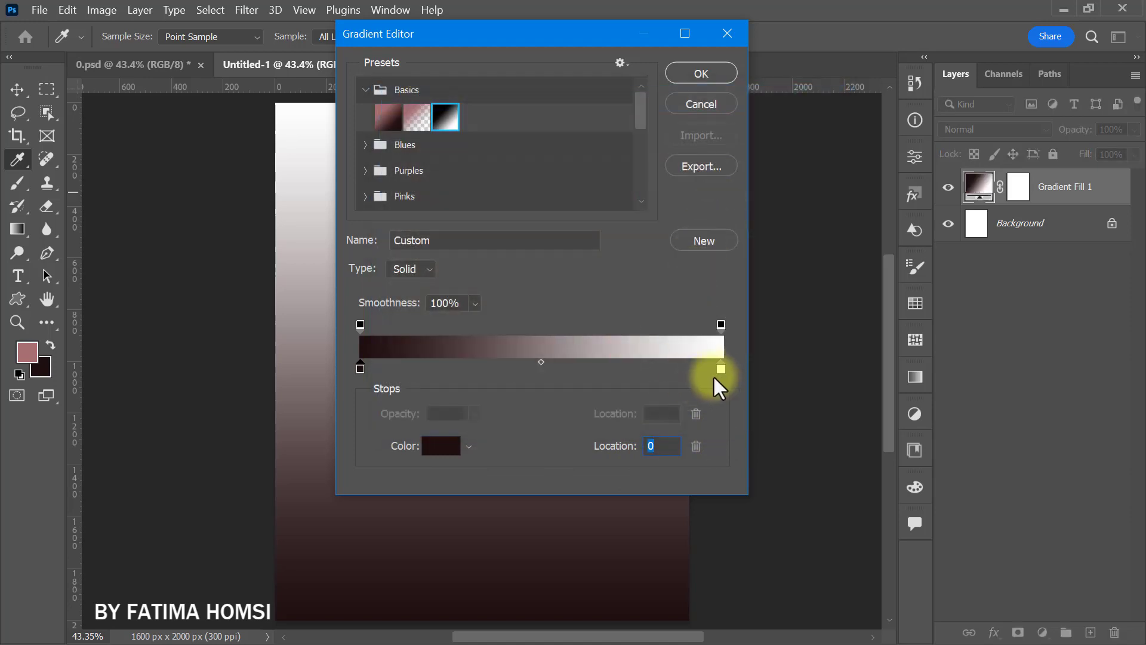
- Change the gradient's white end stop to dusty pink a57071, sampled from the foreground swatch, and accept the edited gradient
{"action": "left_click", "coordinate": [443, 448]}
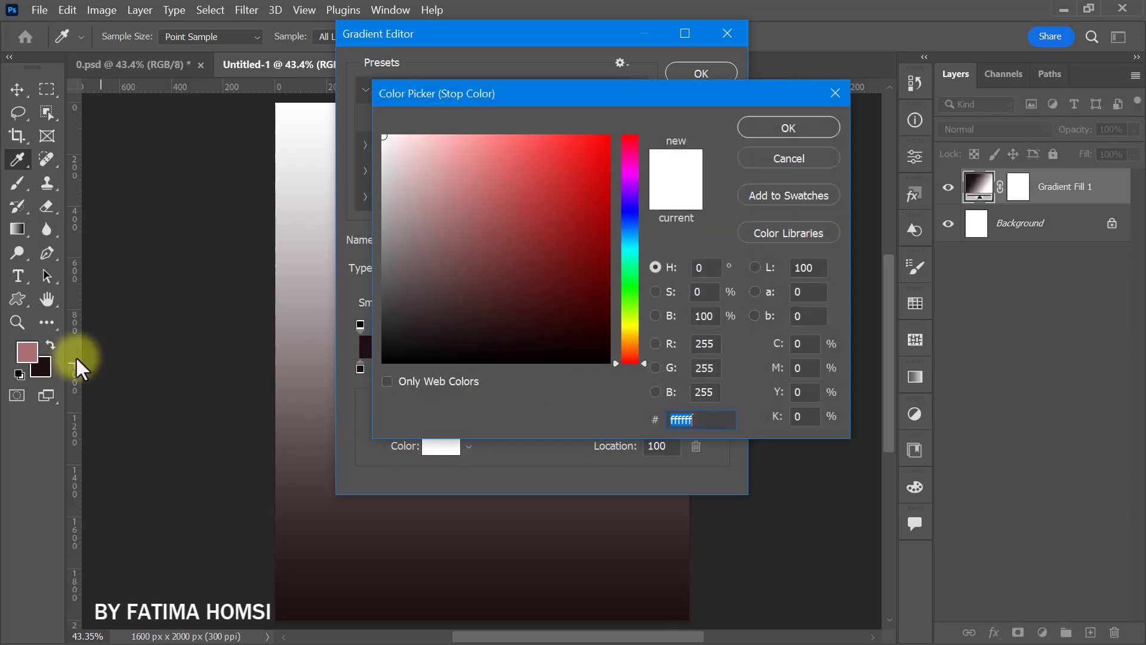
{"action": "left_click", "coordinate": [22, 351]}
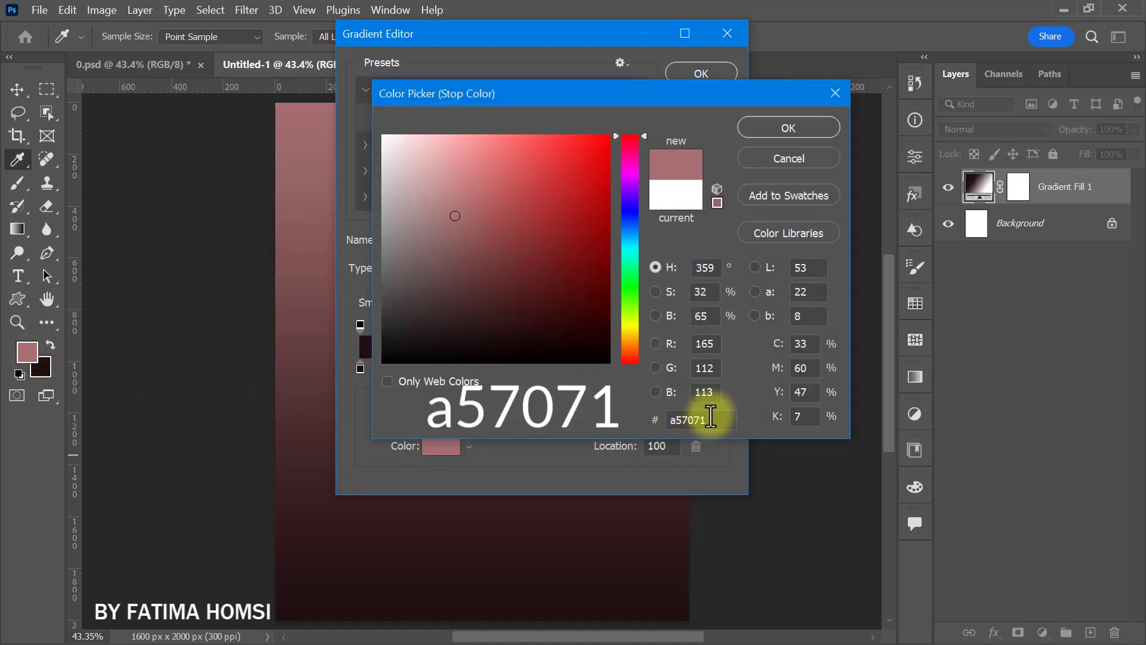
{"action": "left_click_drag", "start_coordinate": [710, 417], "coordinate": [646, 421]}
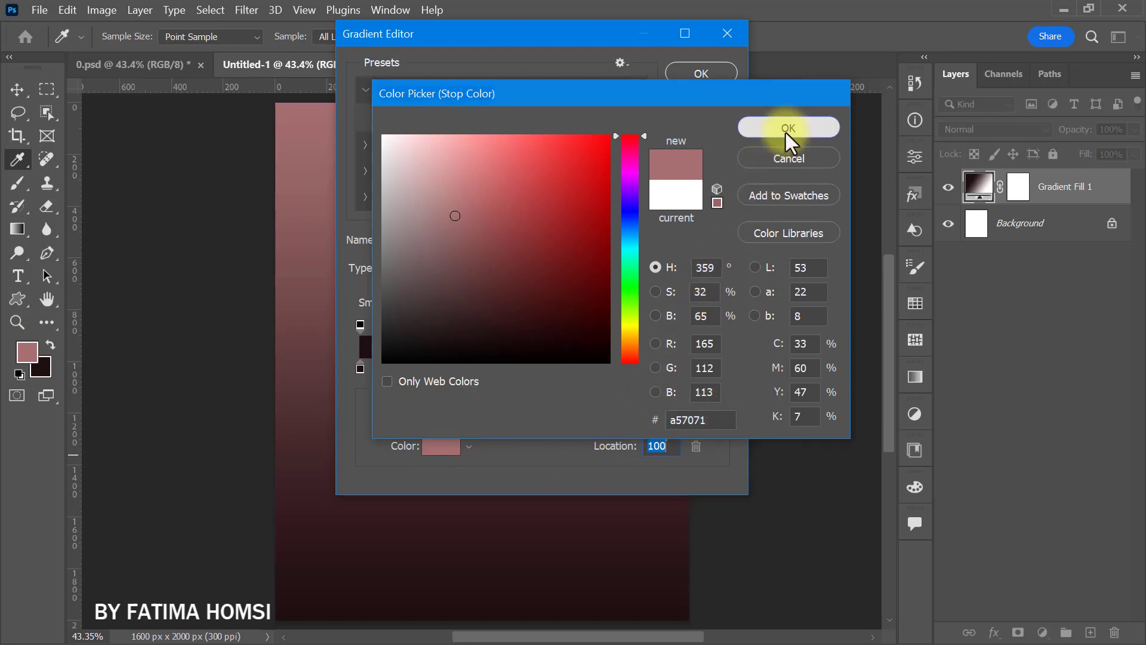
{"action": "left_click", "coordinate": [786, 129]}
{"action": "left_click", "coordinate": [703, 74]}
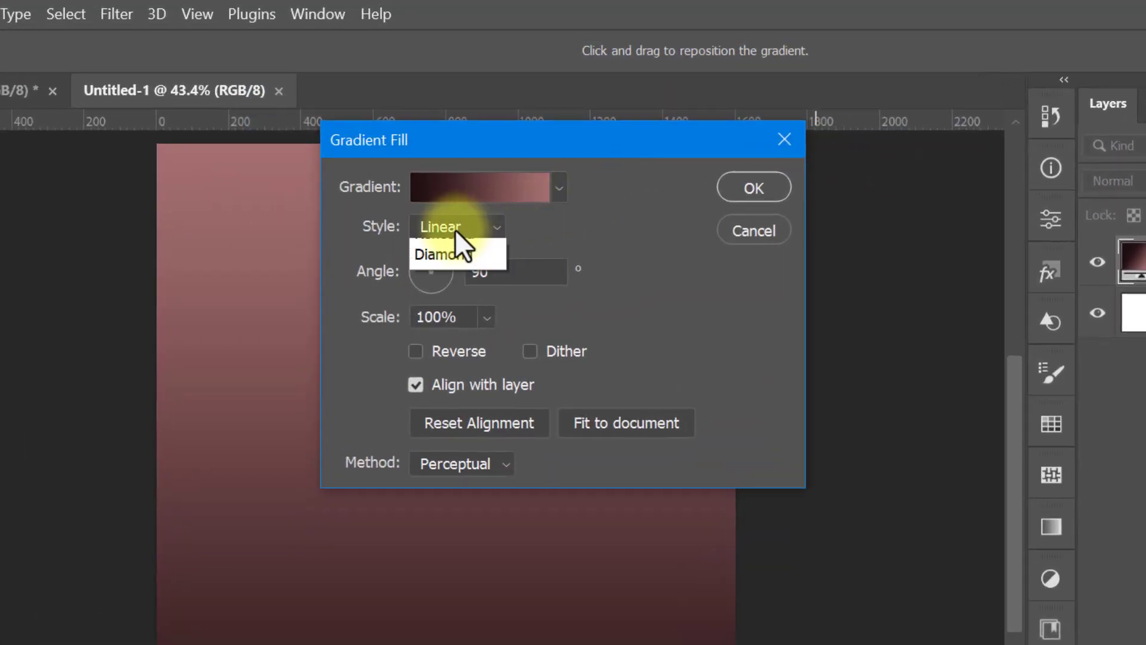
- Make the gradient fill radial and reversed, enlarge its scale slightly, and apply it
{"action": "left_click", "coordinate": [450, 266]}
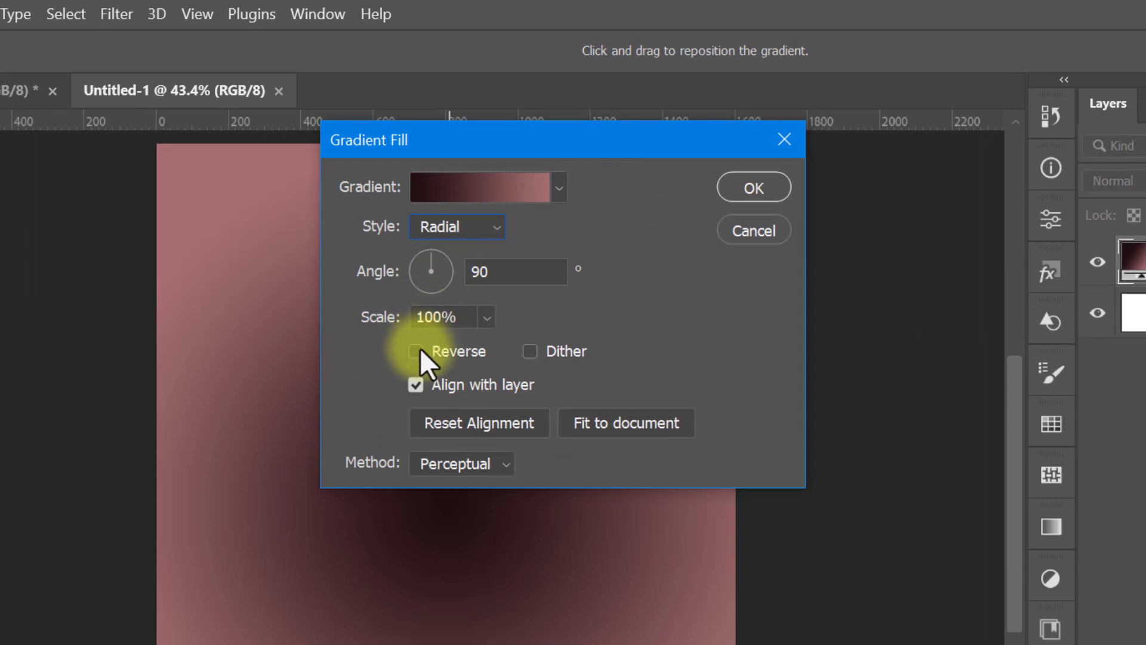
{"action": "left_click", "coordinate": [416, 351]}
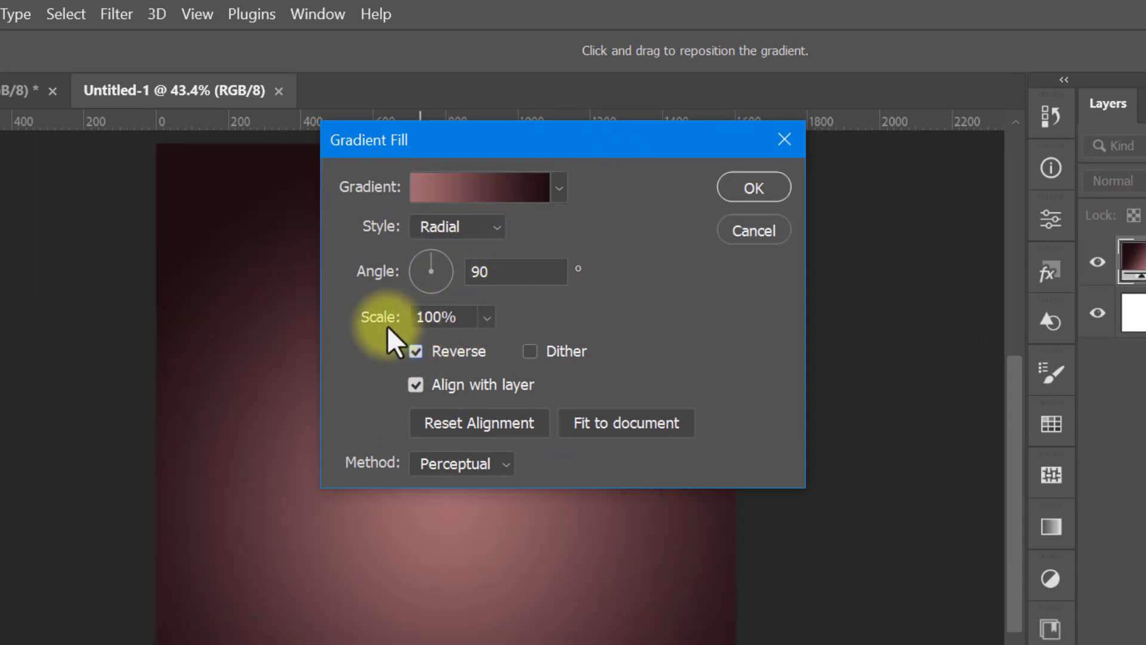
{"action": "left_click_drag", "start_coordinate": [408, 317], "coordinate": [418, 317]}
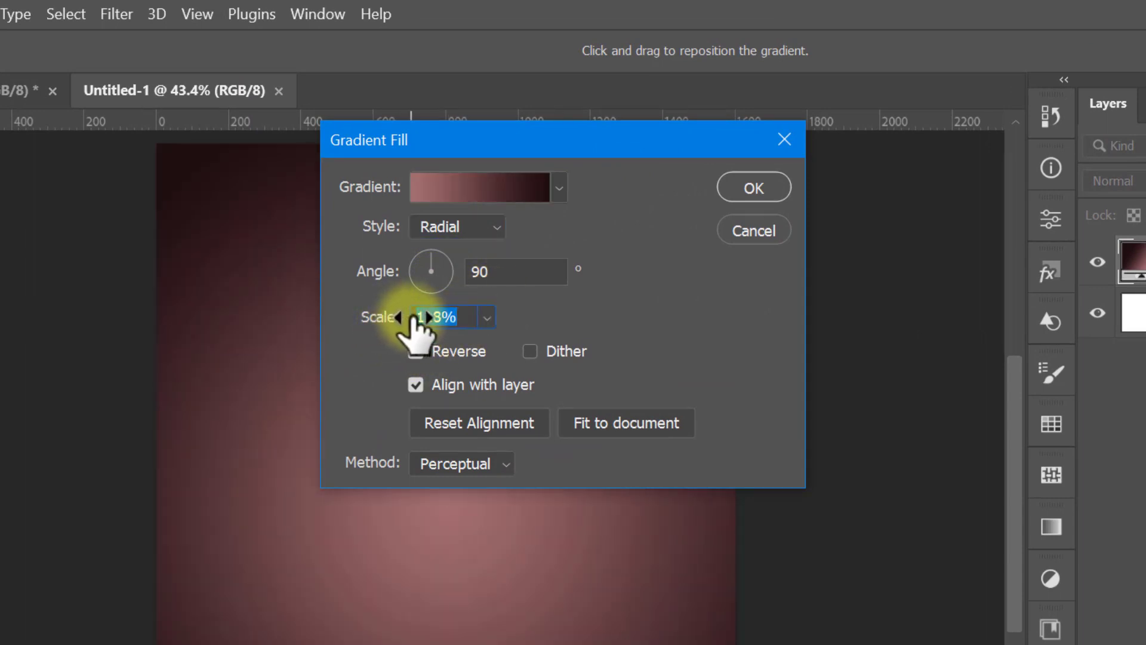
{"action": "left_click", "coordinate": [743, 190]}
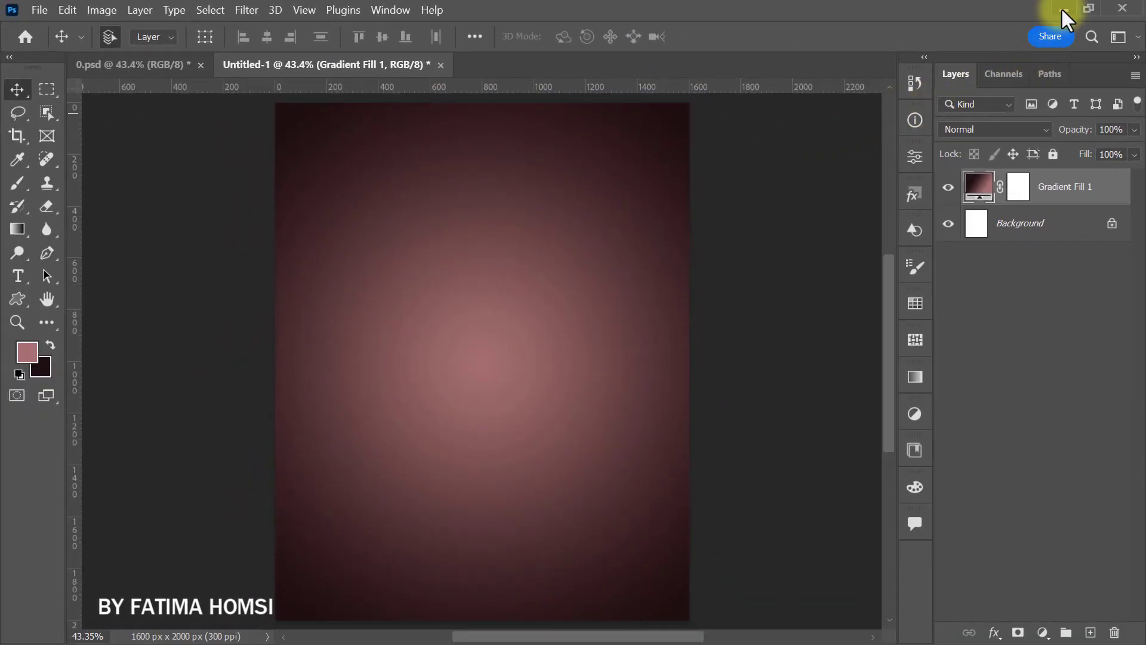
- Place the file "image" with the Starbucks cup from the photos folder, scaled down and centred horizontally on the canvas
{"action": "left_click", "coordinate": [1062, 9]}
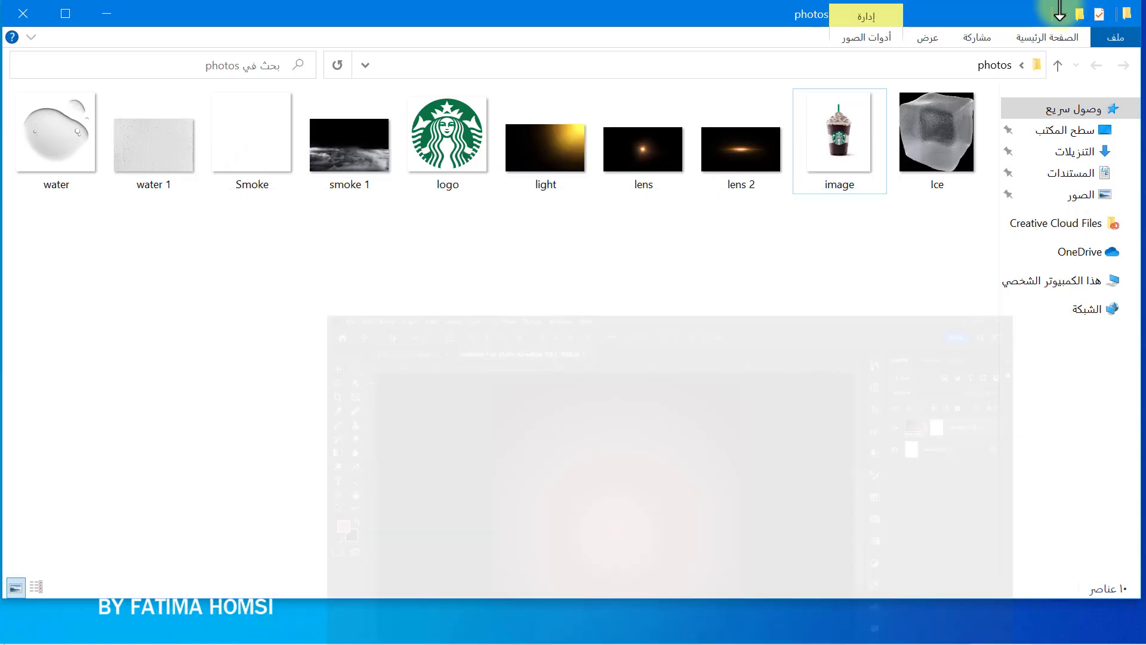
{"action": "left_click_drag", "start_coordinate": [850, 143], "coordinate": [496, 476]}
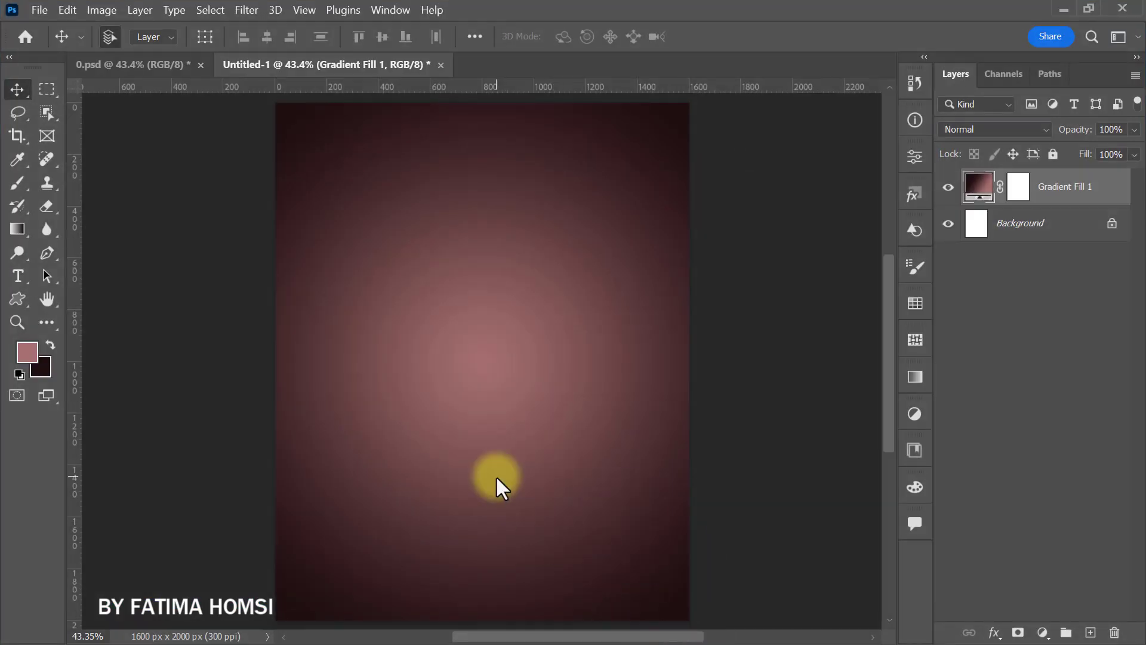
{"action": "left_click_drag", "start_coordinate": [482, 102], "coordinate": [482, 134]}
{"action": "left_click_drag", "start_coordinate": [503, 275], "coordinate": [505, 284]}
{"action": "left_click", "coordinate": [886, 33]}
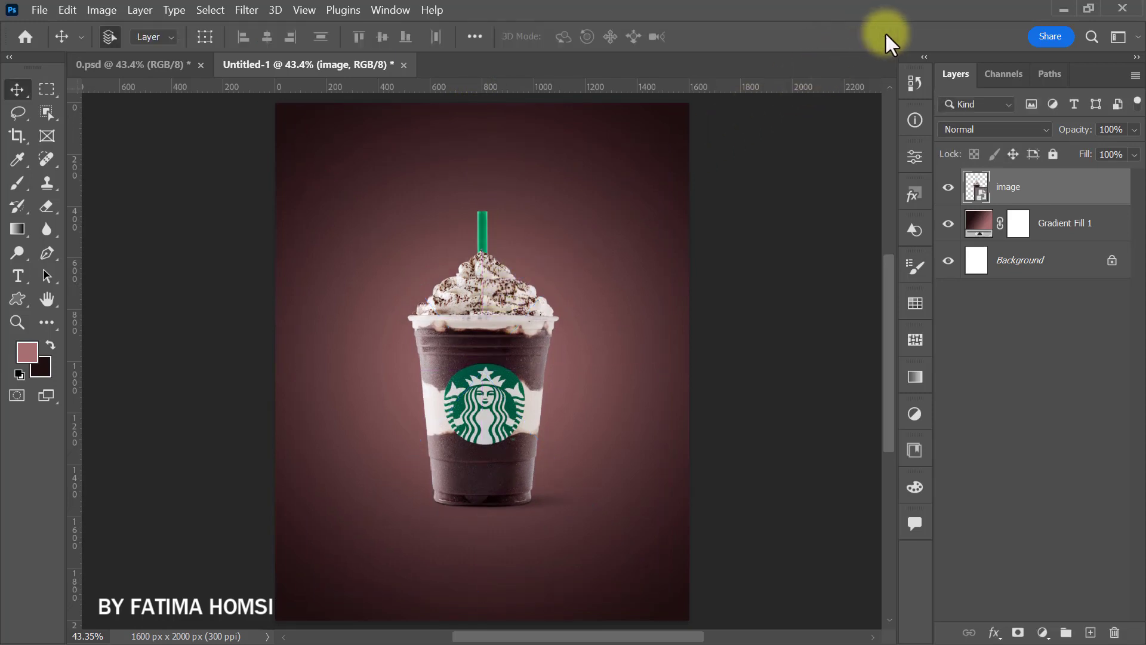
- Place the "logo" file from the photos folder directly above the gradient fill layer, behind the cup
{"action": "left_click", "coordinate": [1092, 236]}
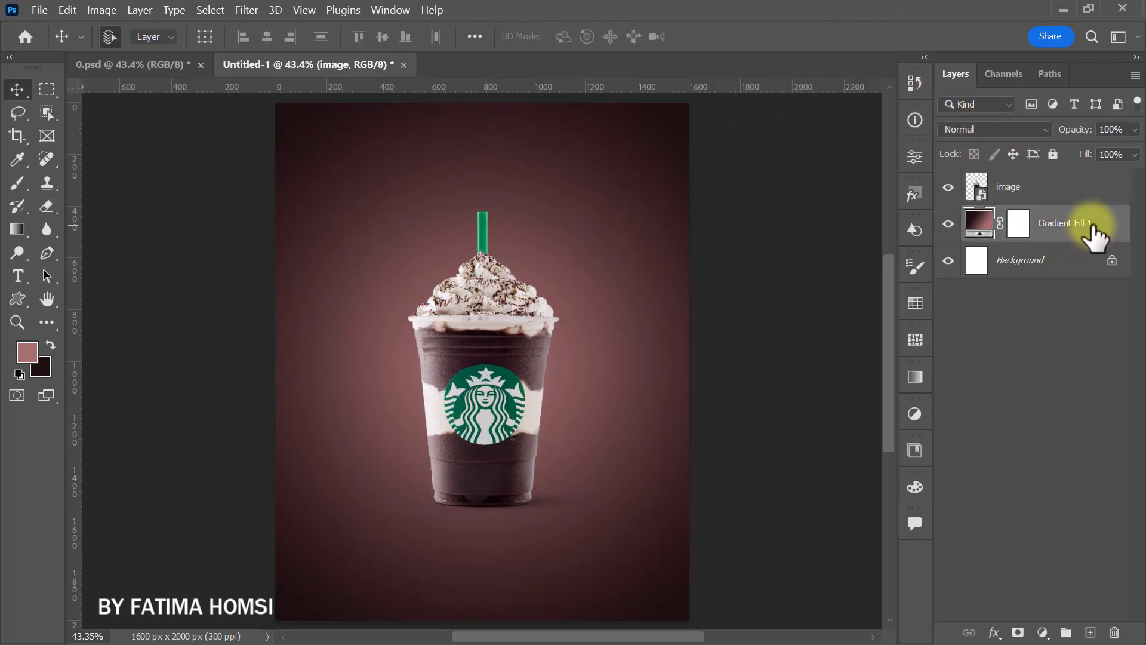
{"action": "left_click", "coordinate": [1062, 9]}
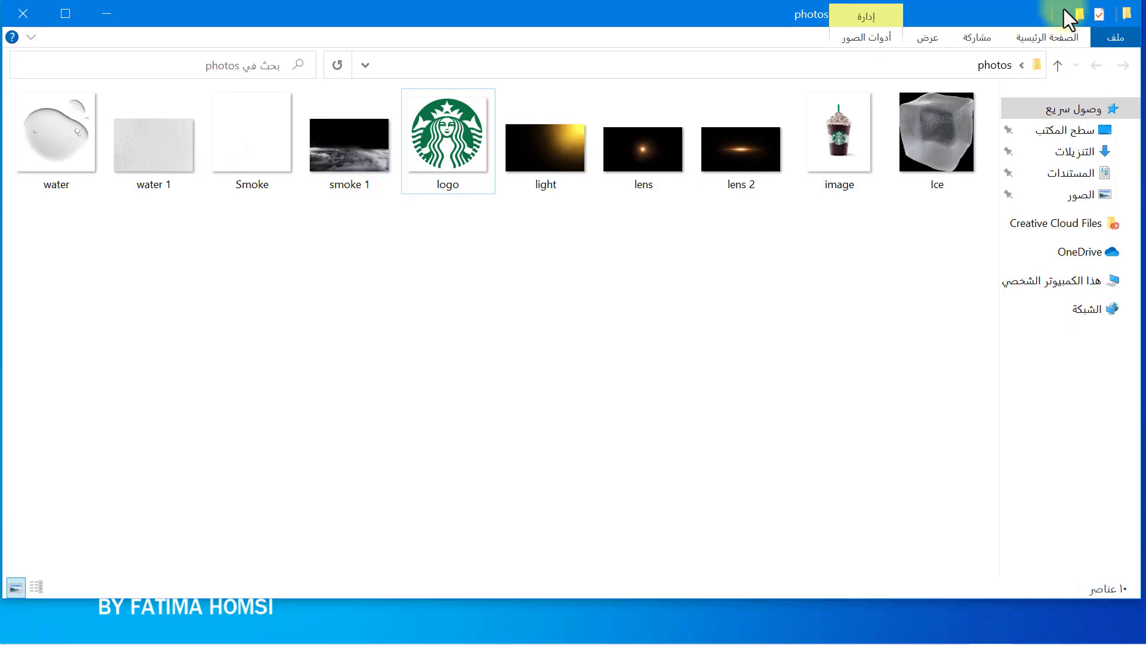
{"action": "left_click_drag", "start_coordinate": [452, 170], "coordinate": [485, 460]}
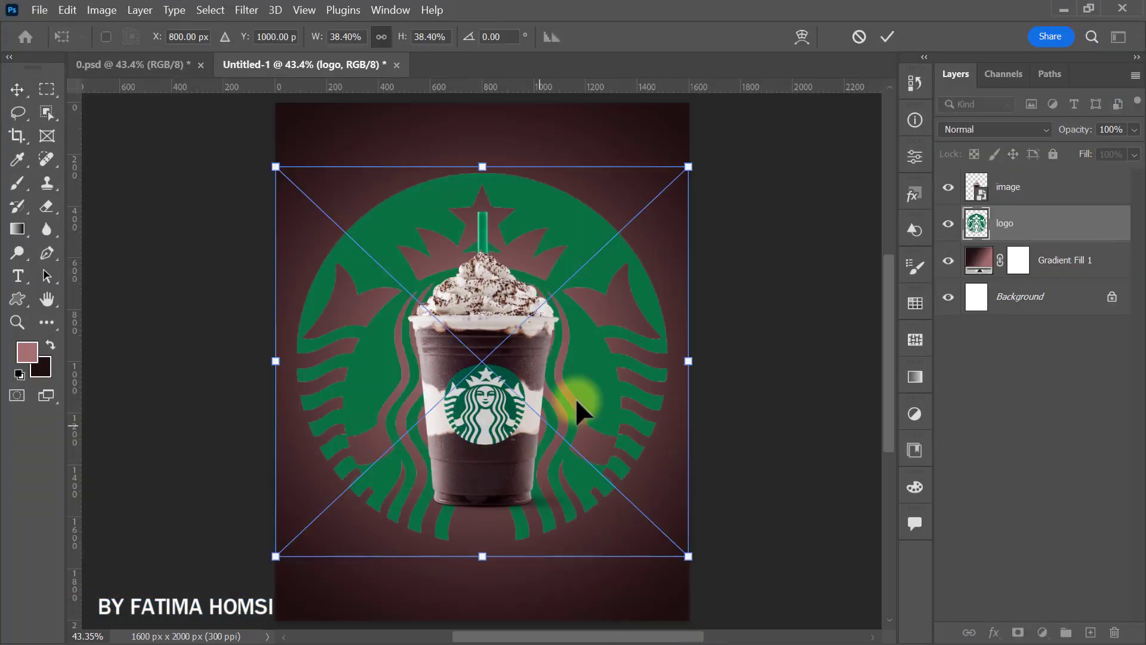
- Scale the placed logo to about 32%, move it up behind the top of the cup, and commit the placement
{"action": "left_click_drag", "start_coordinate": [682, 166], "coordinate": [650, 203]}
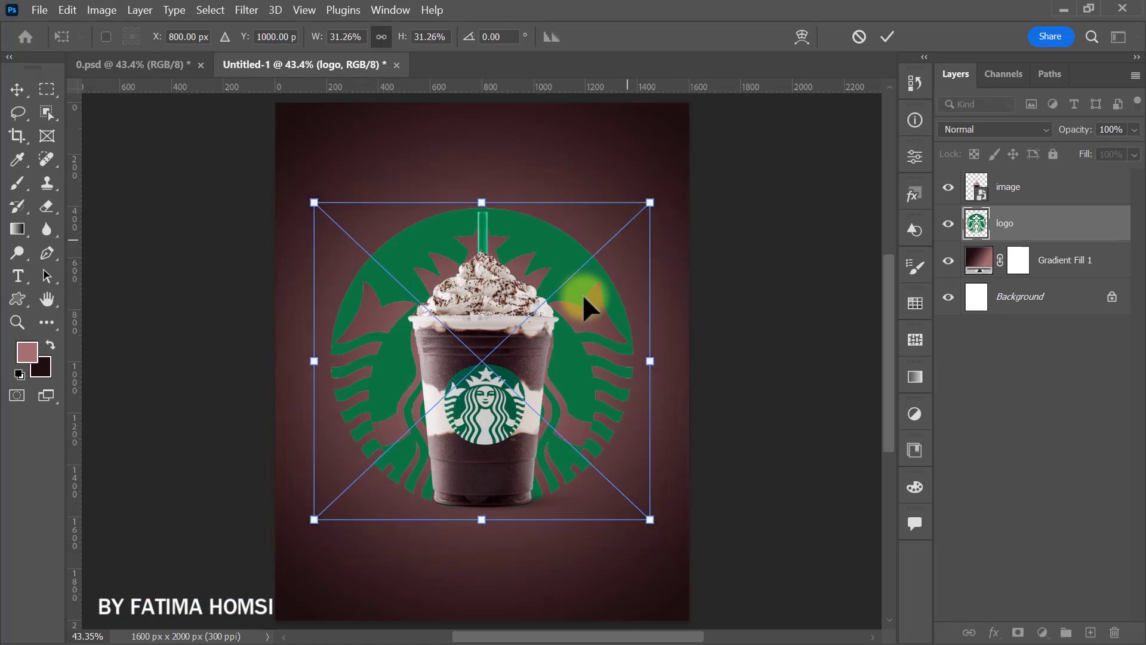
{"action": "left_click_drag", "start_coordinate": [532, 361], "coordinate": [532, 317]}
{"action": "left_click_drag", "start_coordinate": [653, 168], "coordinate": [662, 161]}
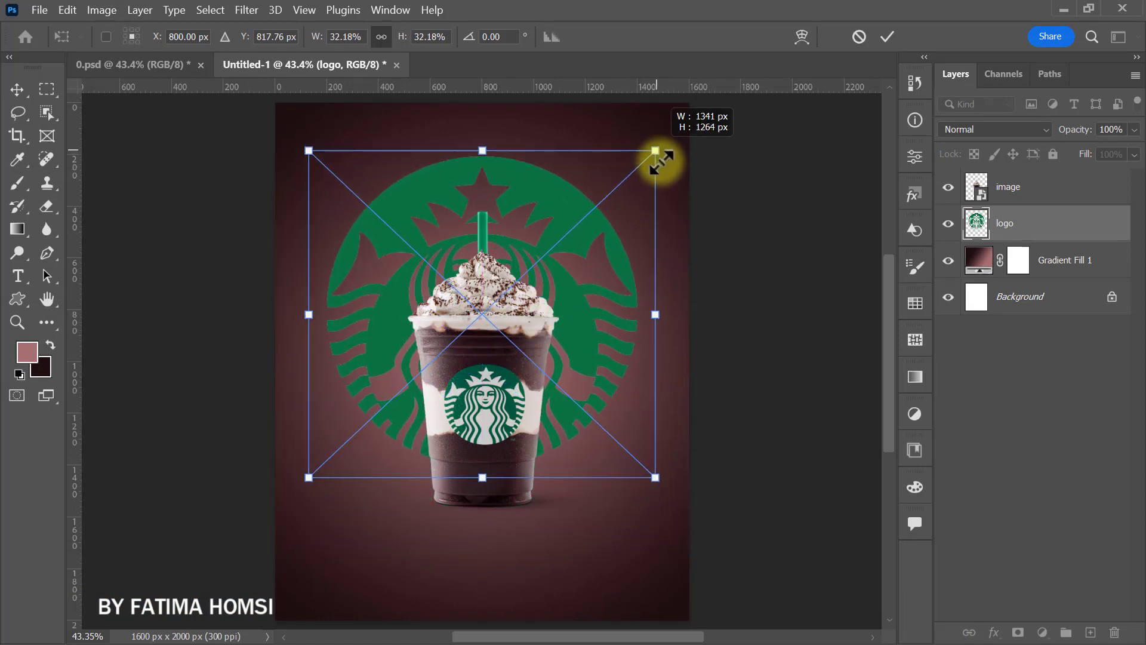
{"action": "left_click", "coordinate": [887, 37]}
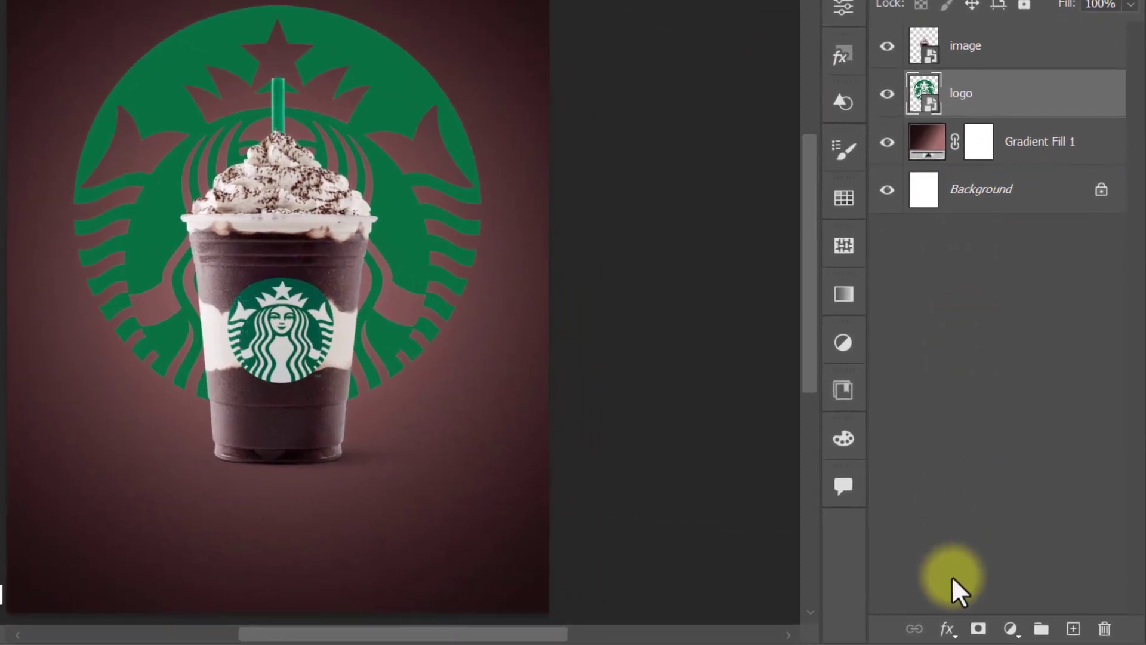
- Apply a white Color Overlay in Normal blend mode at 100% opacity to the logo layer
{"action": "left_click", "coordinate": [947, 628]}
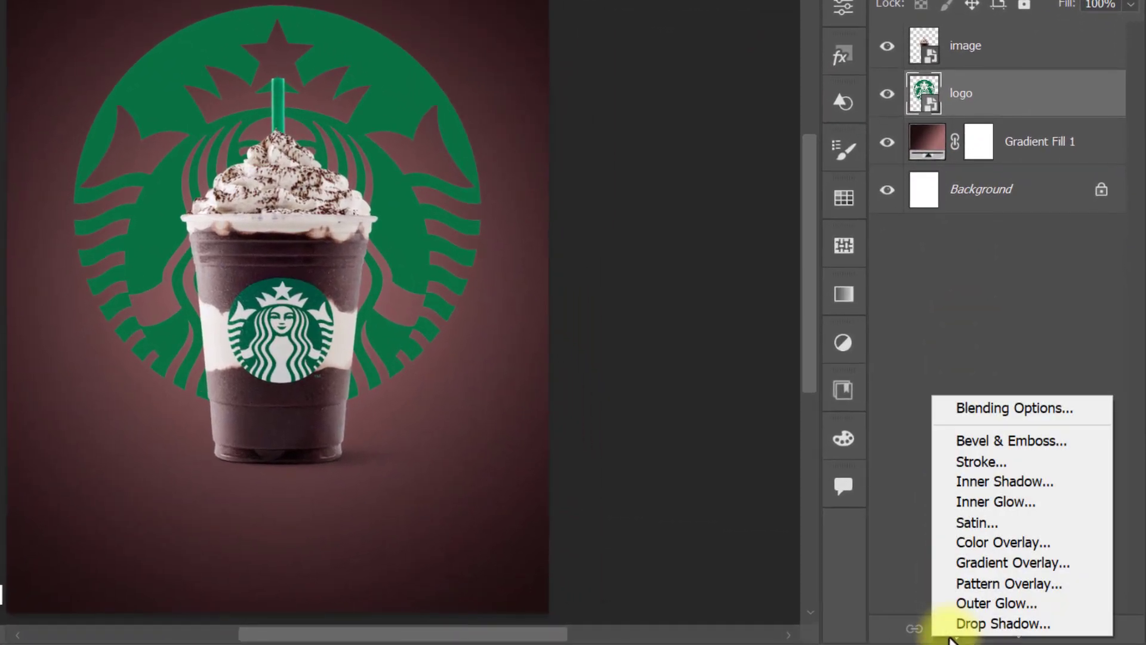
{"action": "left_click", "coordinate": [941, 407]}
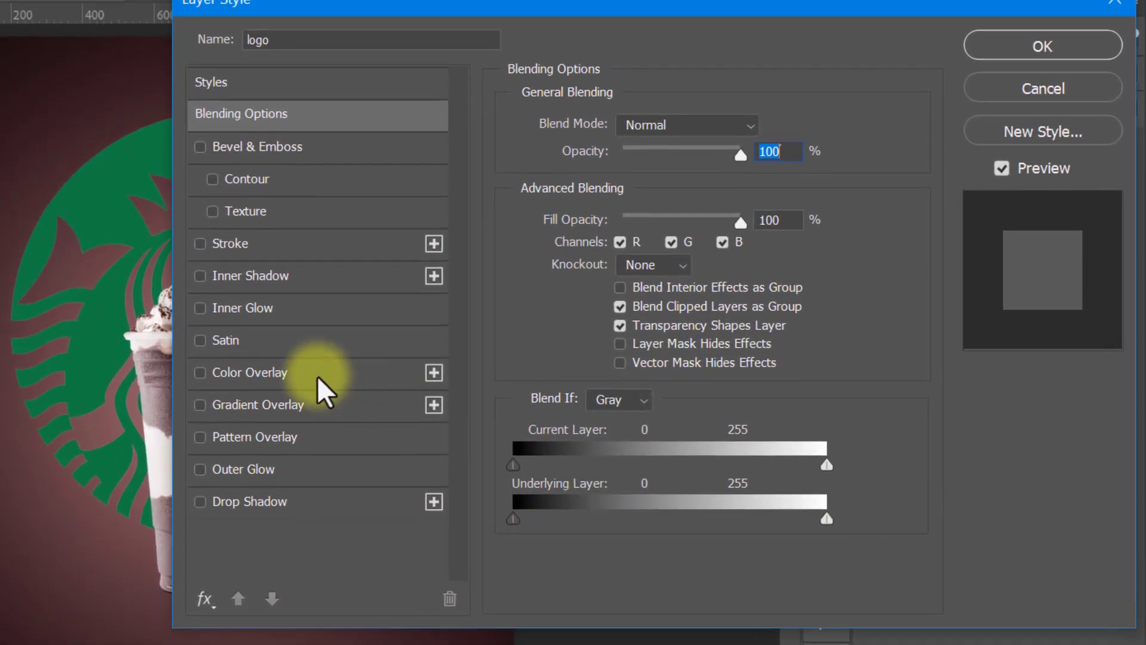
{"action": "left_click", "coordinate": [318, 378]}
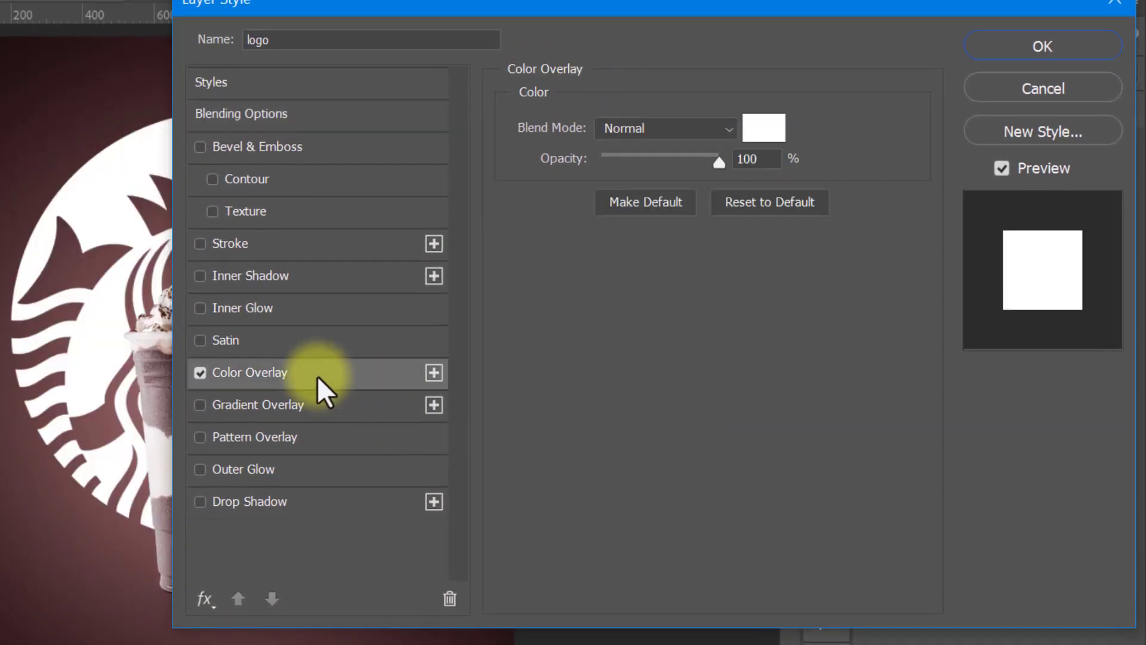
{"action": "left_click", "coordinate": [763, 126]}
{"action": "mouse_move", "coordinate": [95, 97]}
{"action": "left_mouse_down"}
{"action": "mouse_move", "coordinate": [65, 84]}
{"action": "mouse_move", "coordinate": [83, 73]}
{"action": "left_mouse_up"}
{"action": "left_click", "coordinate": [621, 74]}
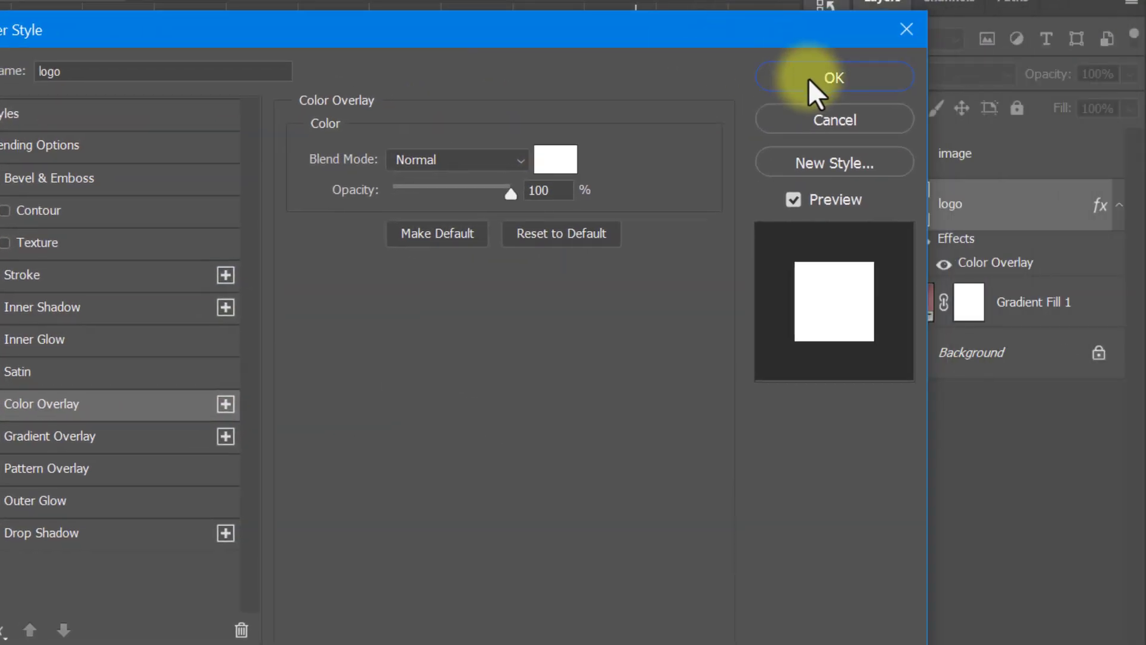
{"action": "left_click", "coordinate": [1017, 52]}
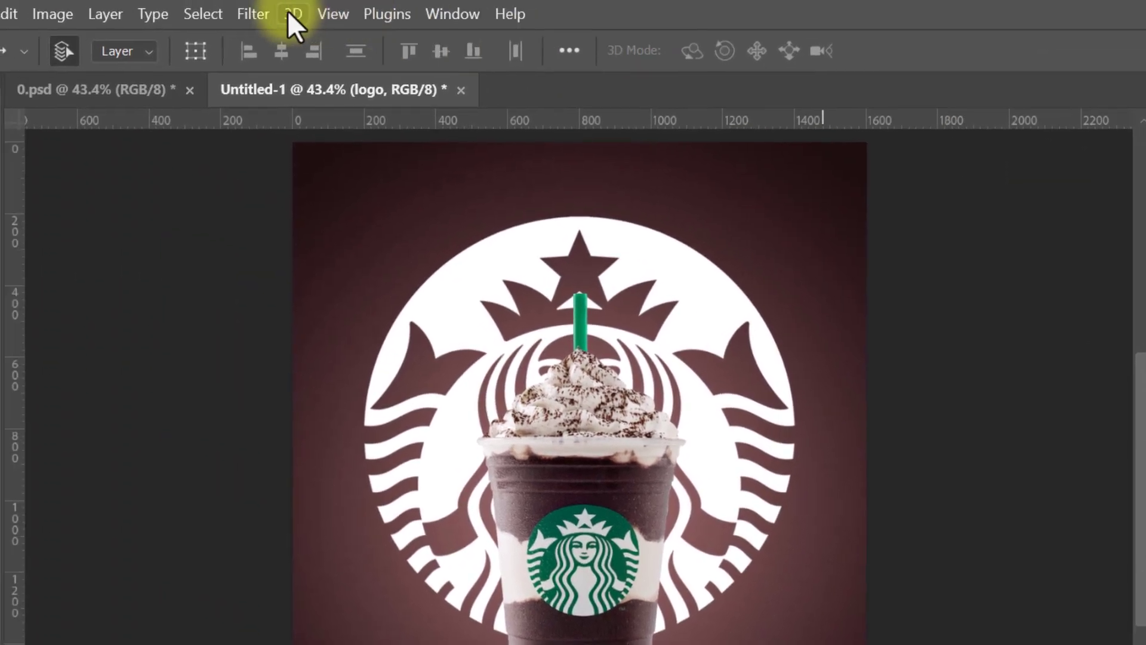
- Apply a Gaussian Blur with a 15-pixel radius to the logo layer
{"action": "left_click", "coordinate": [257, 14]}
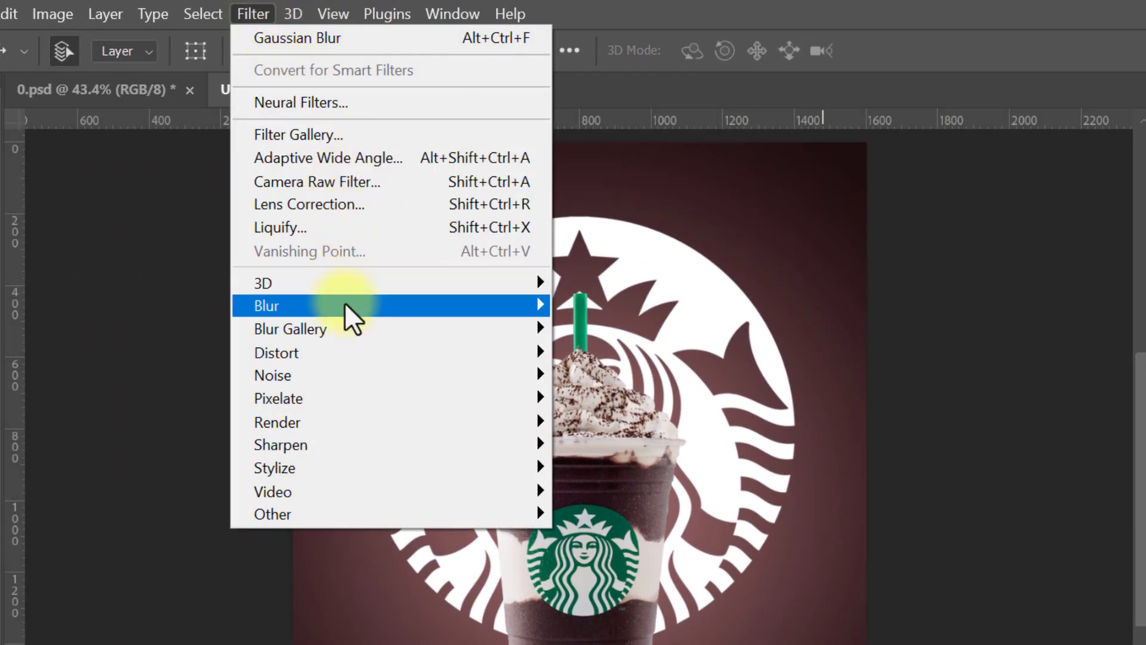
{"action": "mouse_move", "coordinate": [345, 304]}
{"action": "left_click", "coordinate": [188, 397]}
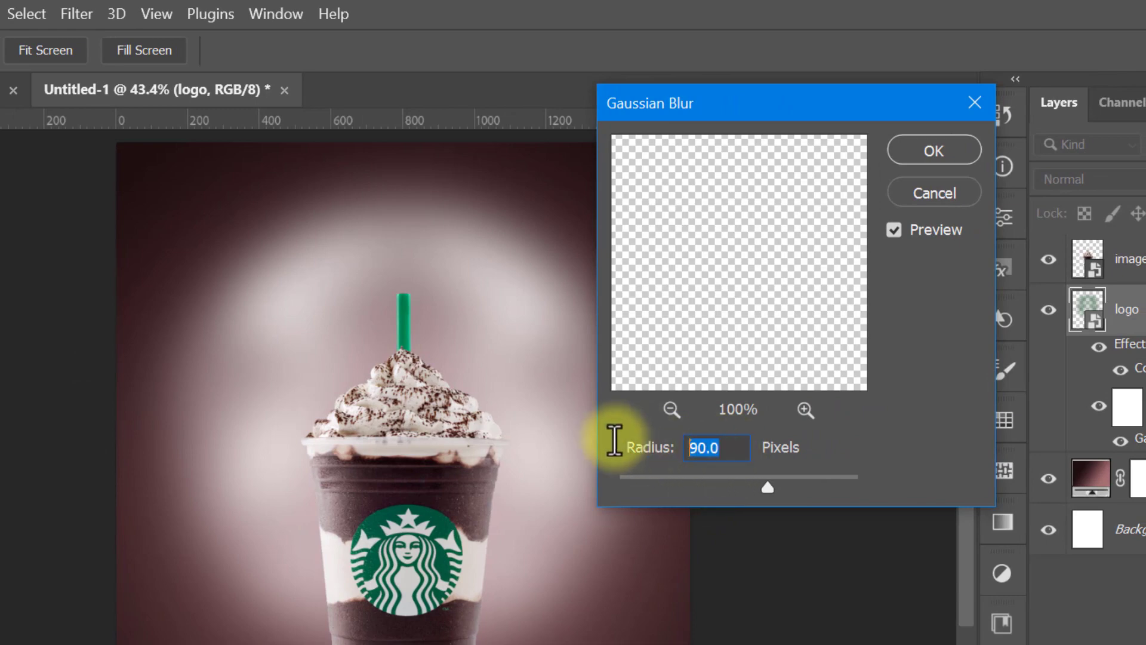
{"action": "type", "text": "15"}
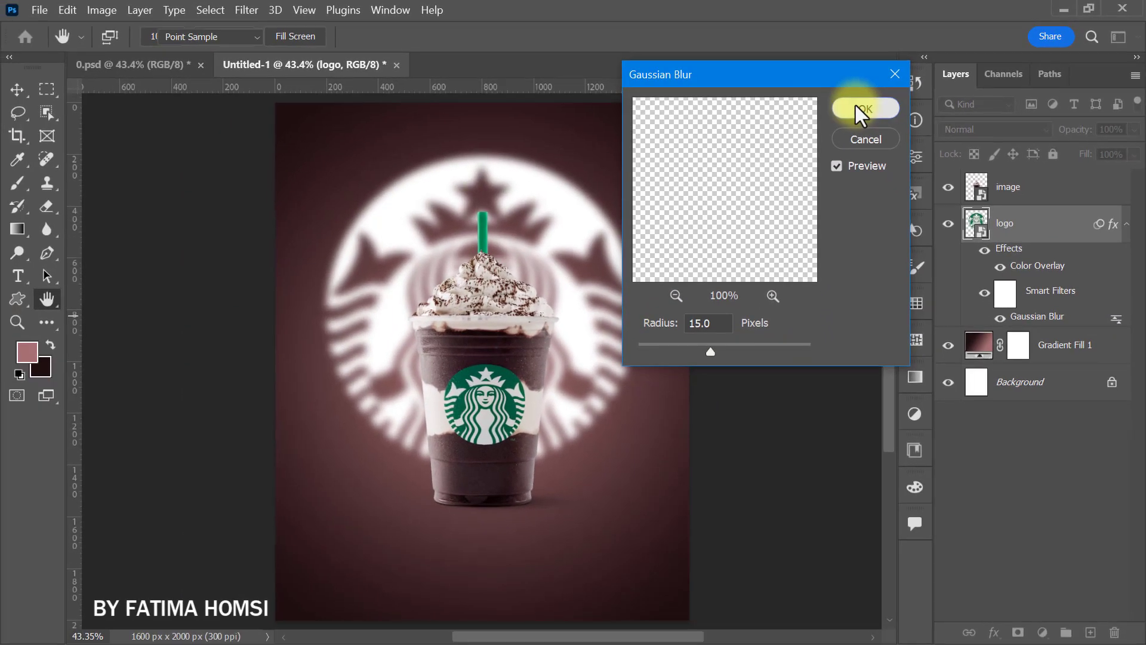
{"action": "left_click", "coordinate": [922, 150]}
- Duplicate the blurred logo layer, set the copy's Gaussian Blur radius to 110 pixels and its opacity to 40%
{"action": "key", "text": "ctrl+j"}
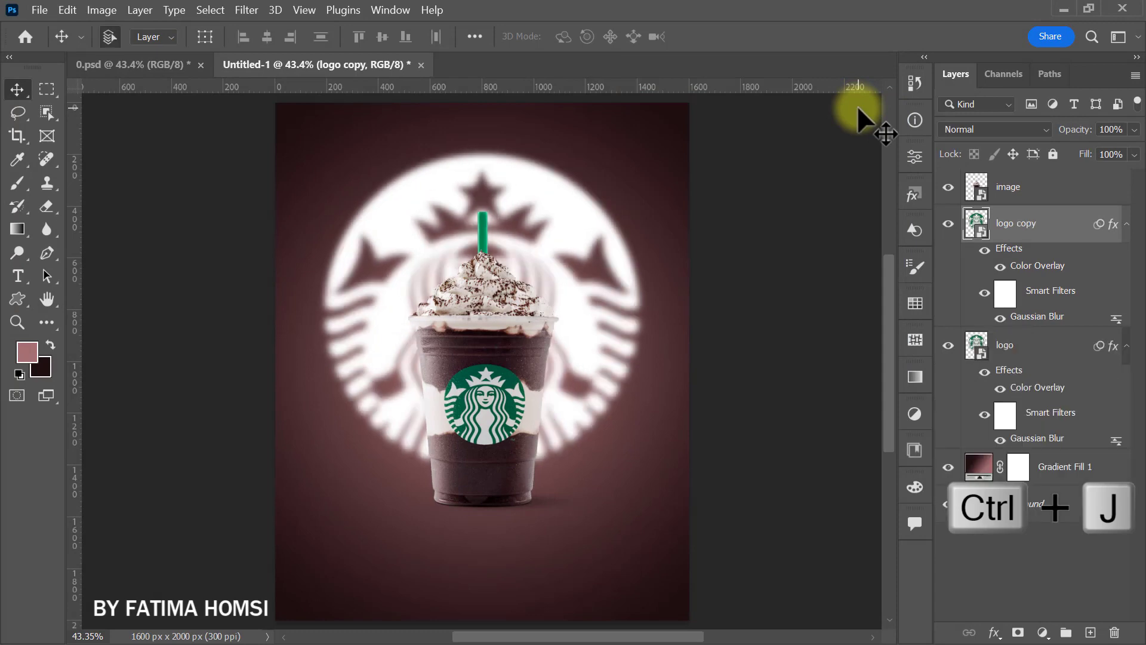
{"action": "double_click", "coordinate": [1037, 316]}
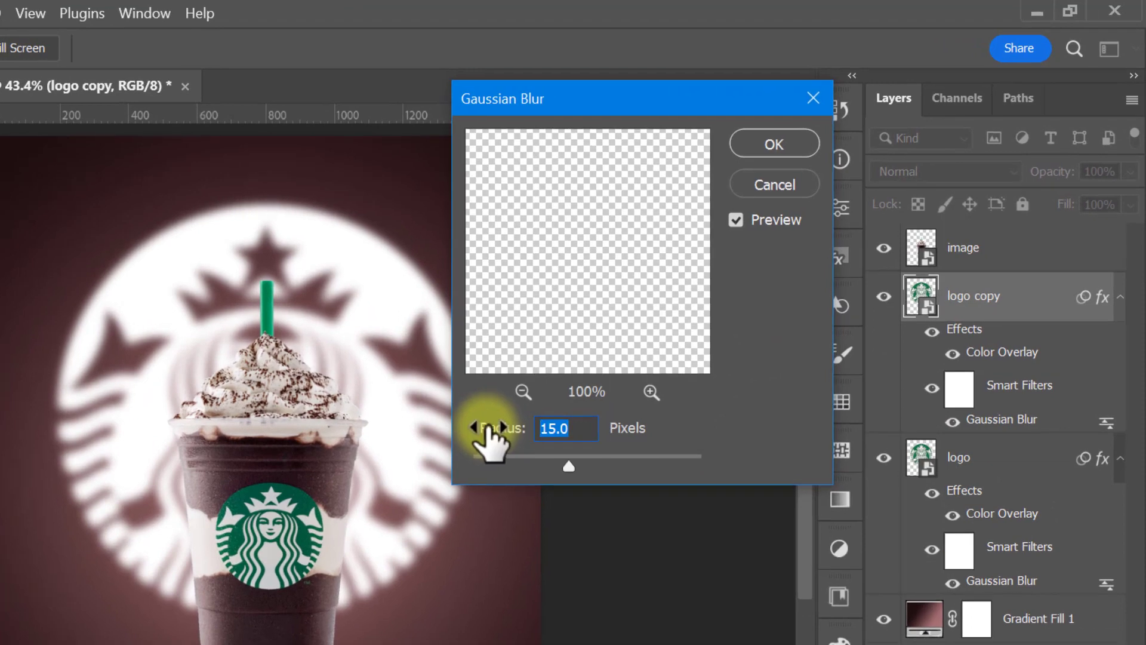
{"action": "type", "text": "110"}
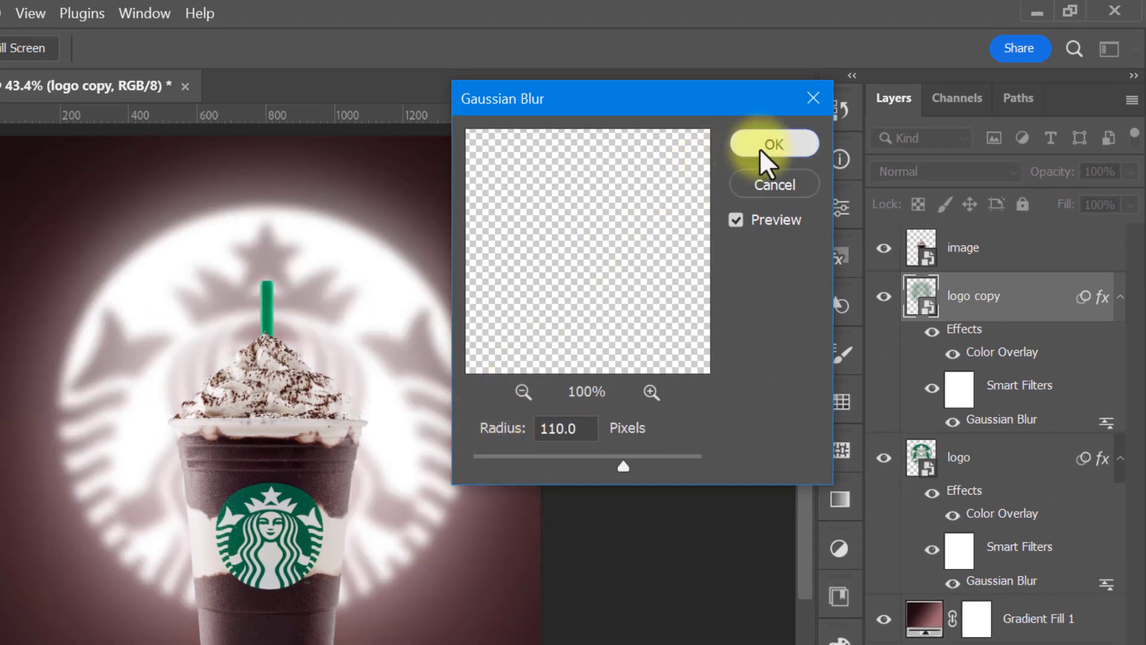
{"action": "left_click", "coordinate": [770, 144]}
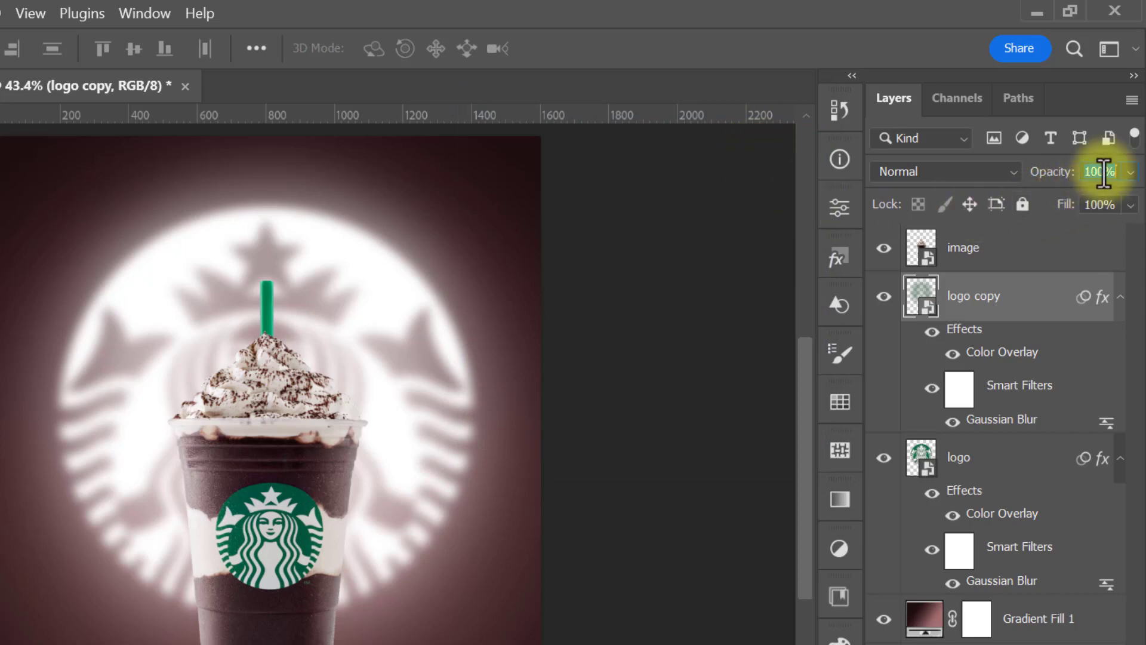
{"action": "type", "text": "40"}
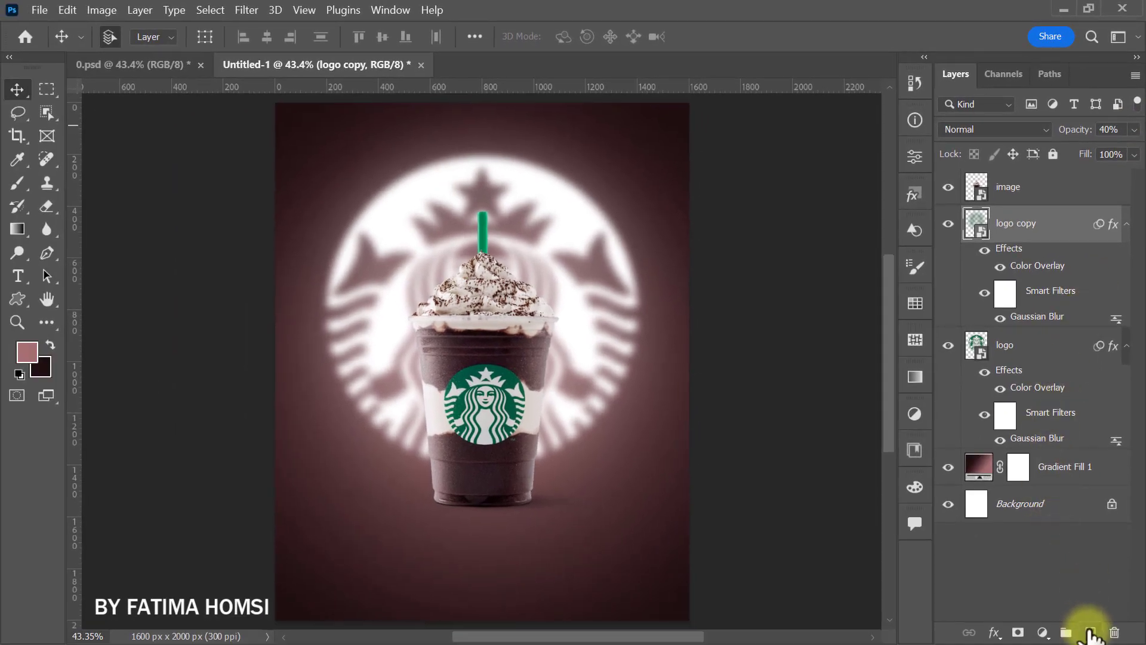
- Add a new layer above the logo copy and paint a soft white glow behind the cup with a brush of about 762 px
{"action": "left_click", "coordinate": [1090, 633]}
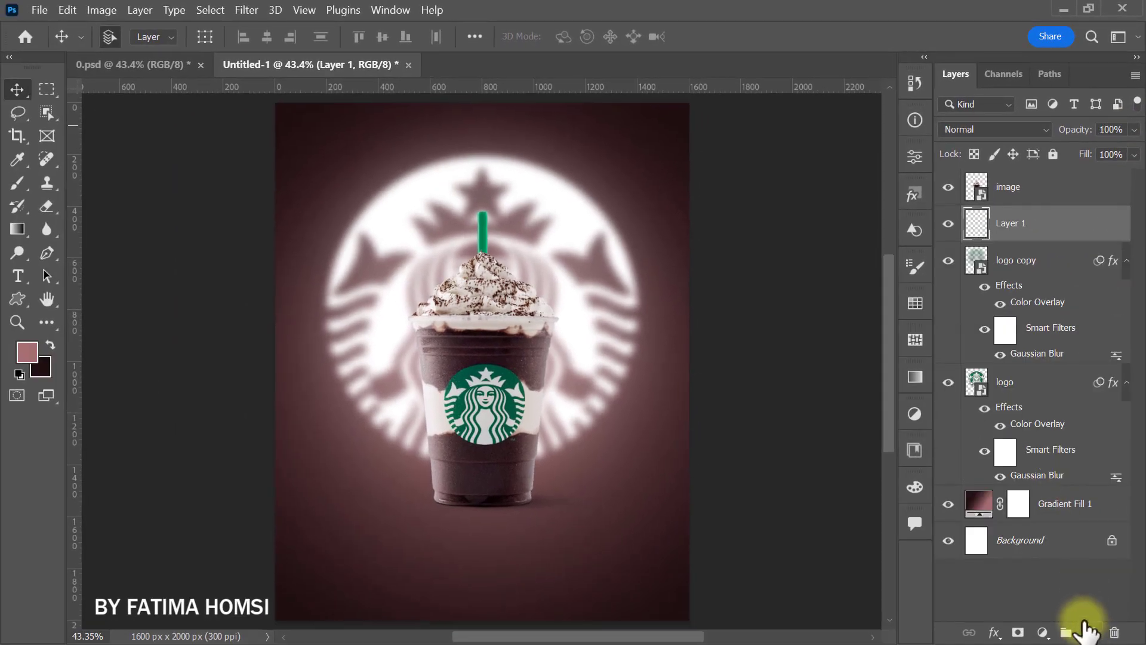
{"action": "left_click", "coordinate": [15, 181]}
{"action": "left_click", "coordinate": [30, 345]}
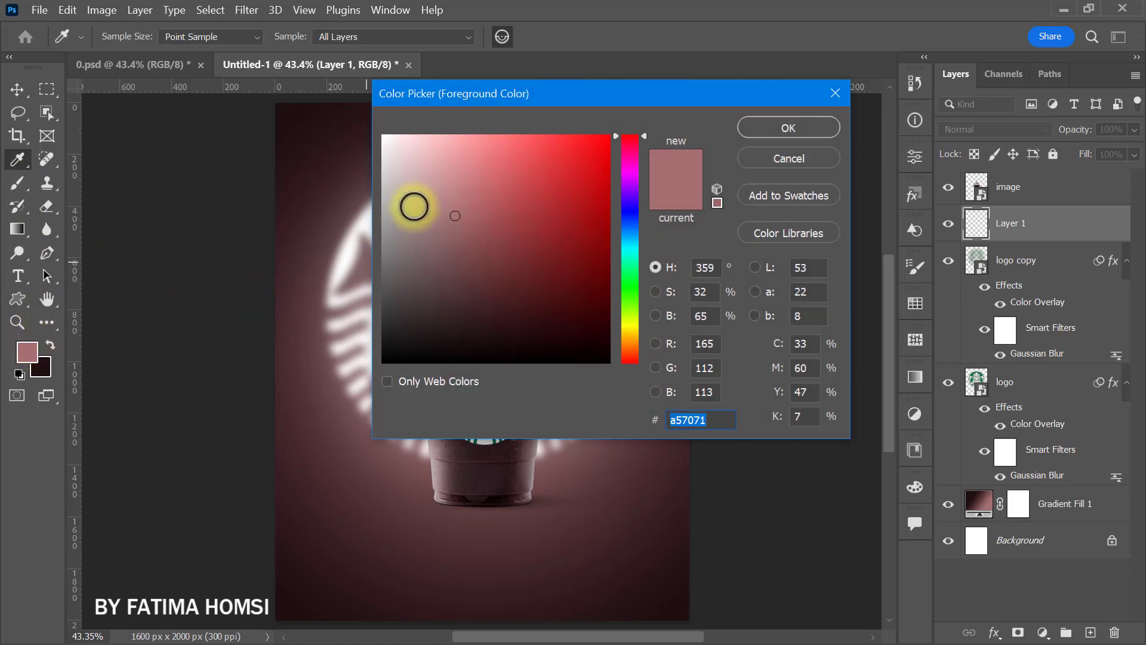
{"action": "left_click_drag", "start_coordinate": [414, 206], "coordinate": [348, 118]}
{"action": "left_click", "coordinate": [764, 129]}
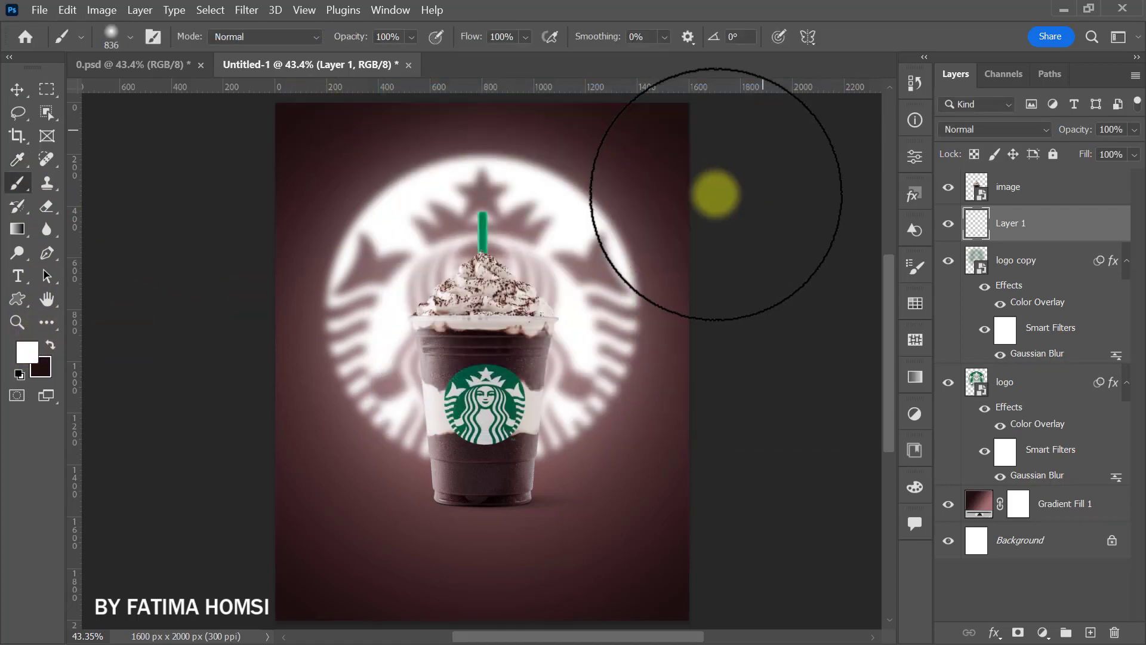
{"action": "mouse_move", "coordinate": [486, 407]}
{"action": "left_mouse_down"}
{"action": "mouse_move", "coordinate": [477, 414]}
{"action": "mouse_move", "coordinate": [483, 392]}
{"action": "left_mouse_up"}
{"action": "left_click", "coordinate": [481, 413]}
- Scale the painted white glow up to about 108% and set its layer's blend mode to Overlay
{"action": "key", "text": "ctrl+t"}
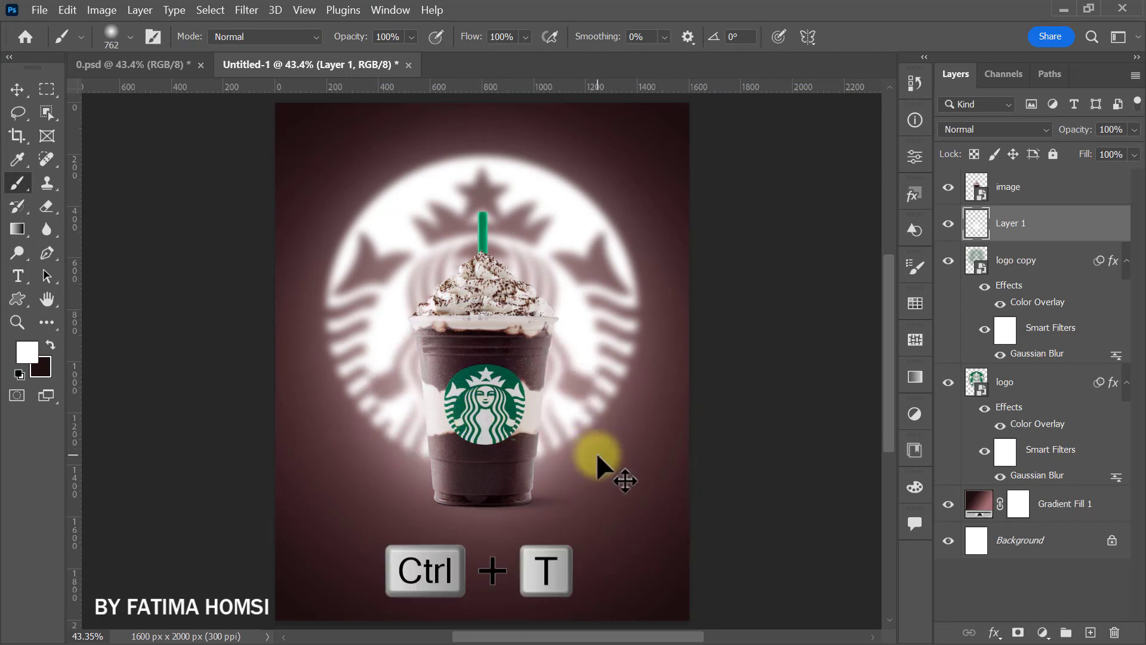
{"action": "left_click_drag", "start_coordinate": [643, 412], "coordinate": [654, 410]}
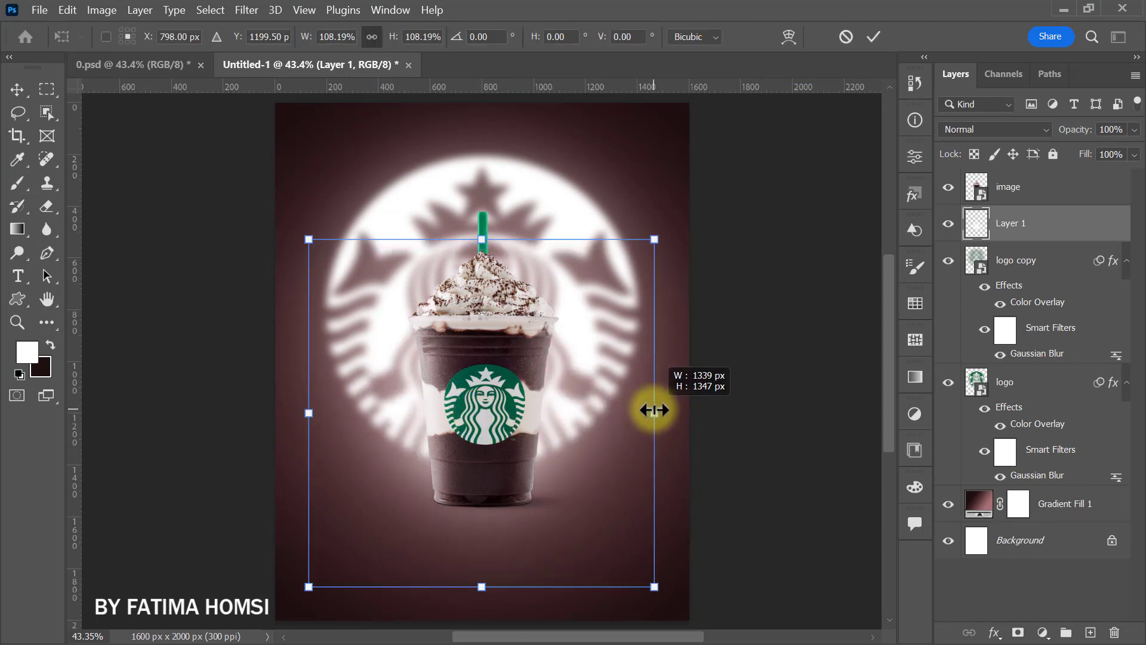
{"action": "left_click", "coordinate": [872, 33]}
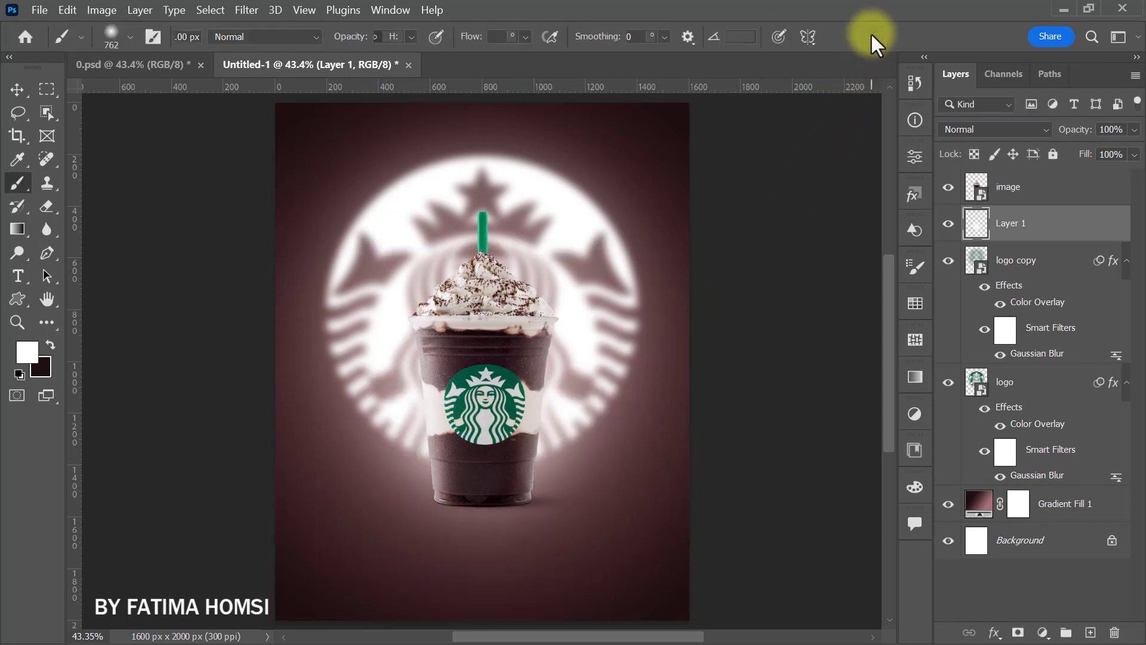
{"action": "left_click", "coordinate": [975, 129]}
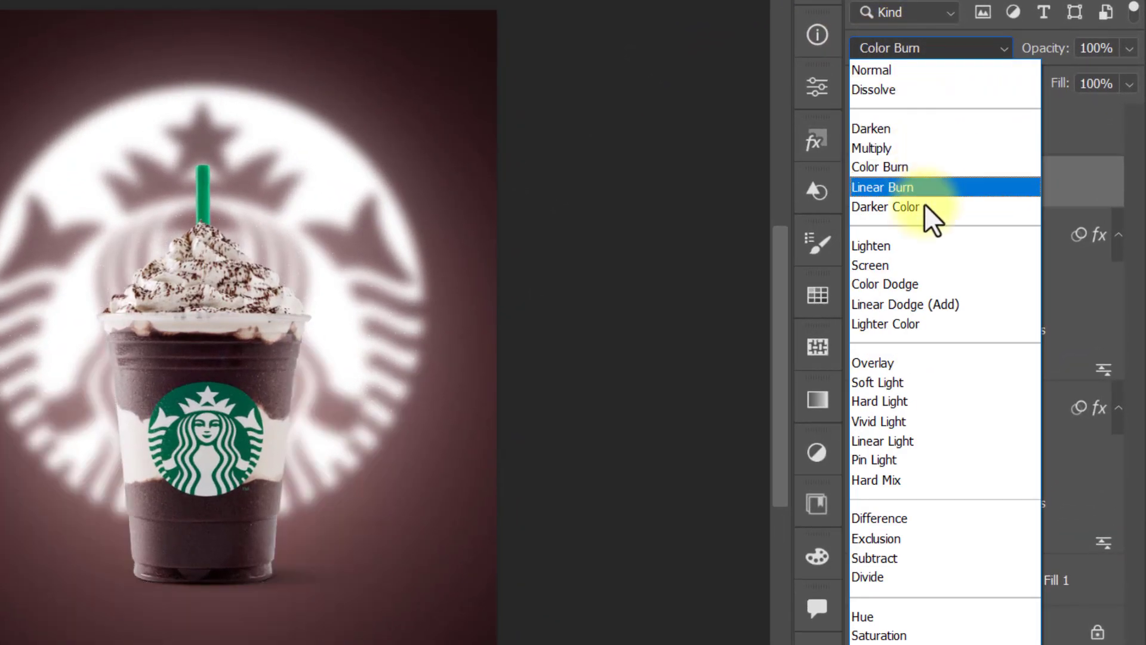
{"action": "left_click", "coordinate": [917, 358]}
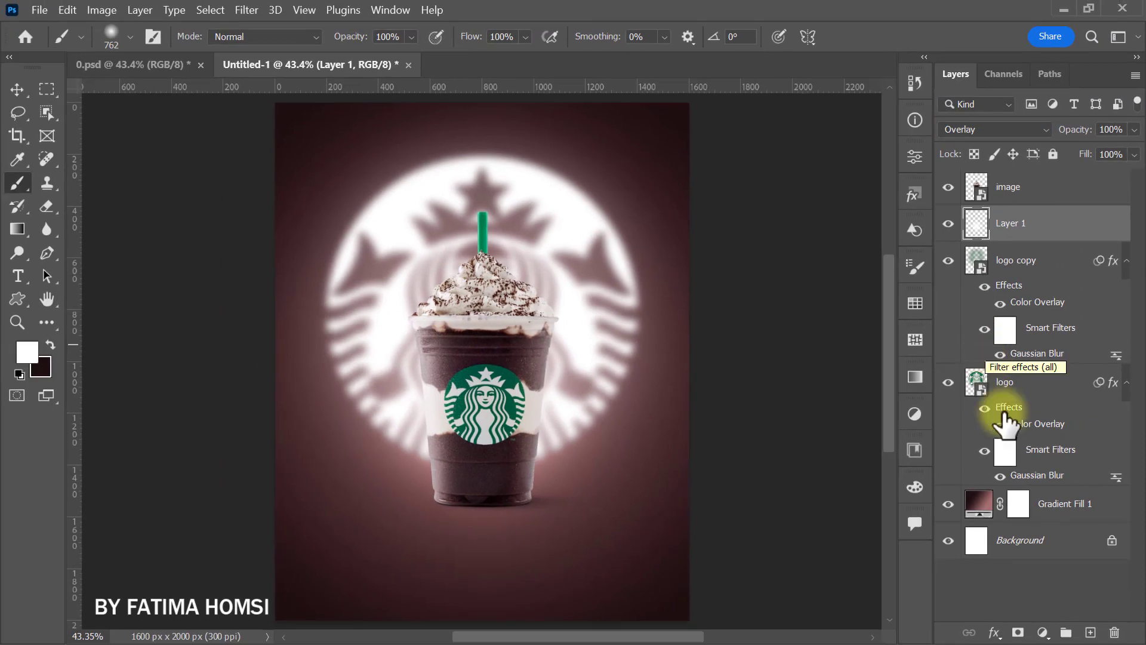
- Unlock and delete the white Background layer, and group the gradient, both logos and the glow layer as "background"
{"action": "left_click", "coordinate": [1108, 541]}
{"action": "left_click_drag", "start_coordinate": [1087, 558], "coordinate": [1114, 632]}
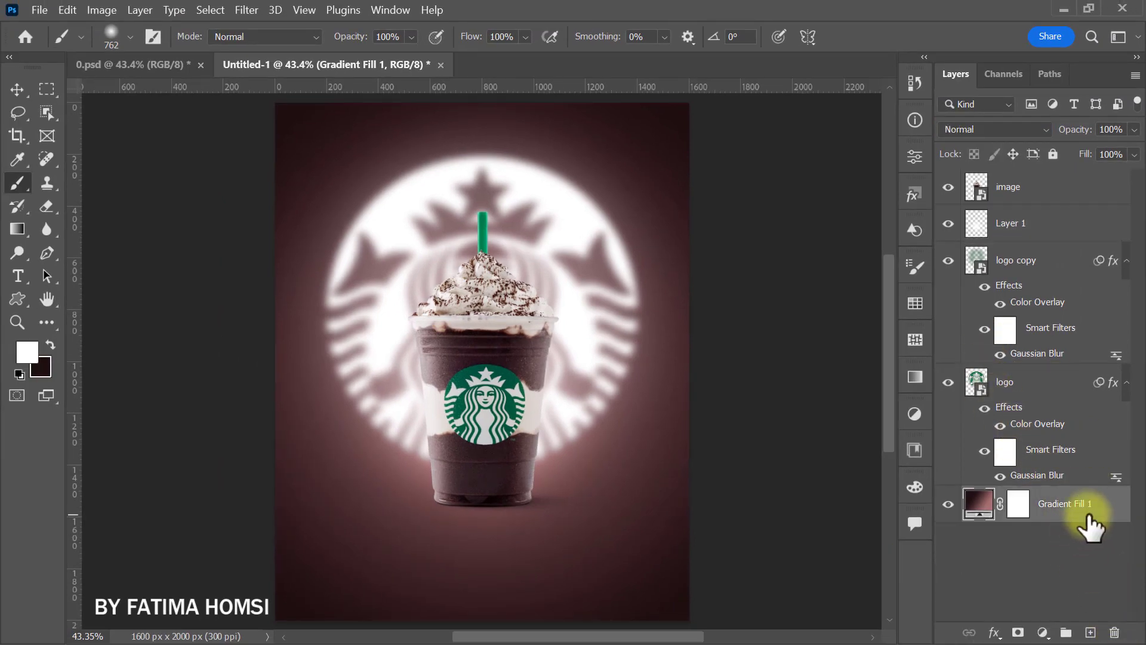
{"action": "key", "text": "shift"}
{"action": "left_click", "coordinate": [1066, 230], "text": "shift"}
{"action": "key", "text": "ctrl+g"}
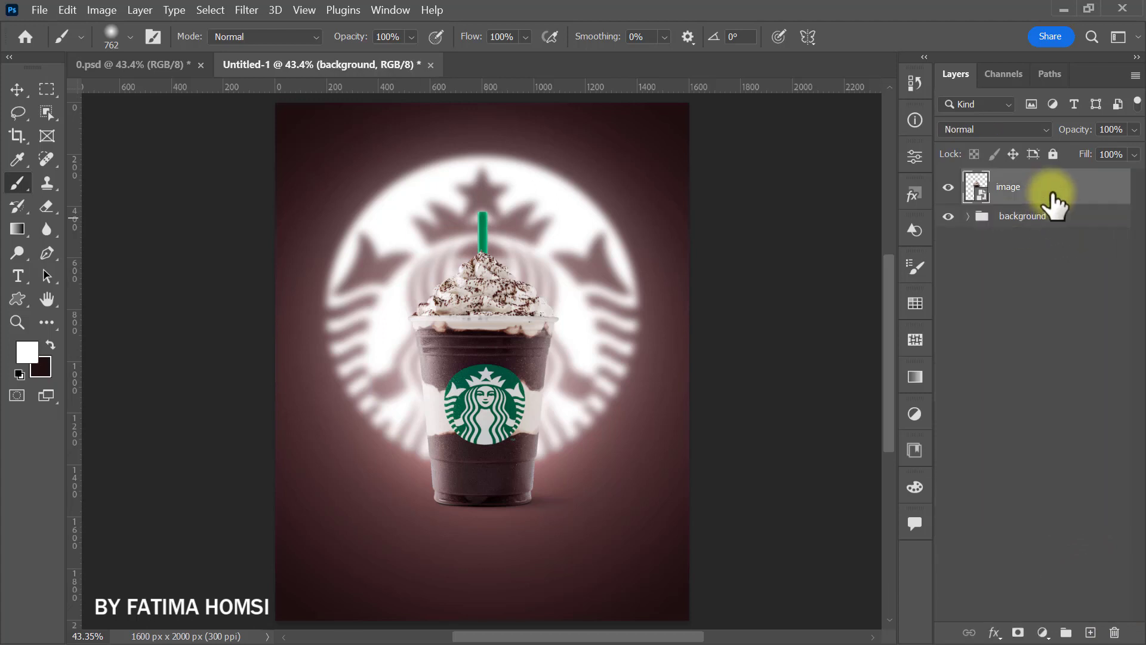
- Add a Hue/Saturation adjustment clipped to the cup image layer with Saturation at +20
{"action": "left_click", "coordinate": [1054, 194]}
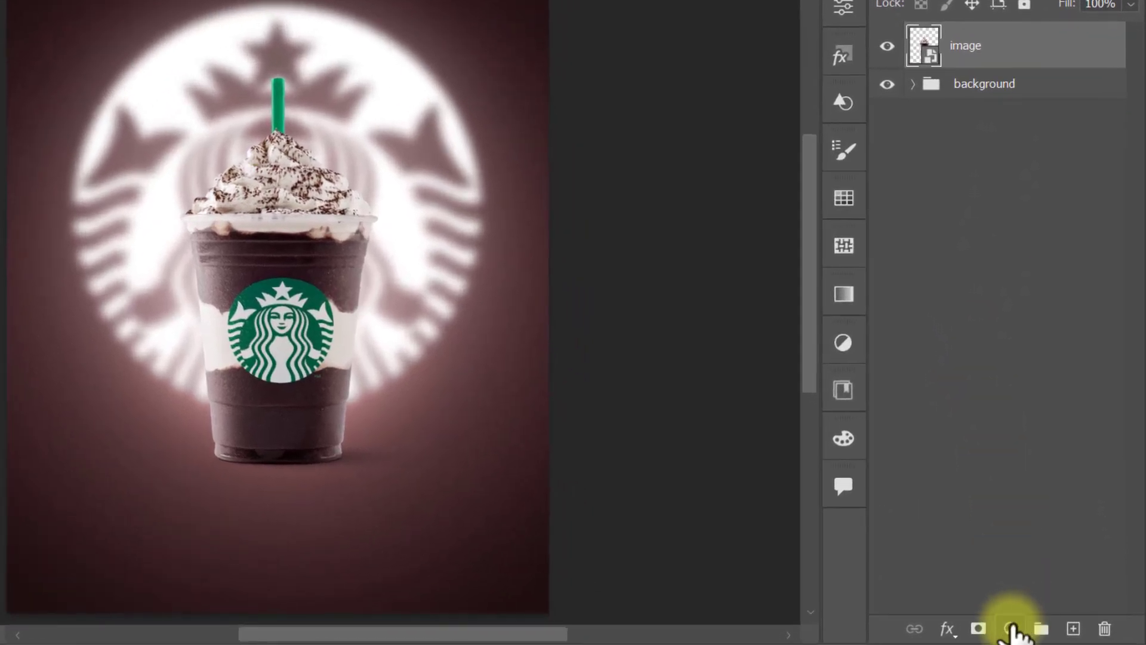
{"action": "left_click", "coordinate": [1012, 629]}
{"action": "left_click", "coordinate": [1041, 397]}
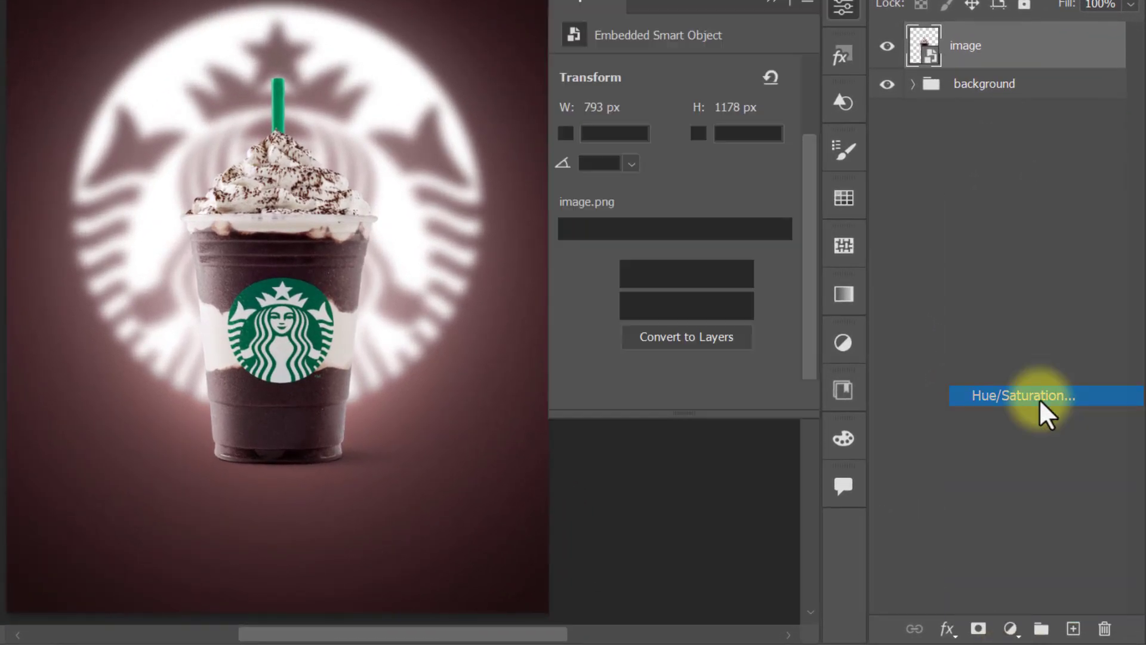
{"action": "left_click", "coordinate": [642, 395]}
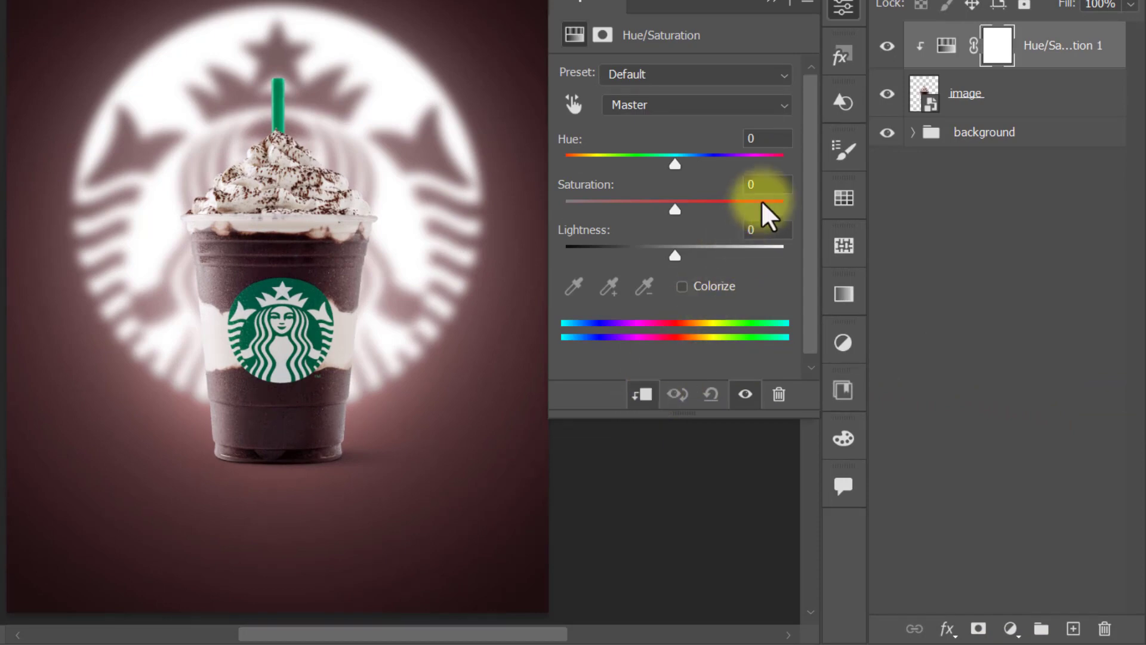
{"action": "type", "text": "2"}
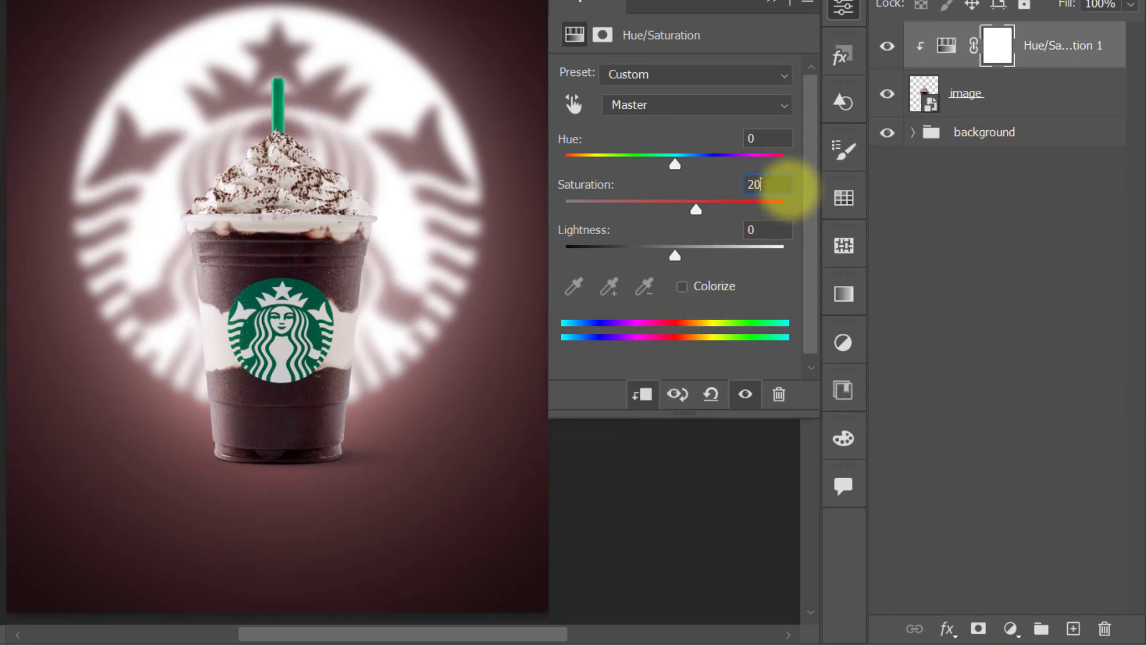
{"action": "key", "text": "Return"}
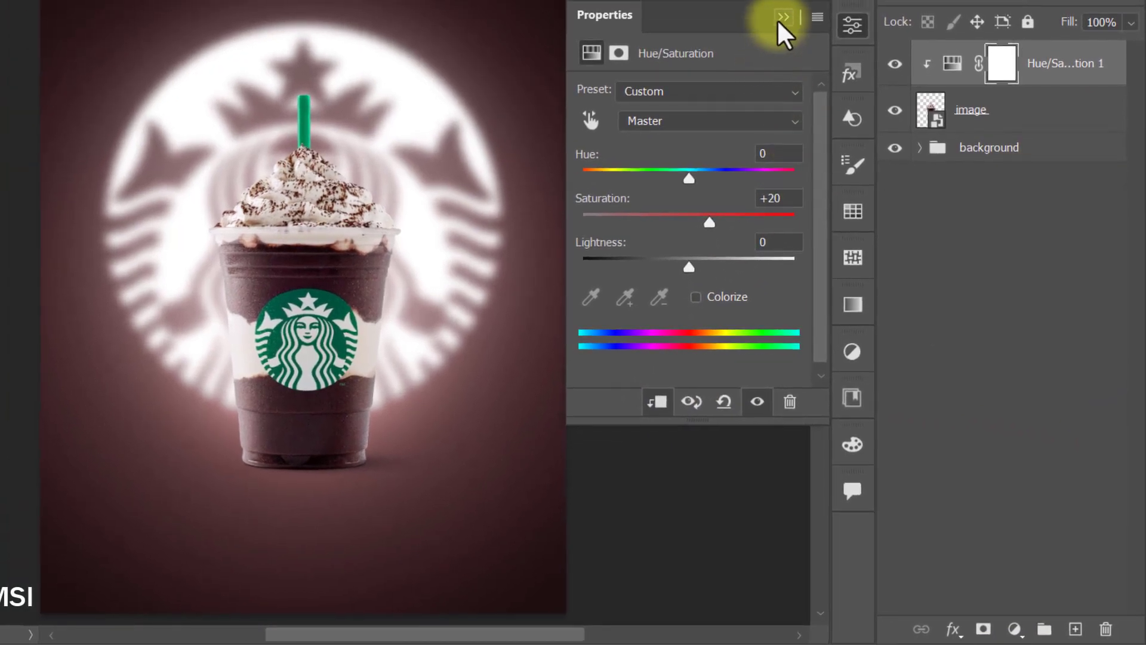
{"action": "left_click", "coordinate": [781, 21]}
- Add a Levels adjustment clipped to the cup image, with the black input level at 14 and the white at 242
{"action": "left_click", "coordinate": [1014, 629]}
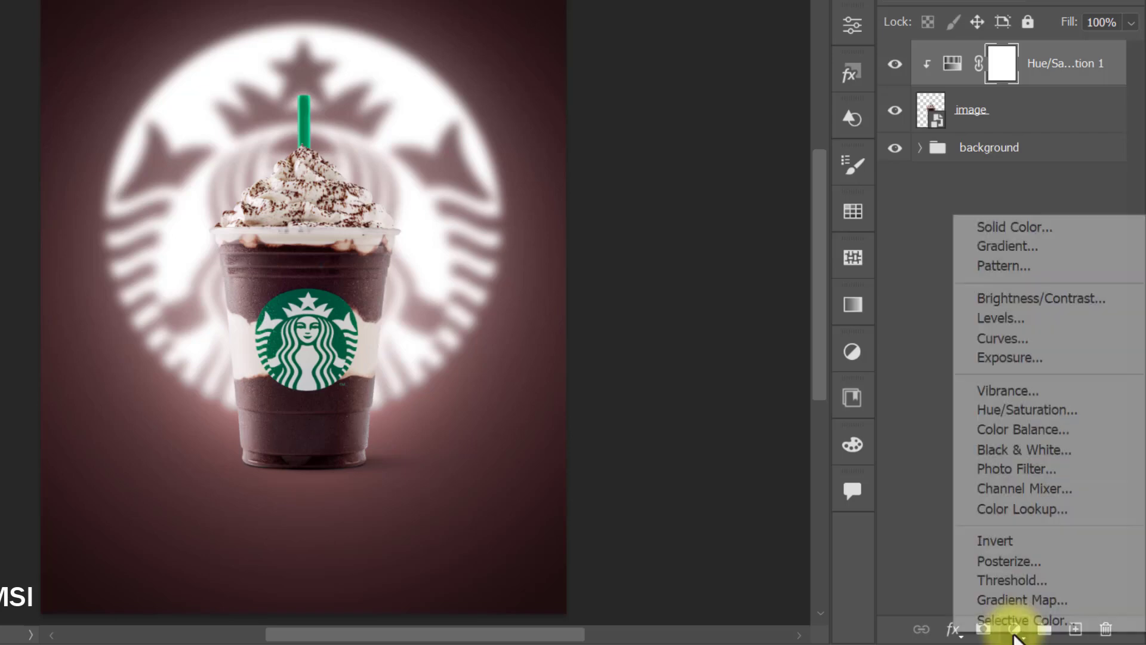
{"action": "left_click", "coordinate": [1041, 322]}
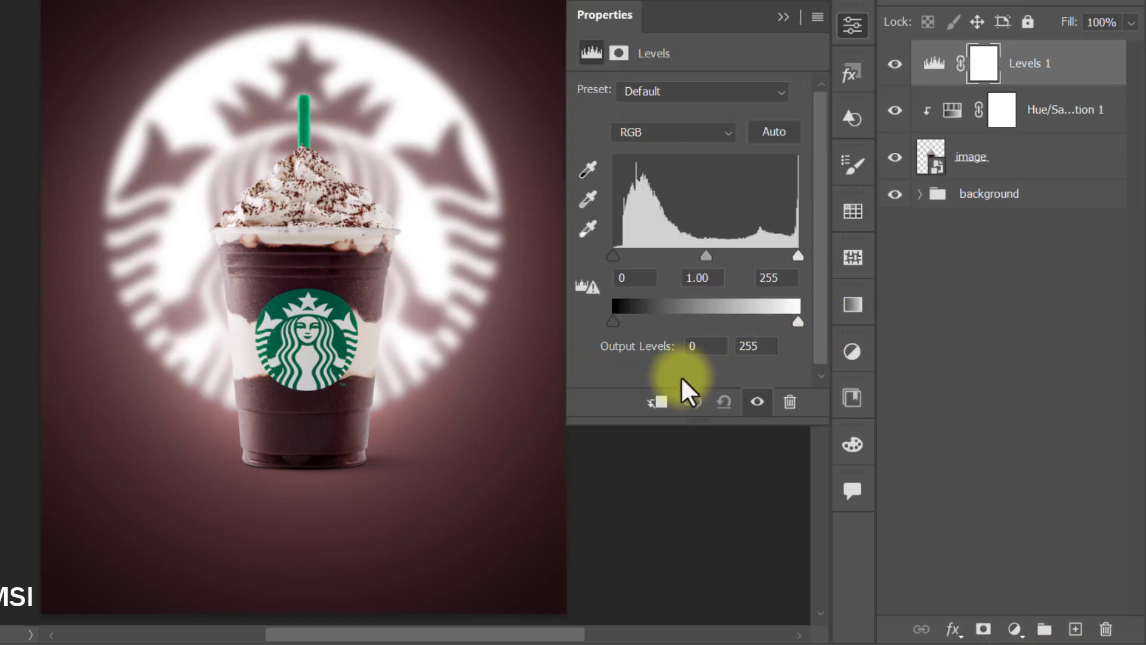
{"action": "left_click", "coordinate": [658, 401]}
{"action": "left_click_drag", "start_coordinate": [799, 256], "coordinate": [790, 261]}
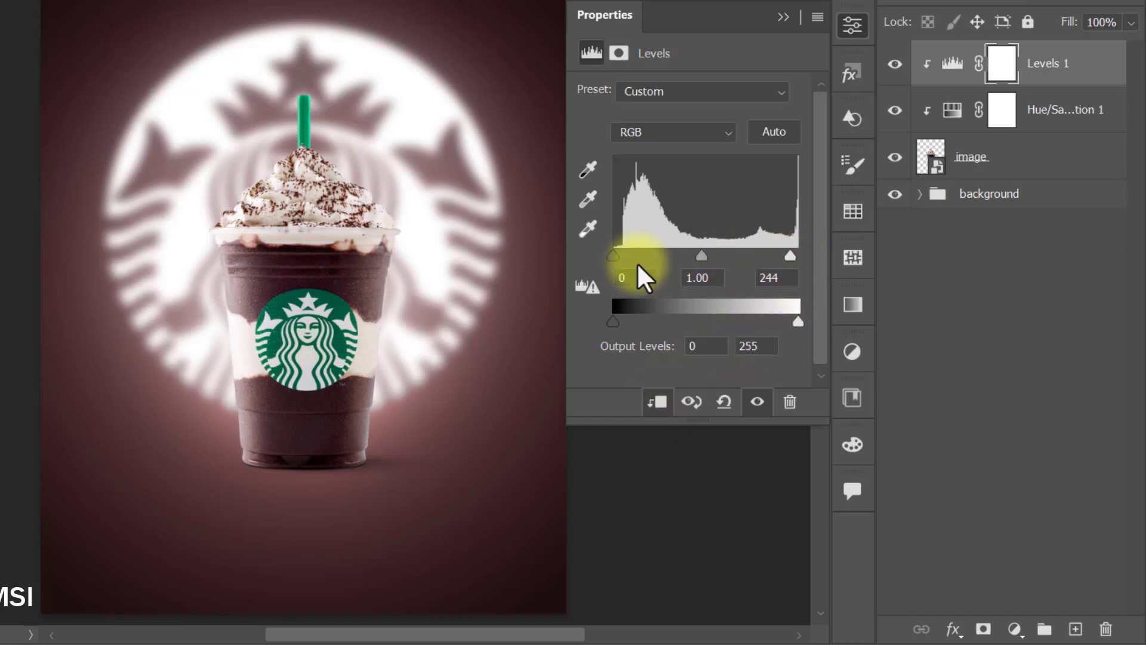
{"action": "left_click_drag", "start_coordinate": [616, 261], "coordinate": [625, 257]}
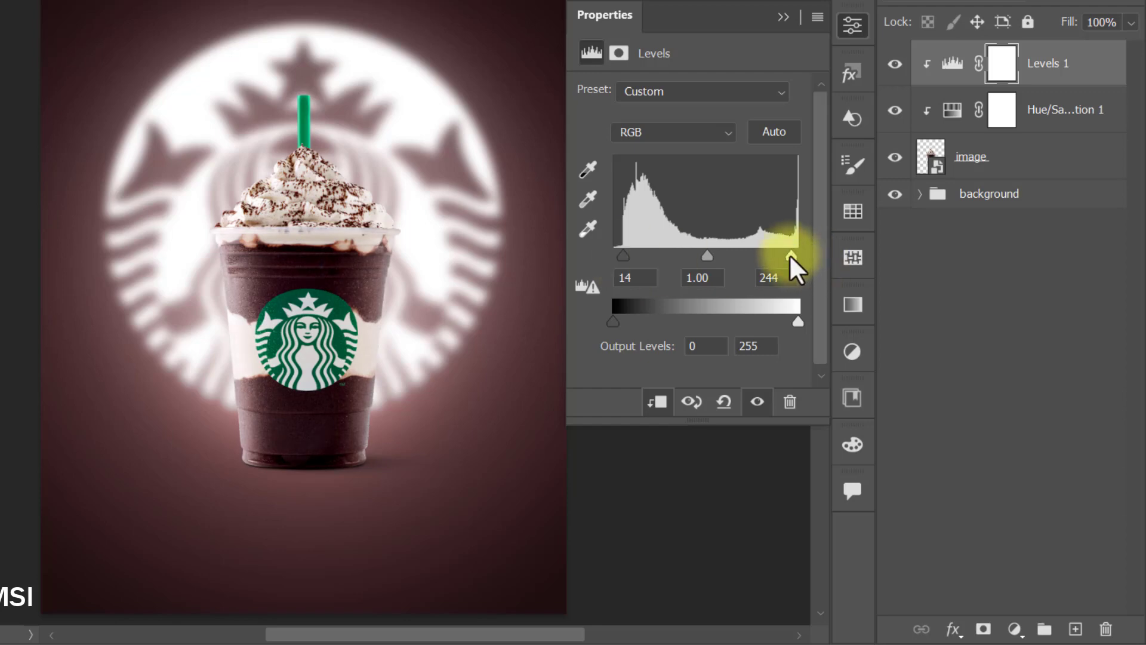
{"action": "left_click_drag", "start_coordinate": [789, 253], "coordinate": [789, 256]}
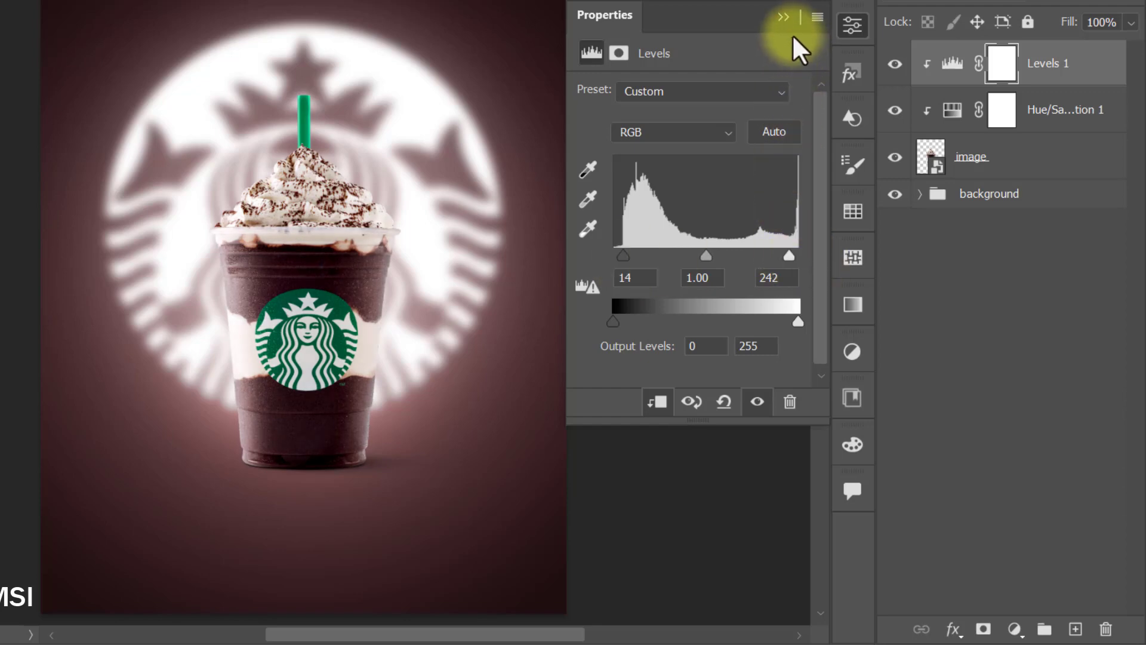
{"action": "left_click", "coordinate": [783, 17]}
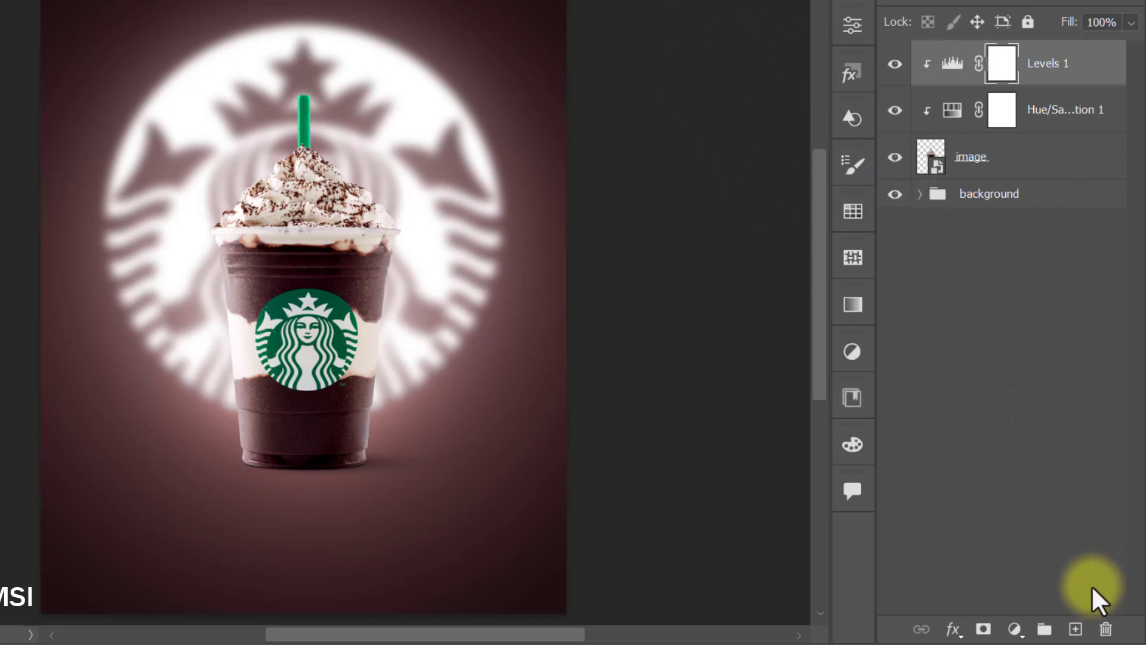
- Add a new layer above the Levels adjustment and fill it with 50% Gray in Normal mode at 100% opacity
{"action": "left_click", "coordinate": [1075, 628]}
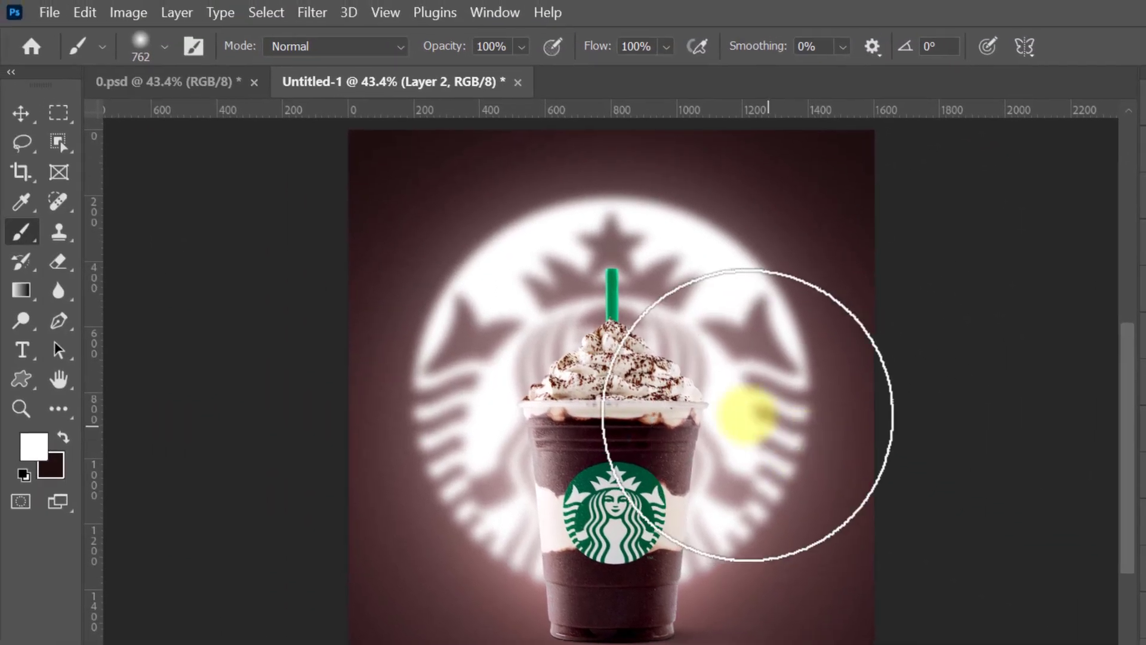
{"action": "left_click", "coordinate": [87, 12]}
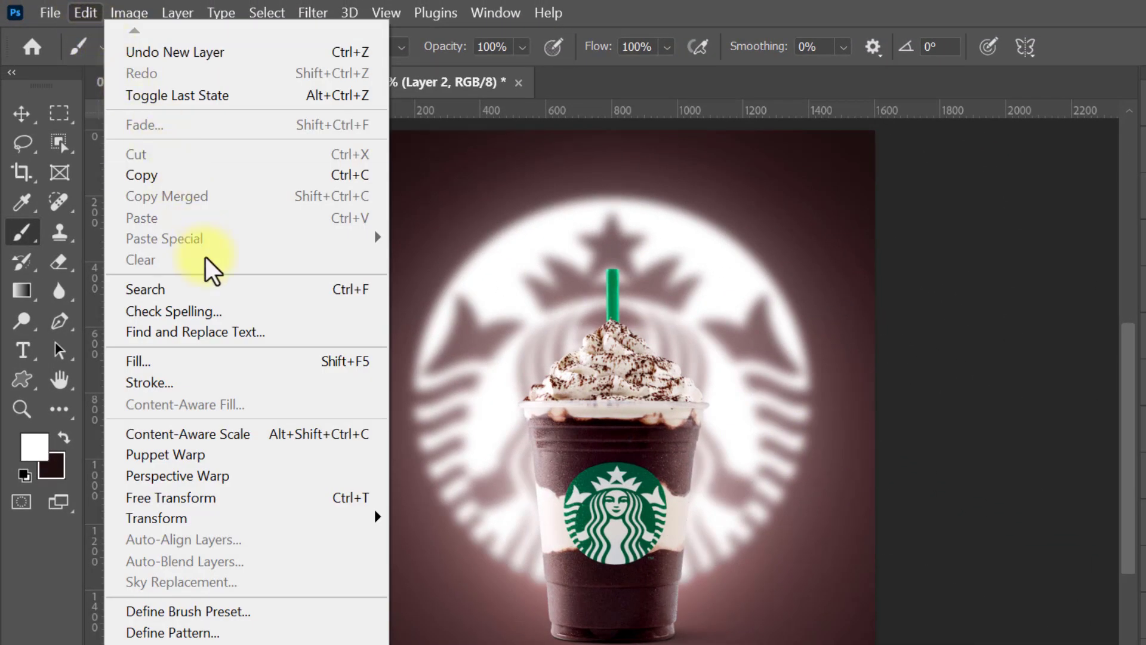
{"action": "left_click", "coordinate": [227, 364]}
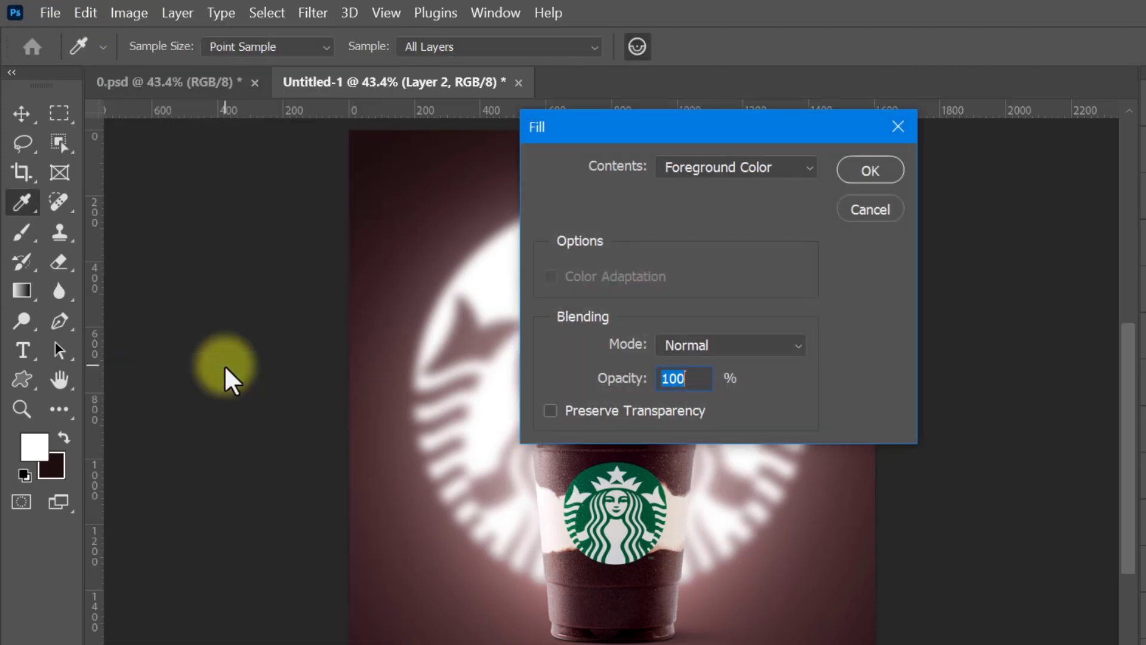
{"action": "left_click", "coordinate": [725, 169]}
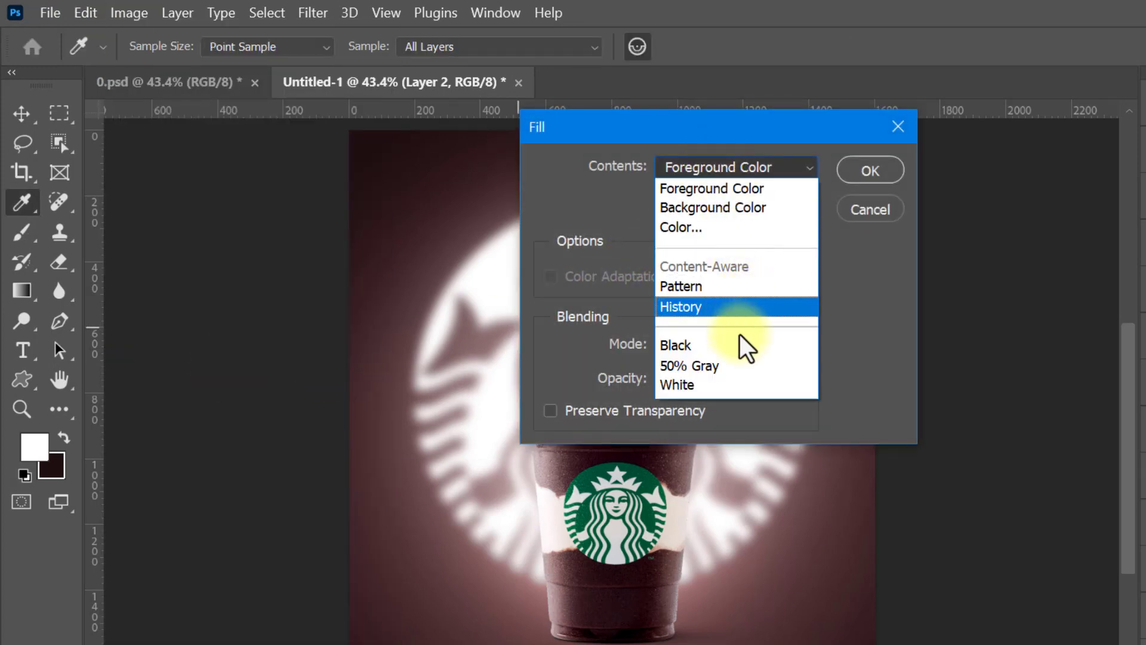
{"action": "left_click", "coordinate": [742, 367]}
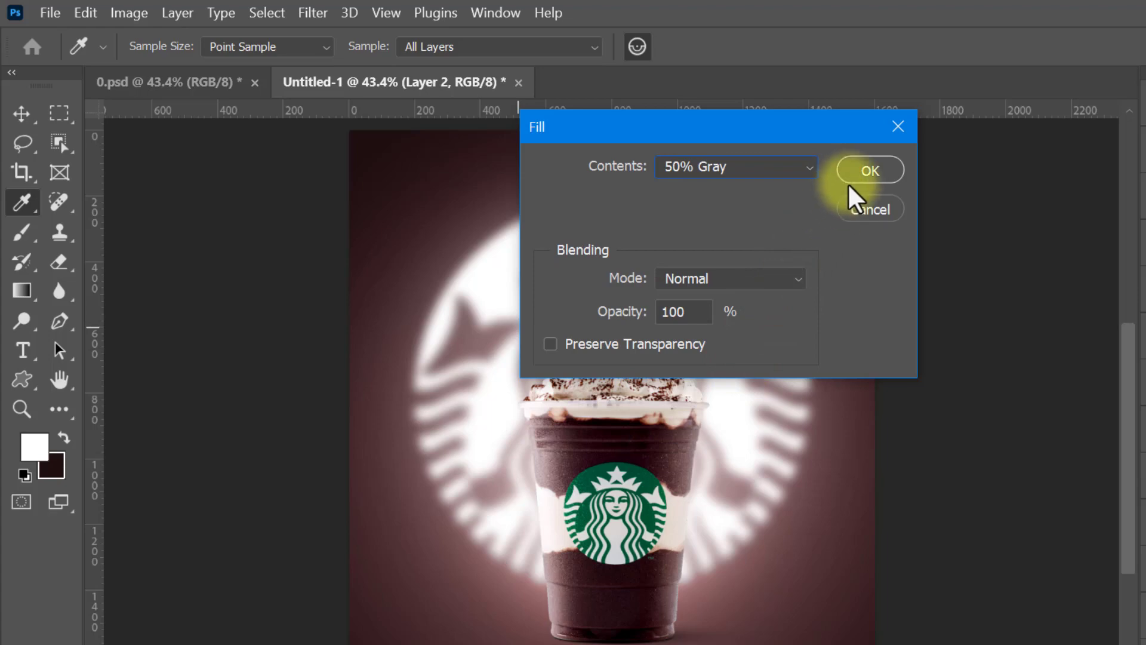
{"action": "left_click", "coordinate": [862, 178]}
{"action": "key", "text": "b"}
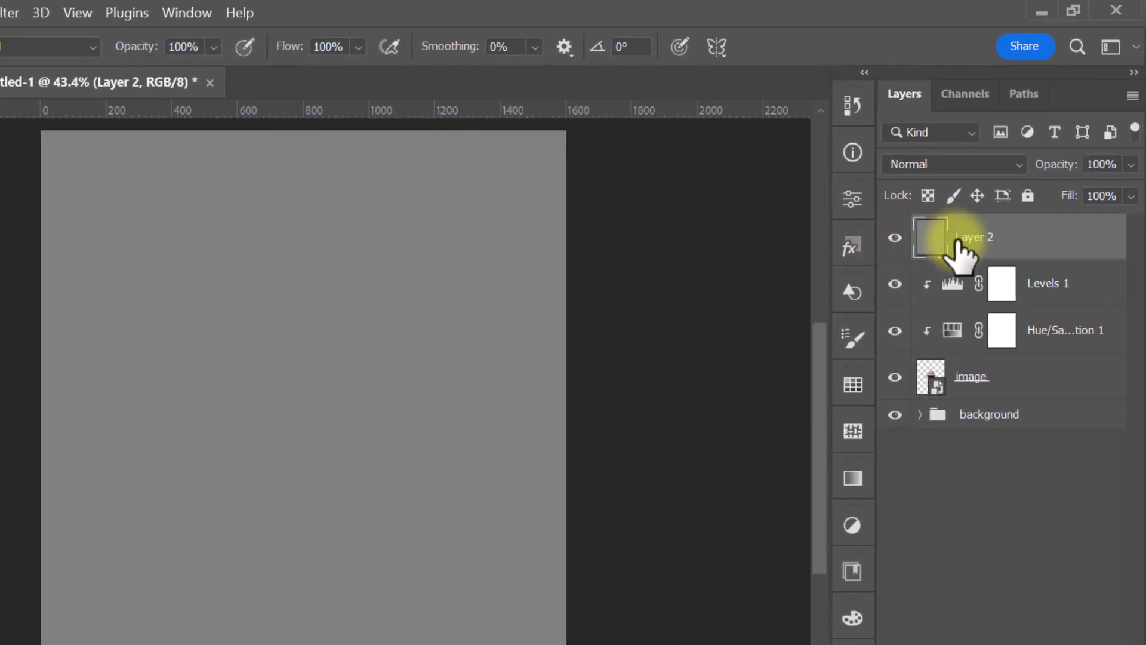
- Clip the 50% gray layer to the cup image and set its blend mode to Overlay
{"action": "right_click", "coordinate": [1048, 245]}
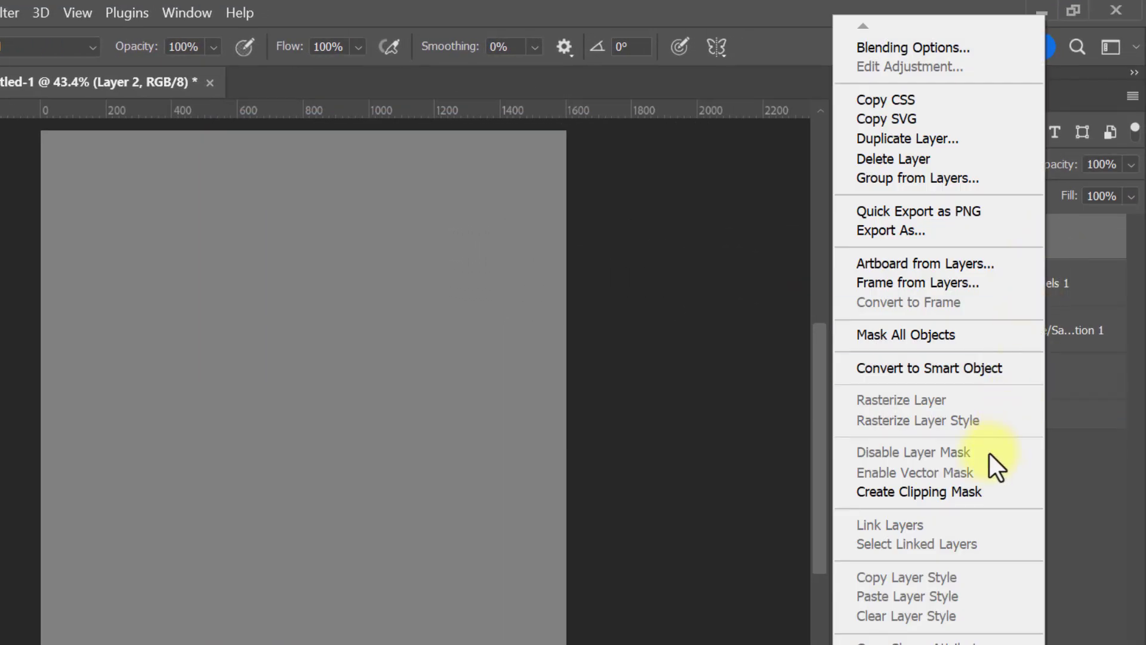
{"action": "left_click", "coordinate": [980, 492]}
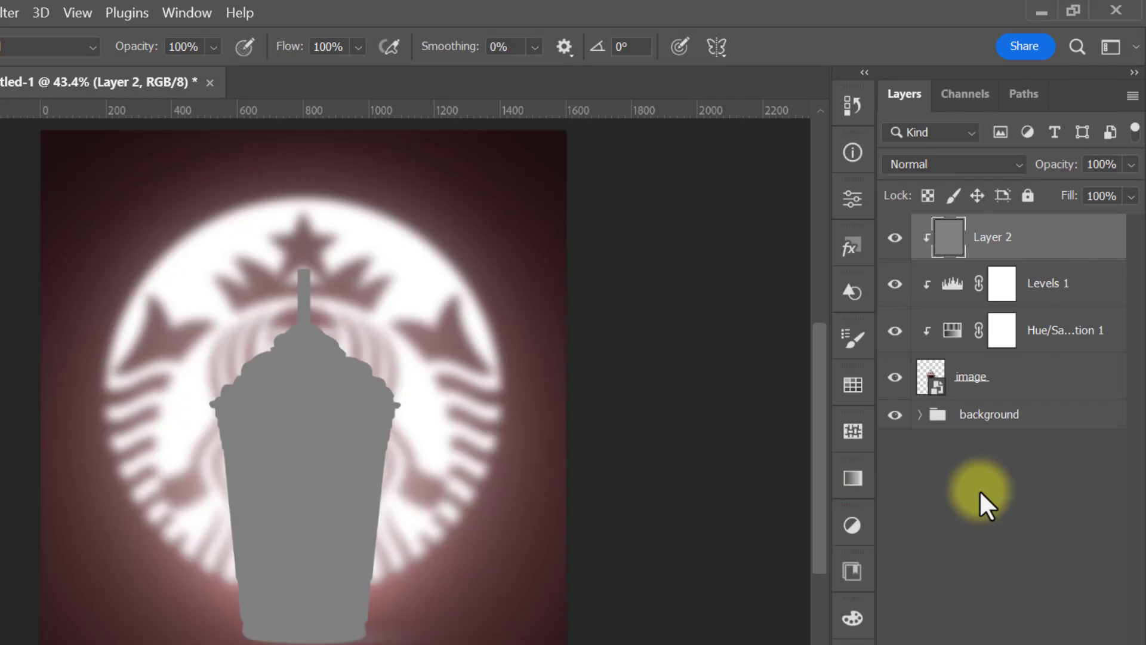
{"action": "left_click", "coordinate": [951, 164]}
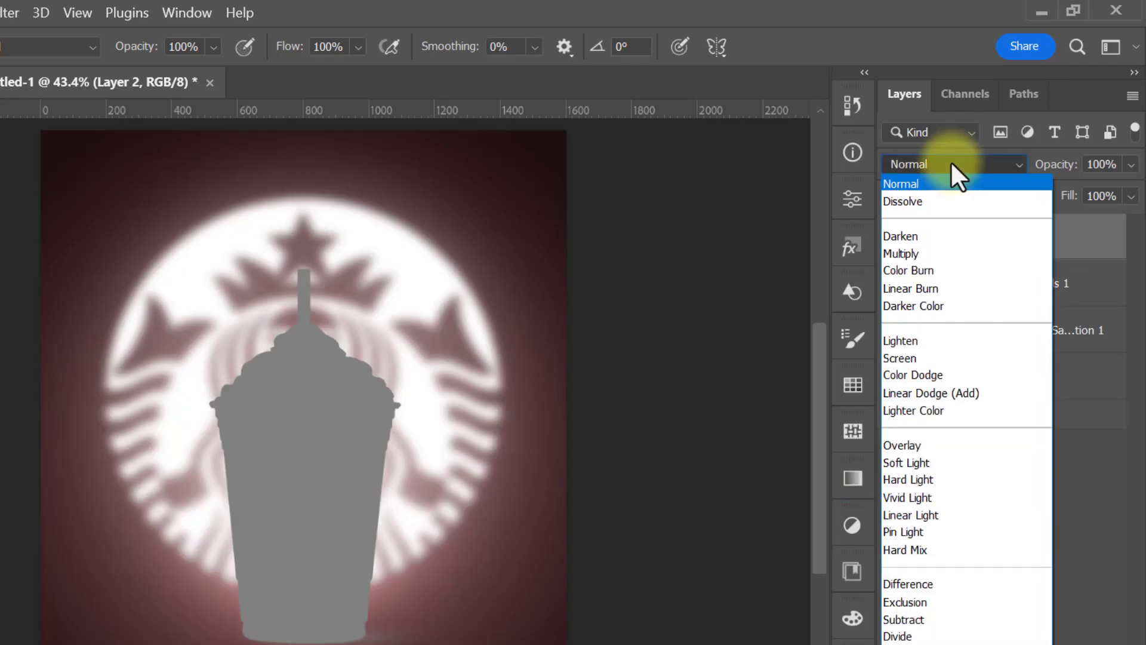
{"action": "left_click", "coordinate": [961, 446]}
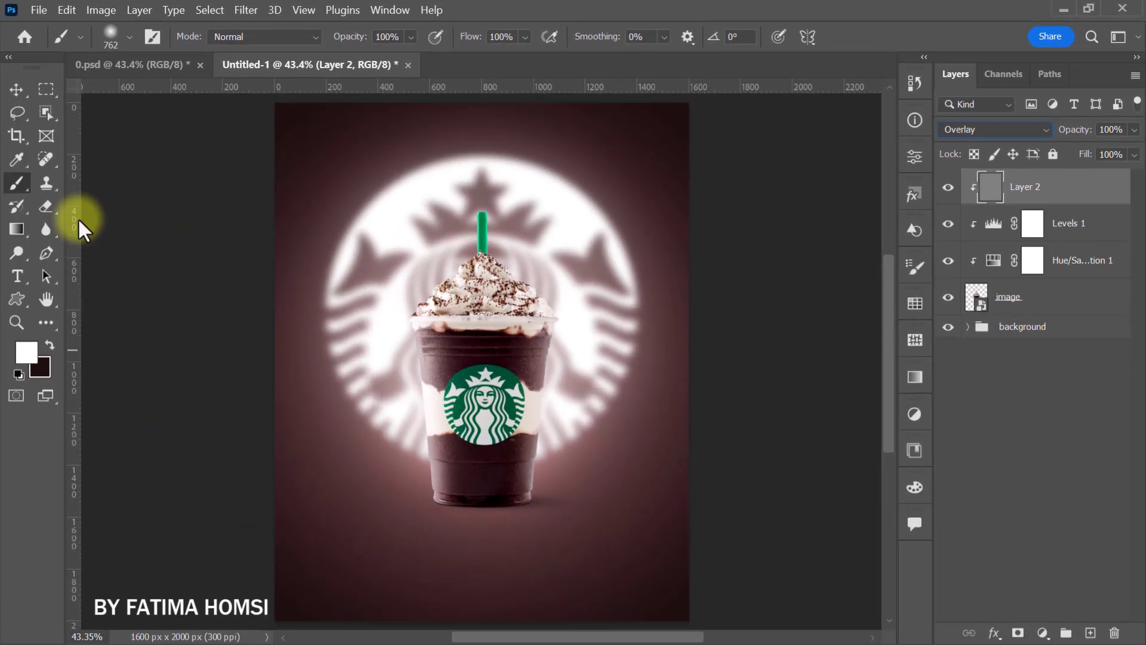
- Lighten the cup's side edges and centre on the gray layer with the Dodge tool, brush size 286, Midtones, 50% exposure
{"action": "left_click", "coordinate": [17, 253]}
{"action": "left_click", "coordinate": [84, 248]}
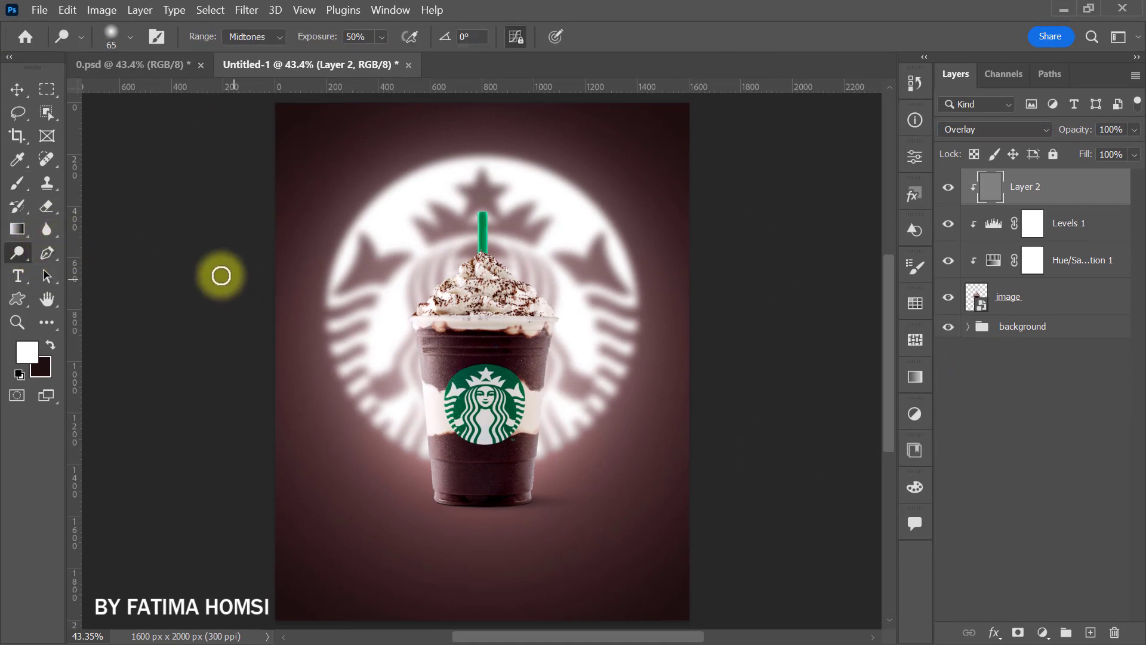
{"action": "left_click_drag", "start_coordinate": [343, 208], "coordinate": [389, 225]}
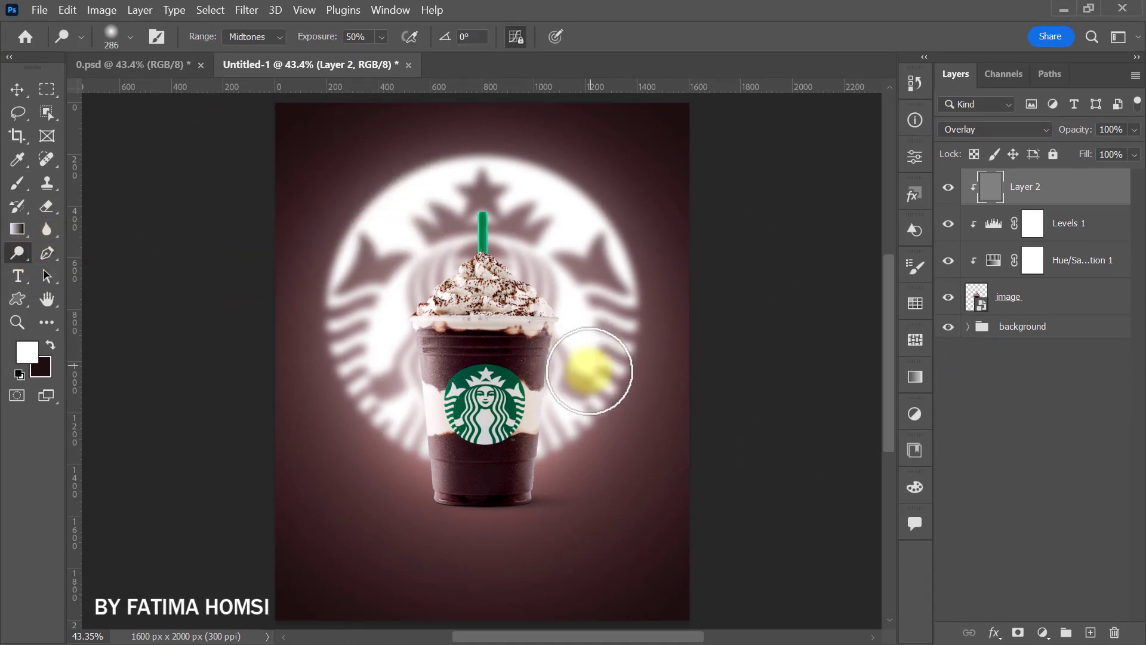
{"action": "mouse_move", "coordinate": [559, 355]}
{"action": "left_mouse_down"}
{"action": "mouse_move", "coordinate": [540, 500]}
{"action": "mouse_move", "coordinate": [566, 312]}
{"action": "left_mouse_up"}
{"action": "mouse_move", "coordinate": [404, 362]}
{"action": "left_mouse_down"}
{"action": "mouse_move", "coordinate": [417, 468]}
{"action": "mouse_move", "coordinate": [429, 481]}
{"action": "mouse_move", "coordinate": [486, 416]}
{"action": "left_mouse_up"}
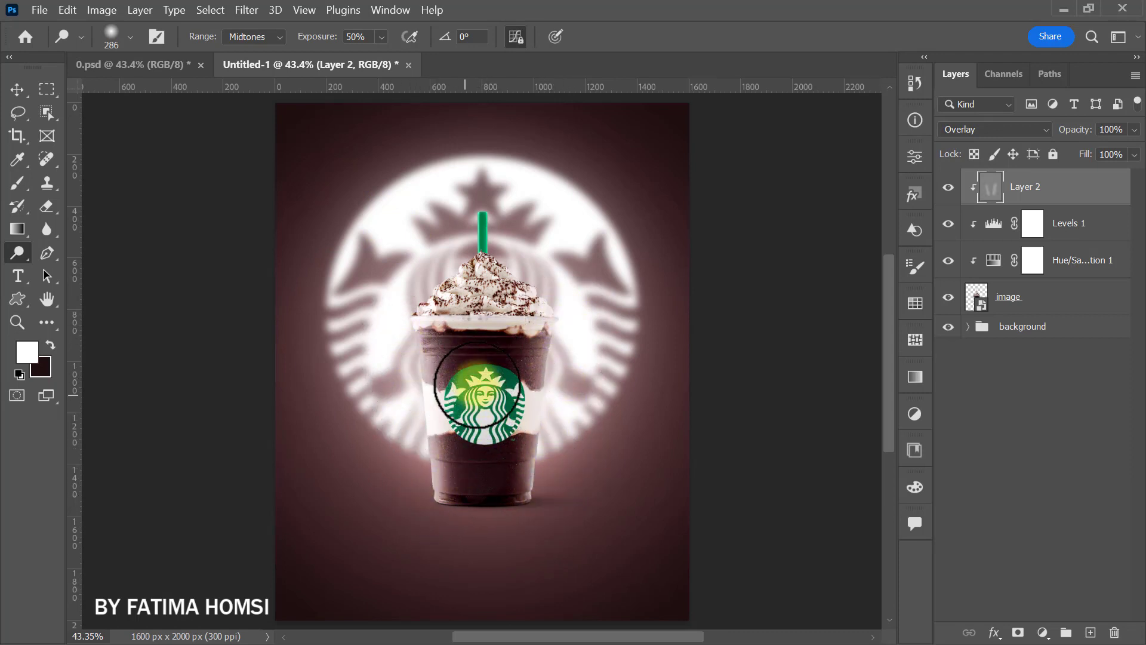
- Darken parts of the cup on the gray layer with the Burn tool, using Midtones at 50% exposure
{"action": "right_click", "coordinate": [13, 250]}
{"action": "left_click", "coordinate": [75, 270]}
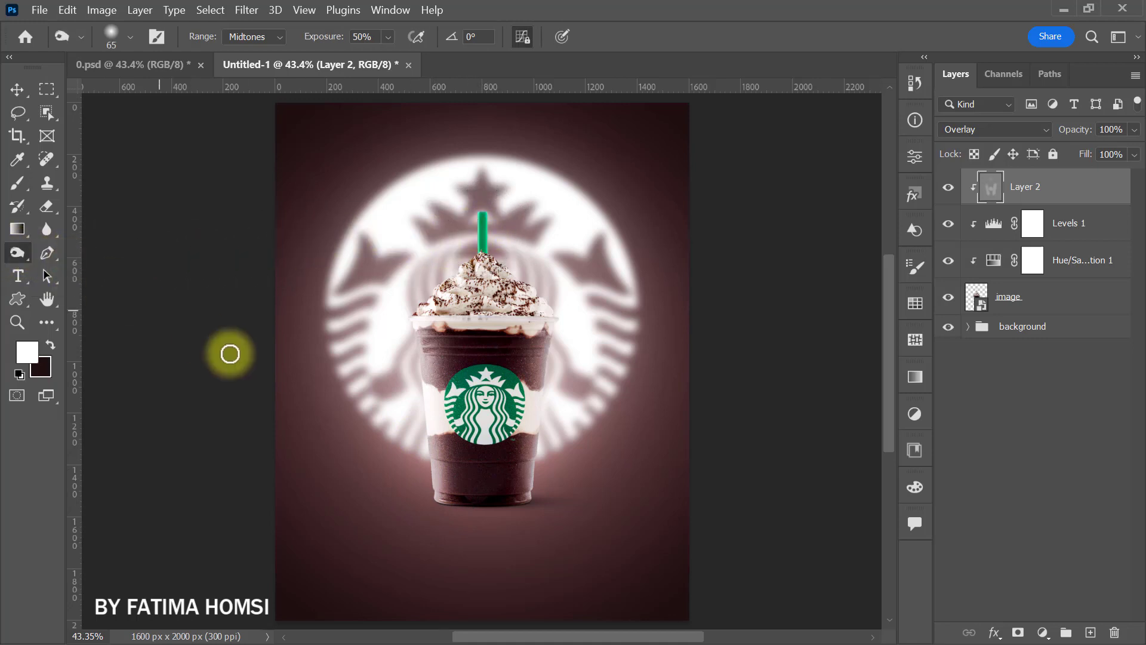
{"action": "left_click_drag", "start_coordinate": [381, 348], "coordinate": [423, 363]}
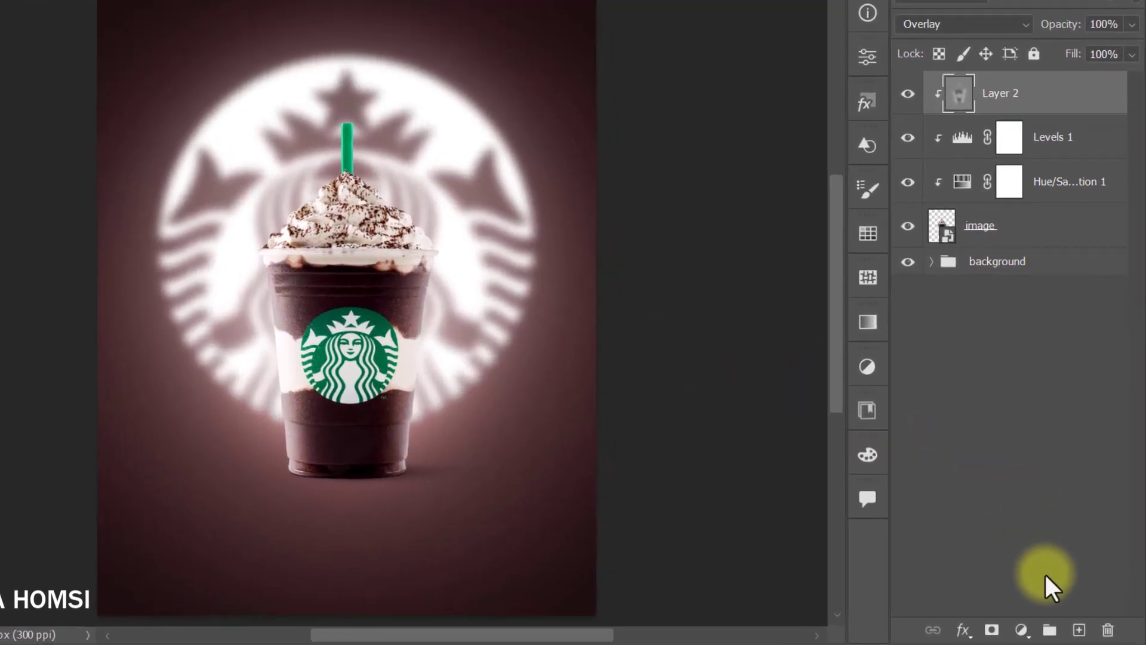
- Add a second Levels adjustment clipped to the cup above the gray layer, with the white input level at about 224
{"action": "left_click", "coordinate": [1022, 629]}
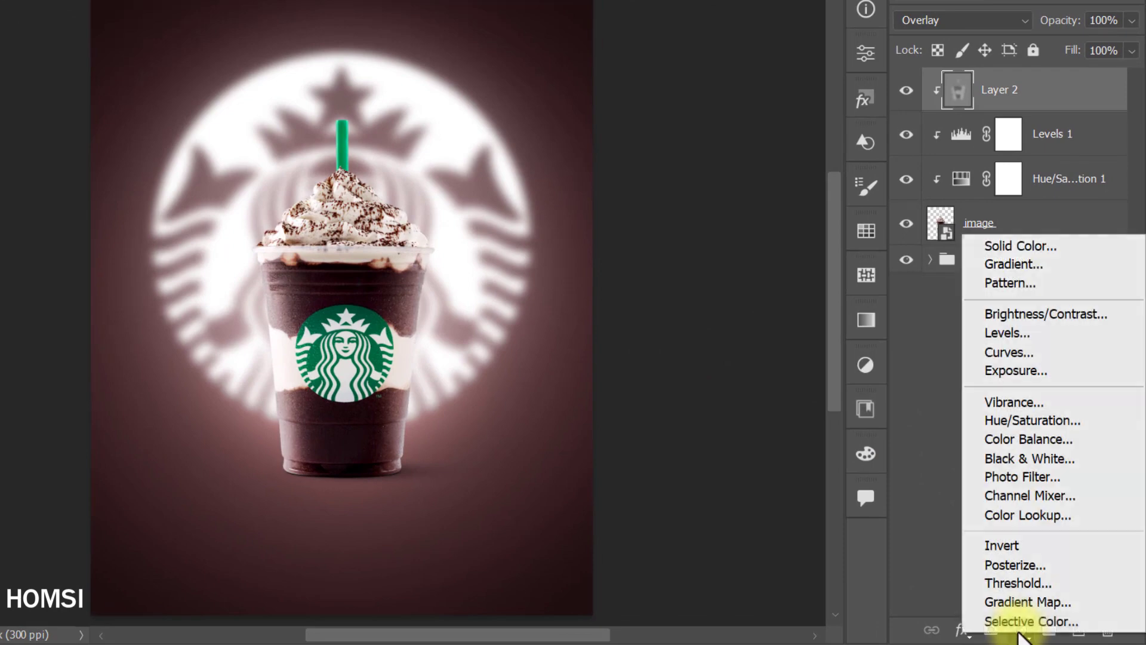
{"action": "left_click", "coordinate": [1057, 334]}
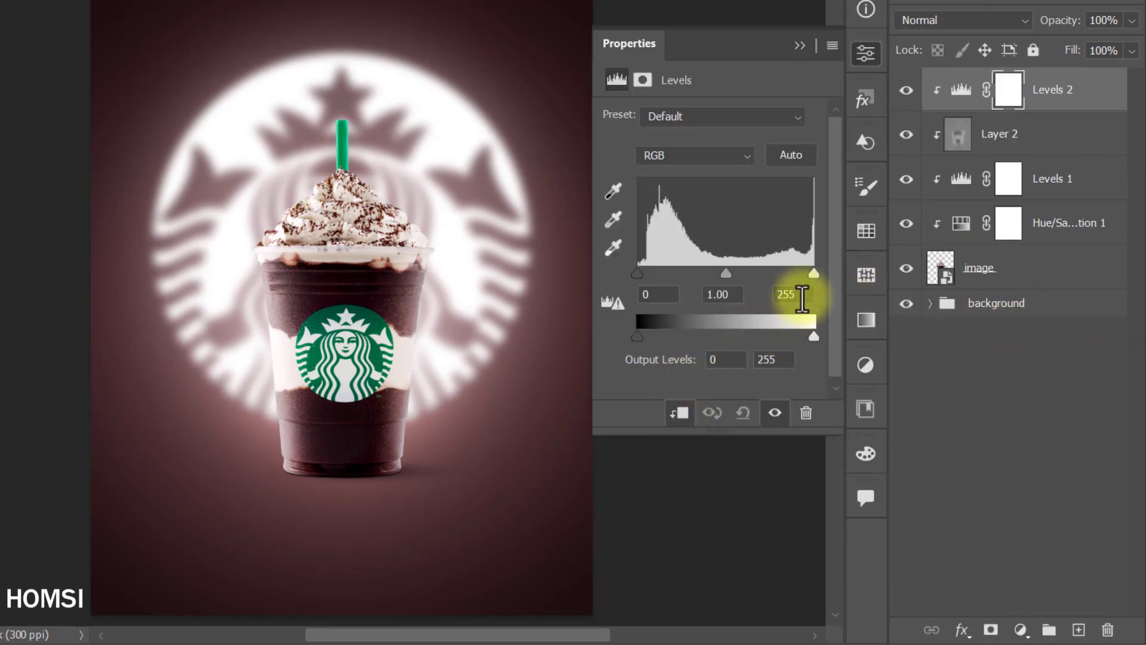
{"action": "left_click_drag", "start_coordinate": [814, 275], "coordinate": [798, 275]}
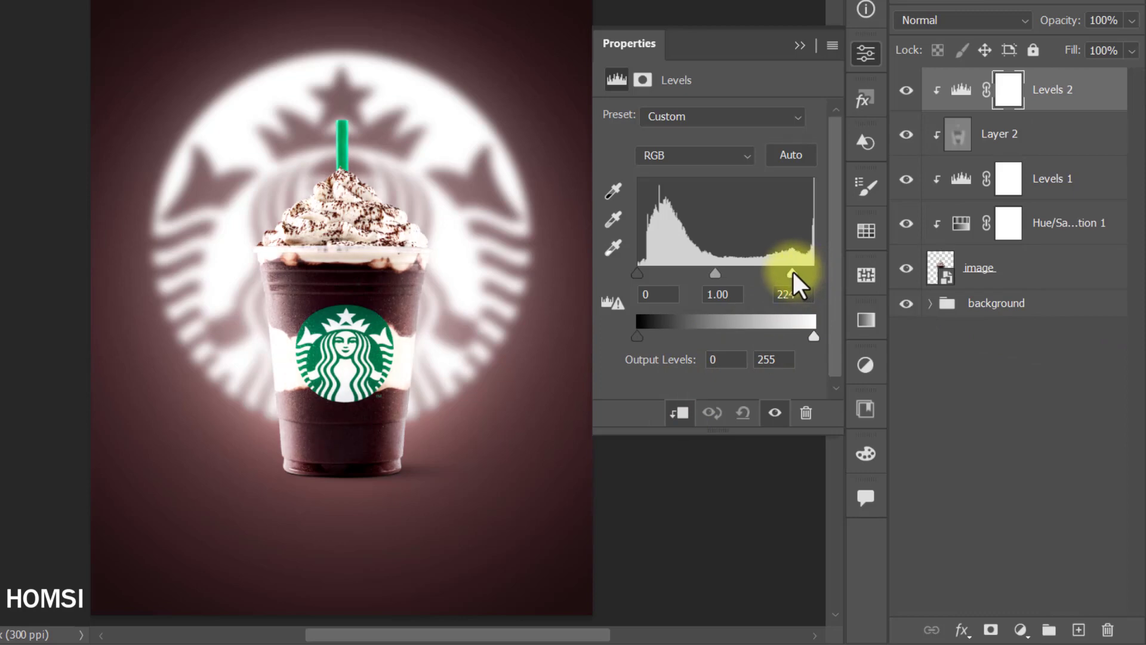
- Invert the Levels 2 mask to black and paint white with a soft brush of size 196 over the whipped cream
{"action": "left_click", "coordinate": [641, 83]}
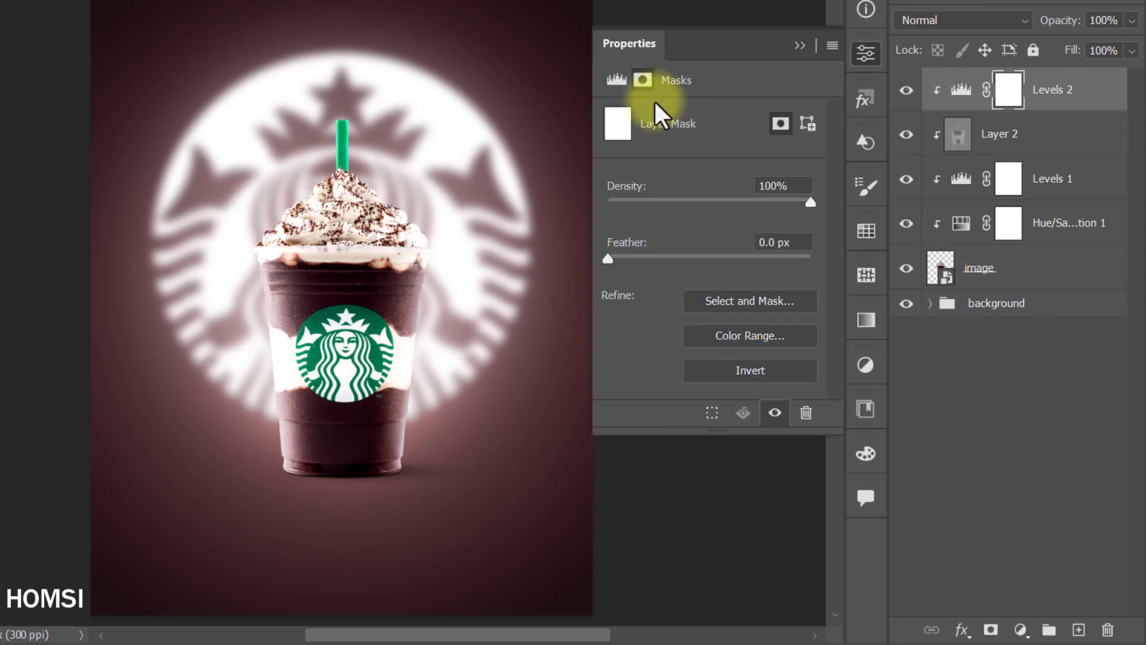
{"action": "left_click", "coordinate": [616, 80]}
{"action": "left_click", "coordinate": [995, 101]}
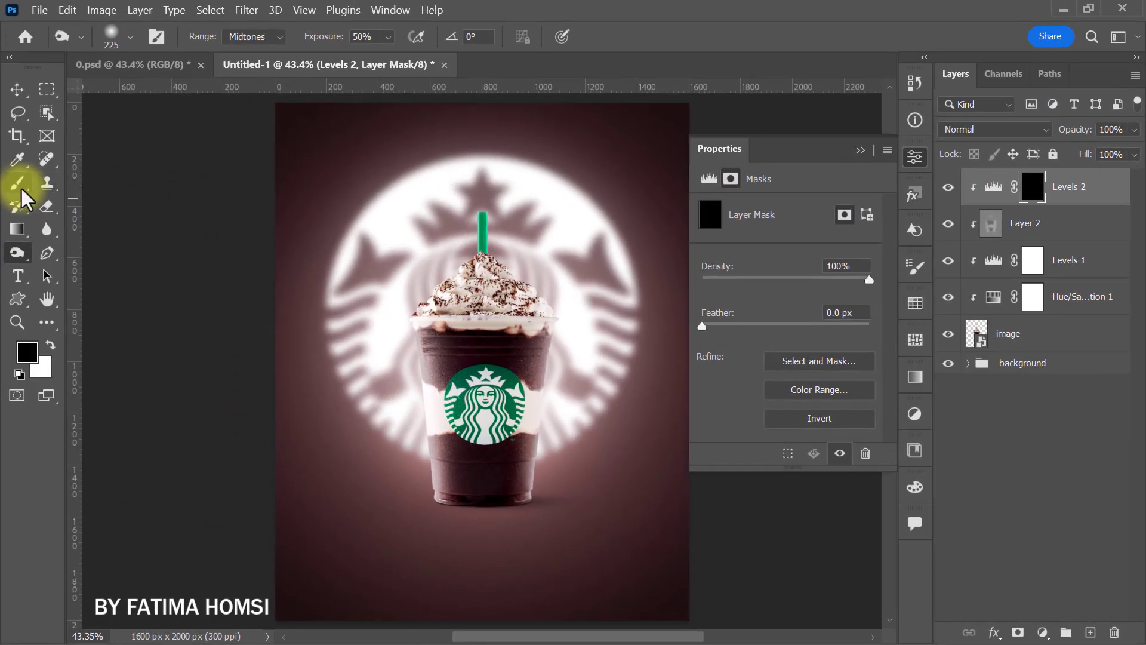
{"action": "left_click", "coordinate": [17, 182]}
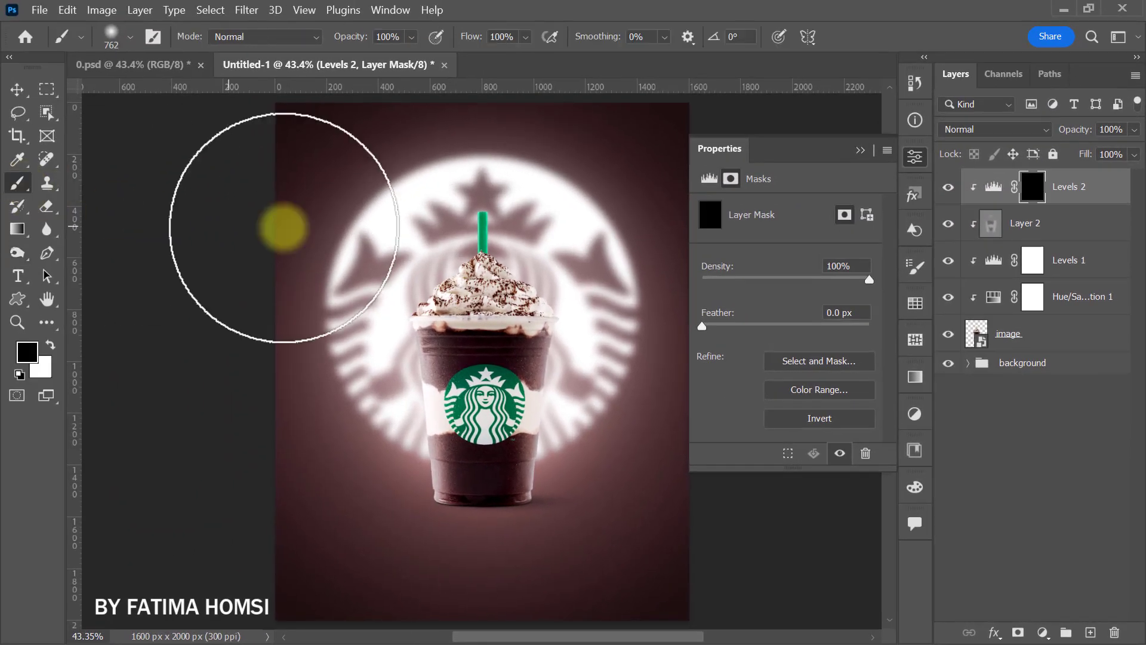
{"action": "left_click", "coordinate": [862, 150]}
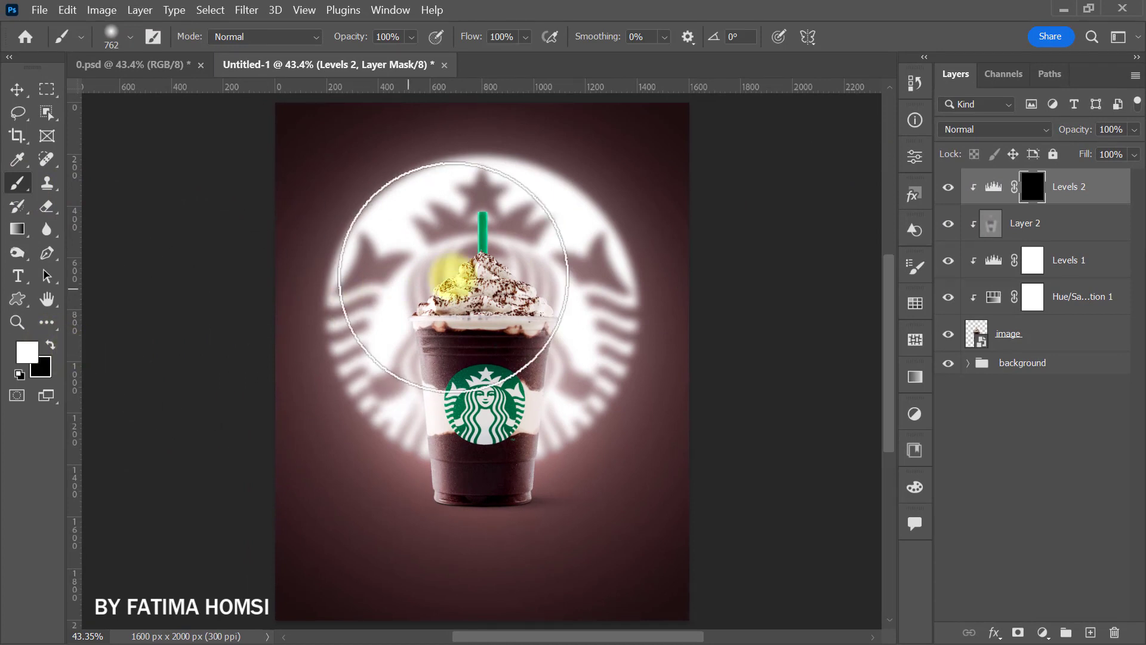
{"action": "left_click_drag", "start_coordinate": [523, 244], "coordinate": [433, 253], "text": "alt"}
{"action": "mouse_move", "coordinate": [501, 275]}
{"action": "left_mouse_down"}
{"action": "mouse_move", "coordinate": [441, 279]}
{"action": "mouse_move", "coordinate": [509, 267]}
{"action": "left_mouse_up"}
{"action": "left_click_drag", "start_coordinate": [509, 266], "coordinate": [476, 266], "text": "alt"}
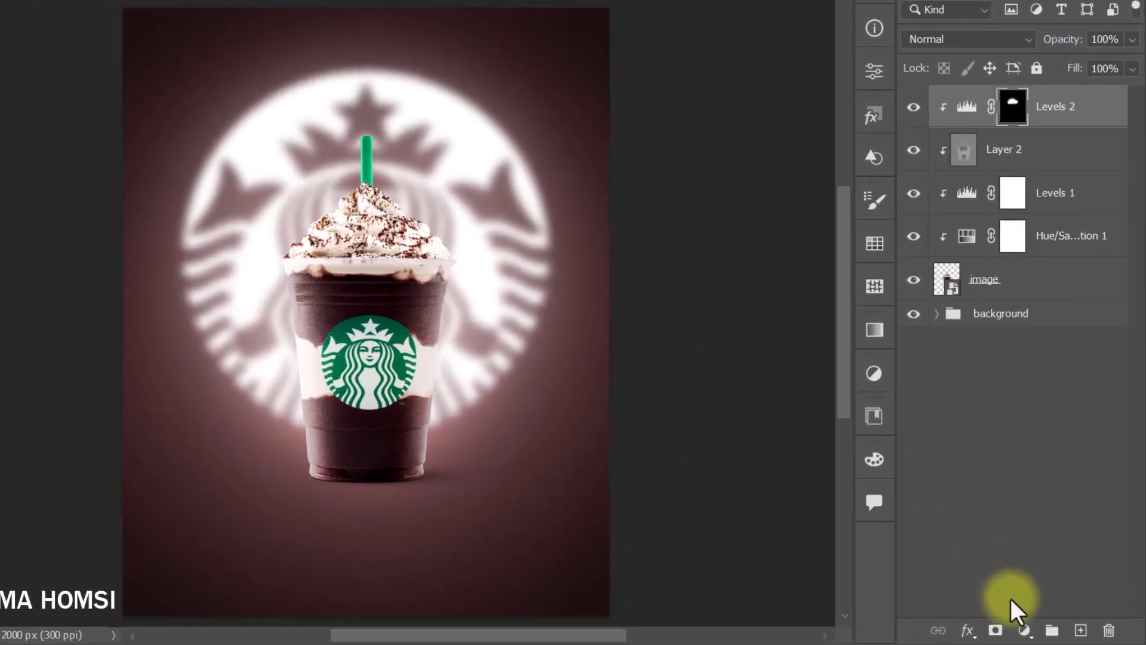
- Add a Hue/Saturation adjustment clipped above Levels 2 with Lightness at +15
{"action": "left_click", "coordinate": [1022, 631]}
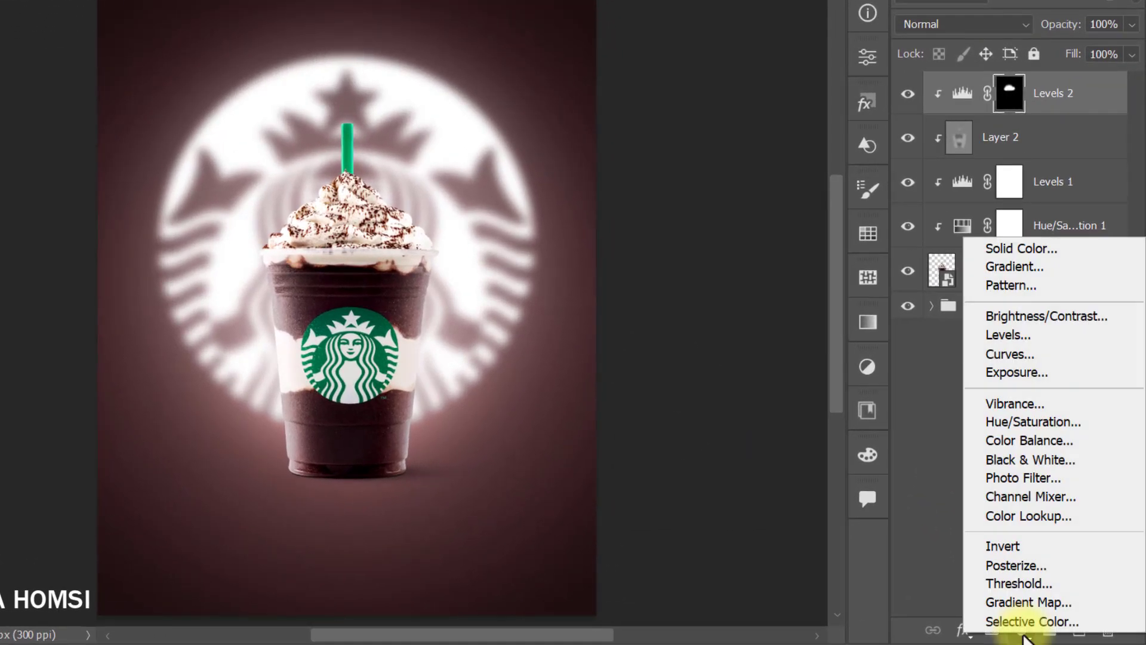
{"action": "left_click", "coordinate": [1067, 423]}
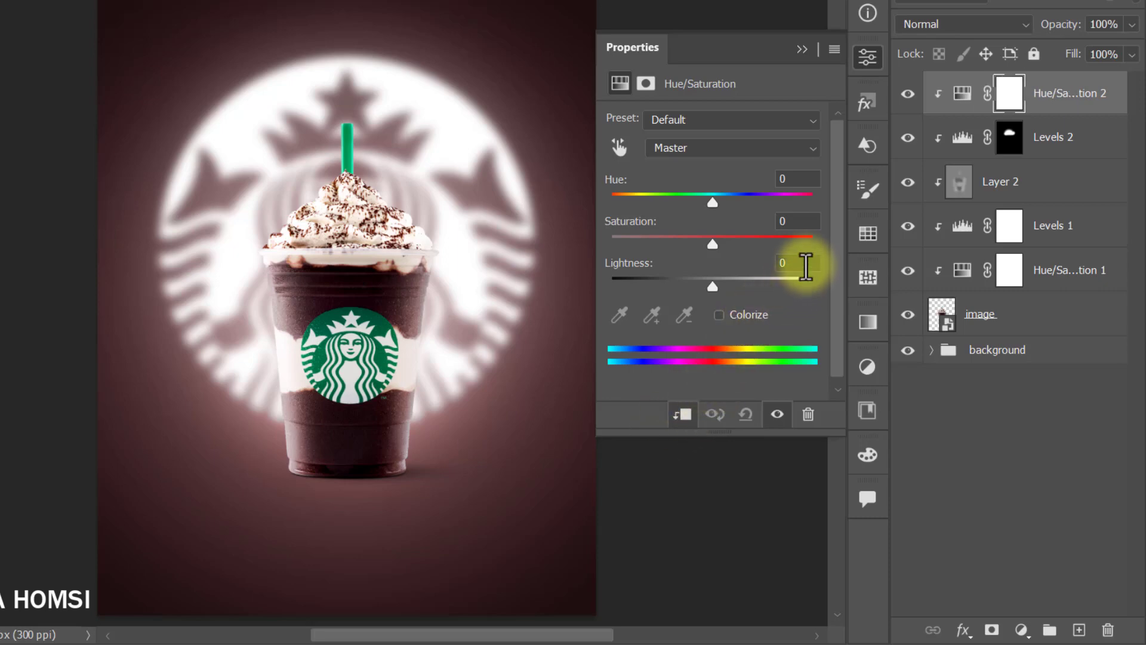
{"action": "left_click", "coordinate": [798, 263]}
{"action": "type", "text": "15"}
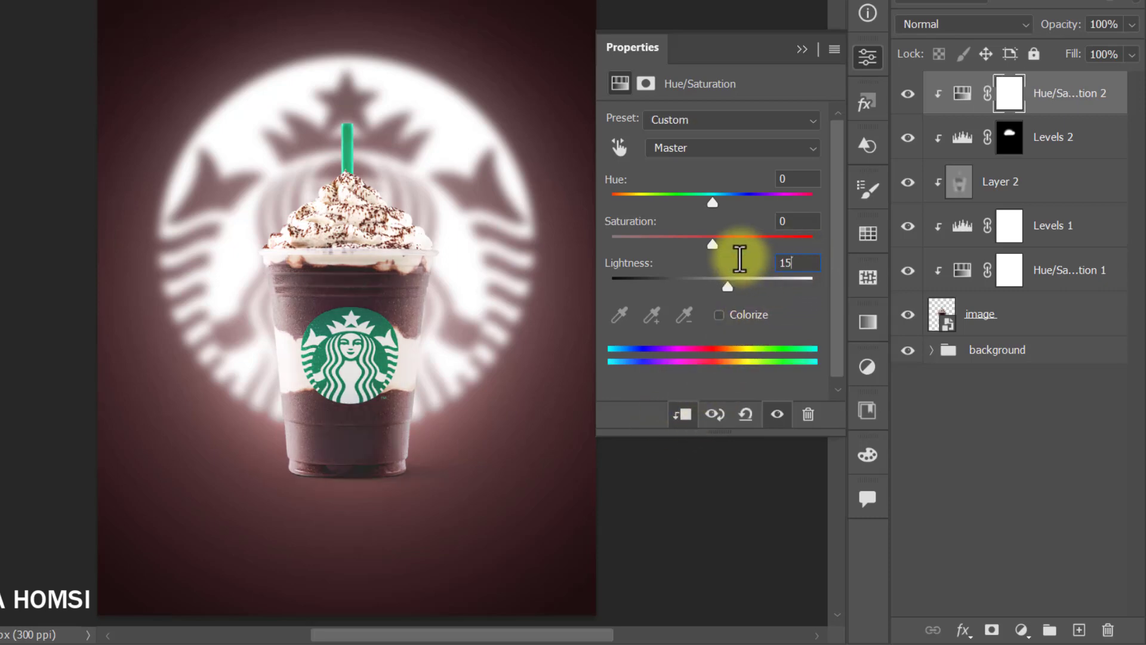
{"action": "left_click", "coordinate": [801, 49]}
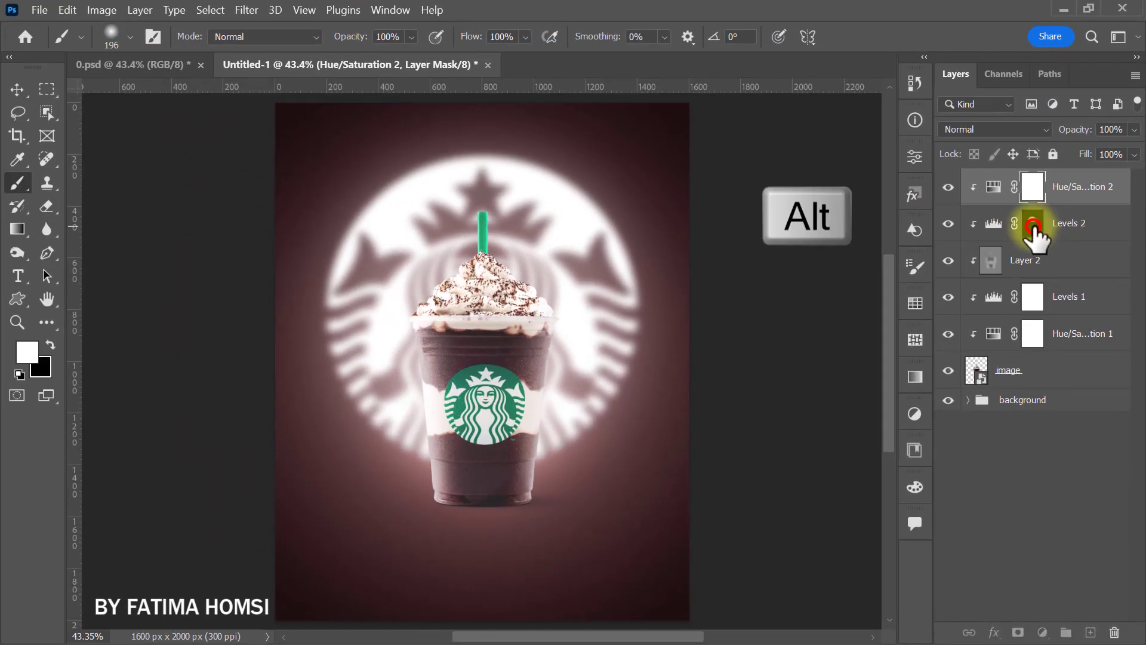
- Replace the Hue/Saturation 2 mask with a copy of the Levels 2 mask, and compare the cup with layers hidden and shown
{"action": "left_click_drag", "start_coordinate": [1032, 227], "coordinate": [1032, 190]}
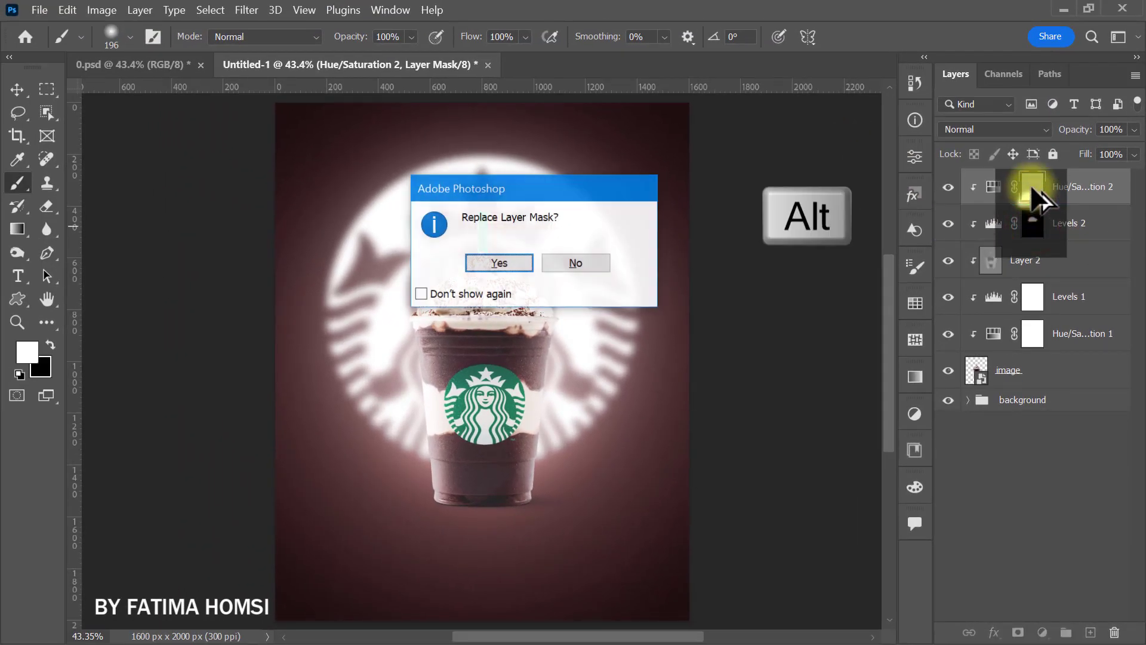
{"action": "left_click", "coordinate": [499, 264]}
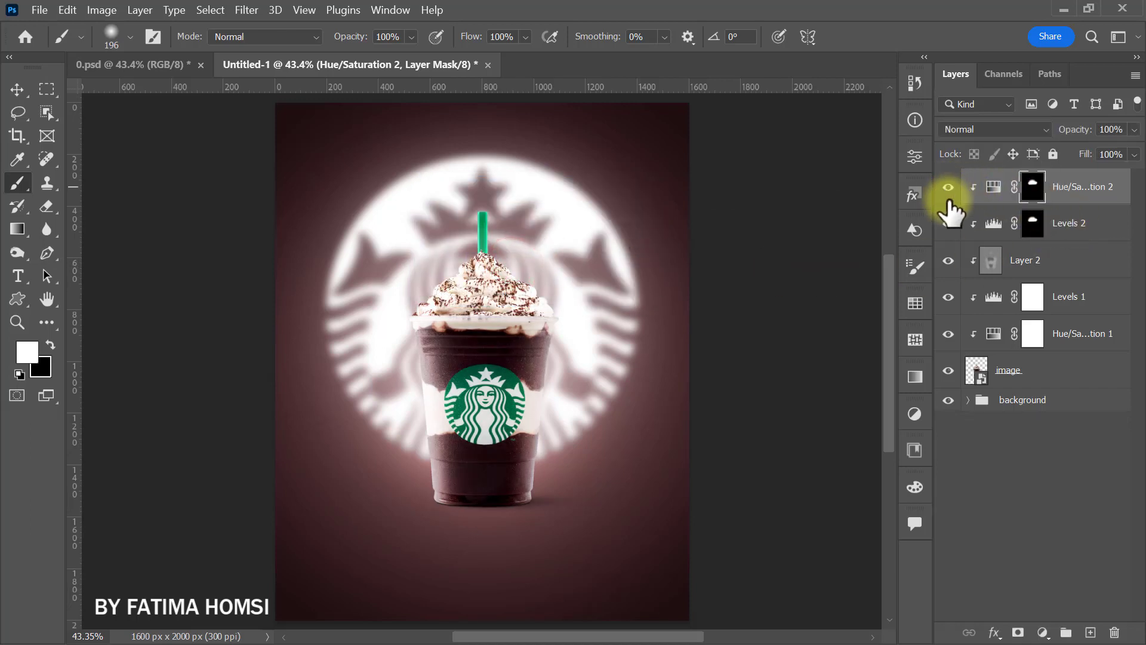
{"action": "left_click", "coordinate": [948, 225]}
{"action": "left_click", "coordinate": [949, 225]}
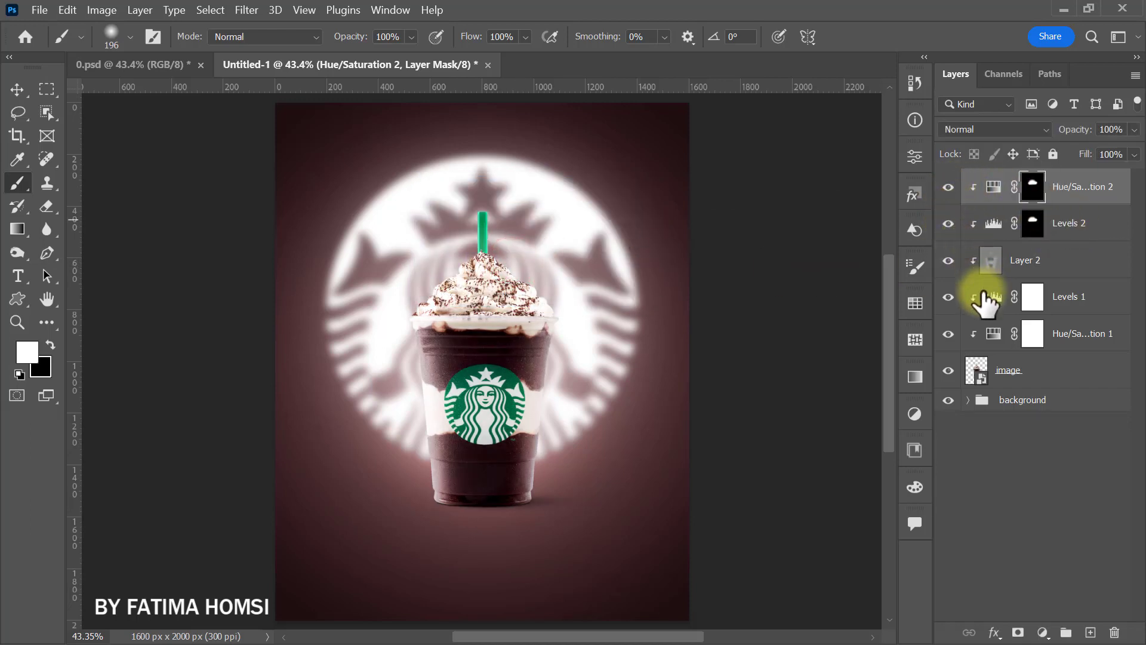
{"action": "left_click", "coordinate": [948, 370]}
{"action": "left_click", "coordinate": [950, 370]}
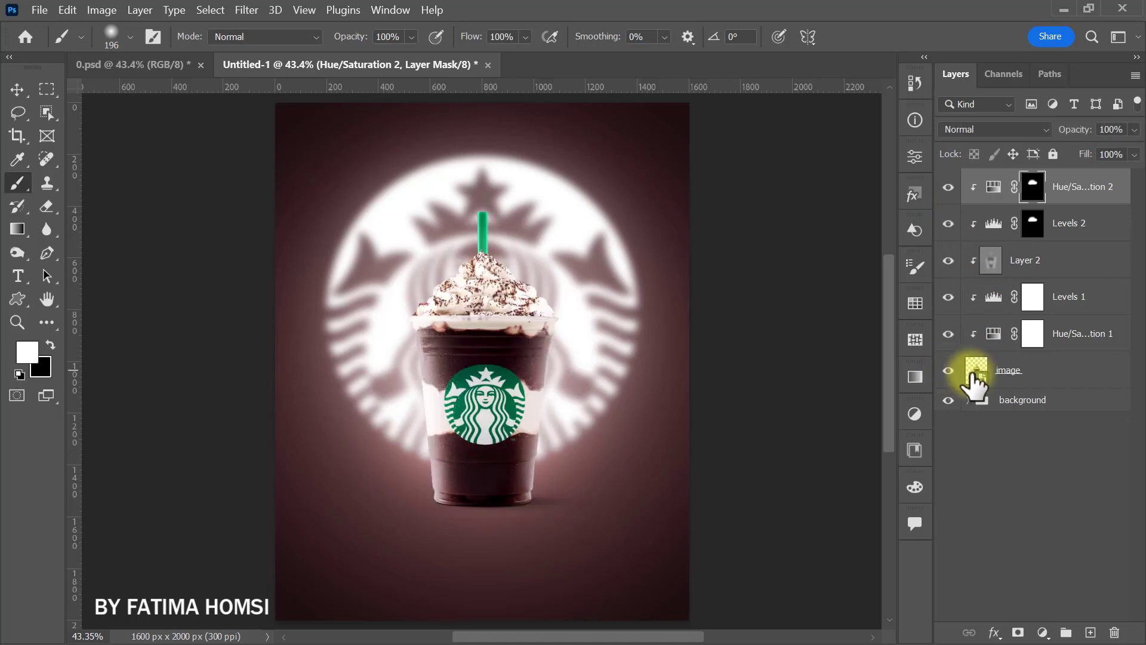
- Place the water image just above the background group and flatten it to 7.19% width and 2.31% height under the cup
{"action": "left_click", "coordinate": [1022, 403]}
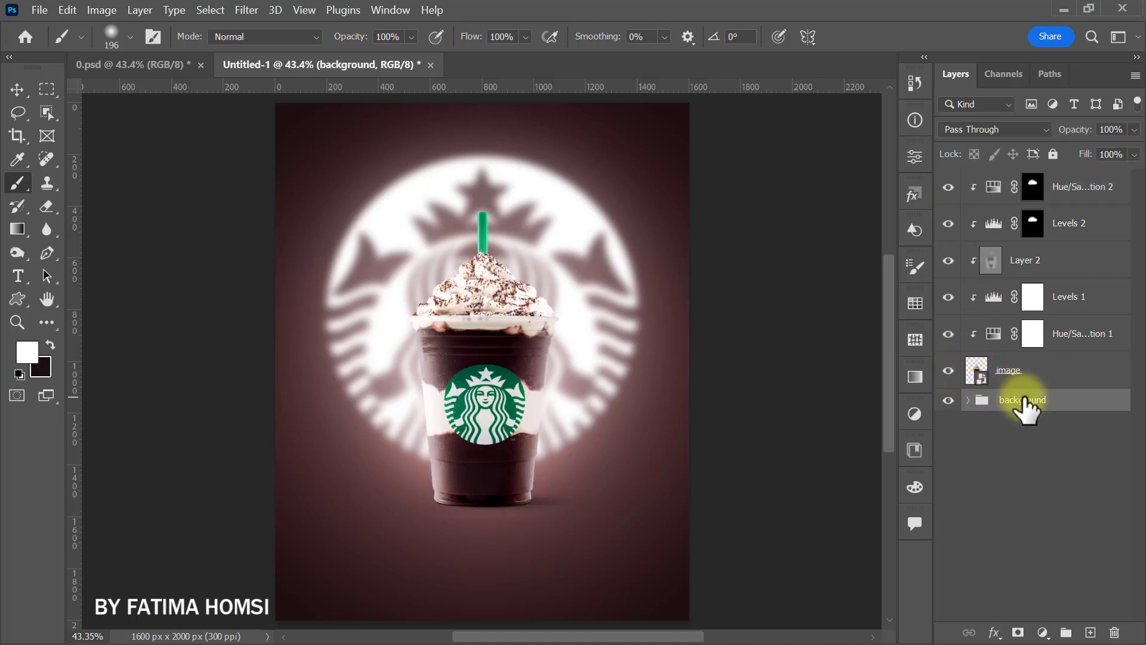
{"action": "left_click", "coordinate": [1063, 9]}
{"action": "left_click_drag", "start_coordinate": [64, 166], "coordinate": [492, 513]}
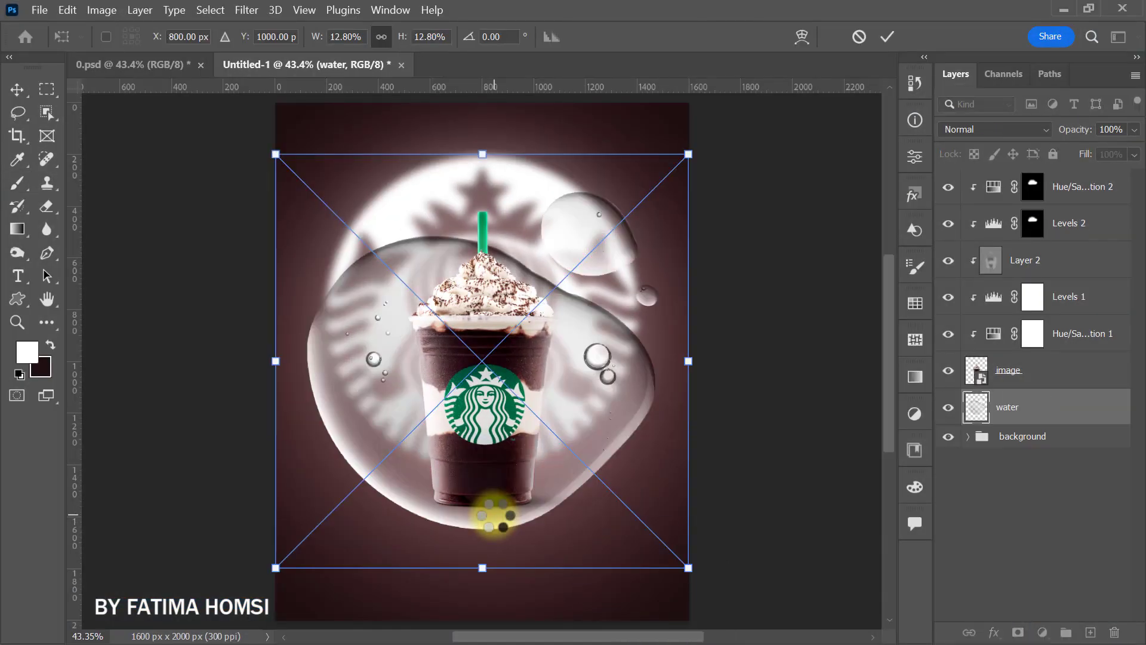
{"action": "left_click_drag", "start_coordinate": [481, 157], "coordinate": [481, 436]}
{"action": "left_click_drag", "start_coordinate": [686, 439], "coordinate": [604, 483]}
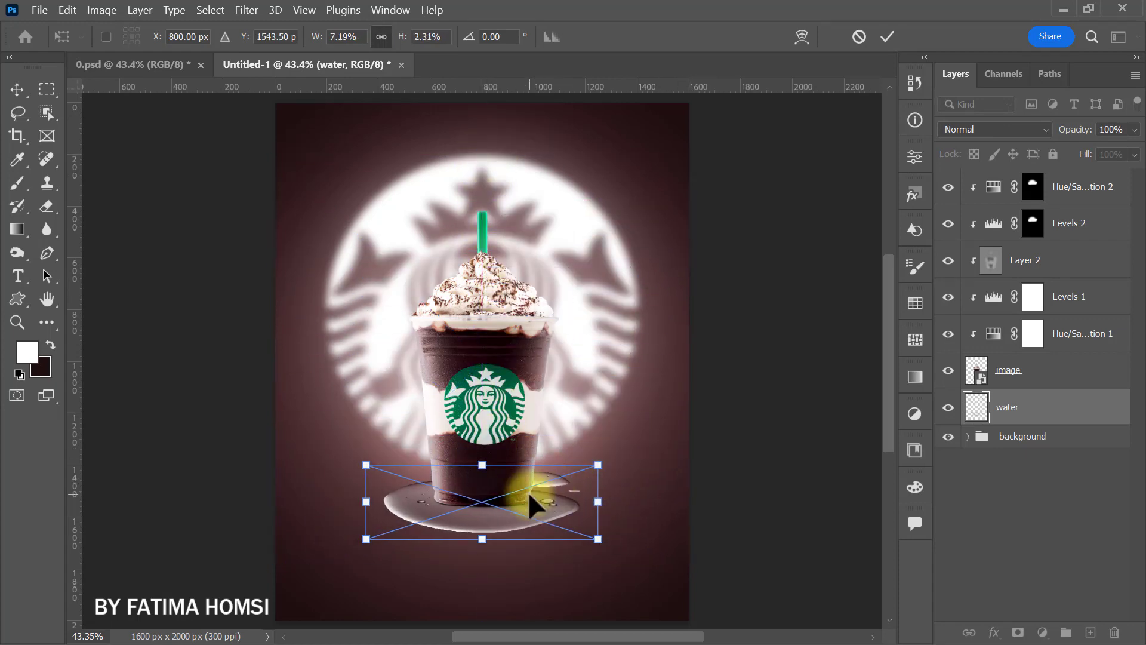
- Move the water puddle to X 820.5 px, Y 1538 px, scale it to 7.52% width and 1.74% height, and commit the placement
{"action": "left_click_drag", "start_coordinate": [529, 493], "coordinate": [536, 491]}
{"action": "left_click_drag", "start_coordinate": [486, 453], "coordinate": [485, 474]}
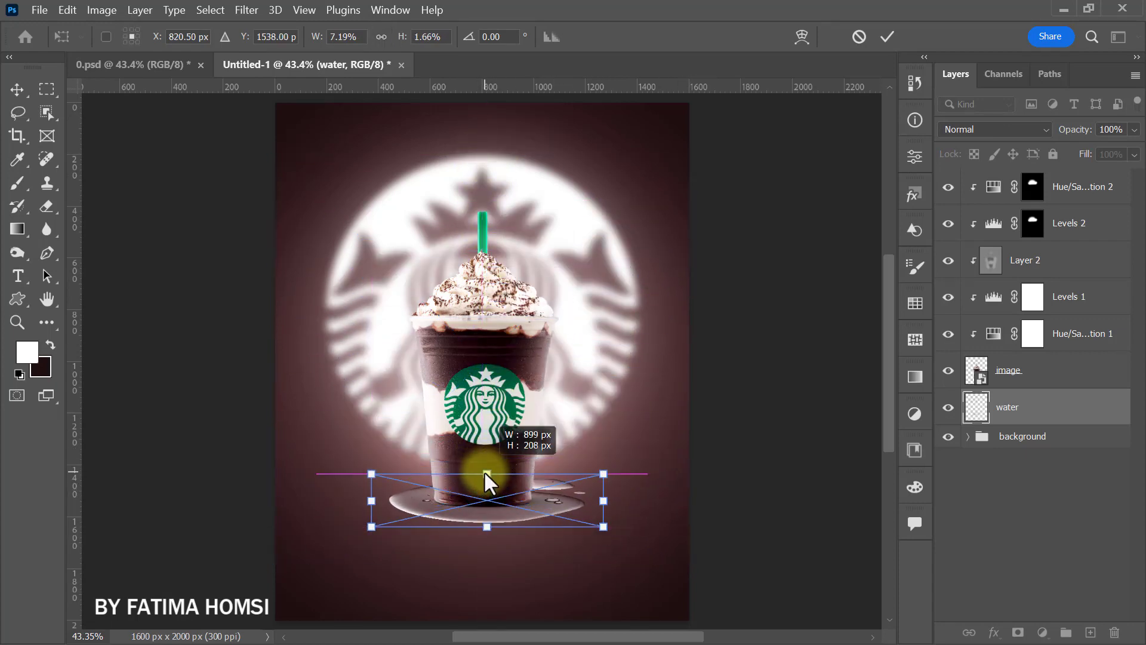
{"action": "left_click_drag", "start_coordinate": [603, 526], "coordinate": [608, 528]}
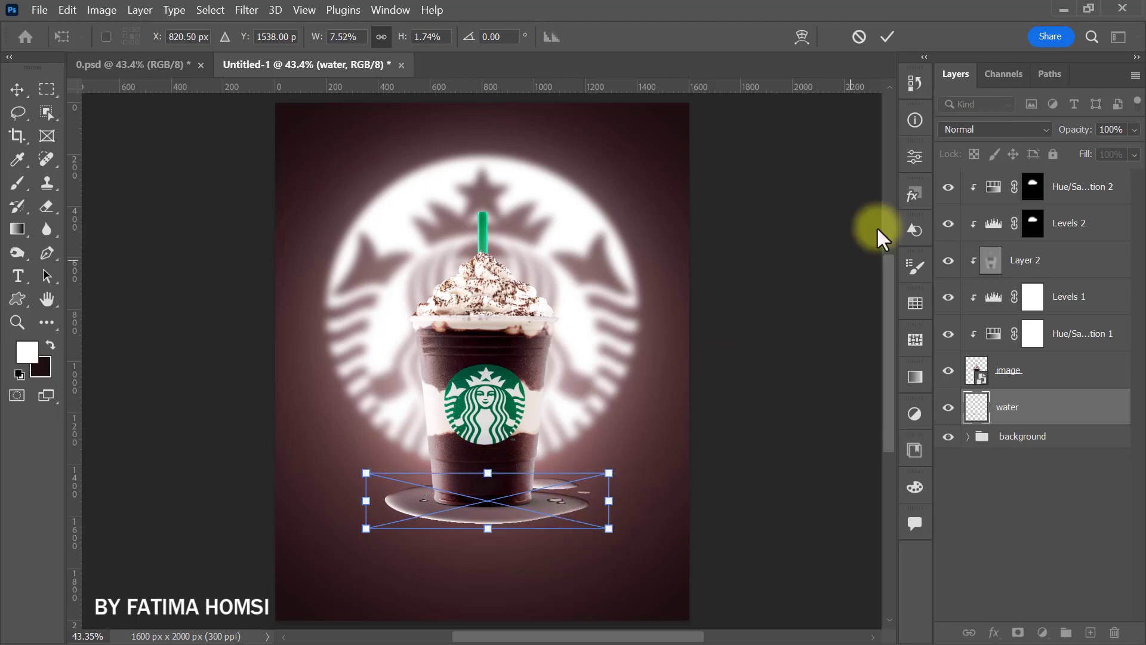
{"action": "left_click", "coordinate": [888, 37]}
{"action": "key", "text": "b"}
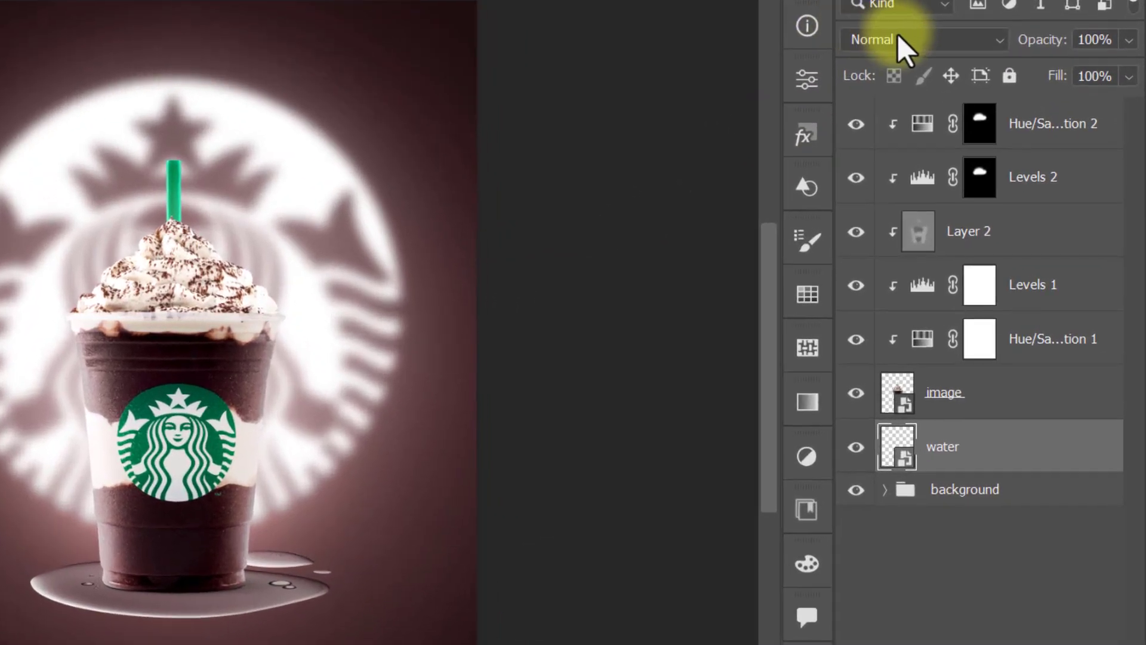
- Set the water layer's blend mode to Soft Light and add a Drop Shadow effect to it
{"action": "left_click", "coordinate": [898, 37]}
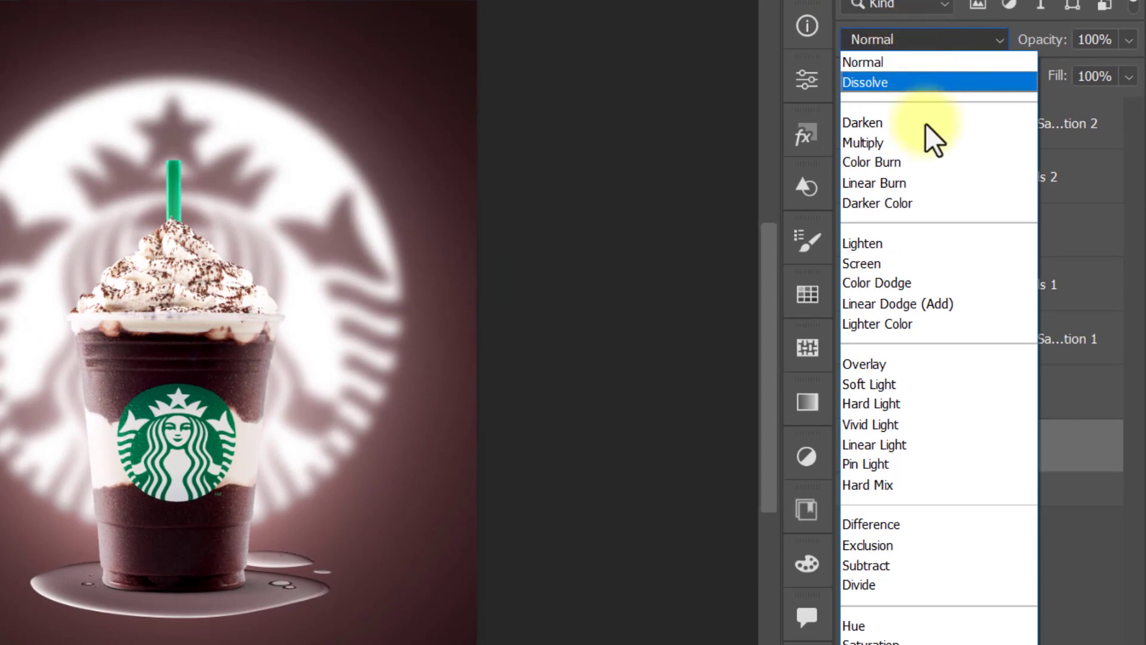
{"action": "left_click", "coordinate": [913, 384]}
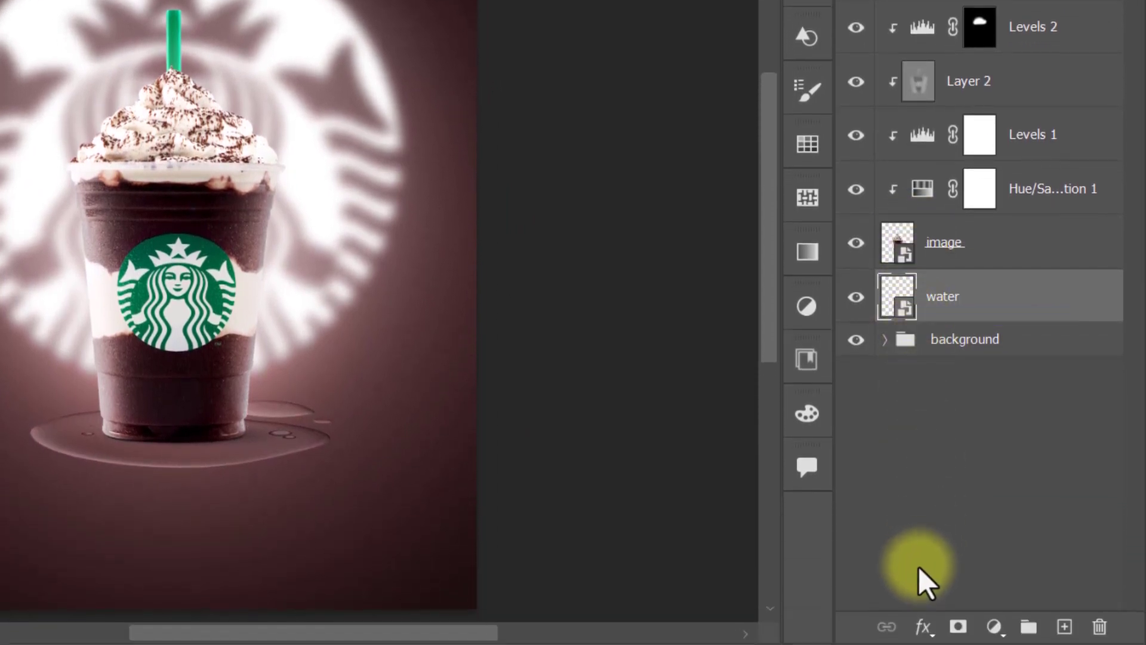
{"action": "left_click", "coordinate": [923, 626]}
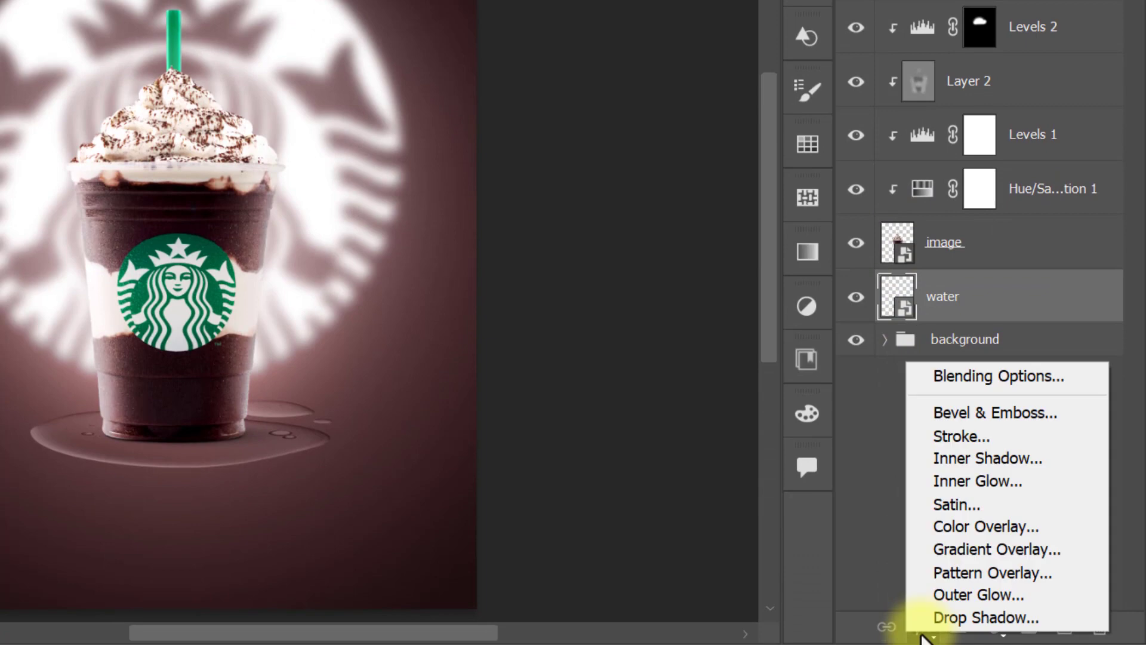
{"action": "left_click", "coordinate": [918, 382]}
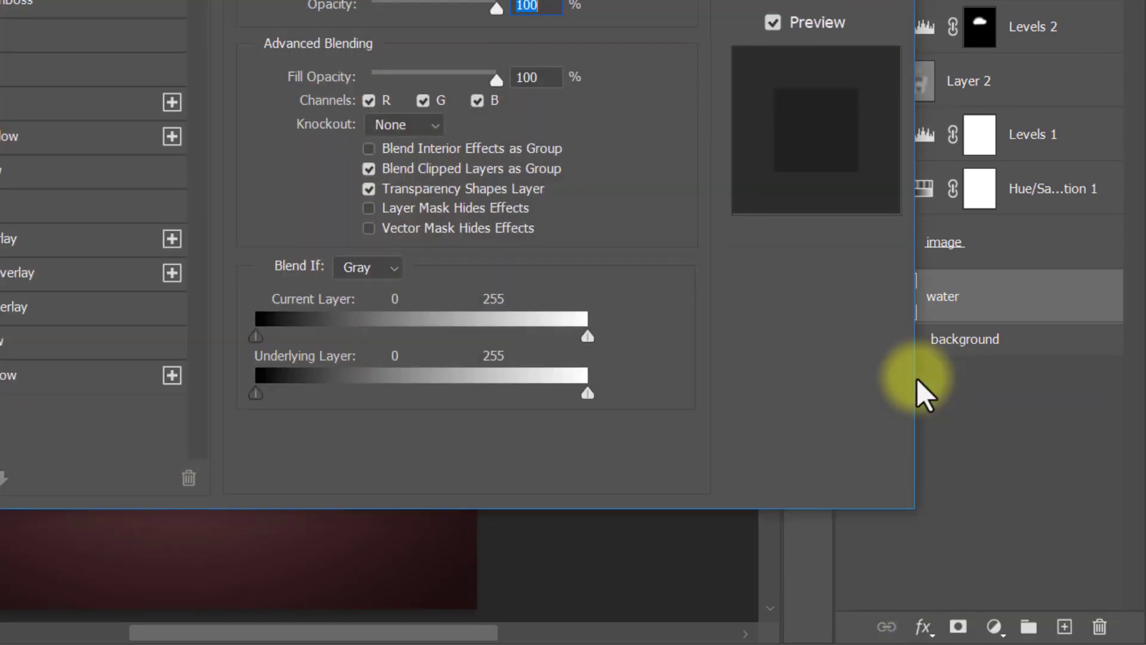
{"action": "left_click", "coordinate": [63, 377]}
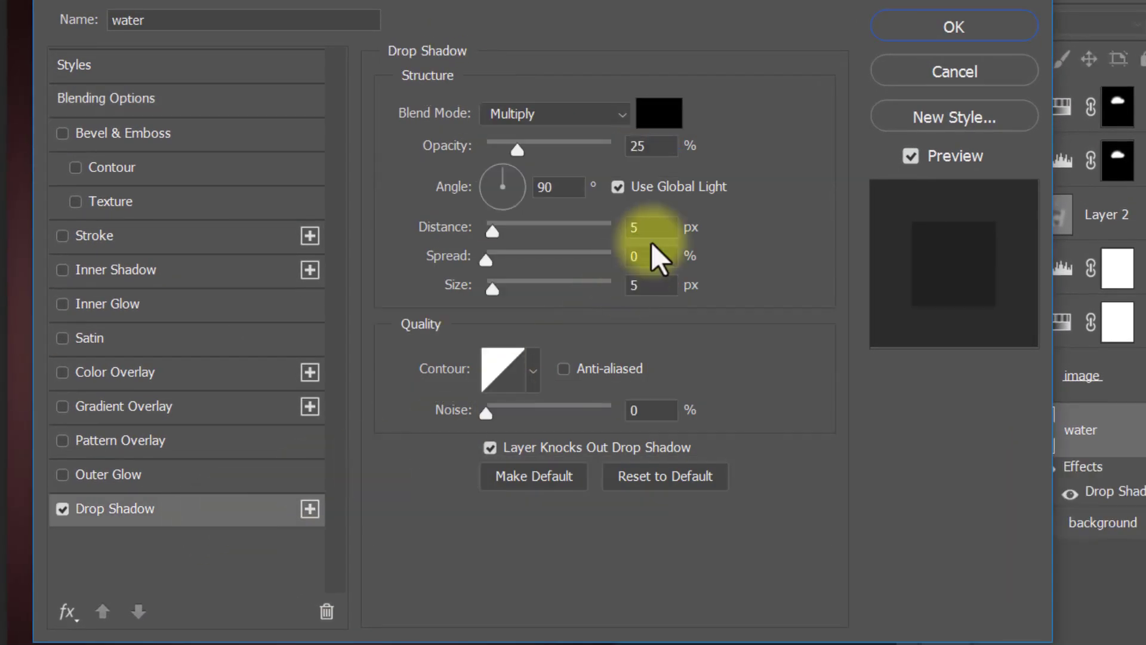
- Apply the water's drop shadow in black (000000) with Multiply, 25% opacity, 5 px distance and 5 px size
{"action": "left_click", "coordinate": [653, 149]}
{"action": "left_click", "coordinate": [634, 227]}
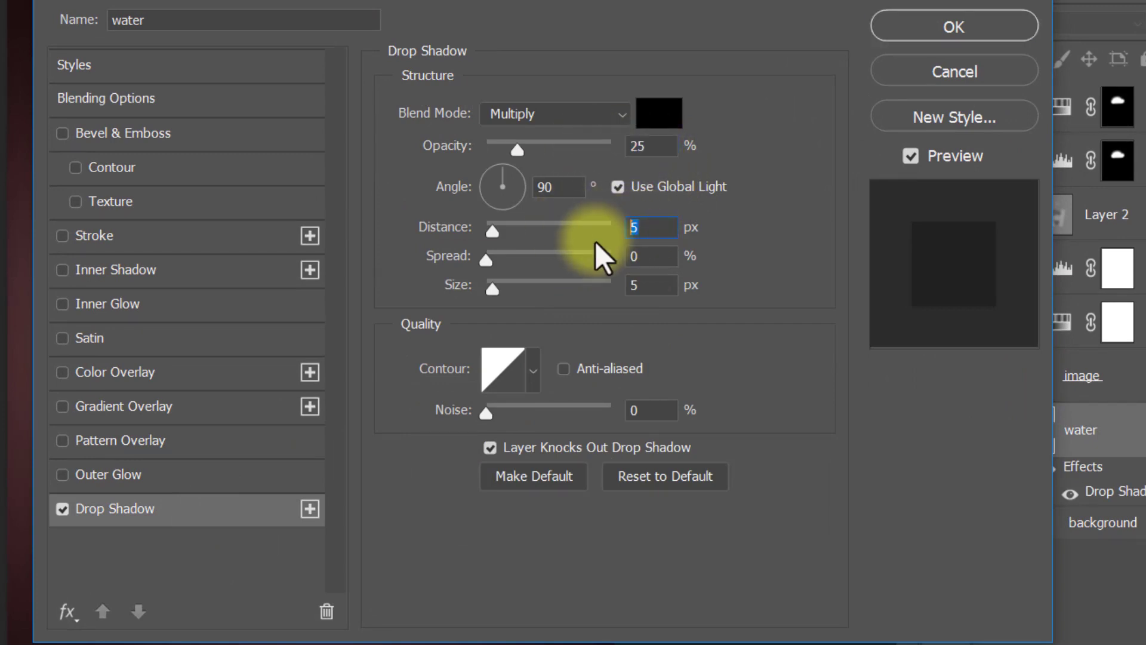
{"action": "left_click", "coordinate": [644, 284]}
{"action": "left_click", "coordinate": [573, 117]}
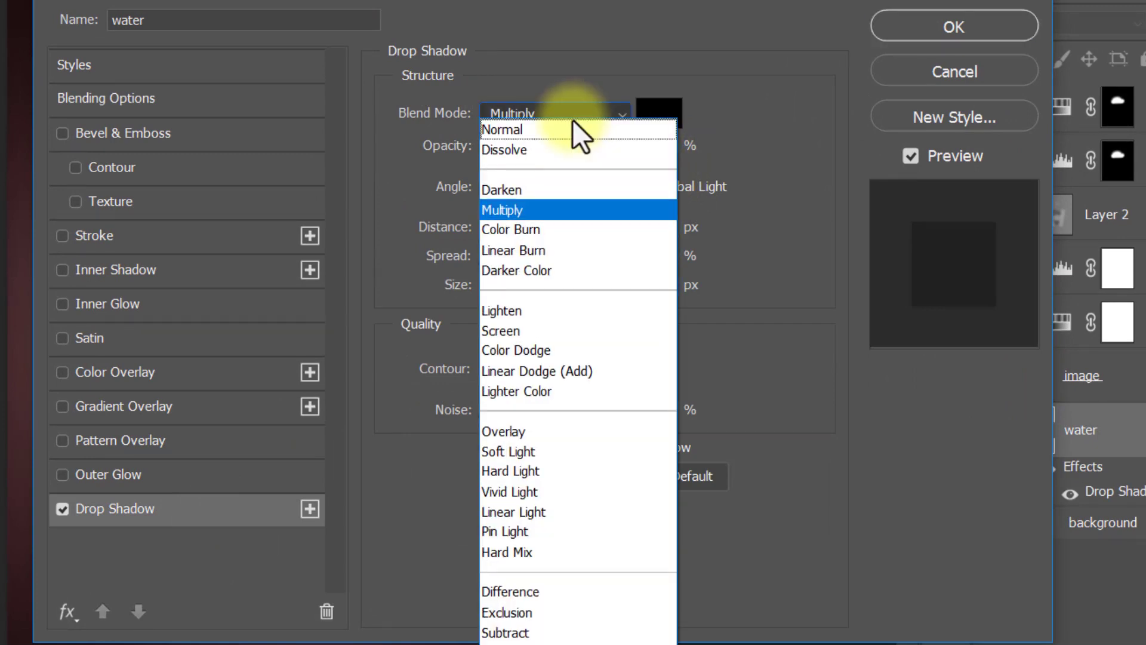
{"action": "left_click", "coordinate": [557, 209]}
{"action": "left_click", "coordinate": [657, 119]}
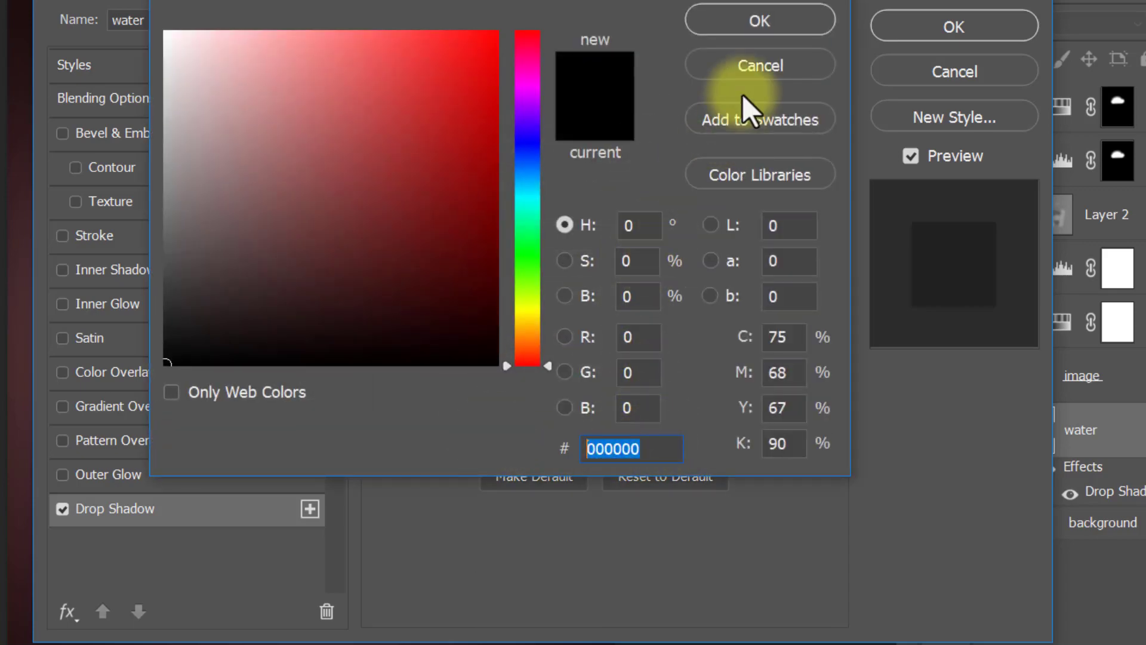
{"action": "left_click", "coordinate": [743, 24]}
{"action": "left_click", "coordinate": [887, 34]}
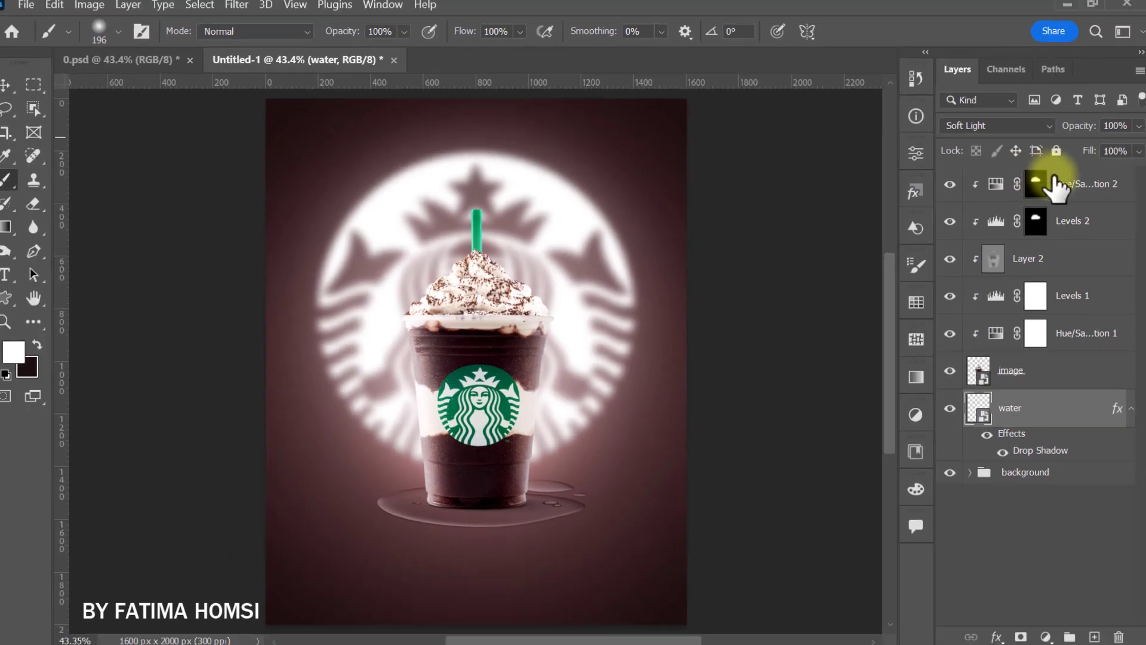
- Place the water 1 image above Hue/Saturation 2, scale it to 26.09%, and center it over the cup at X 800 px, Y 1199.50 px
{"action": "left_click", "coordinate": [1137, 107]}
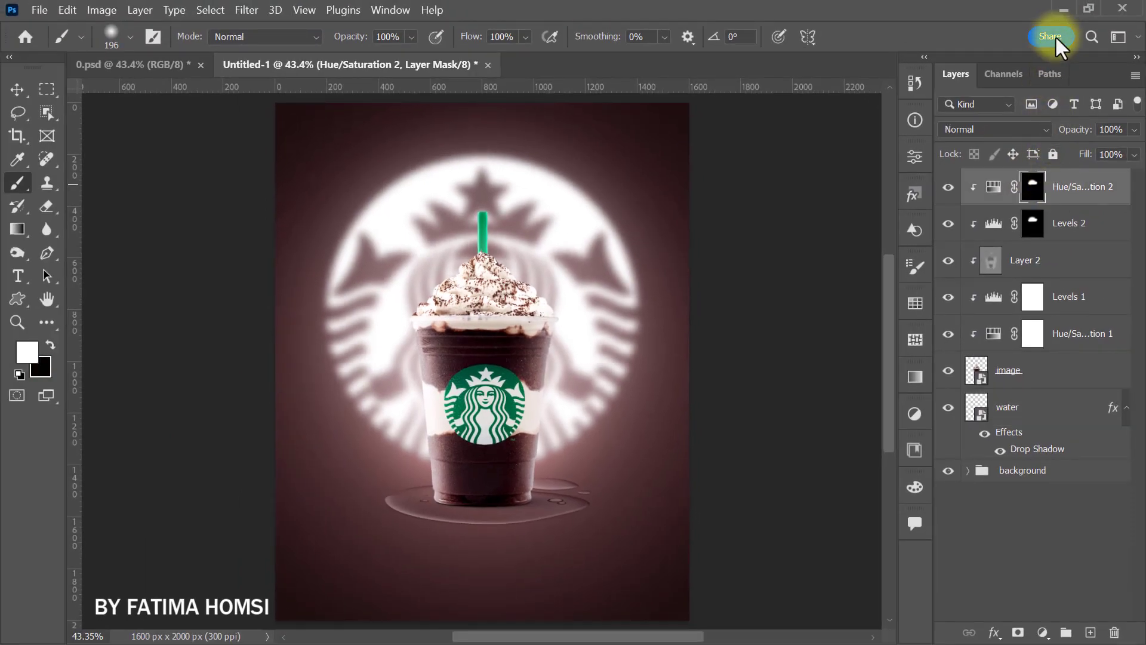
{"action": "left_click", "coordinate": [1062, 8]}
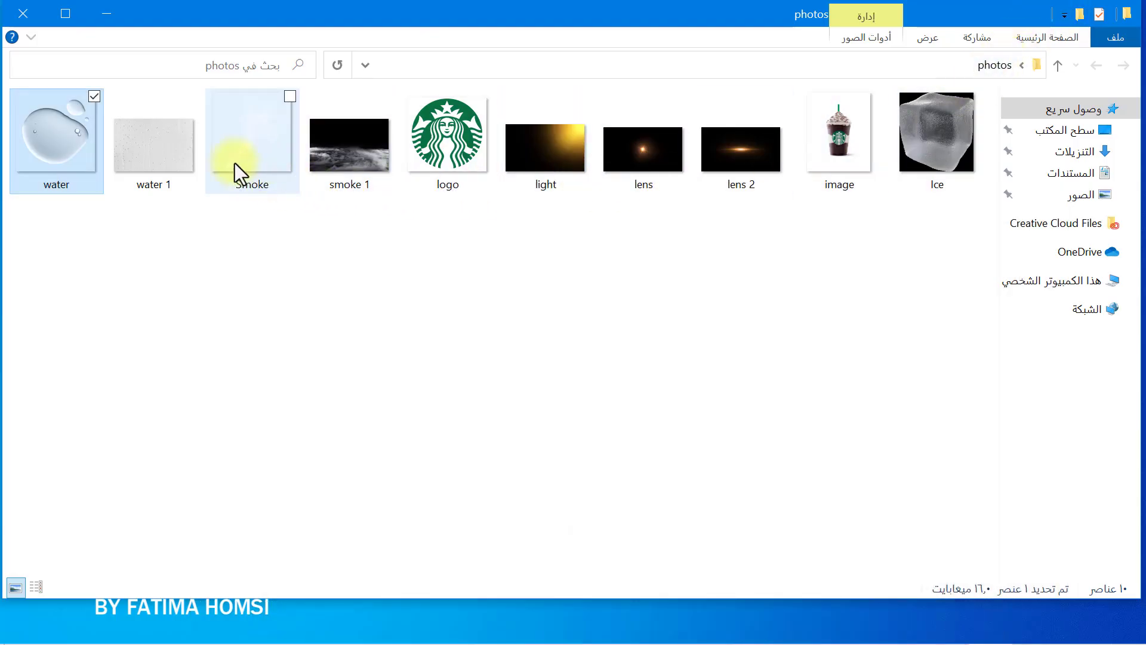
{"action": "left_click", "coordinate": [164, 169]}
{"action": "left_click_drag", "start_coordinate": [164, 169], "coordinate": [505, 459]}
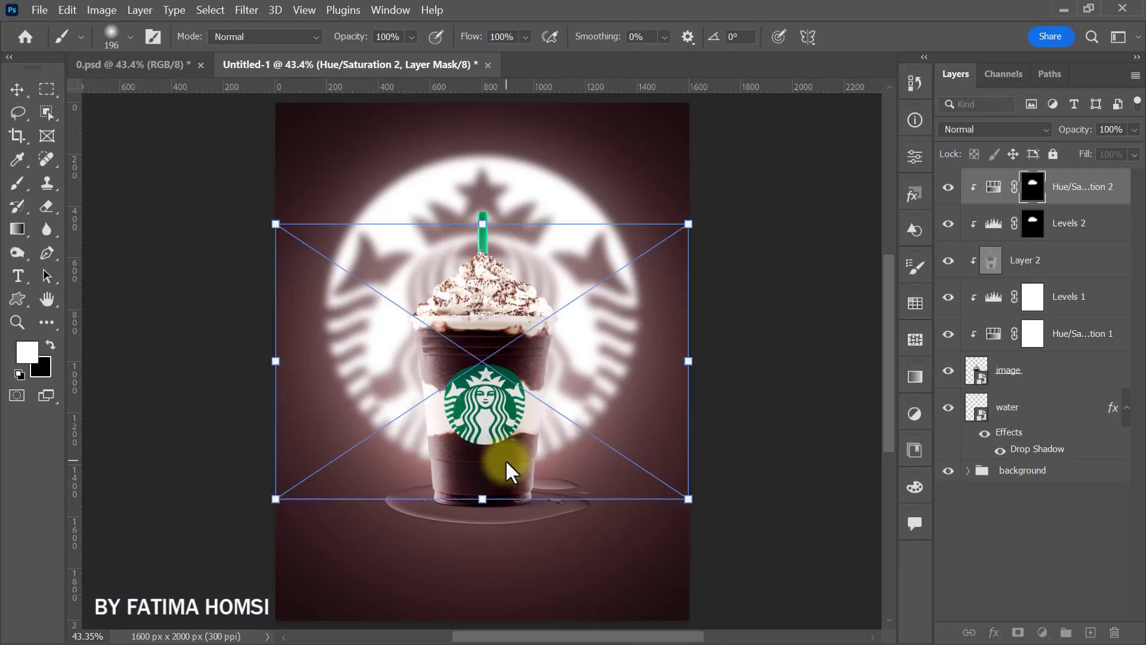
{"action": "left_click_drag", "start_coordinate": [690, 225], "coordinate": [604, 282]}
{"action": "left_click_drag", "start_coordinate": [495, 363], "coordinate": [496, 421]}
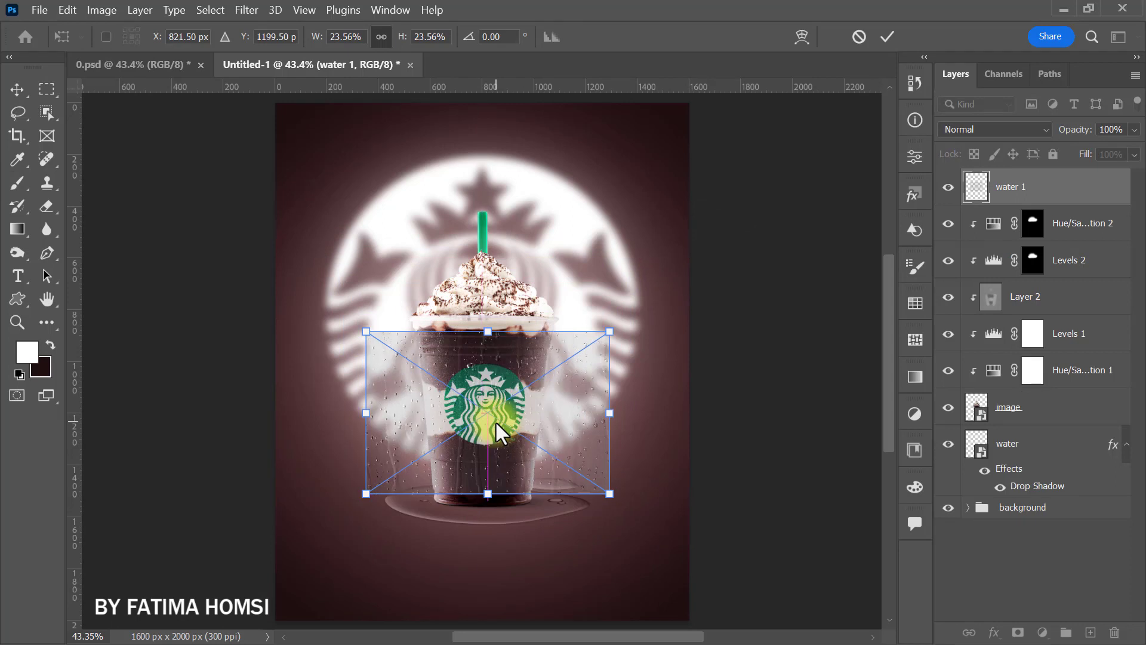
{"action": "left_click_drag", "start_coordinate": [483, 499], "coordinate": [486, 500]}
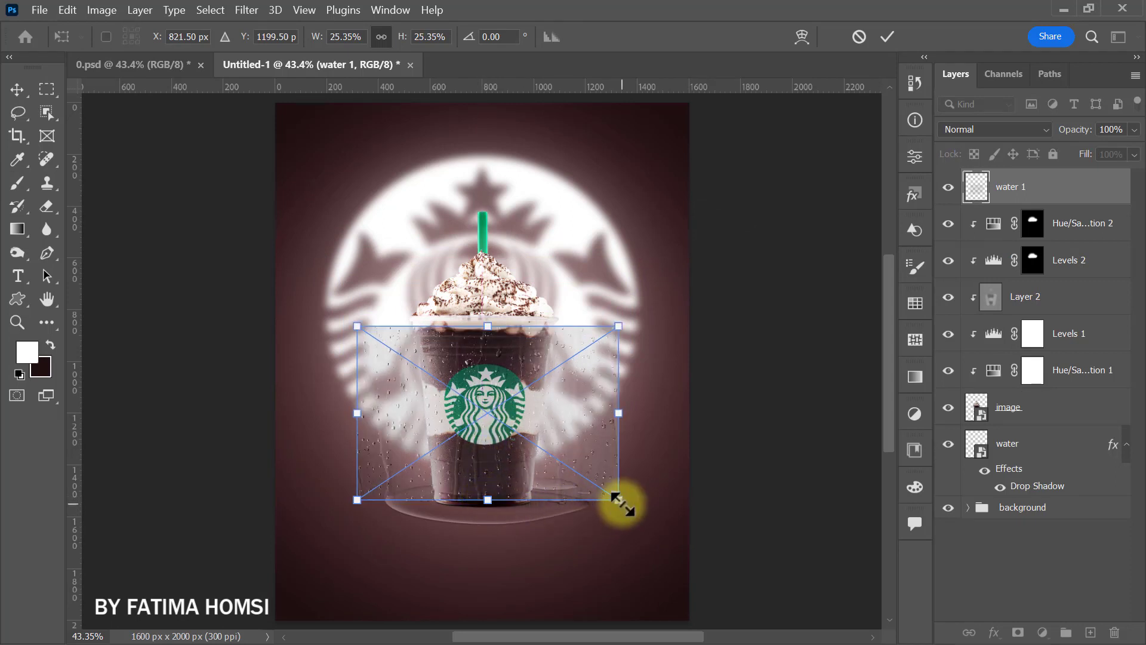
{"action": "left_click_drag", "start_coordinate": [619, 499], "coordinate": [622, 501]}
{"action": "mouse_move", "coordinate": [547, 457]}
{"action": "left_mouse_down"}
{"action": "mouse_move", "coordinate": [542, 447]}
{"action": "mouse_move", "coordinate": [540, 460]}
{"action": "left_mouse_up"}
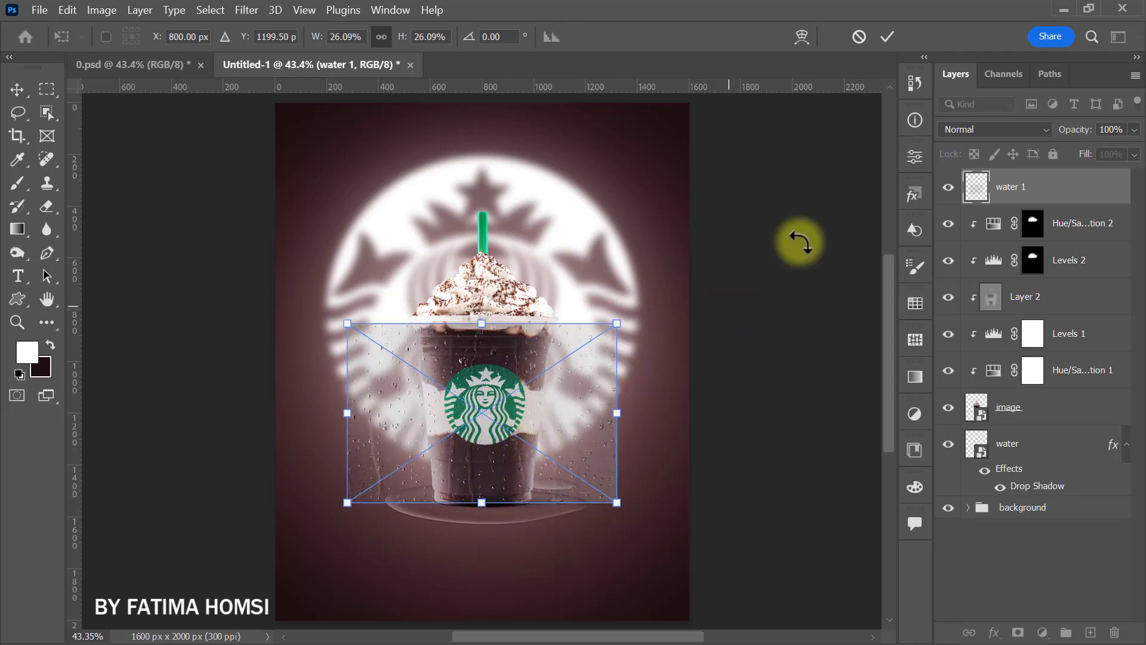
{"action": "left_click", "coordinate": [888, 38]}
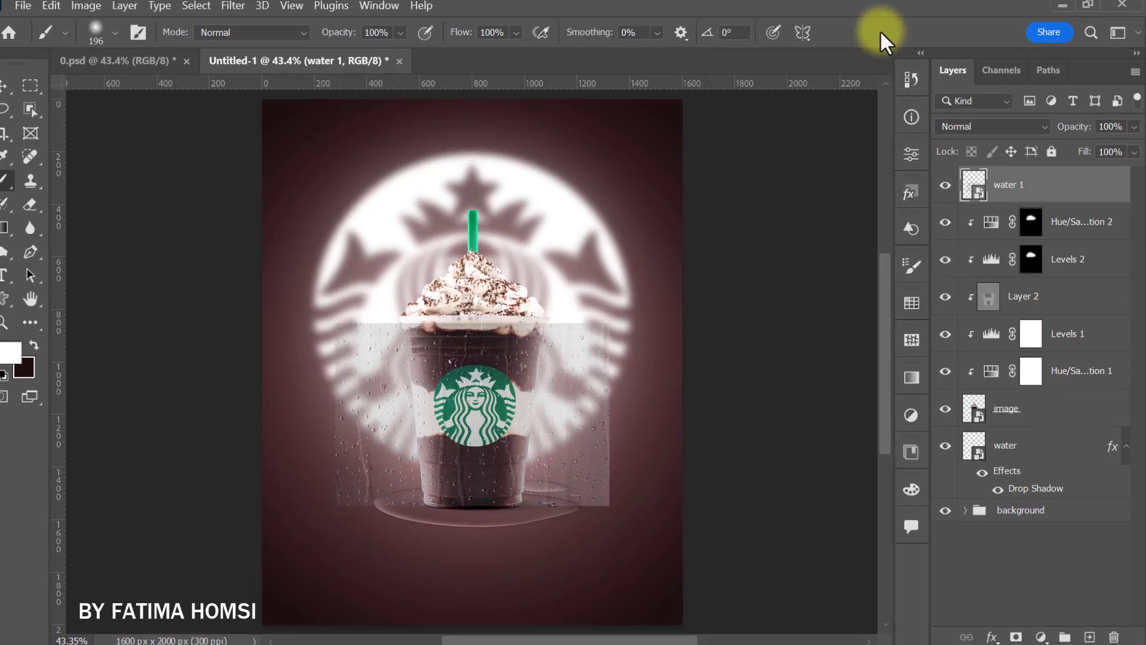
- Clip the water 1 layer to the cup layers and set its blend mode to Linear Light
{"action": "right_click", "coordinate": [1057, 197]}
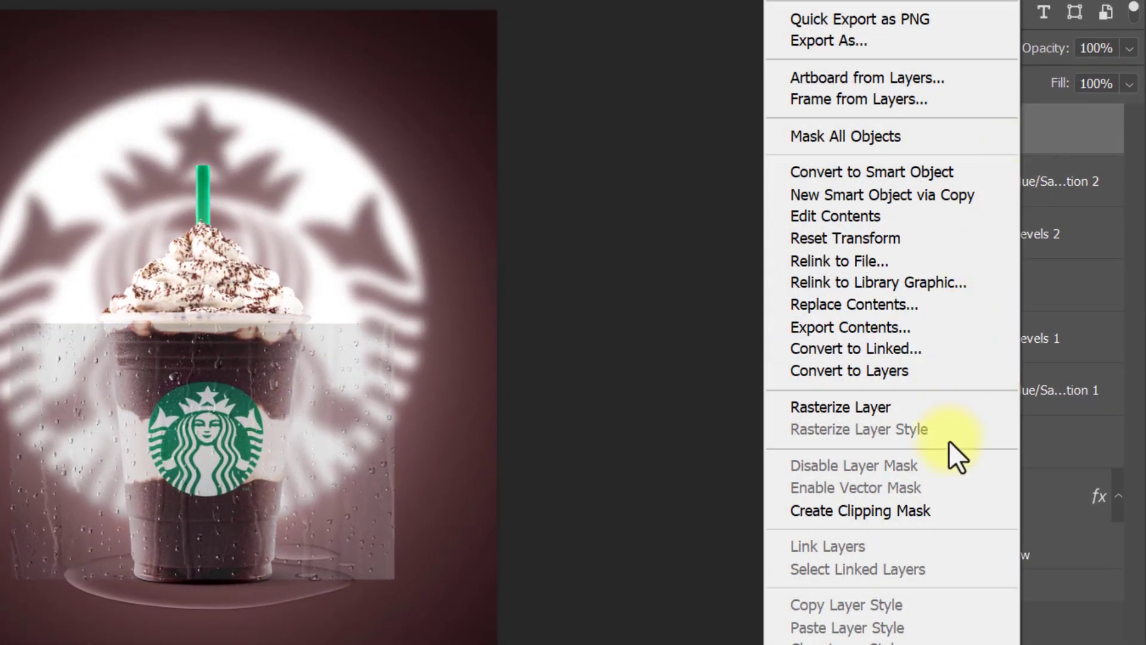
{"action": "left_click", "coordinate": [937, 511]}
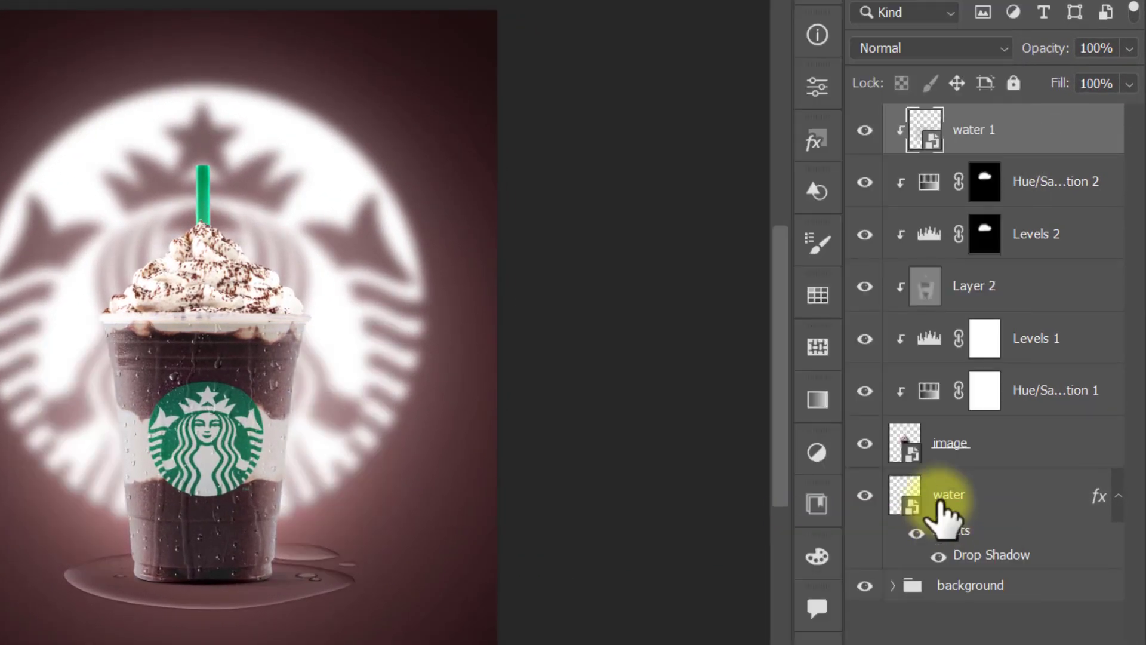
{"action": "left_click", "coordinate": [931, 49]}
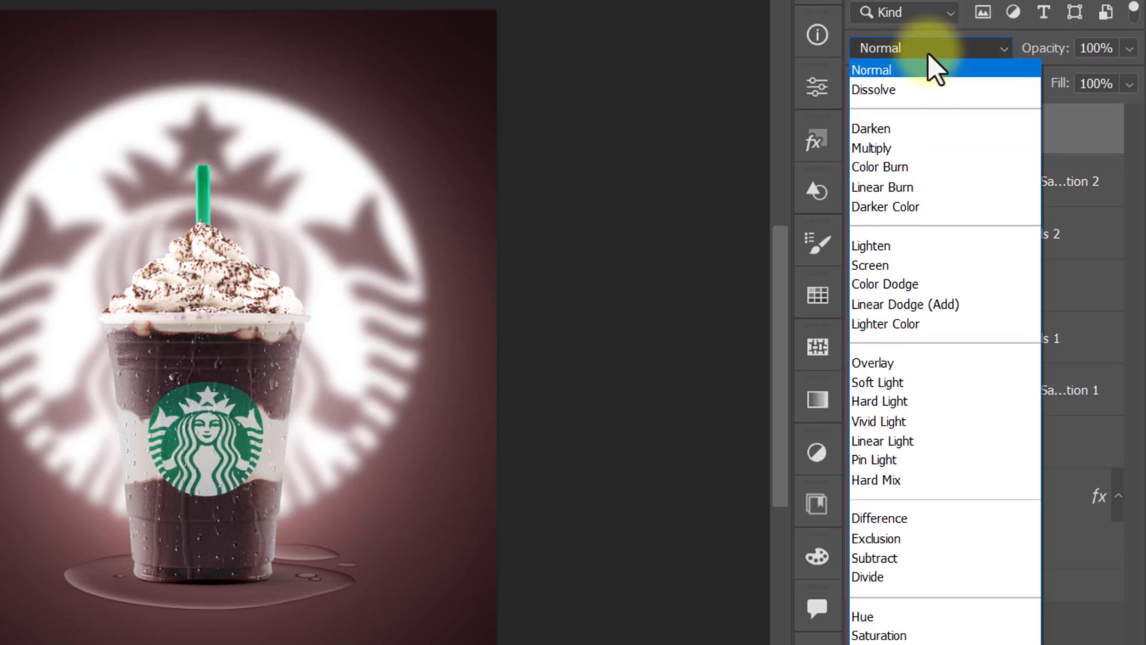
{"action": "left_click", "coordinate": [927, 442]}
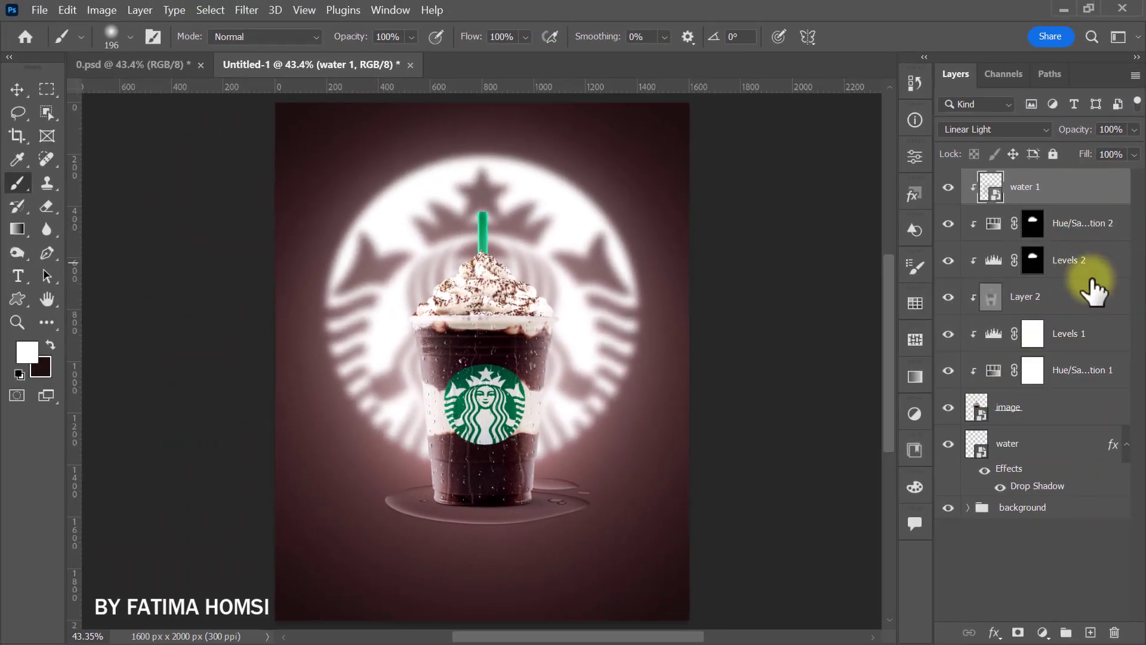
- Group all layers from water 1 down to water and name the group "image"
{"action": "left_click", "coordinate": [1081, 449], "text": "shift"}
{"action": "key", "text": "ctrl+g"}
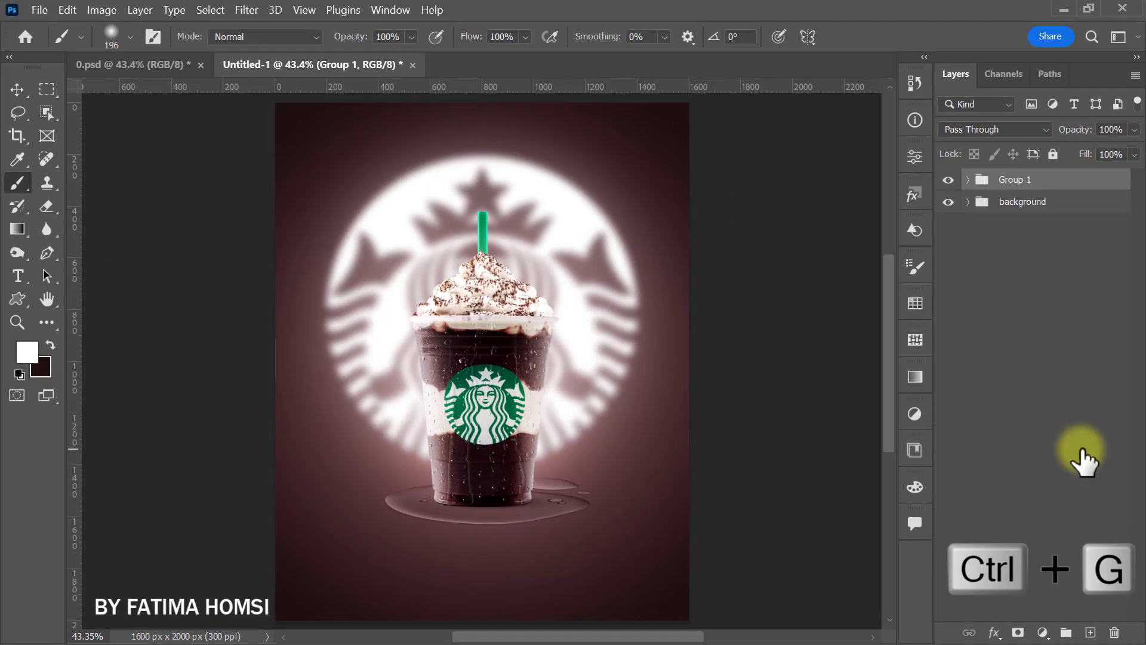
{"action": "double_click", "coordinate": [1010, 179]}
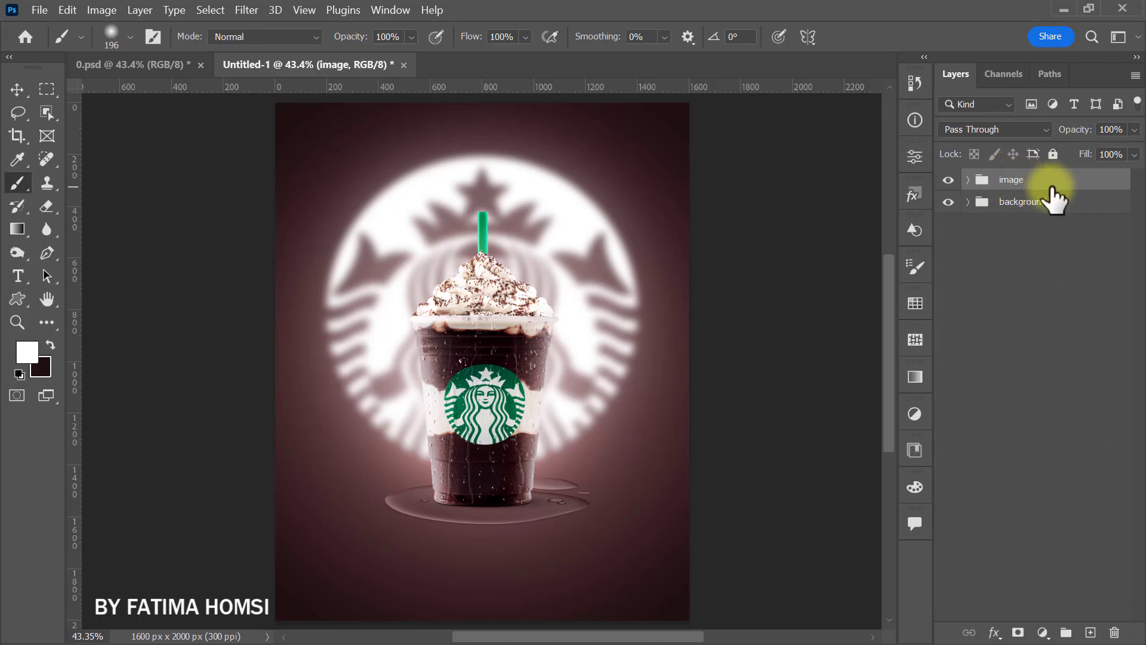
- Place the Smoke image above the image group, scaled to 23.81% and rotated to -24.91° along the cup's left side, and commit it
{"action": "left_click", "coordinate": [1064, 12]}
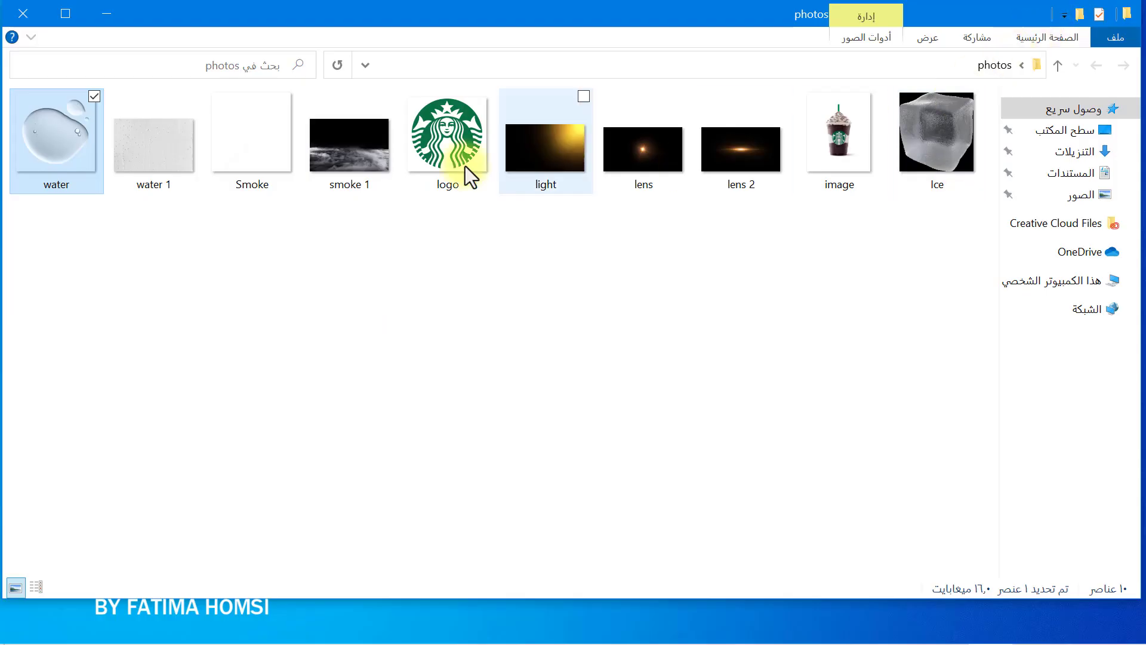
{"action": "left_click_drag", "start_coordinate": [248, 153], "coordinate": [531, 499]}
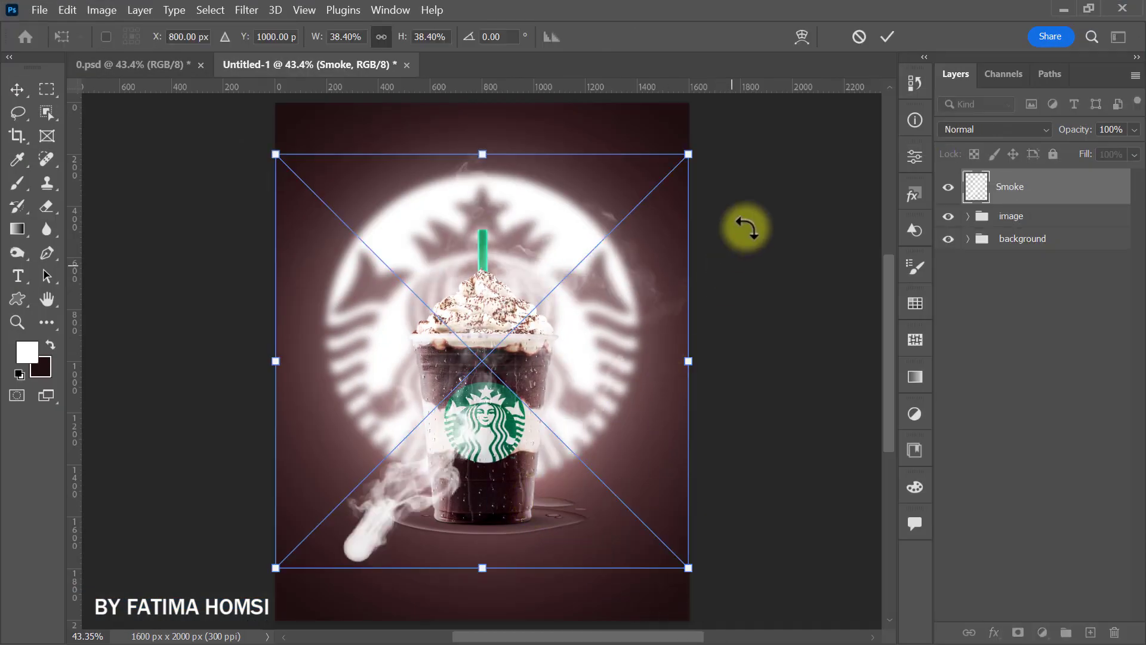
{"action": "left_click_drag", "start_coordinate": [688, 154], "coordinate": [512, 132]}
{"action": "left_click_drag", "start_coordinate": [476, 312], "coordinate": [421, 406]}
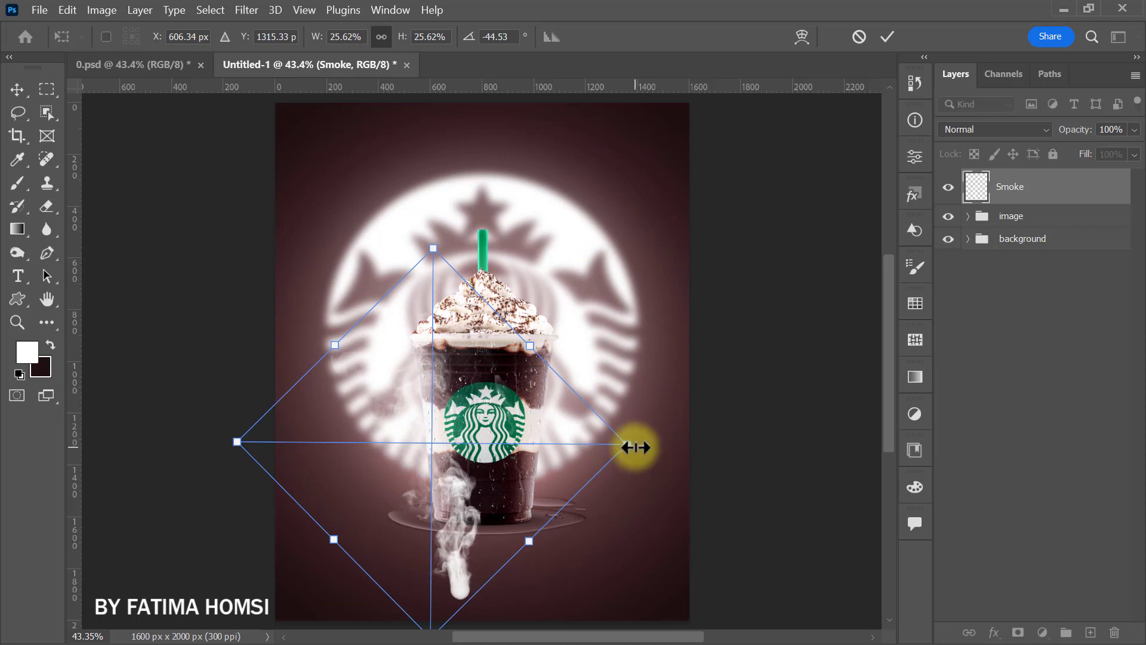
{"action": "left_click_drag", "start_coordinate": [635, 447], "coordinate": [610, 444]}
{"action": "left_click_drag", "start_coordinate": [595, 341], "coordinate": [612, 415]}
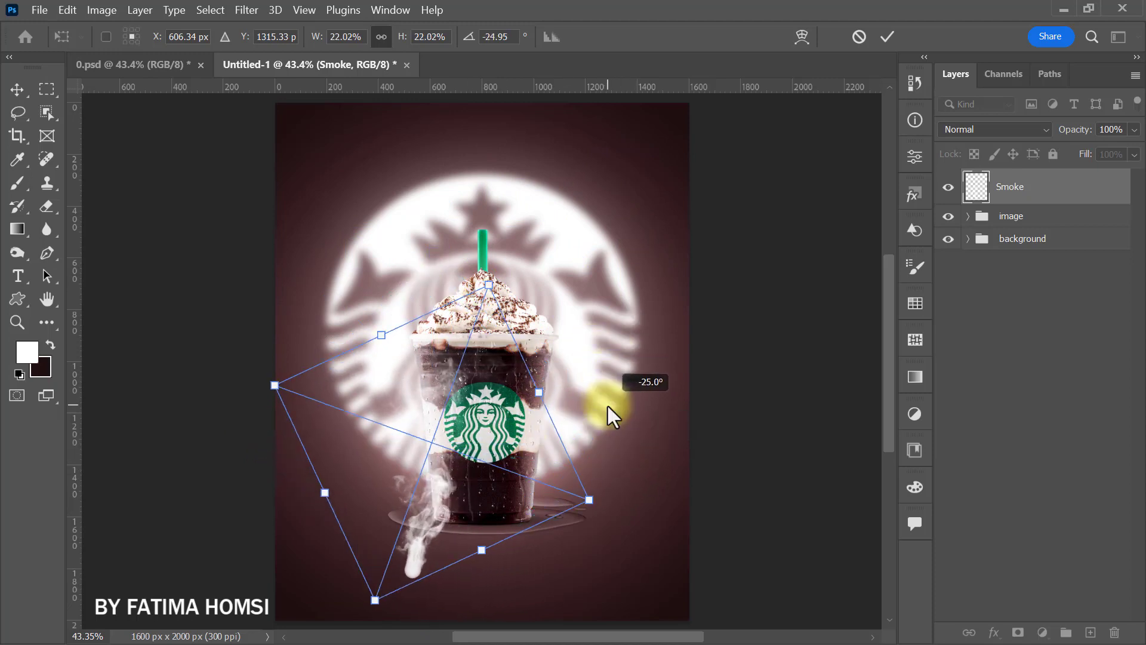
{"action": "left_click_drag", "start_coordinate": [482, 424], "coordinate": [483, 417]}
{"action": "left_click_drag", "start_coordinate": [483, 543], "coordinate": [487, 553]}
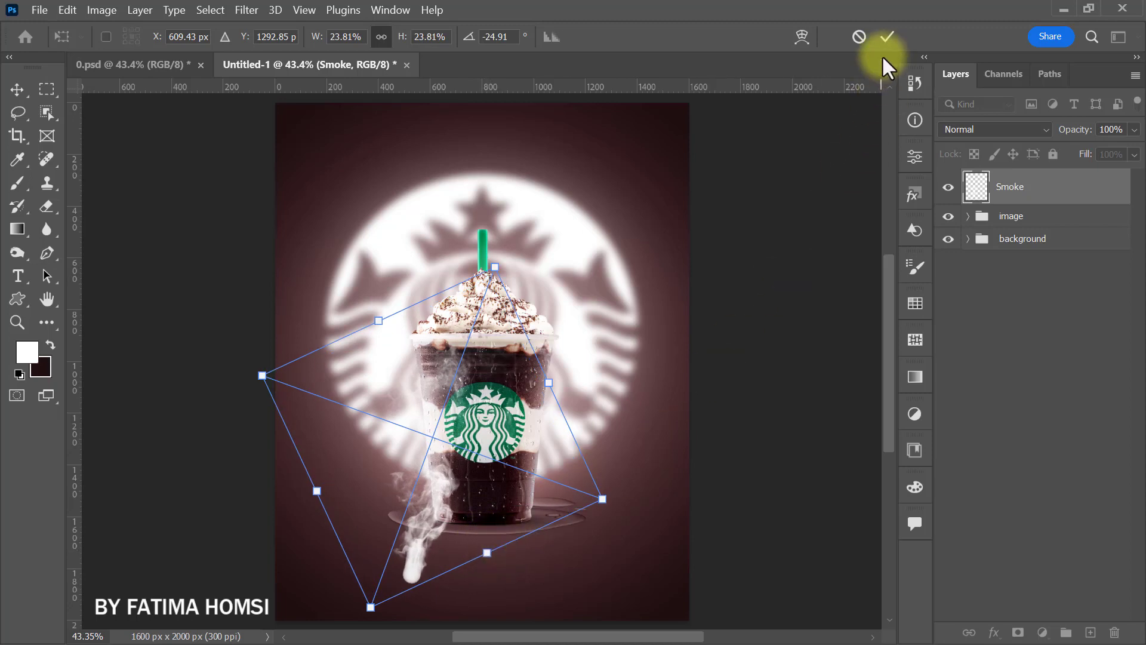
{"action": "left_click", "coordinate": [886, 35]}
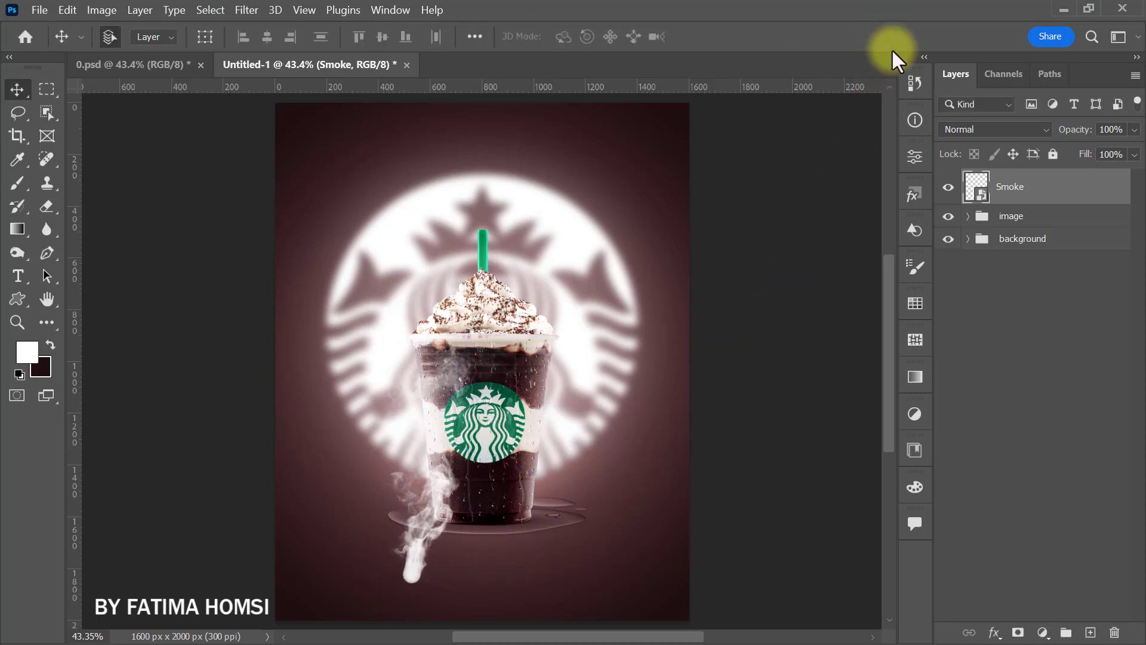
- Add a layer mask to Smoke and paint it black with a soft 412 px brush over the smoke's lower tail and the cup's upper body
{"action": "left_click", "coordinate": [1018, 633]}
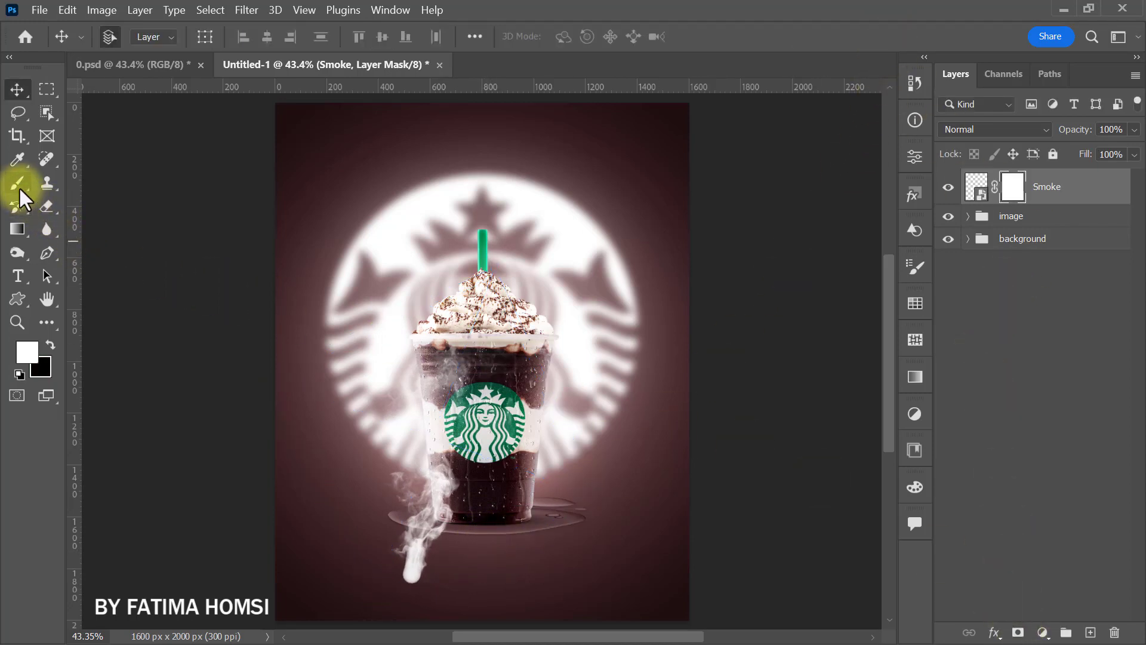
{"action": "left_click", "coordinate": [19, 188]}
{"action": "left_click", "coordinate": [50, 345]}
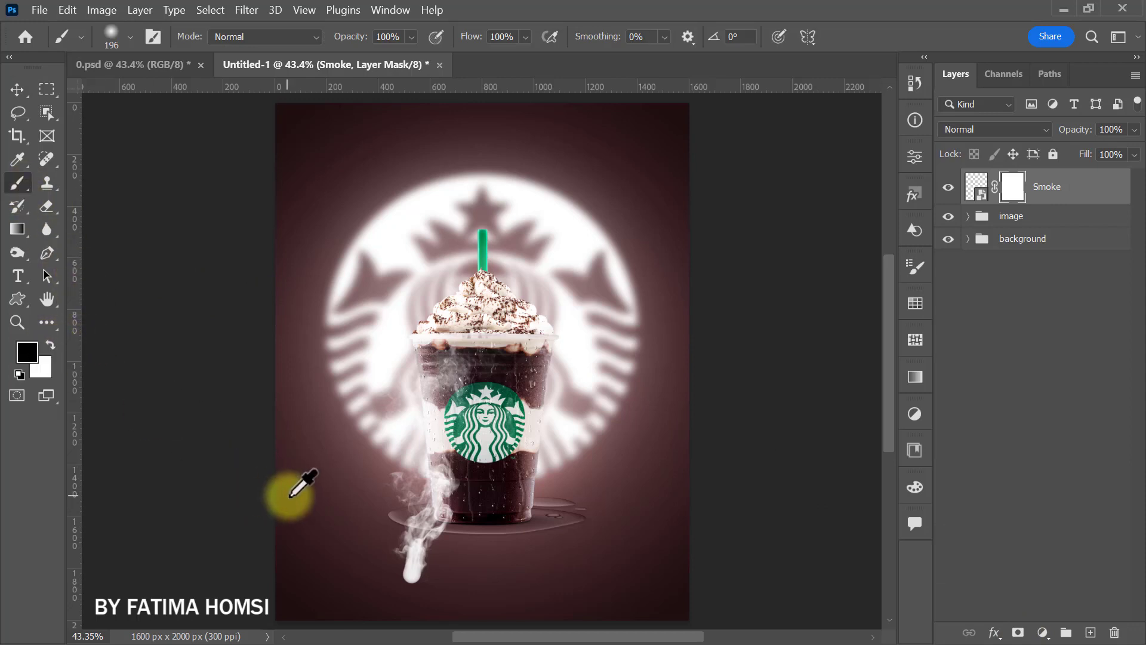
{"action": "left_click_drag", "start_coordinate": [341, 491], "coordinate": [387, 506]}
{"action": "mouse_move", "coordinate": [426, 574]}
{"action": "left_mouse_down"}
{"action": "mouse_move", "coordinate": [404, 559]}
{"action": "mouse_move", "coordinate": [454, 559]}
{"action": "mouse_move", "coordinate": [417, 563]}
{"action": "left_mouse_up"}
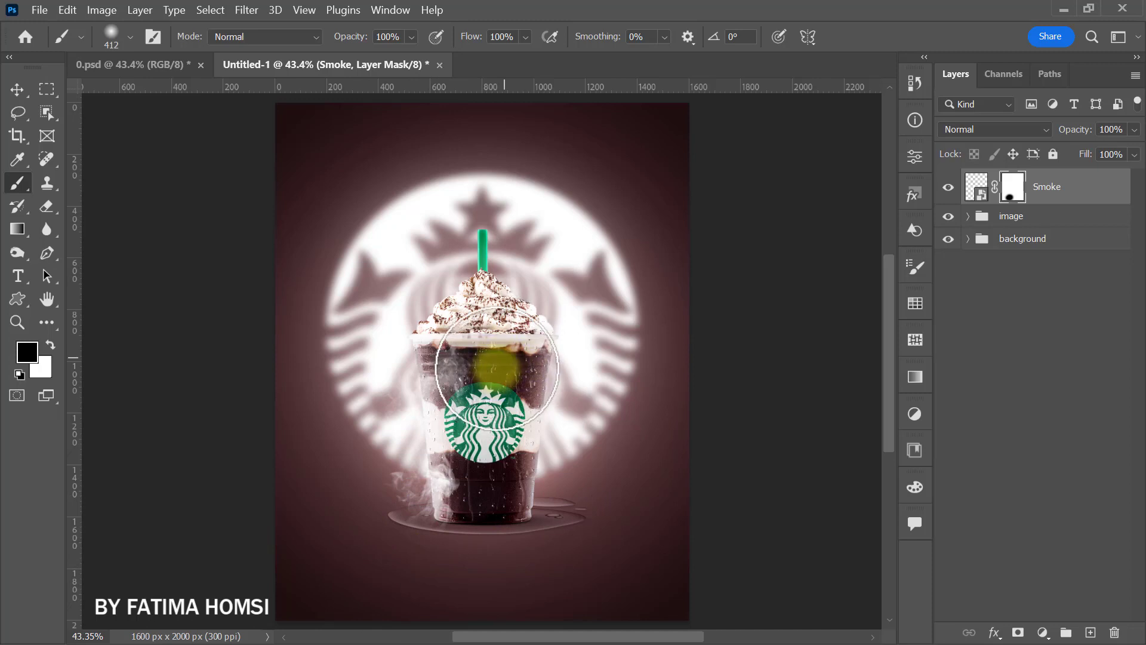
{"action": "left_click", "coordinate": [499, 362]}
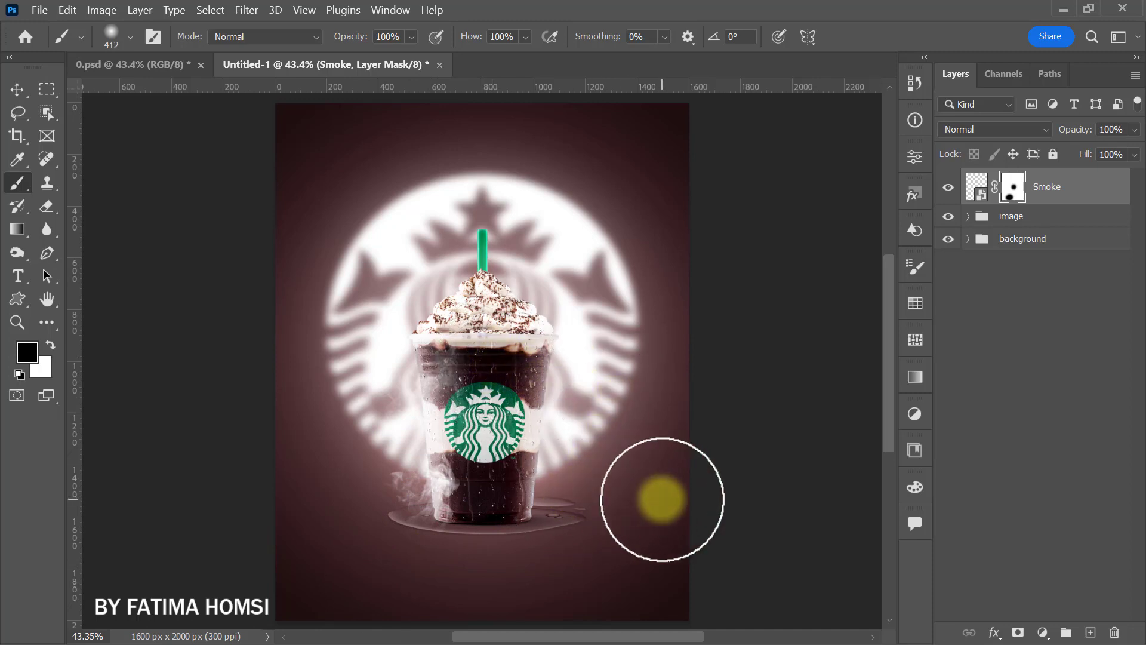
- Scale the masked smoke to 103.08%, move it to about X 639 px, Y 1338 px, and commit the transform
{"action": "key", "text": "ctrl+t"}
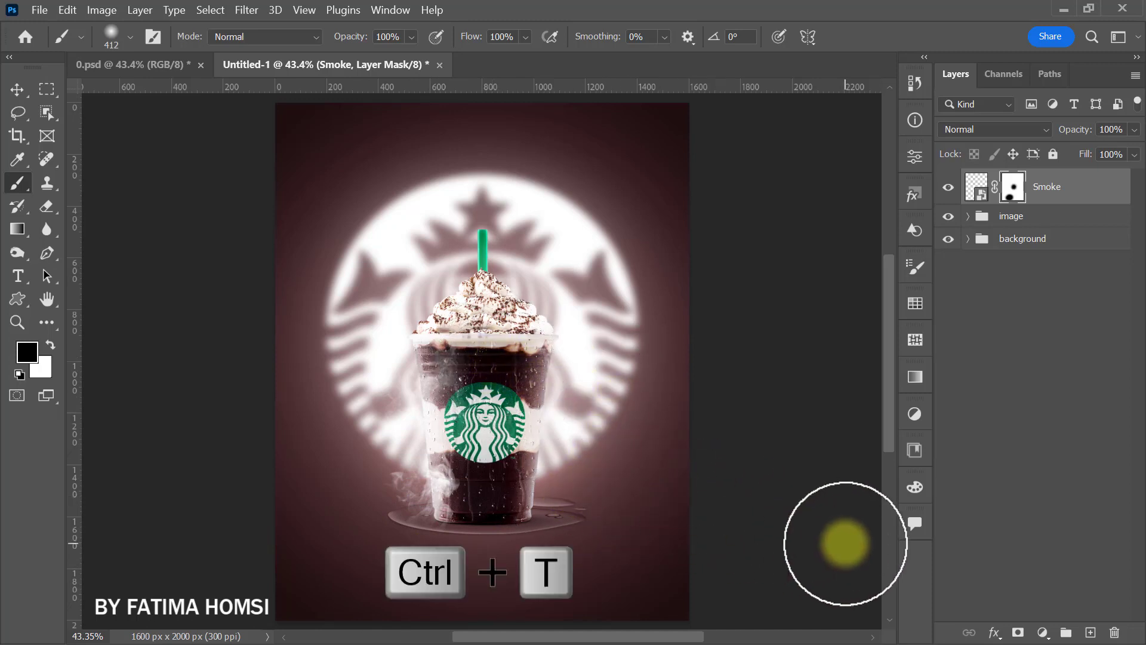
{"action": "left_click_drag", "start_coordinate": [533, 315], "coordinate": [537, 312]}
{"action": "left_click_drag", "start_coordinate": [470, 370], "coordinate": [474, 368]}
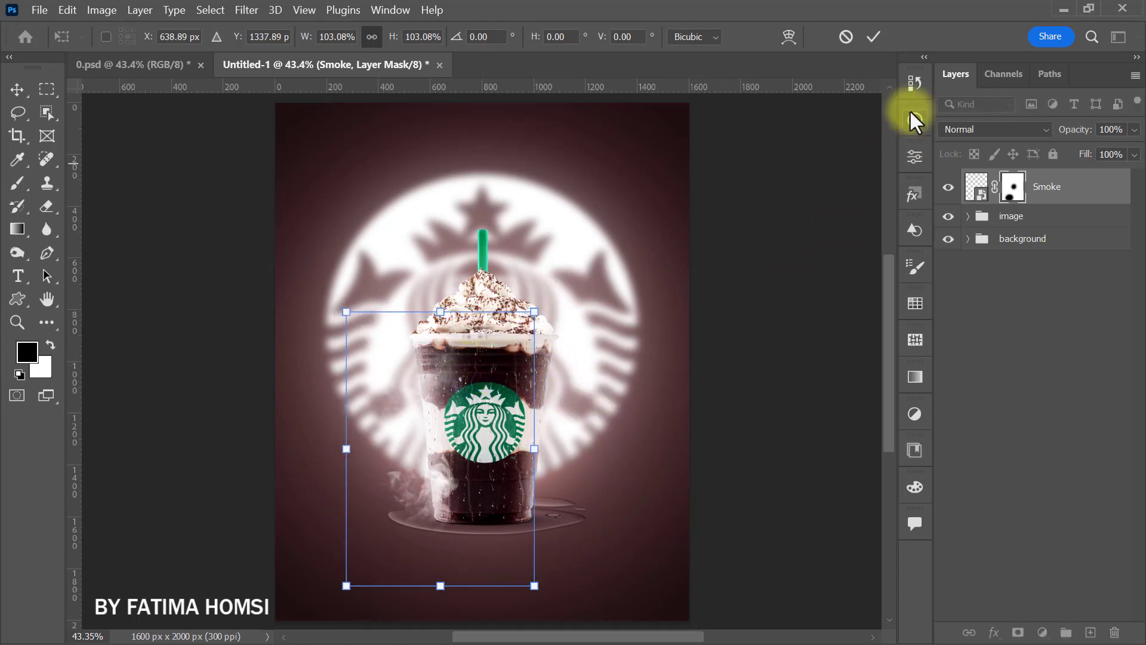
{"action": "left_click", "coordinate": [871, 37]}
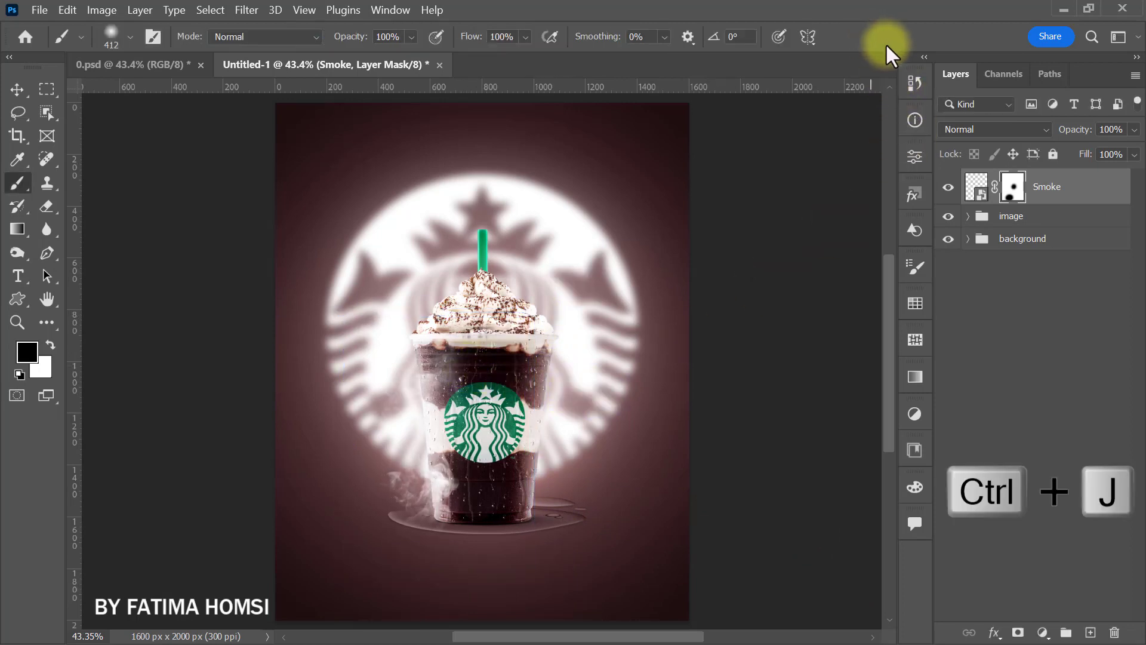
- Duplicate the Smoke layer, flip the copy horizontally, move it to X 938.5 px along the cup's right side, and commit the transform
{"action": "key", "text": "ctrl+j"}
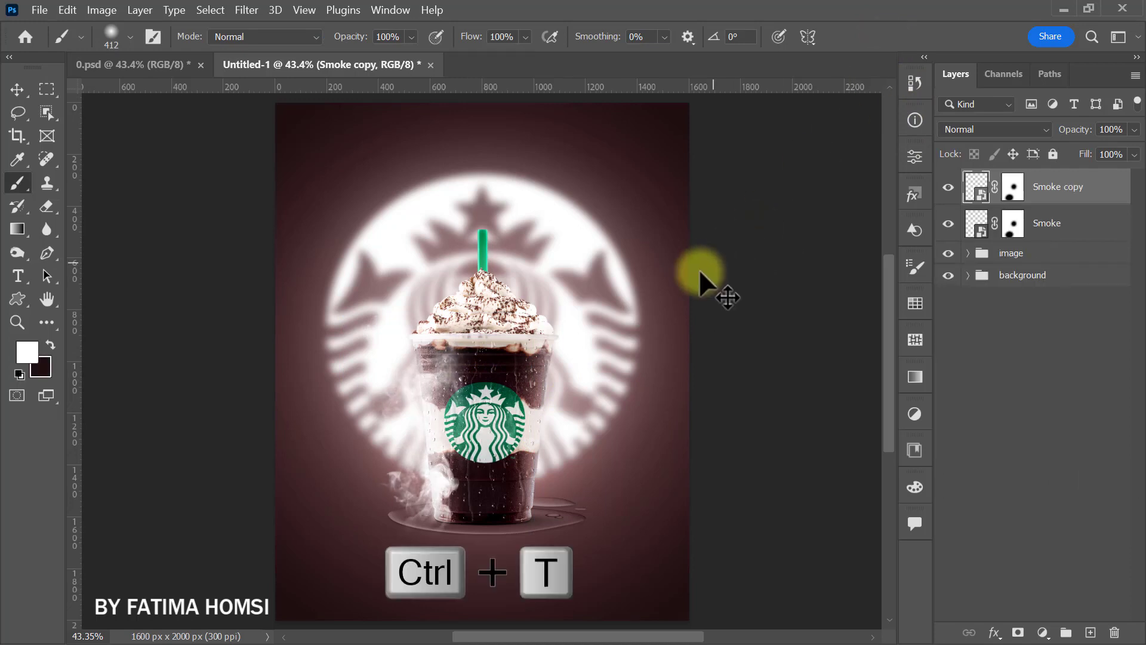
{"action": "key", "text": "ctrl+t"}
{"action": "right_click", "coordinate": [438, 411]}
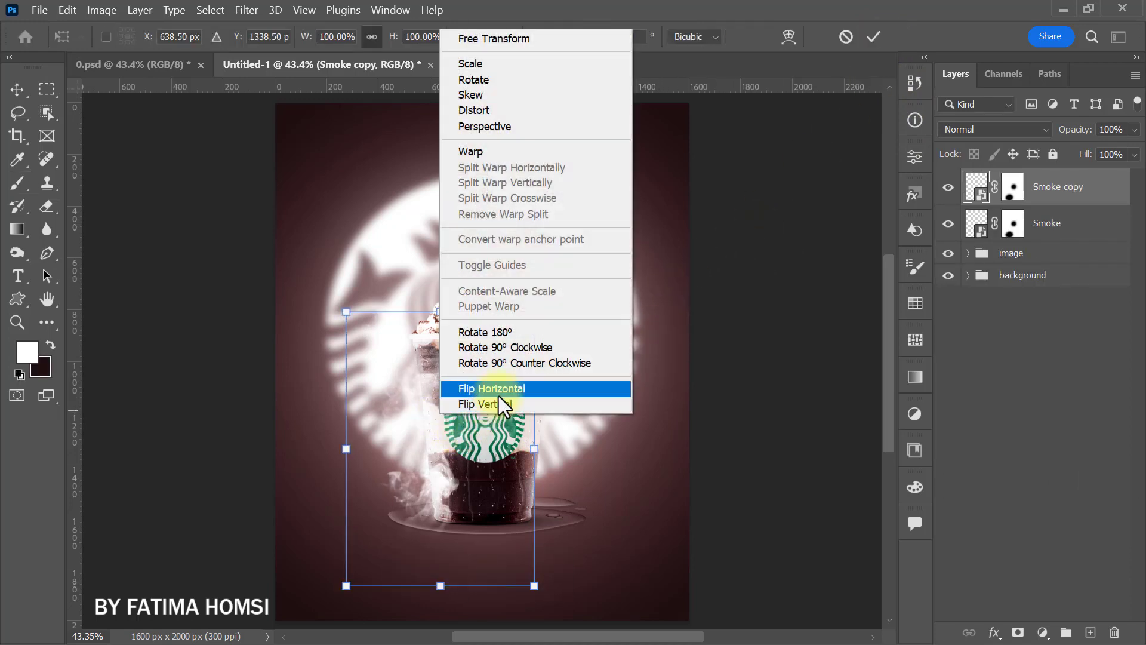
{"action": "left_click", "coordinate": [494, 391]}
{"action": "left_click_drag", "start_coordinate": [447, 405], "coordinate": [524, 403]}
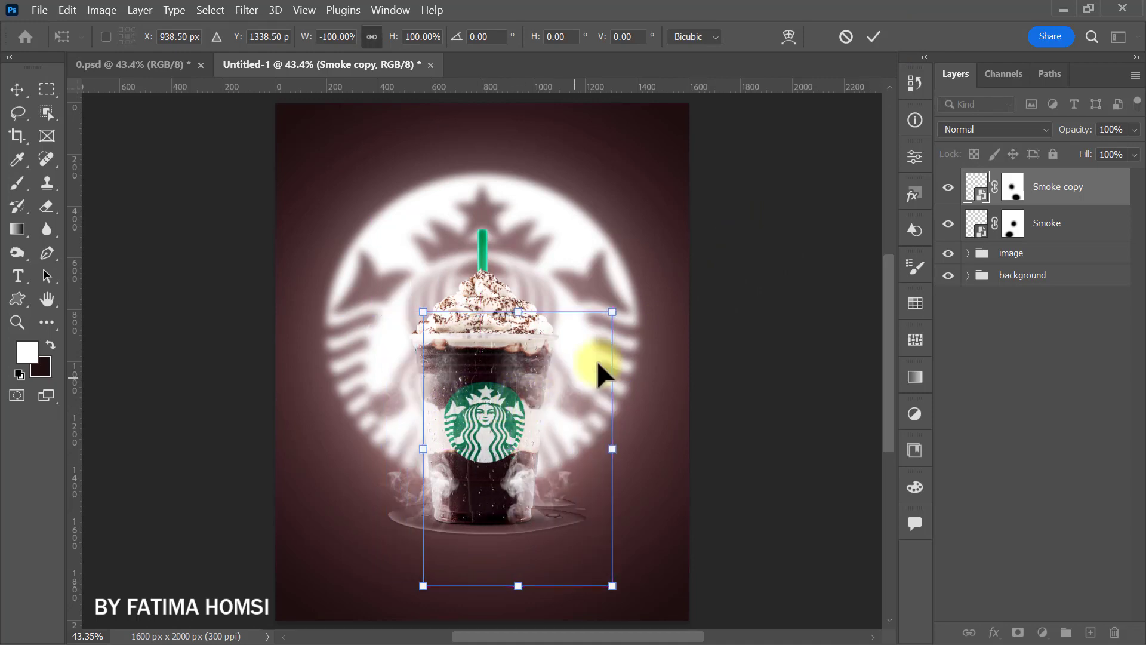
{"action": "left_click", "coordinate": [873, 37]}
{"action": "key", "text": "b"}
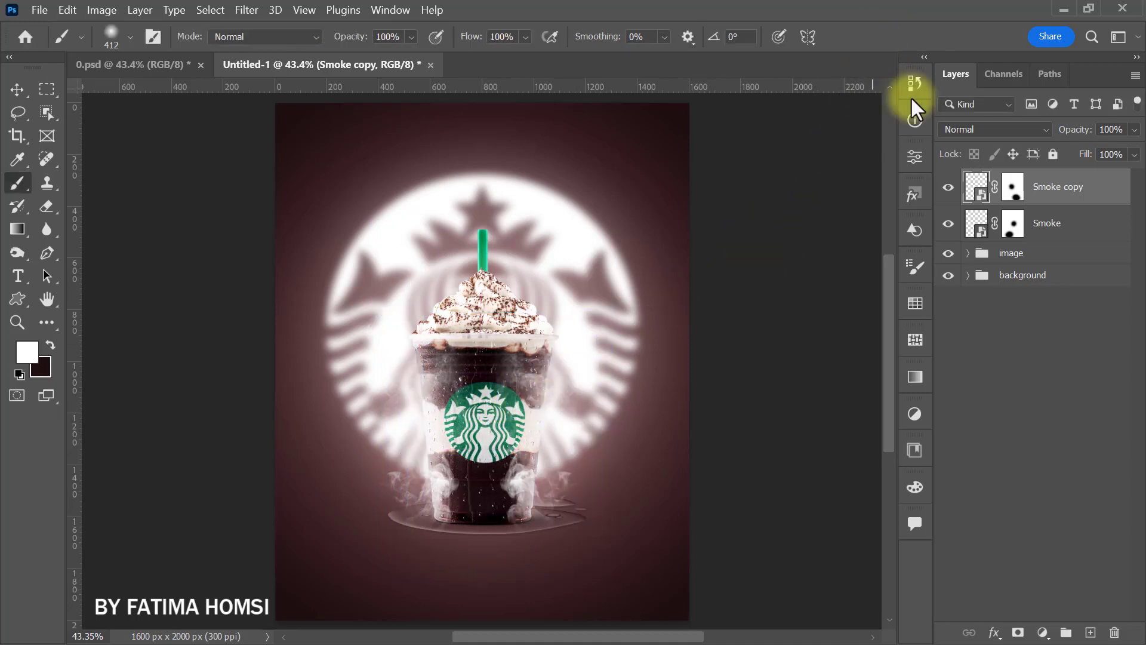
- Add a Solid Color fill layer in #f3d7d8 above Smoke copy and clip it to that layer
{"action": "left_click", "coordinate": [1043, 632]}
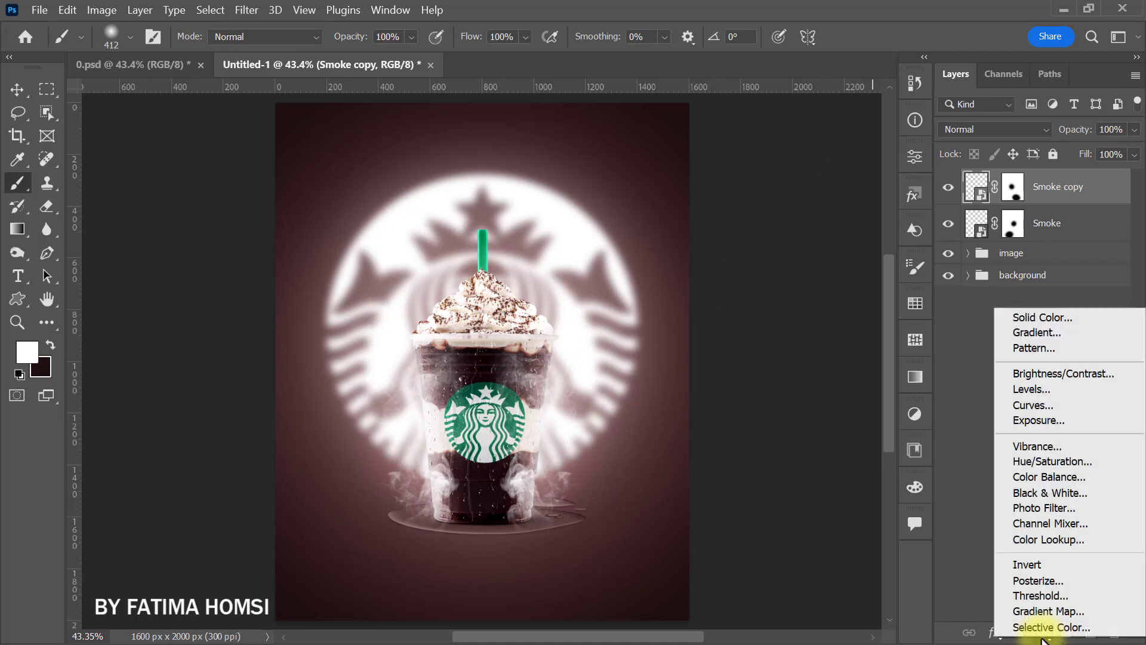
{"action": "left_click", "coordinate": [1075, 320]}
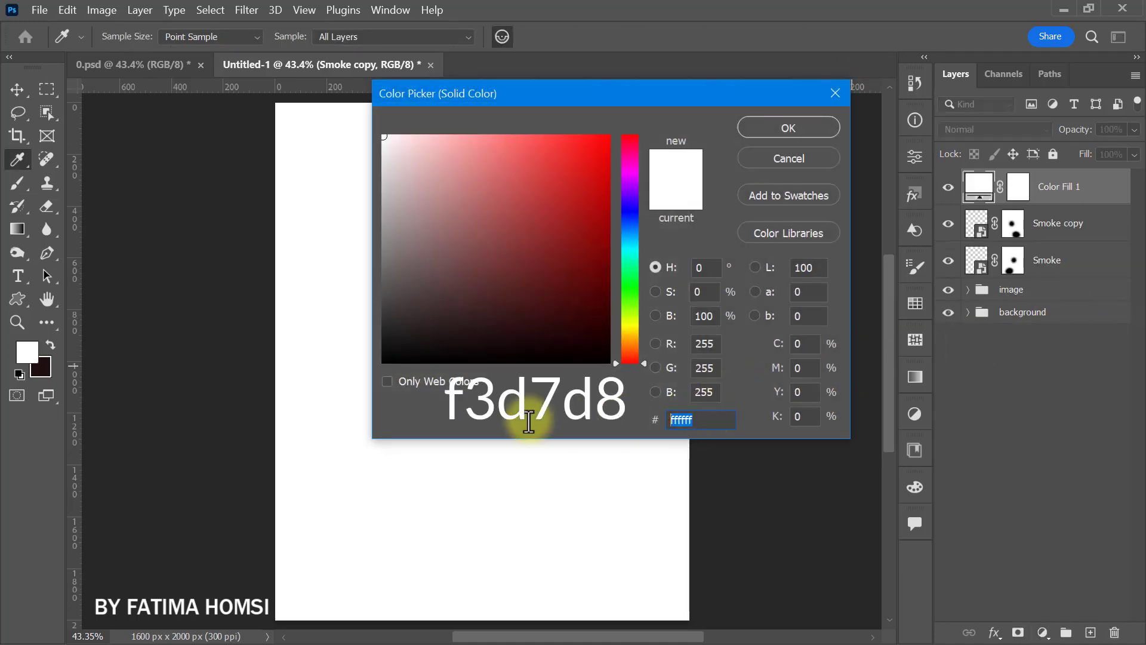
{"action": "type", "text": "f3d7d8"}
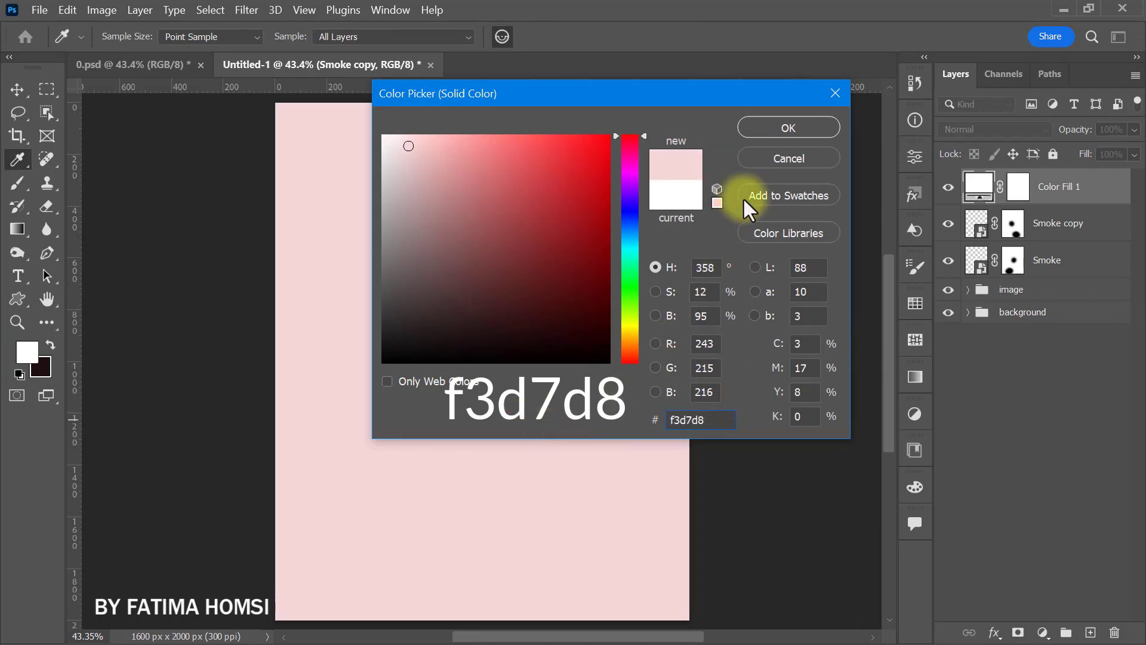
{"action": "left_click", "coordinate": [768, 130]}
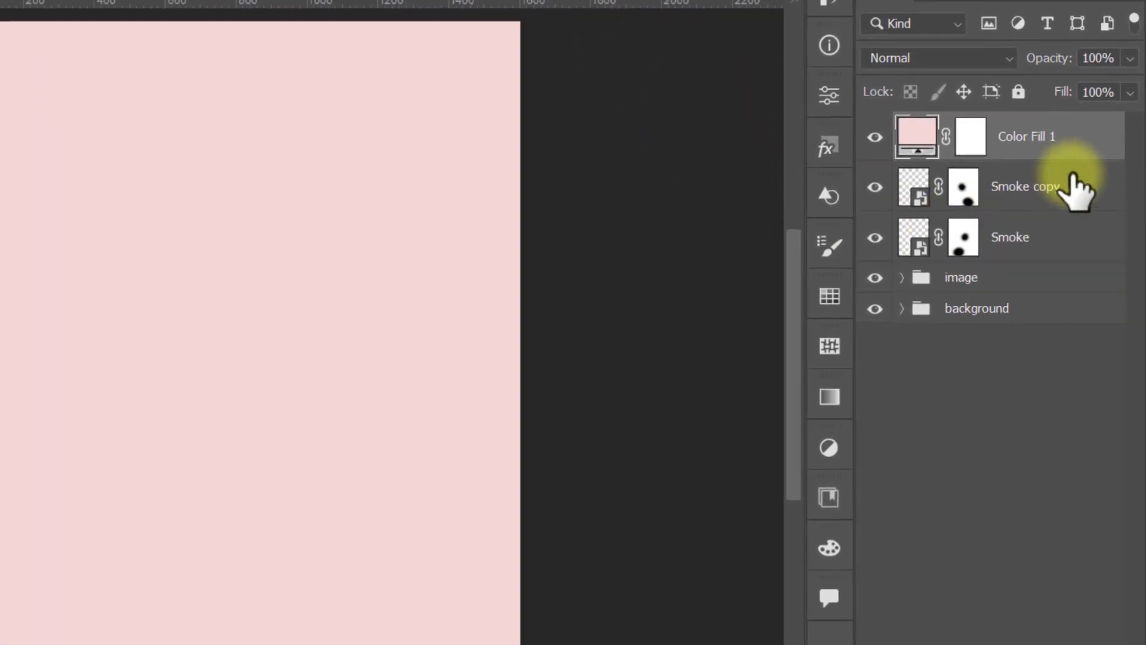
{"action": "right_click", "coordinate": [1089, 146]}
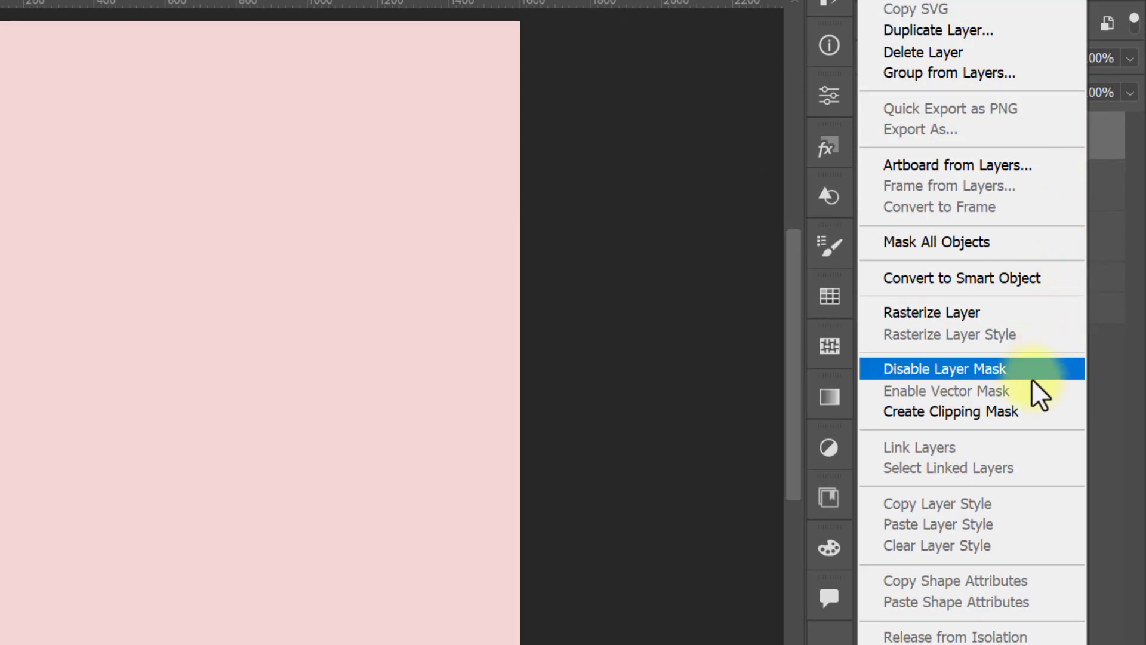
{"action": "left_click", "coordinate": [1035, 421]}
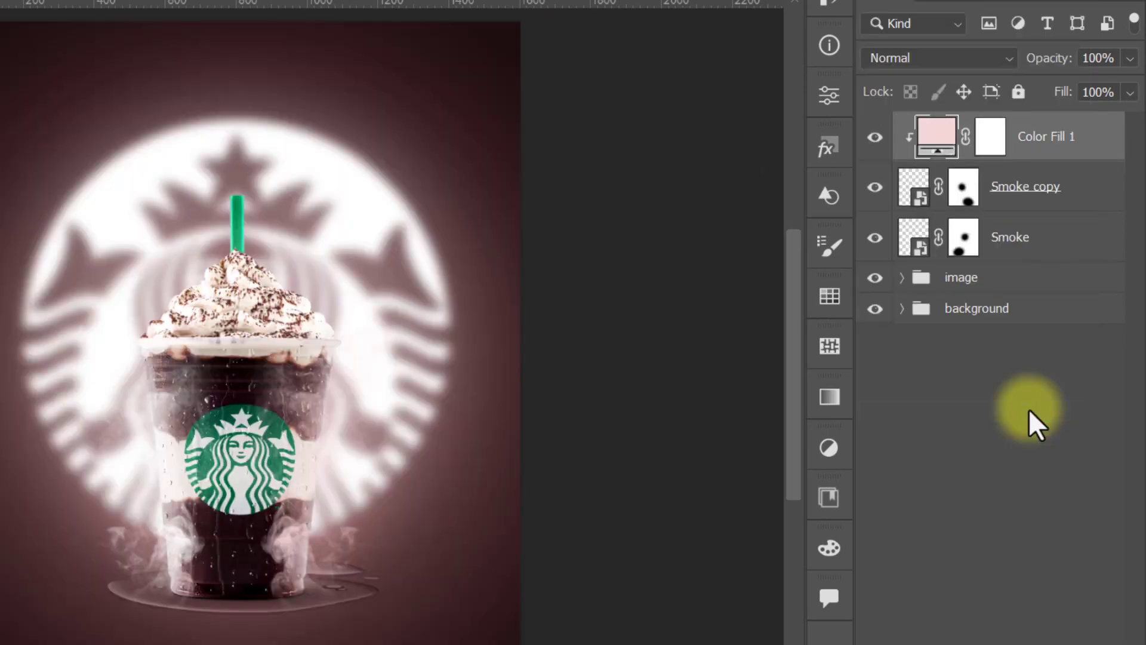
- Lower the opacity of both the Smoke copy and Smoke layers to about 53%
{"action": "left_click", "coordinate": [1057, 238], "text": "shift"}
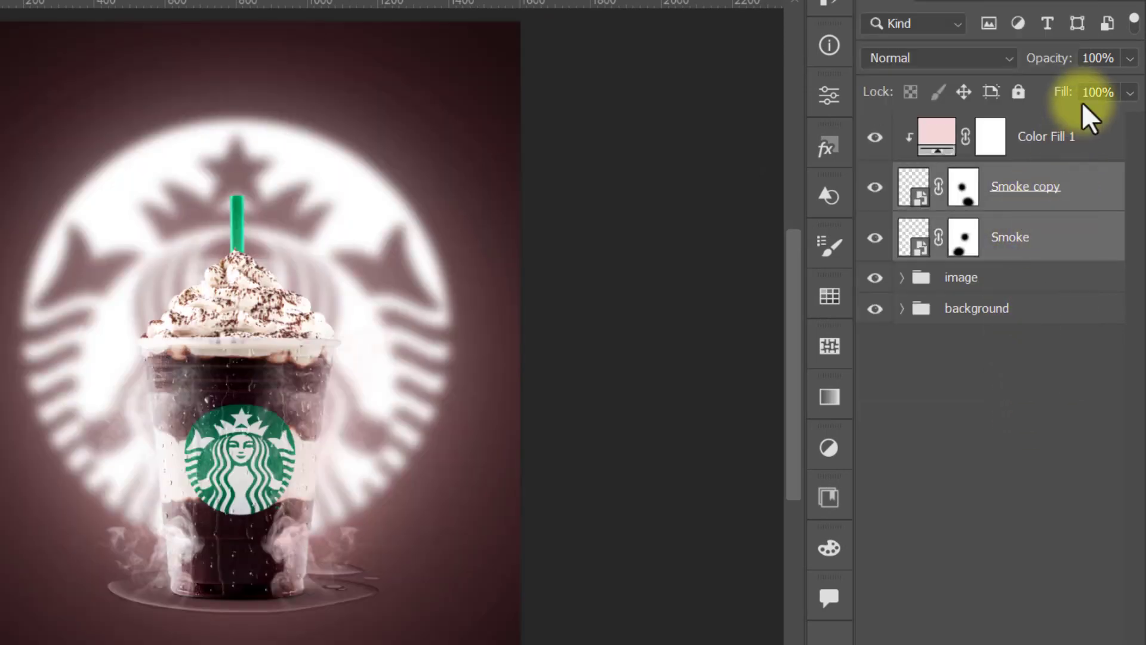
{"action": "left_click_drag", "start_coordinate": [1069, 60], "coordinate": [1020, 60]}
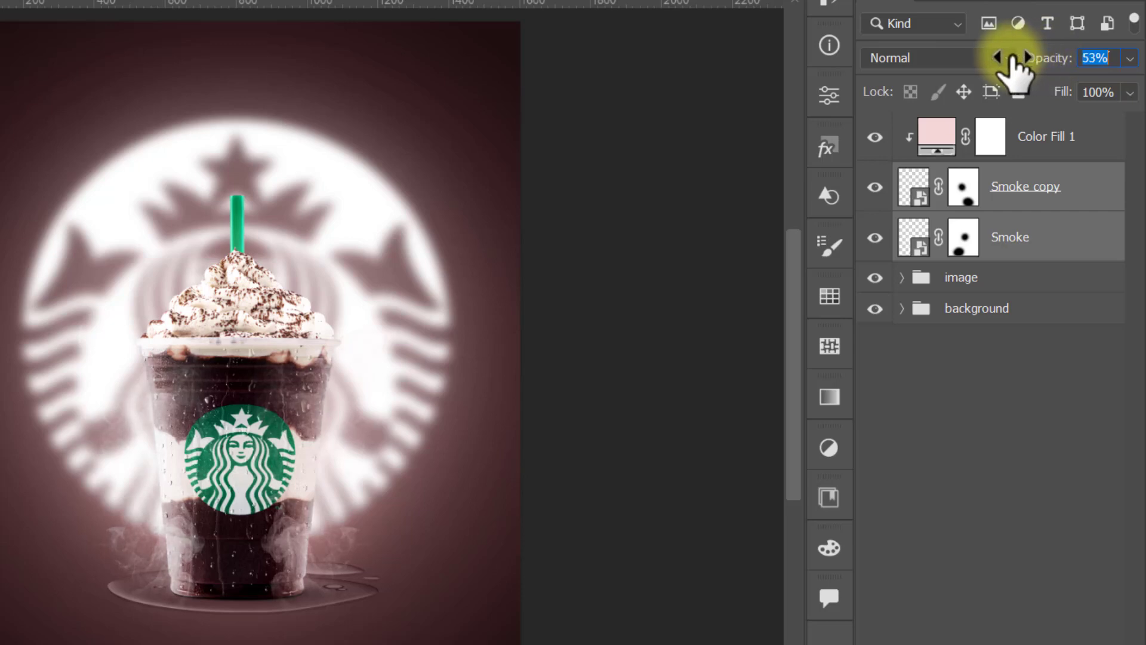
- Place the smoke 1 image from the photos folder above Color Fill 1 and set its blend mode to Screen
{"action": "left_click", "coordinate": [1045, 137]}
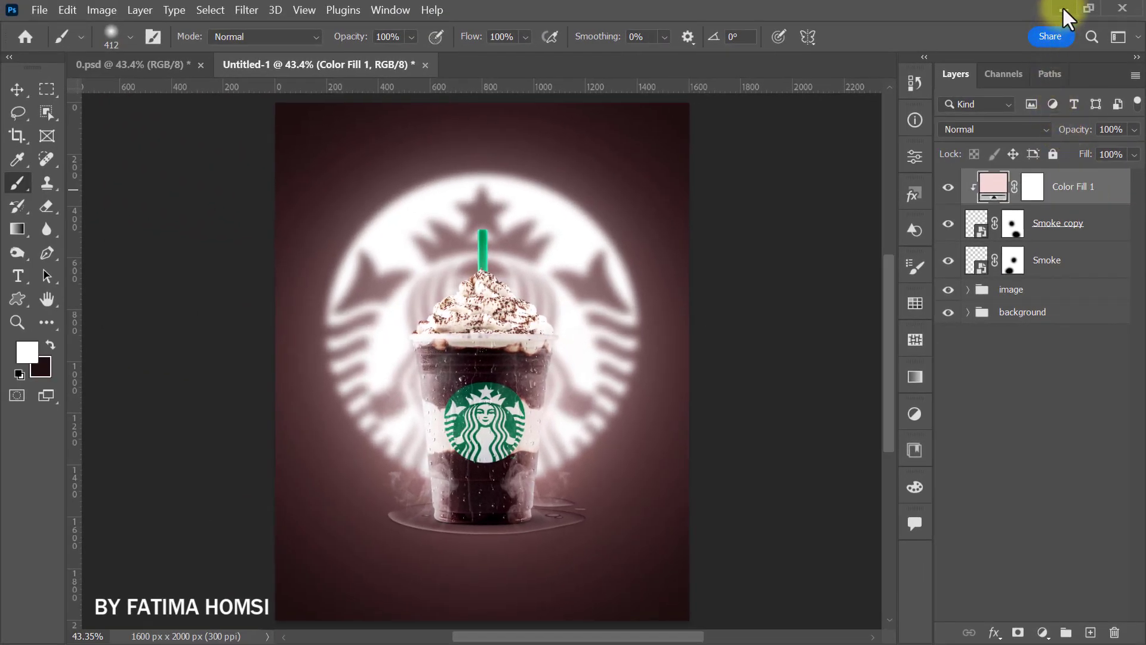
{"action": "left_click", "coordinate": [1062, 8]}
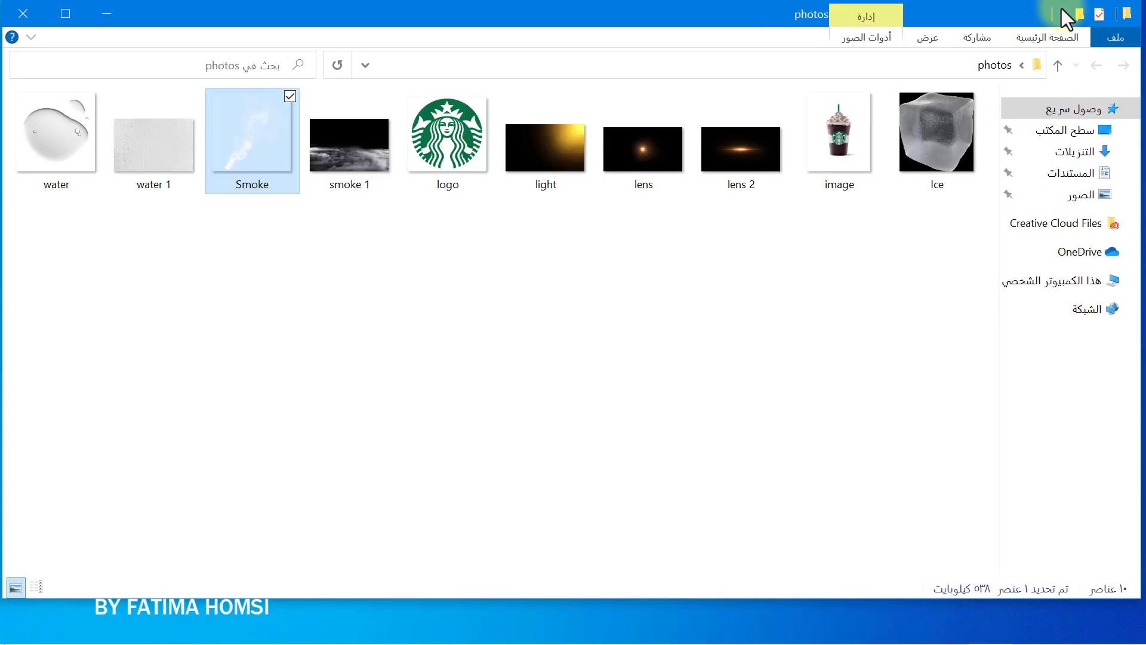
{"action": "left_click_drag", "start_coordinate": [371, 154], "coordinate": [497, 544]}
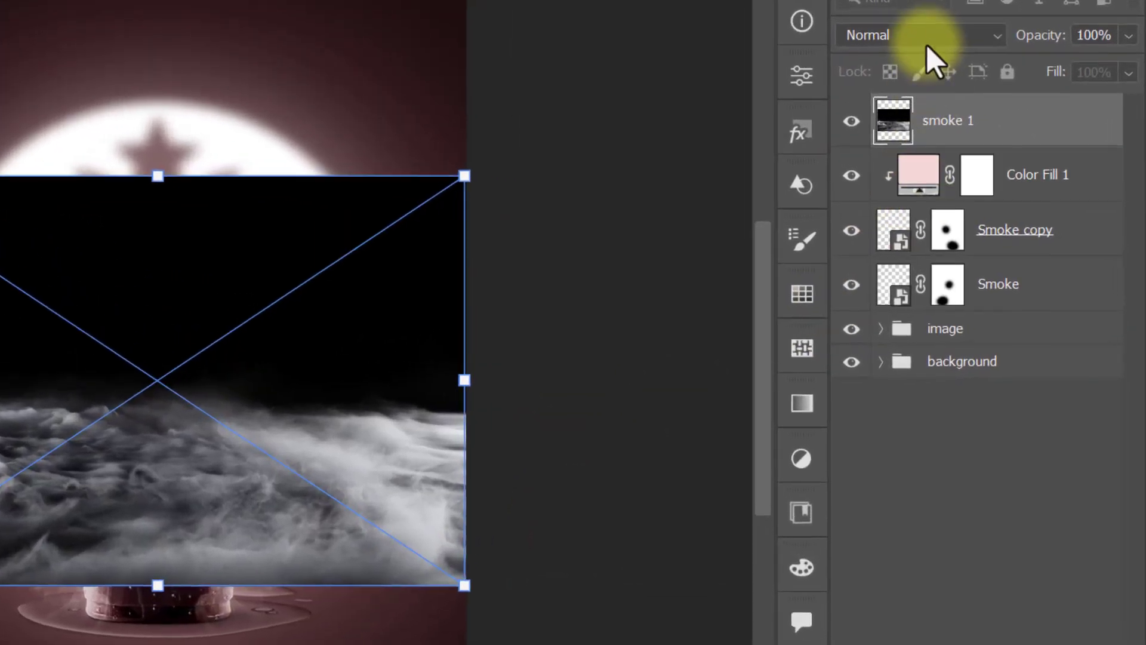
{"action": "left_click", "coordinate": [927, 41]}
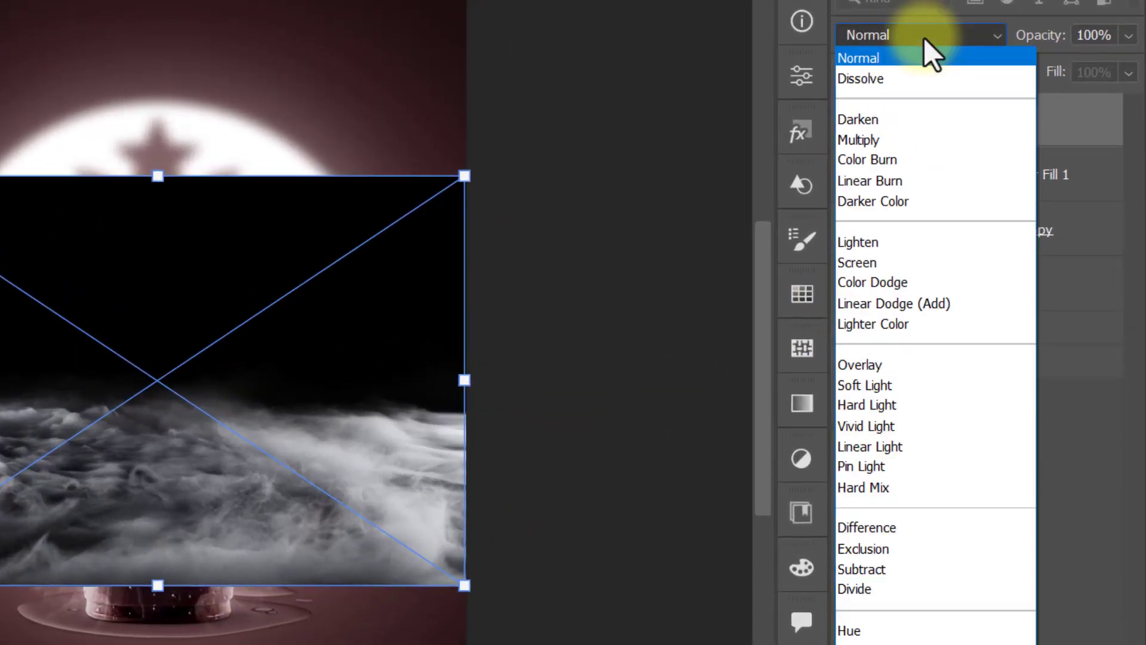
{"action": "left_click", "coordinate": [928, 263]}
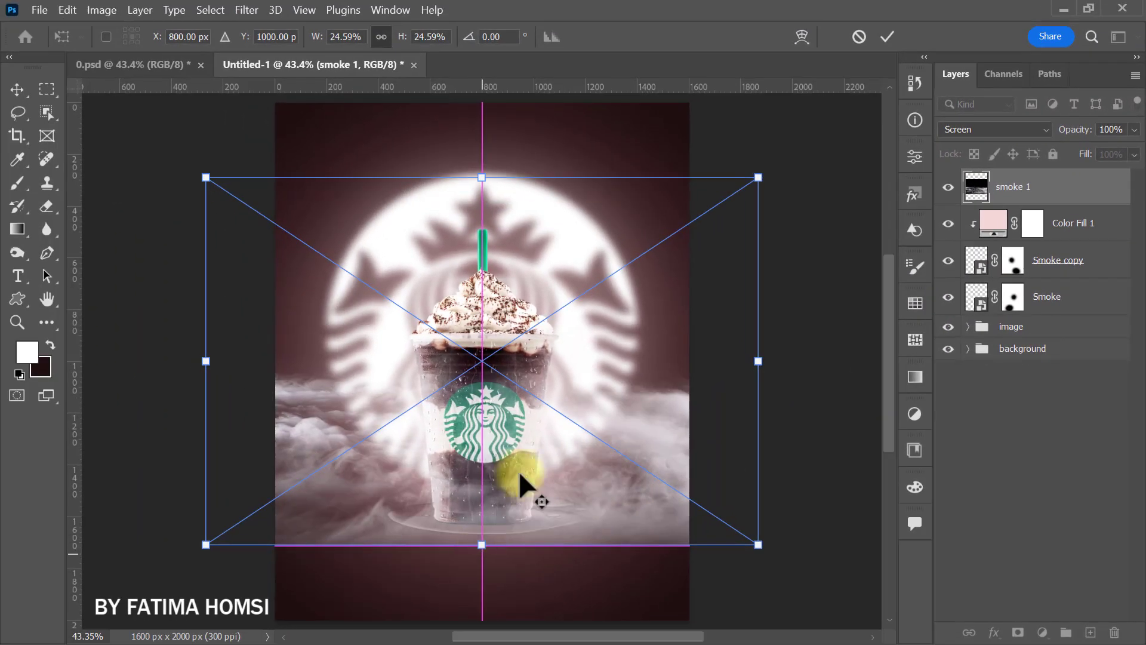
- Scale smoke 1 to 26.80%, move it to about X 1004 px, Y 1449 px across the poster's lower part, and commit the placement
{"action": "left_click_drag", "start_coordinate": [518, 472], "coordinate": [576, 512]}
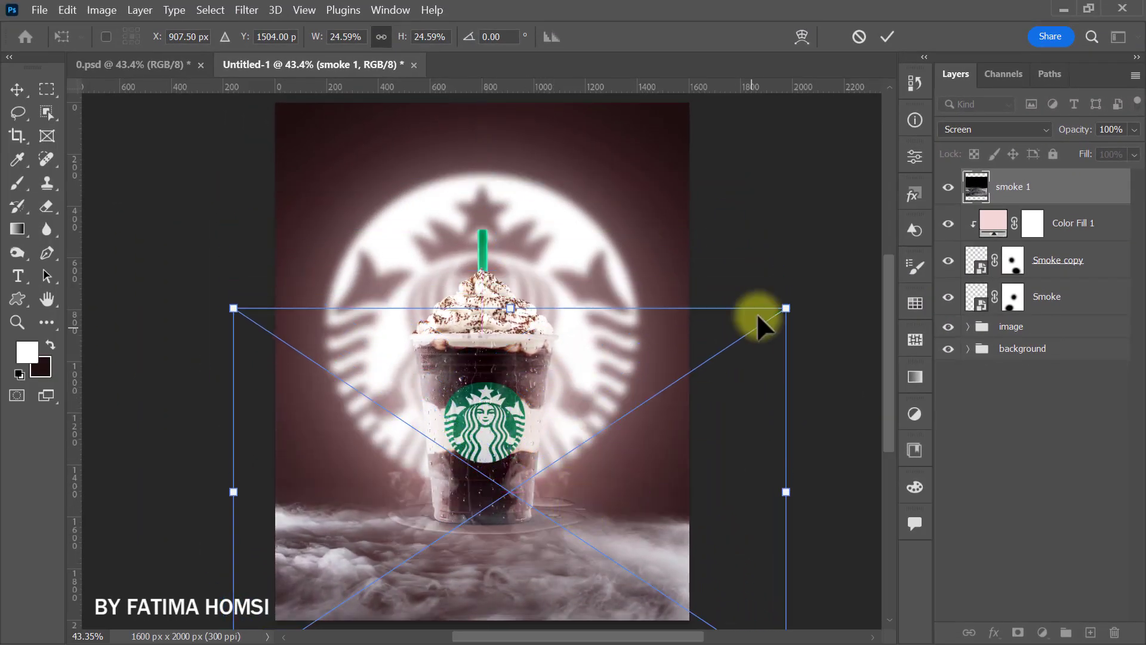
{"action": "left_click_drag", "start_coordinate": [786, 307], "coordinate": [810, 288]}
{"action": "mouse_move", "coordinate": [657, 383]}
{"action": "left_mouse_down"}
{"action": "mouse_move", "coordinate": [672, 381]}
{"action": "mouse_move", "coordinate": [663, 368]}
{"action": "mouse_move", "coordinate": [665, 383]}
{"action": "left_mouse_up"}
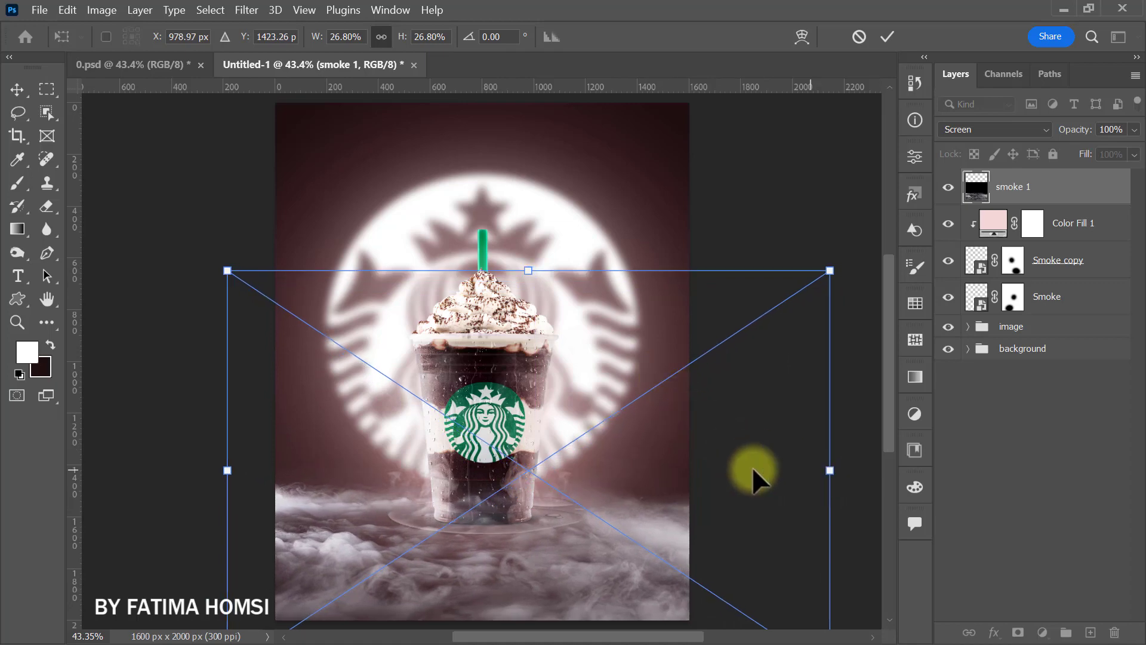
{"action": "left_click_drag", "start_coordinate": [733, 470], "coordinate": [761, 442]}
{"action": "left_click", "coordinate": [886, 36]}
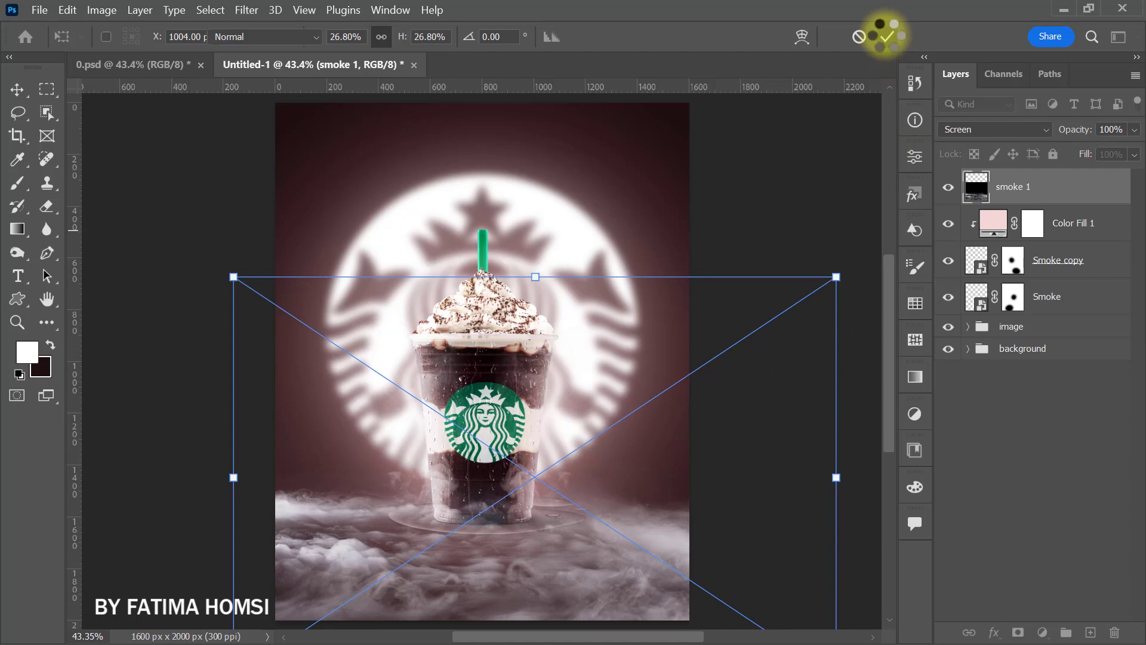
- Apply Hue/Saturation to smoke 1 with Colorize on, hue 351 and saturation 12
{"action": "key", "text": "ctrl+u"}
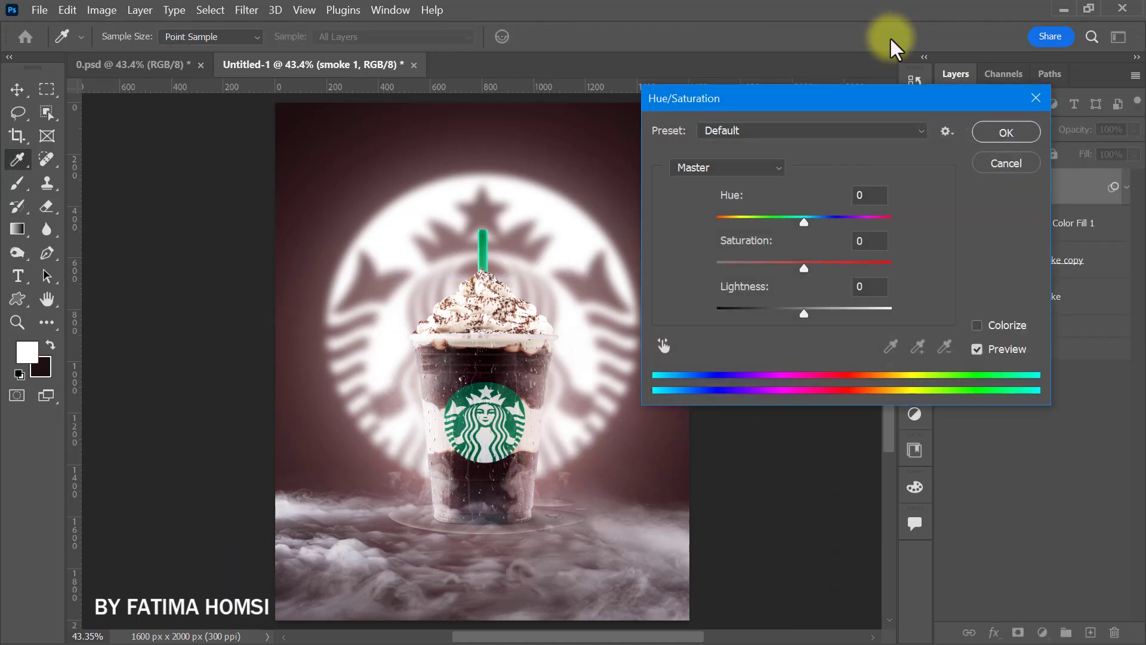
{"action": "left_click", "coordinate": [977, 325]}
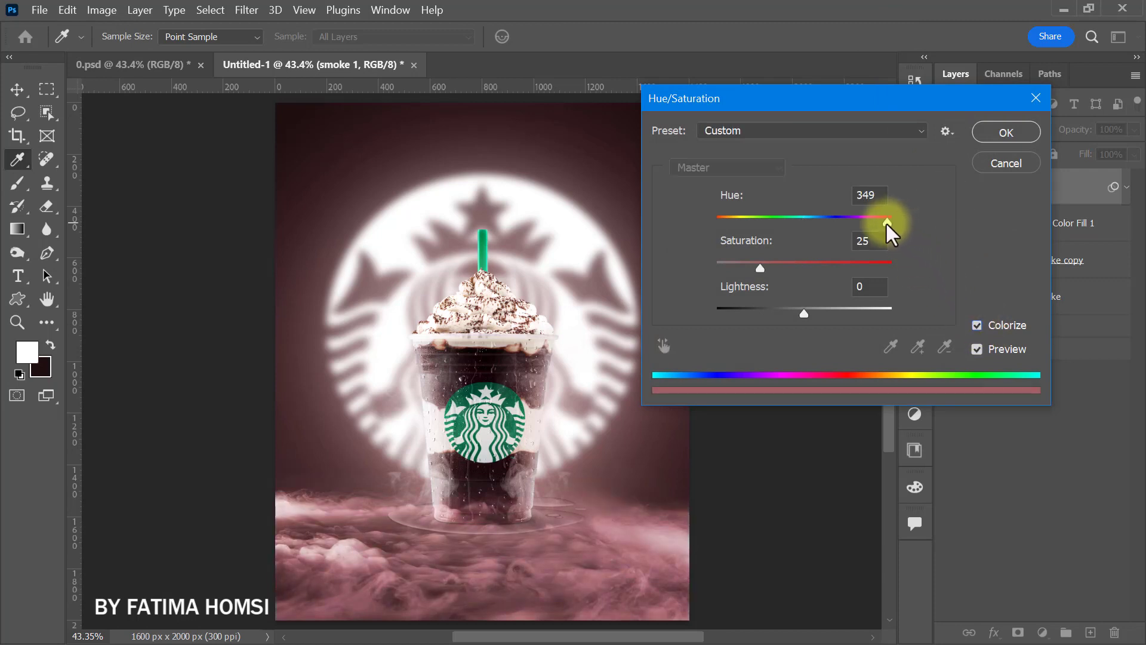
{"action": "left_click_drag", "start_coordinate": [886, 221], "coordinate": [887, 221]}
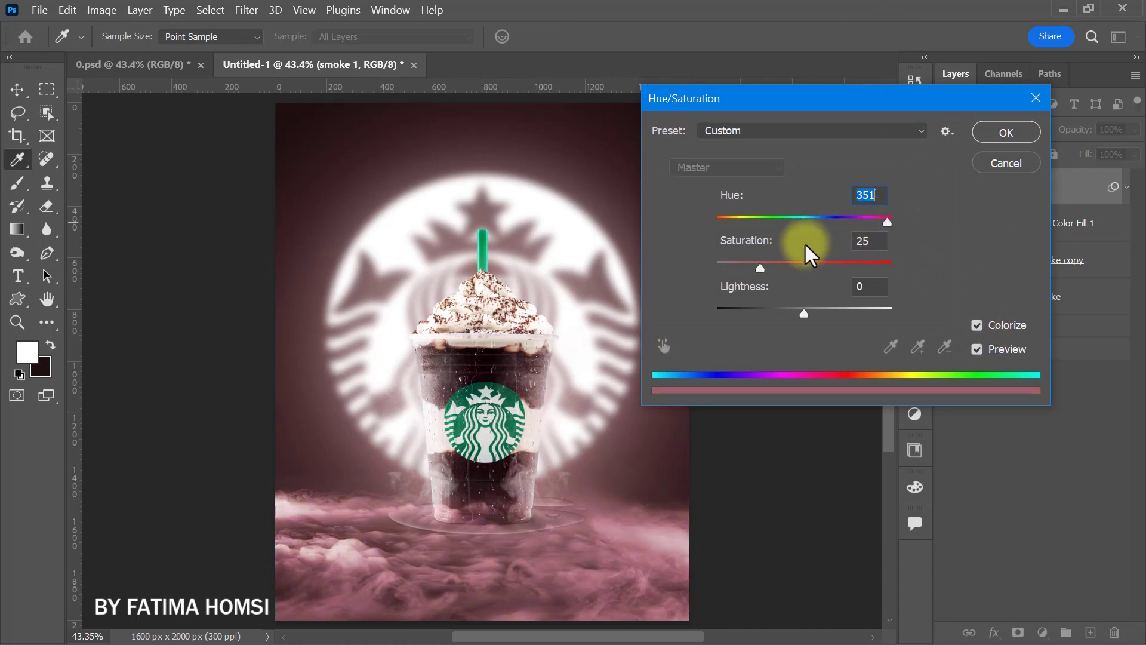
{"action": "left_click_drag", "start_coordinate": [760, 267], "coordinate": [738, 265]}
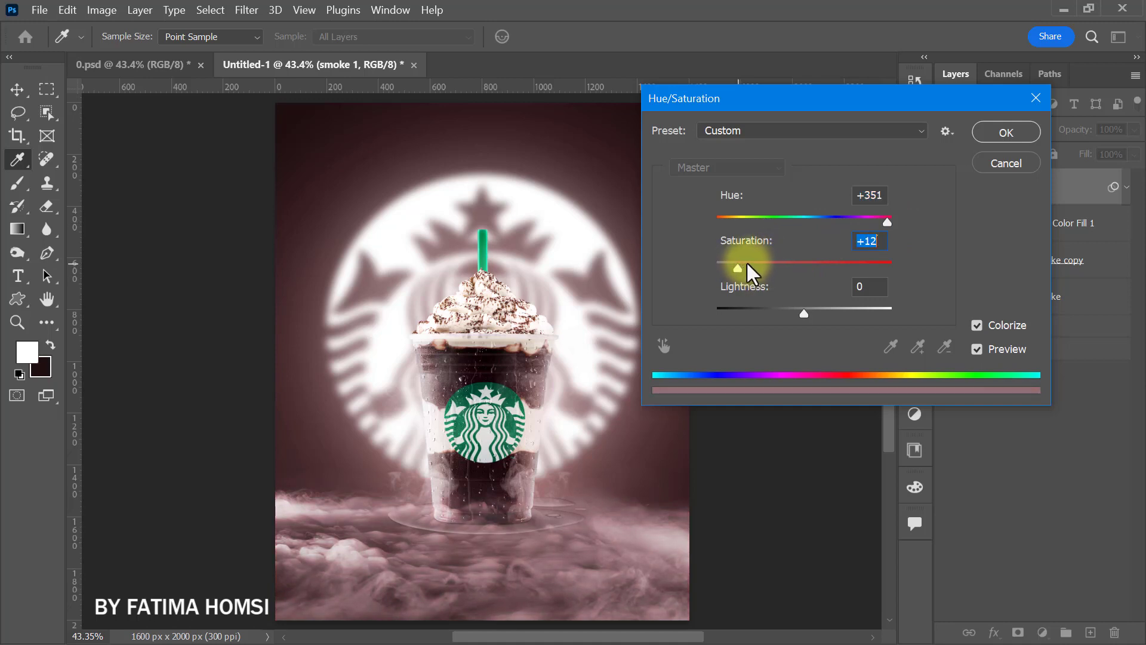
{"action": "left_click", "coordinate": [1005, 133]}
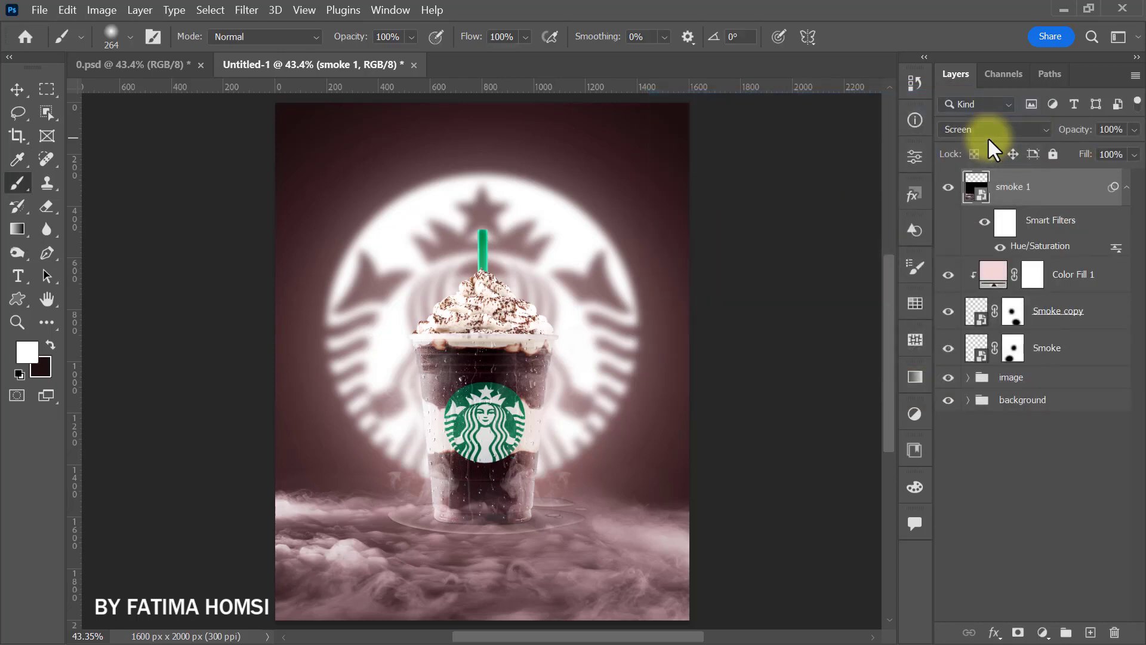
- Apply Levels to smoke 1 with the black input level at 30
{"action": "key", "text": "ctrl+l"}
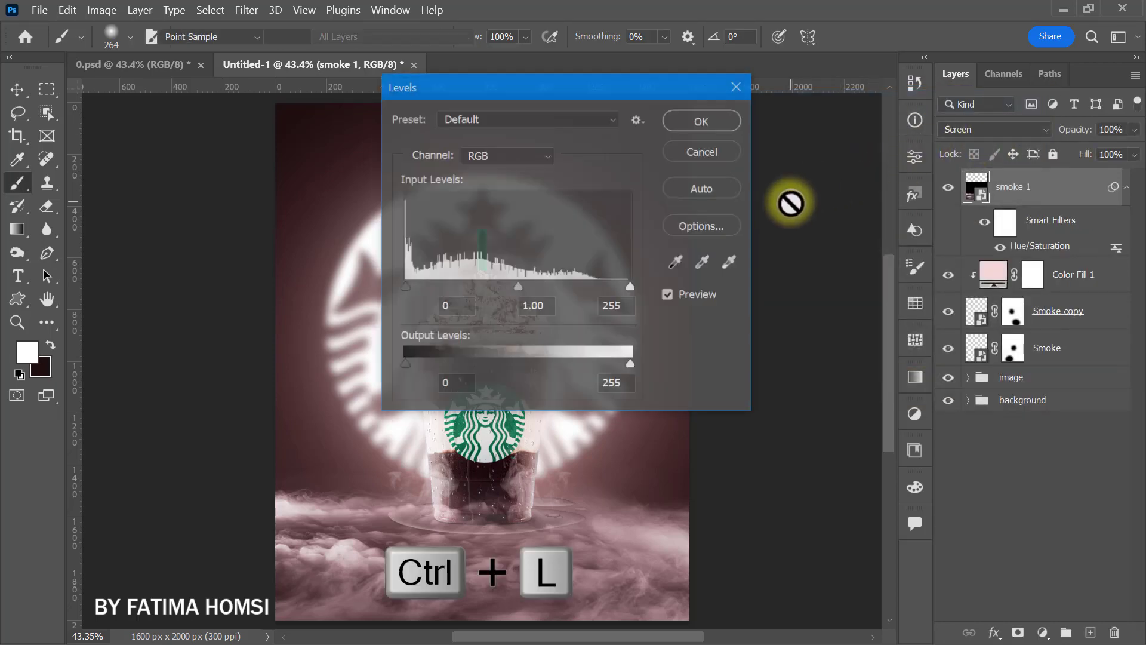
{"action": "left_click_drag", "start_coordinate": [407, 284], "coordinate": [431, 290]}
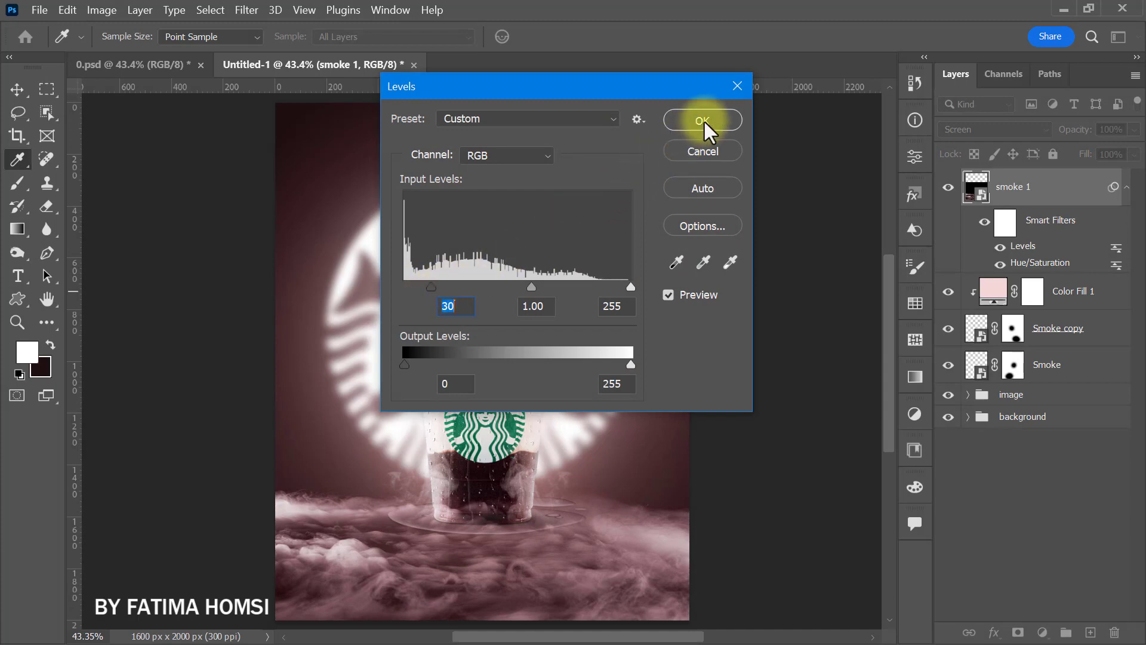
{"action": "left_click", "coordinate": [702, 120]}
- Apply Color Balance to smoke 1 with the midtones' Cyan–Red level at 20
{"action": "key", "text": "ctrl+b"}
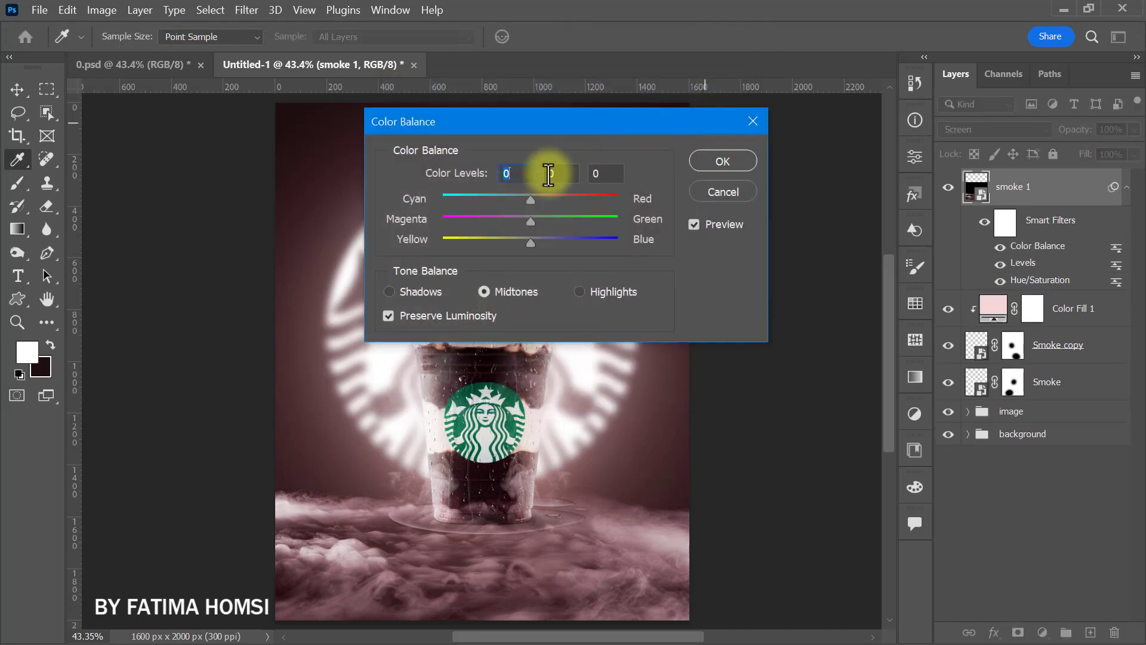
{"action": "type", "text": "20"}
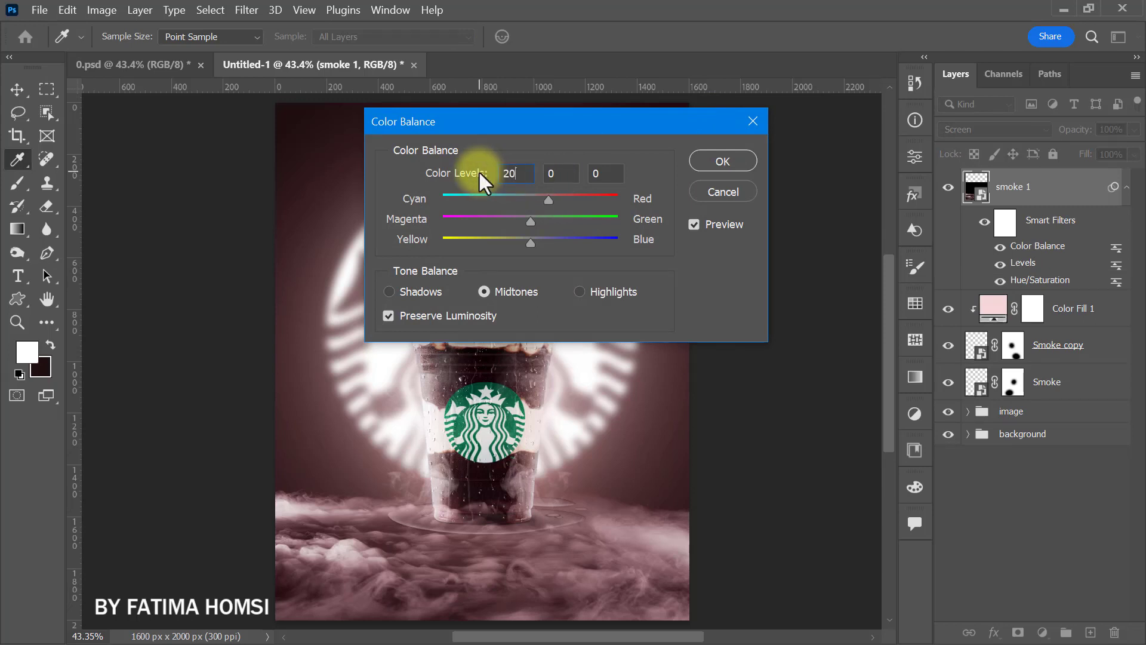
{"action": "left_click", "coordinate": [722, 162]}
{"action": "key", "text": "b"}
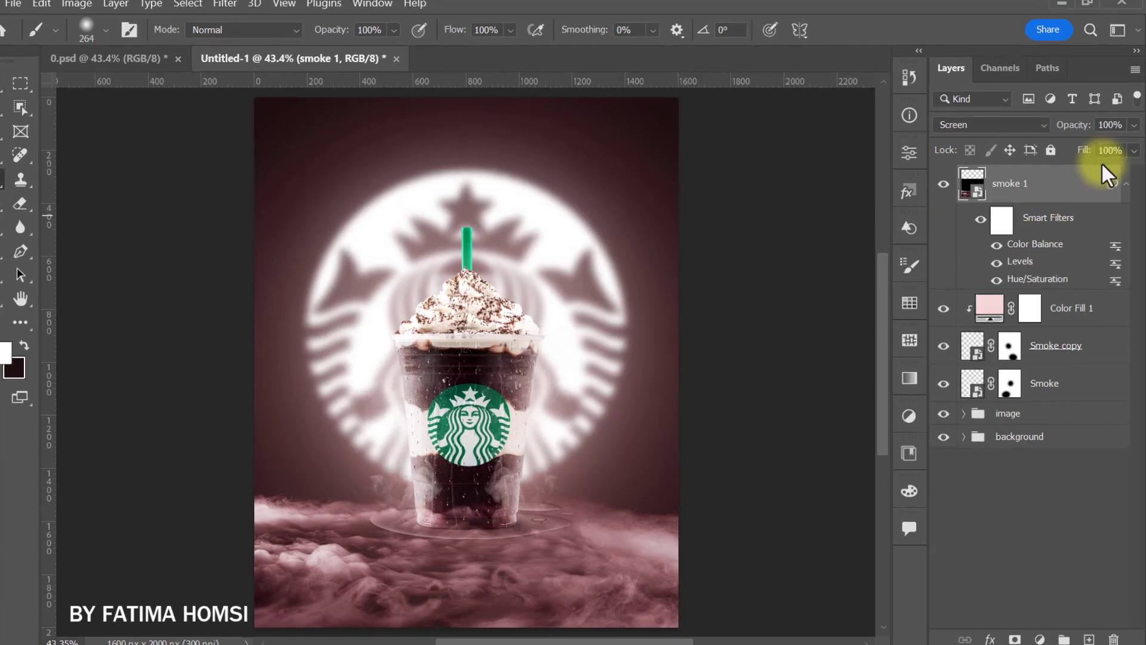
- Set the smoke 1 layer's opacity to 30%
{"action": "left_click", "coordinate": [1130, 125]}
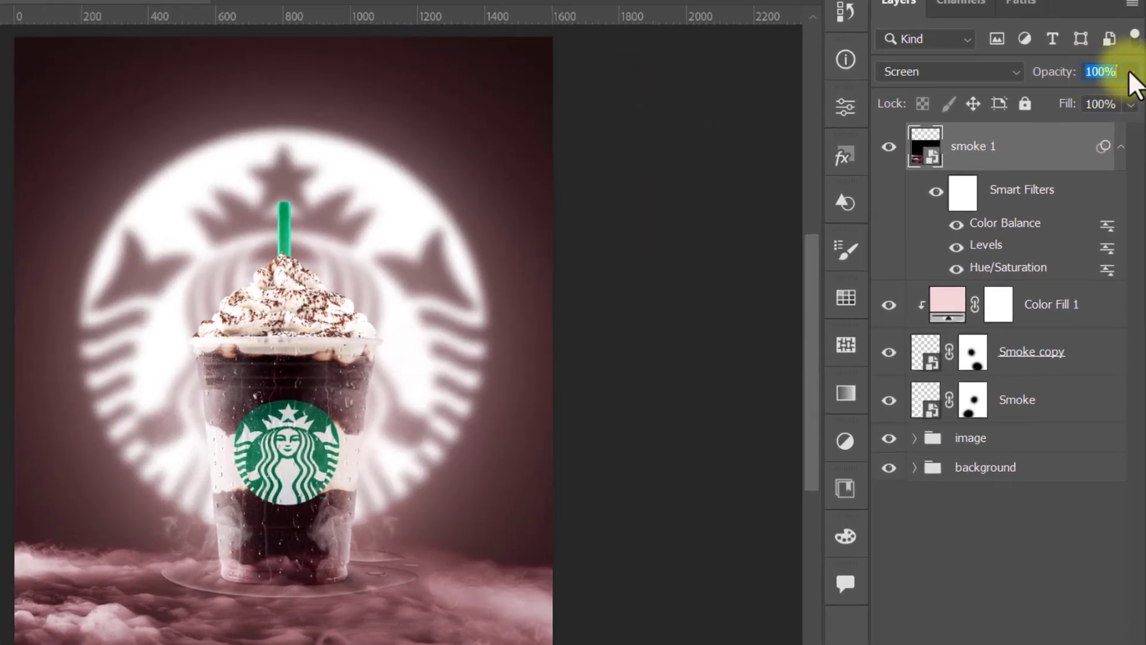
{"action": "type", "text": "30"}
{"action": "key", "text": "Return"}
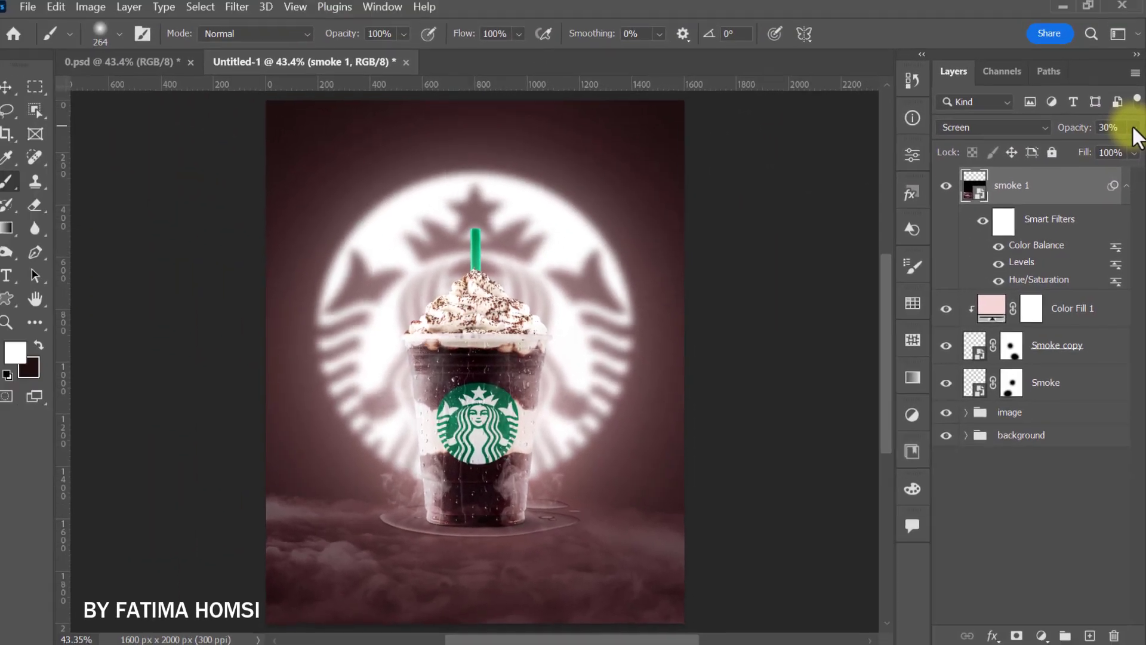
- Scale smoke 1 to 28.93%, move it to about X 972 px, Y 1384 px, and commit the transform
{"action": "key", "text": "ctrl+t"}
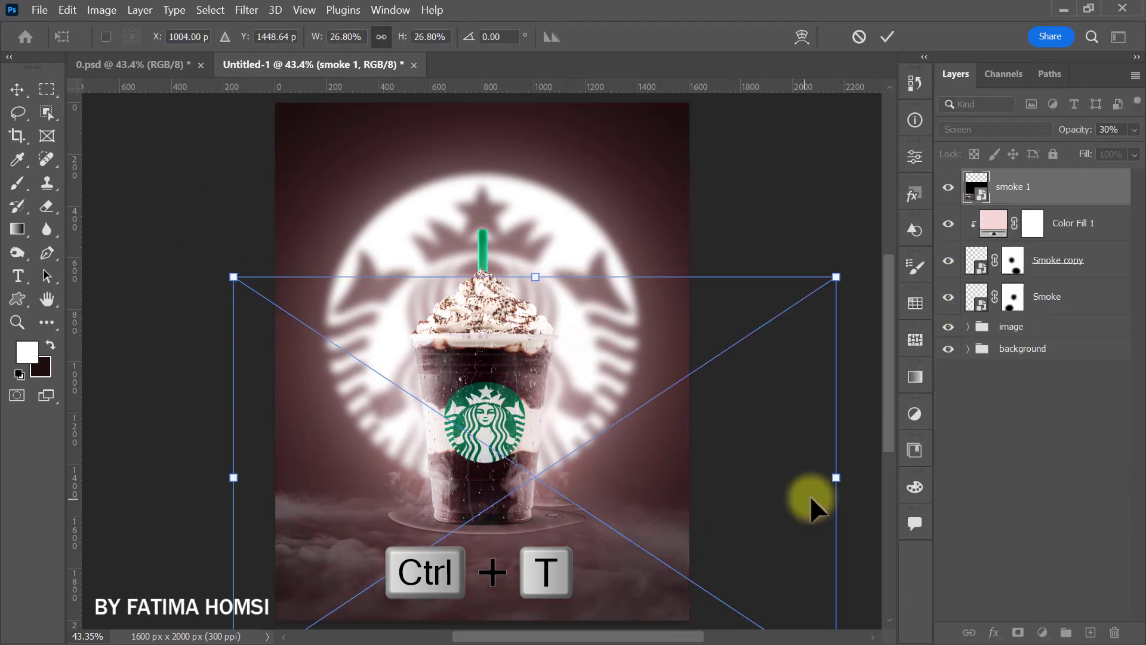
{"action": "left_click_drag", "start_coordinate": [835, 478], "coordinate": [860, 481]}
{"action": "mouse_move", "coordinate": [768, 486]}
{"action": "left_mouse_down"}
{"action": "mouse_move", "coordinate": [750, 471]}
{"action": "mouse_move", "coordinate": [765, 470]}
{"action": "left_mouse_up"}
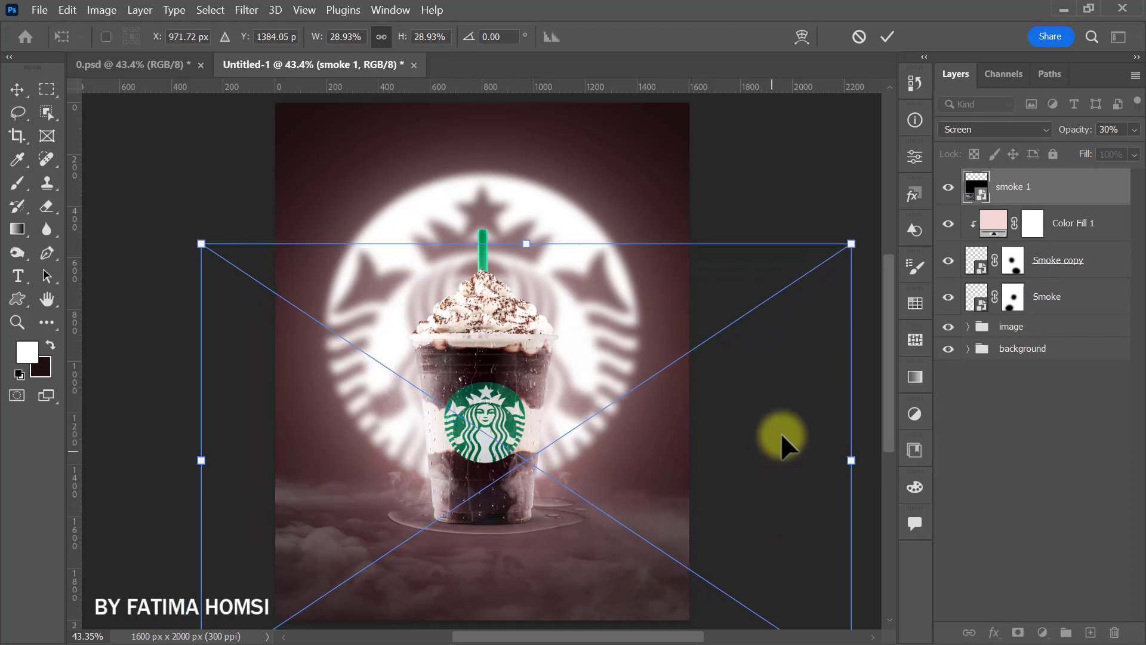
{"action": "left_click", "coordinate": [886, 37]}
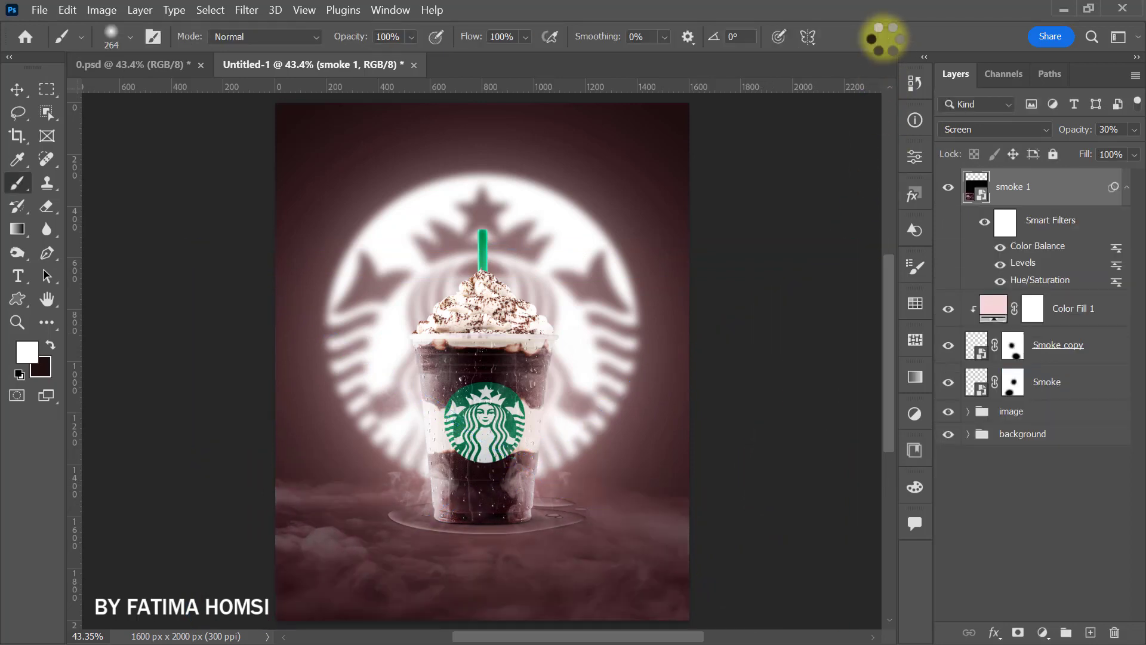
- Group the smoke layers from smoke 1 down to Smoke and name the group smoke
{"action": "key", "text": "shift"}
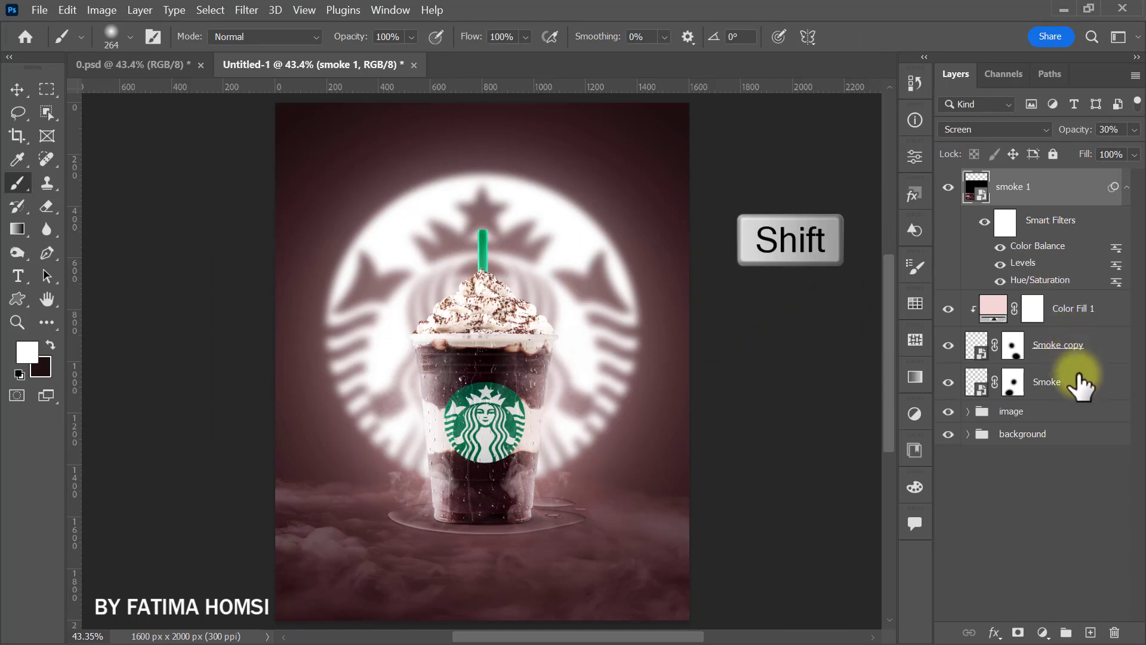
{"action": "left_click", "coordinate": [1081, 379], "text": "shift"}
{"action": "key", "text": "ctrl+g"}
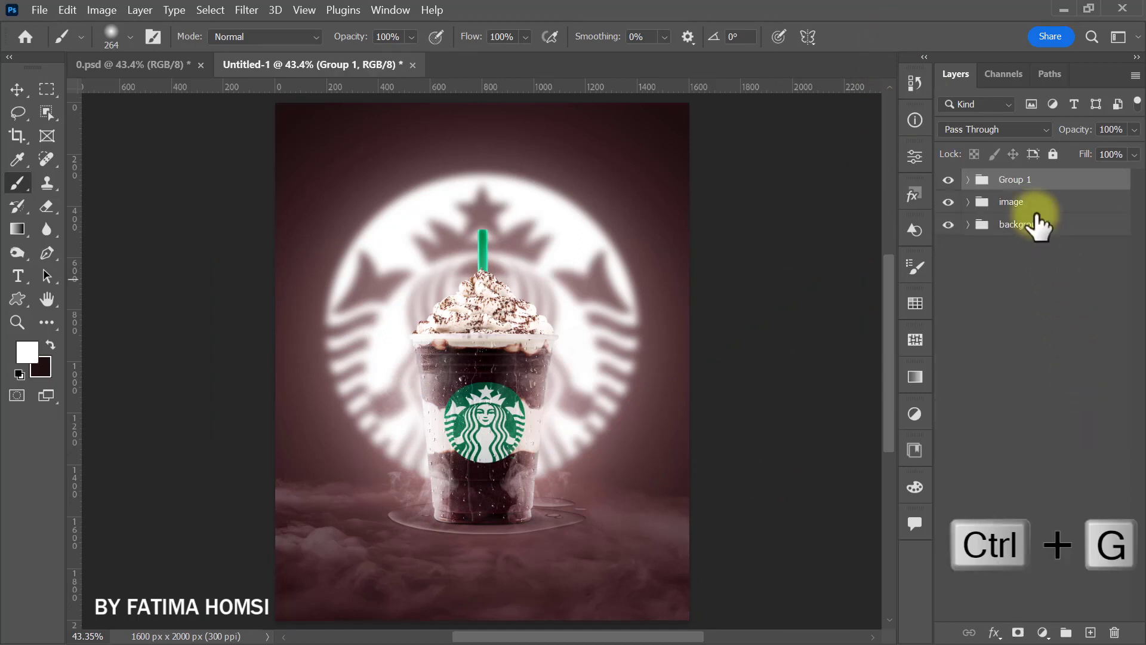
{"action": "double_click", "coordinate": [1015, 180]}
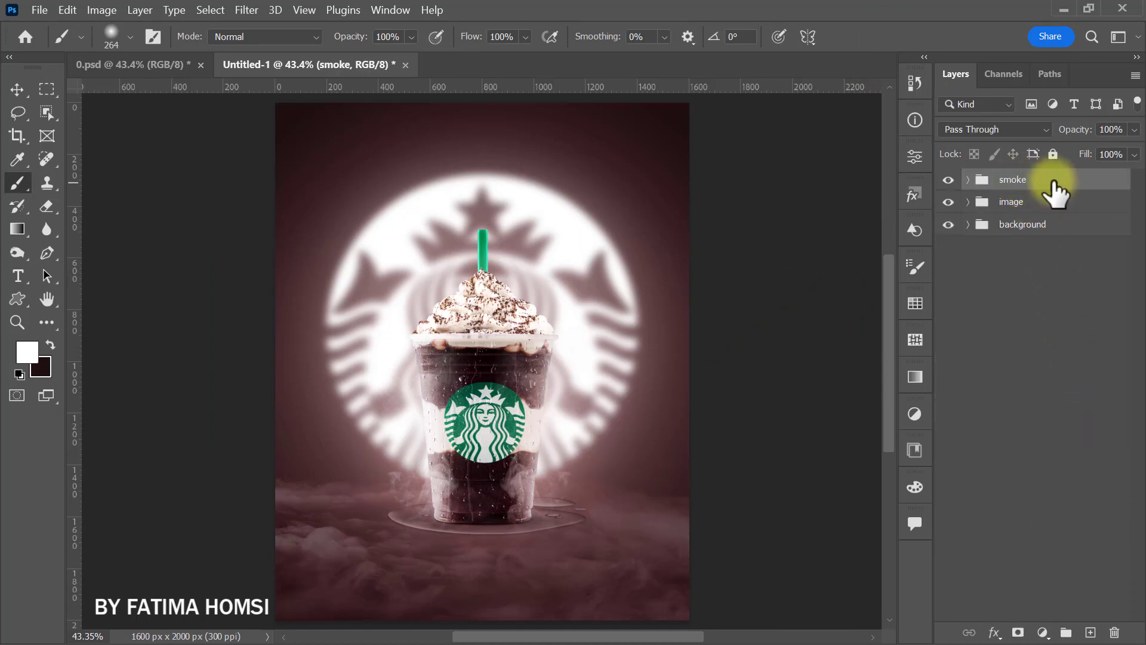
- Place the Ice image from the photos folder, scaled to 30.03%, at about X 160 px, Y 1912 px in the poster's lower-left corner
{"action": "left_click", "coordinate": [1060, 9]}
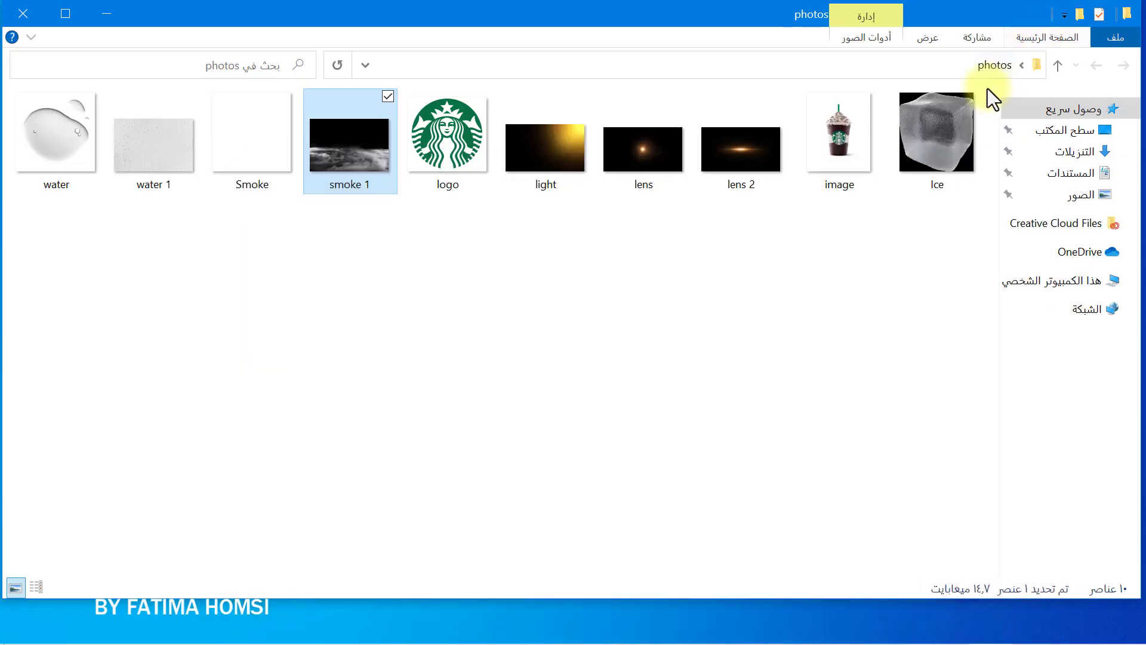
{"action": "left_click_drag", "start_coordinate": [948, 112], "coordinate": [536, 548]}
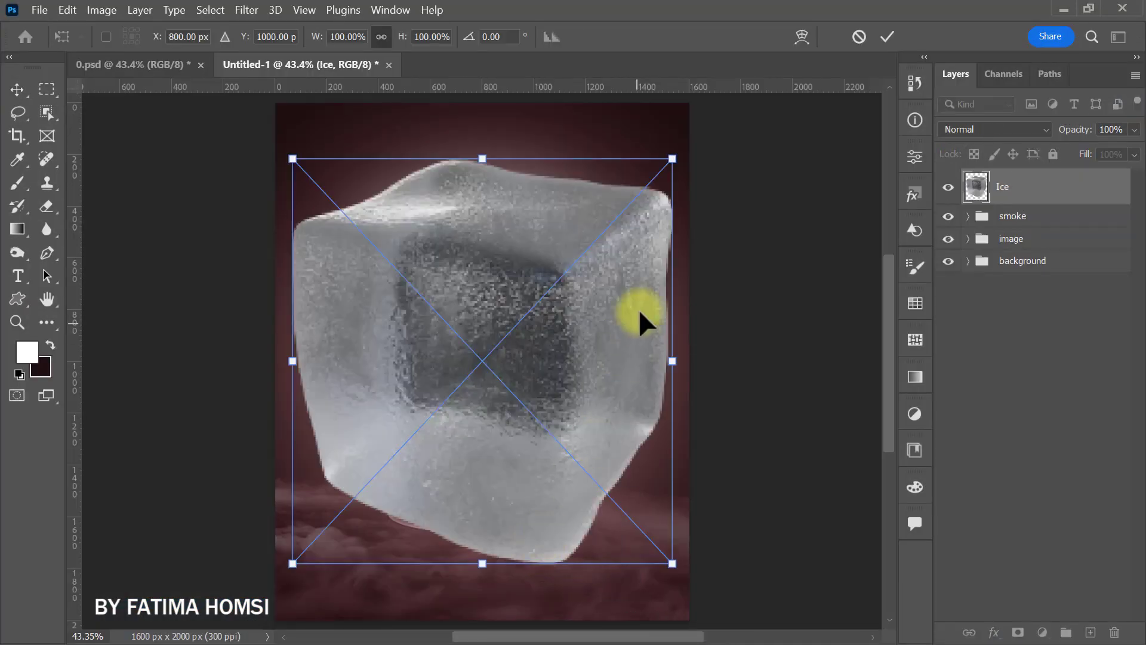
{"action": "left_click_drag", "start_coordinate": [669, 161], "coordinate": [549, 289]}
{"action": "left_click_drag", "start_coordinate": [518, 347], "coordinate": [349, 592]}
{"action": "left_click_drag", "start_coordinate": [372, 534], "coordinate": [373, 536]}
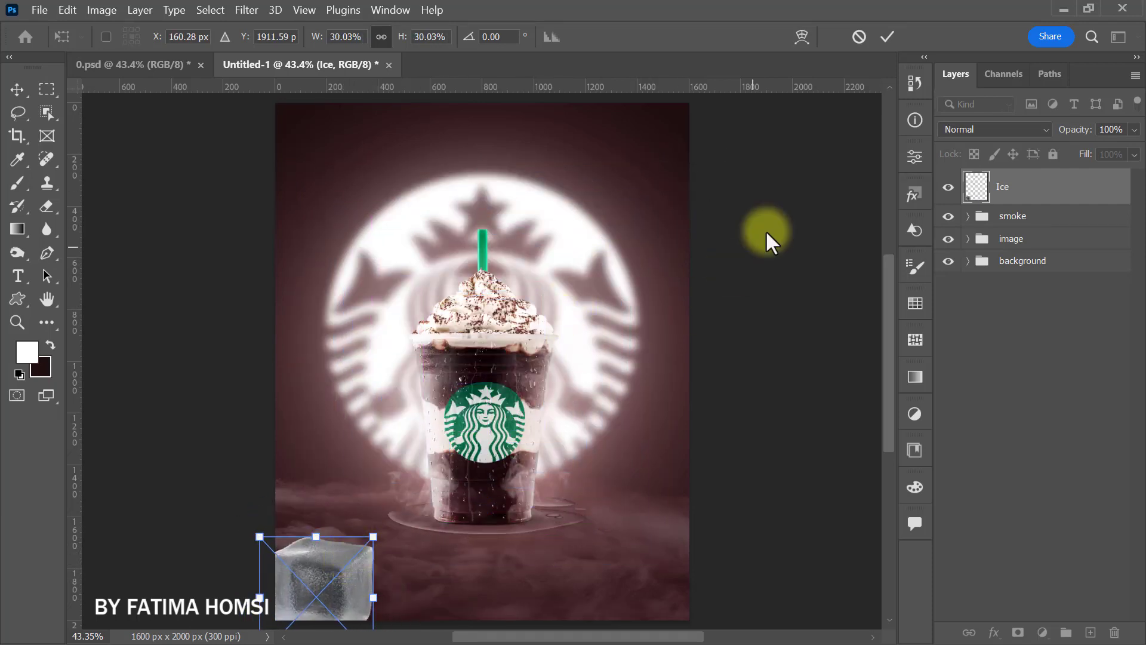
{"action": "left_click", "coordinate": [887, 37]}
- Set the Ice layer's blend mode to Luminosity and apply Motion Blur with a 50° angle and 50-pixel distance
{"action": "left_click", "coordinate": [967, 130]}
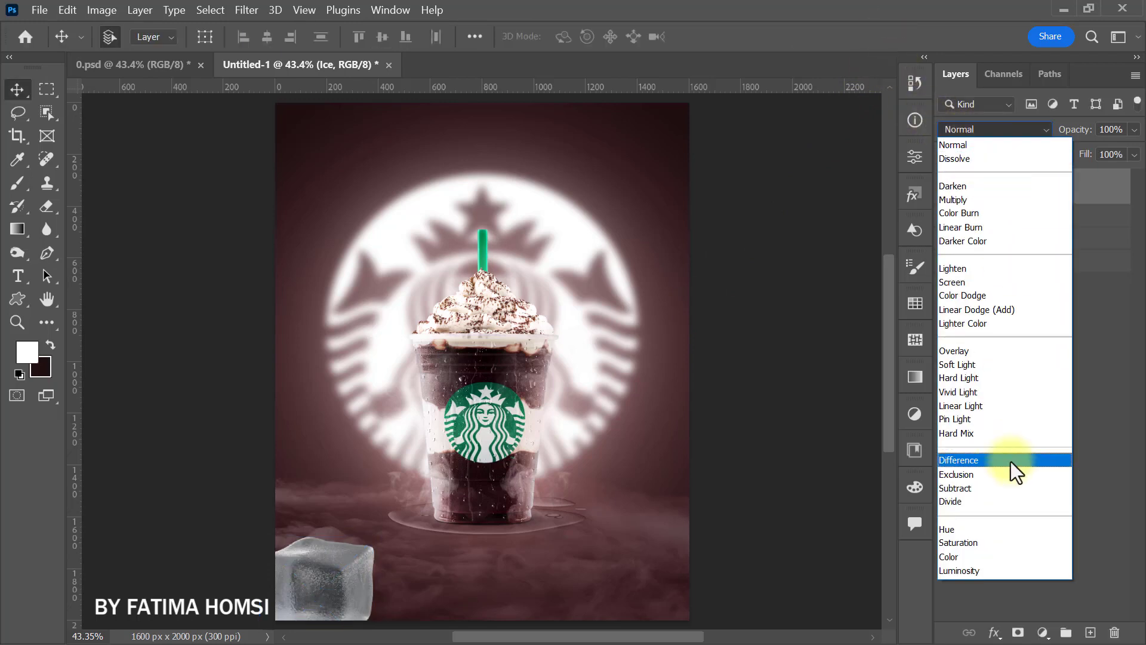
{"action": "left_click", "coordinate": [1010, 568]}
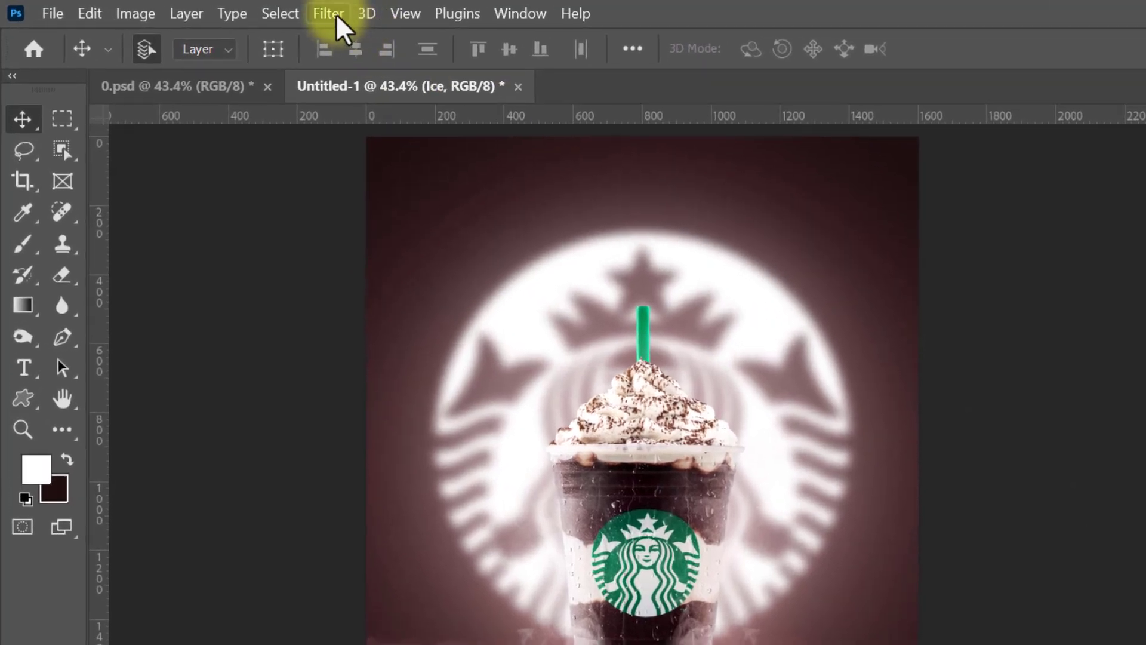
{"action": "left_click", "coordinate": [335, 15]}
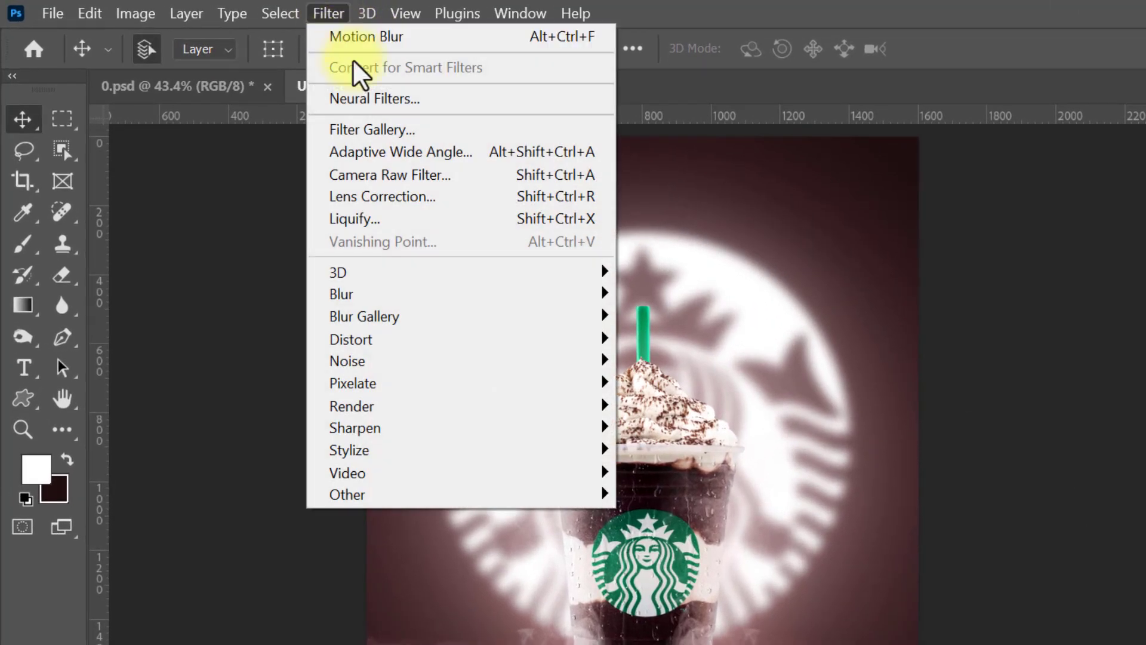
{"action": "mouse_move", "coordinate": [414, 299]}
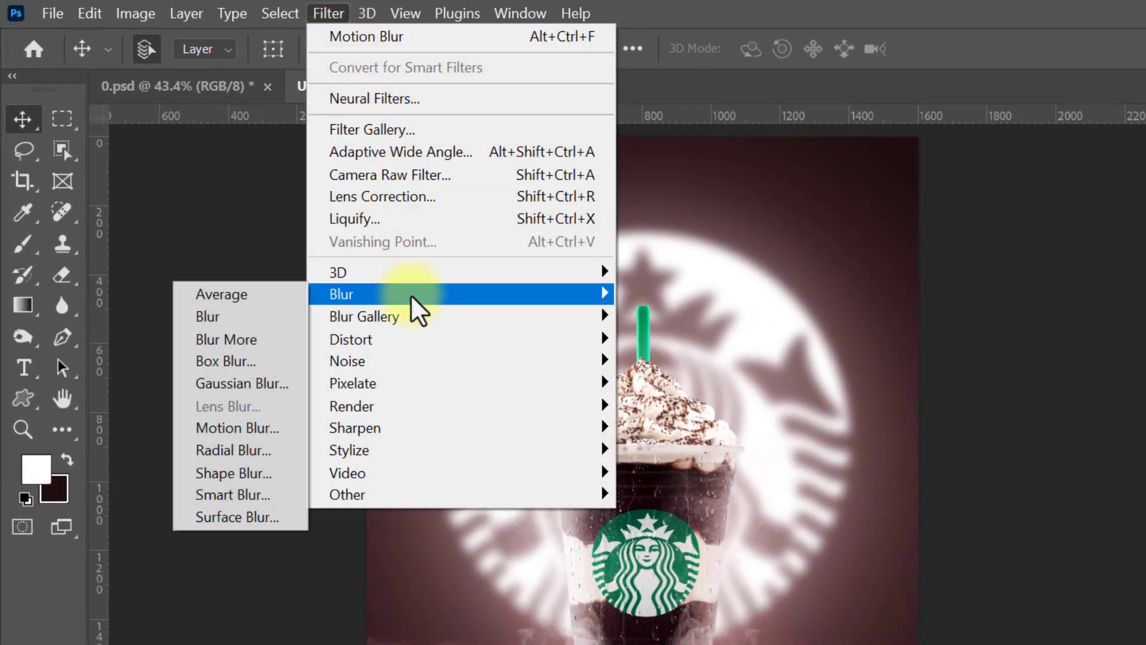
{"action": "left_click", "coordinate": [282, 425]}
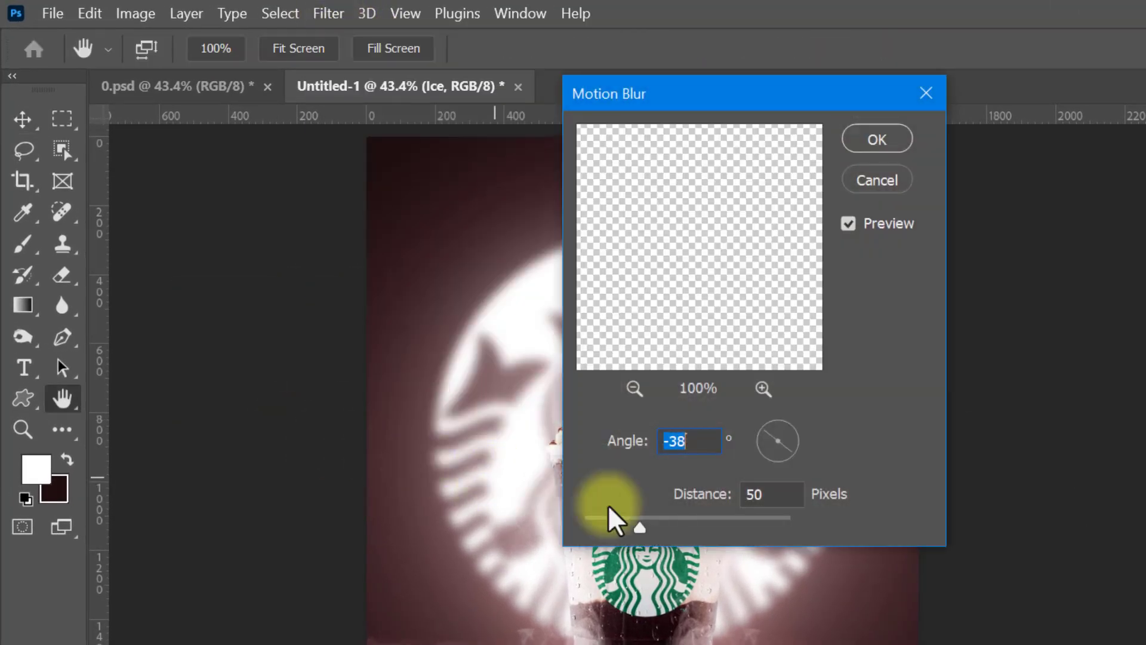
{"action": "type", "text": "5"}
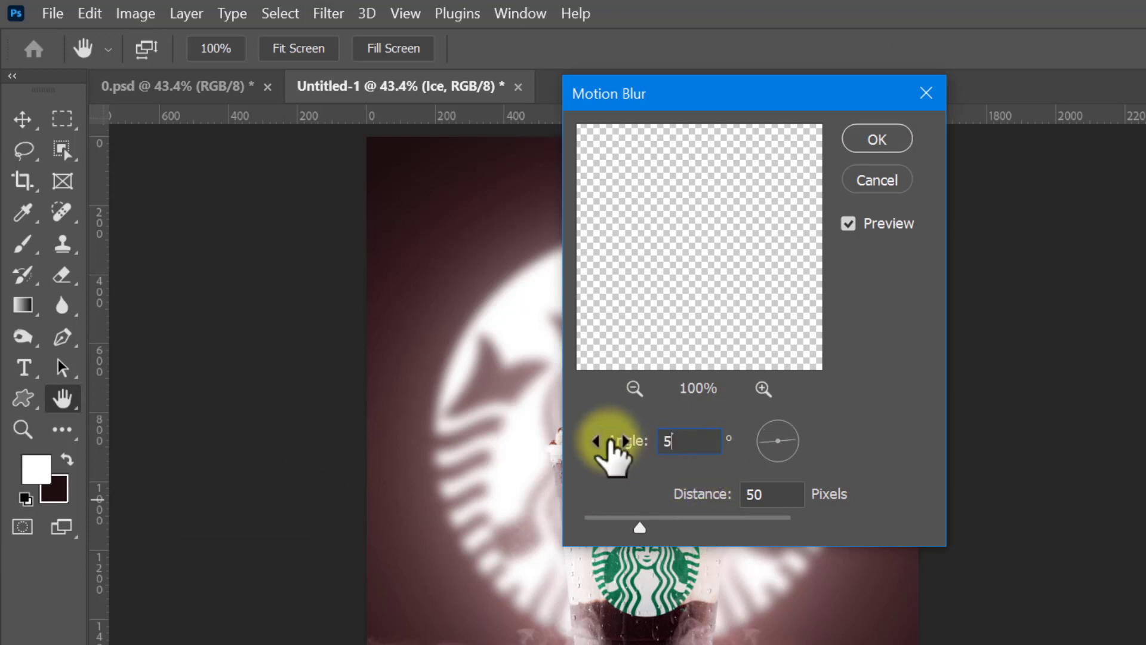
{"action": "type", "text": "0"}
{"action": "key", "text": "Tab"}
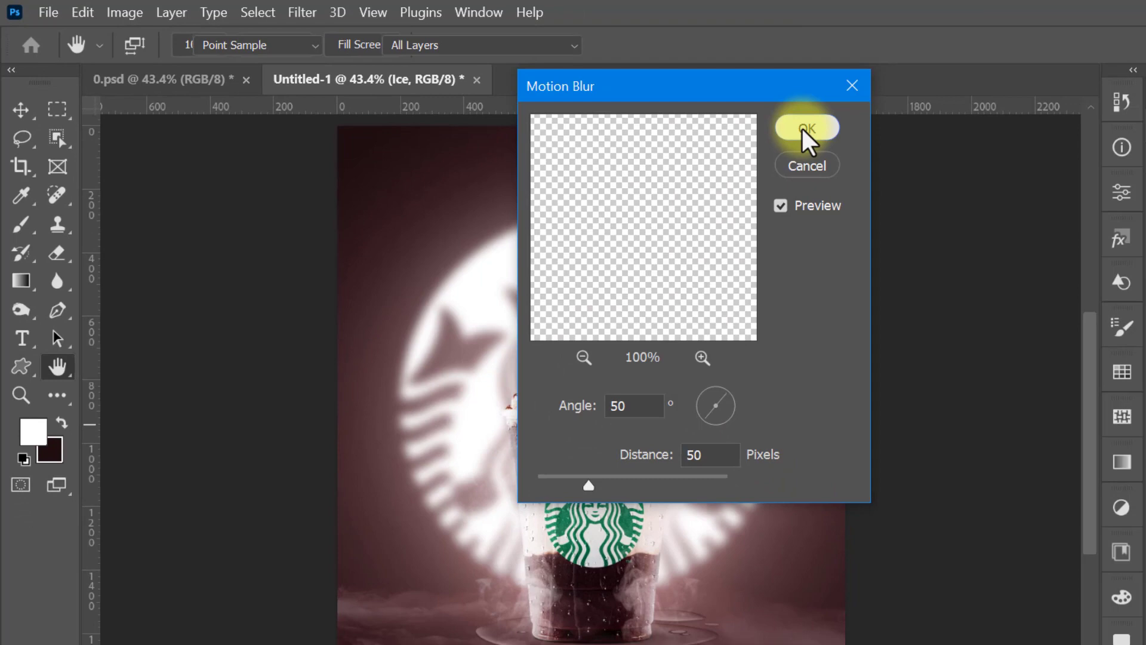
{"action": "left_click", "coordinate": [876, 139]}
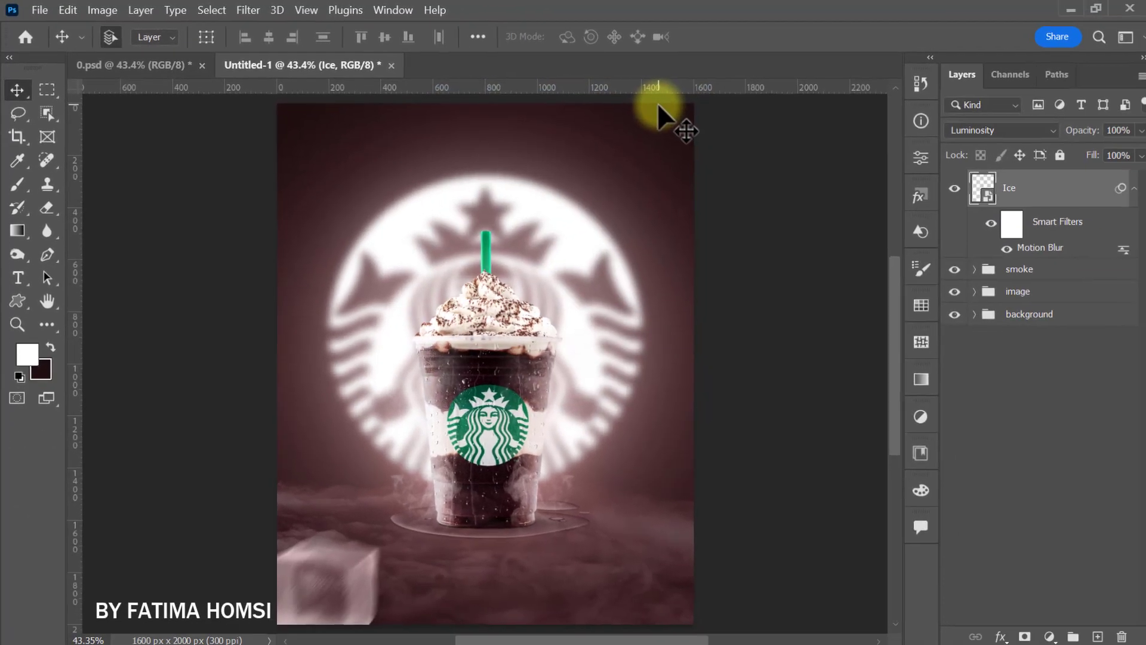
- Duplicate the Ice layer, then flip the copy vertically and horizontally and place it at 22.43% scale, about X 1525 px, Y 1235 px
{"action": "key", "text": "ctrl+j"}
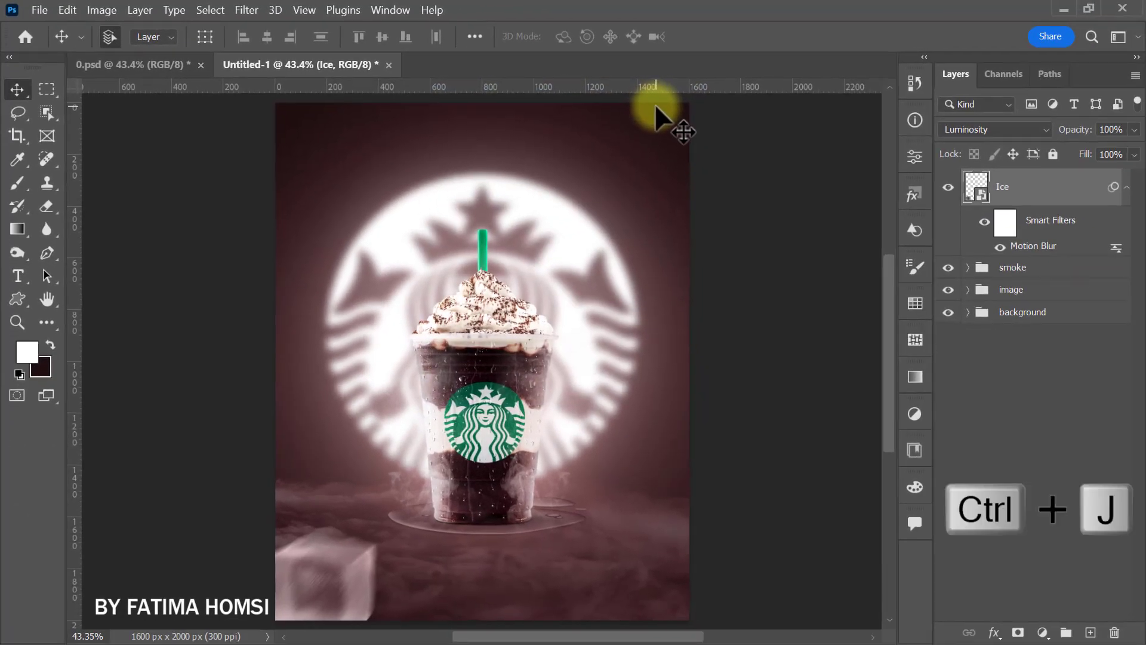
{"action": "key", "text": "ctrl+t"}
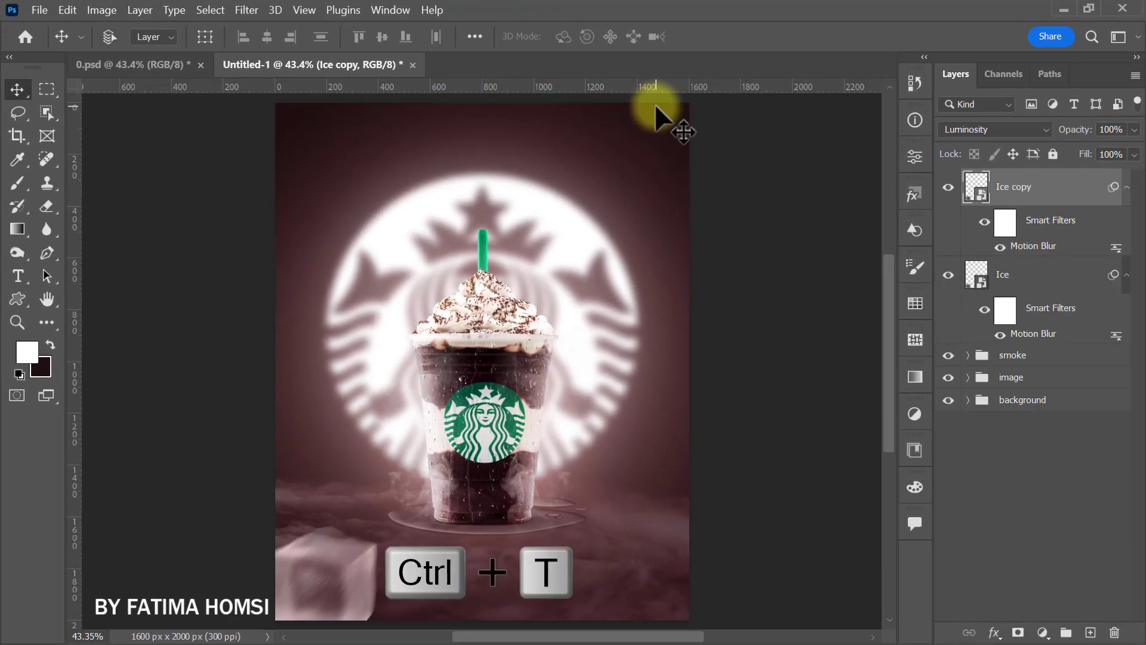
{"action": "left_click_drag", "start_coordinate": [322, 566], "coordinate": [572, 424]}
{"action": "right_click", "coordinate": [572, 423]}
{"action": "left_click", "coordinate": [591, 417]}
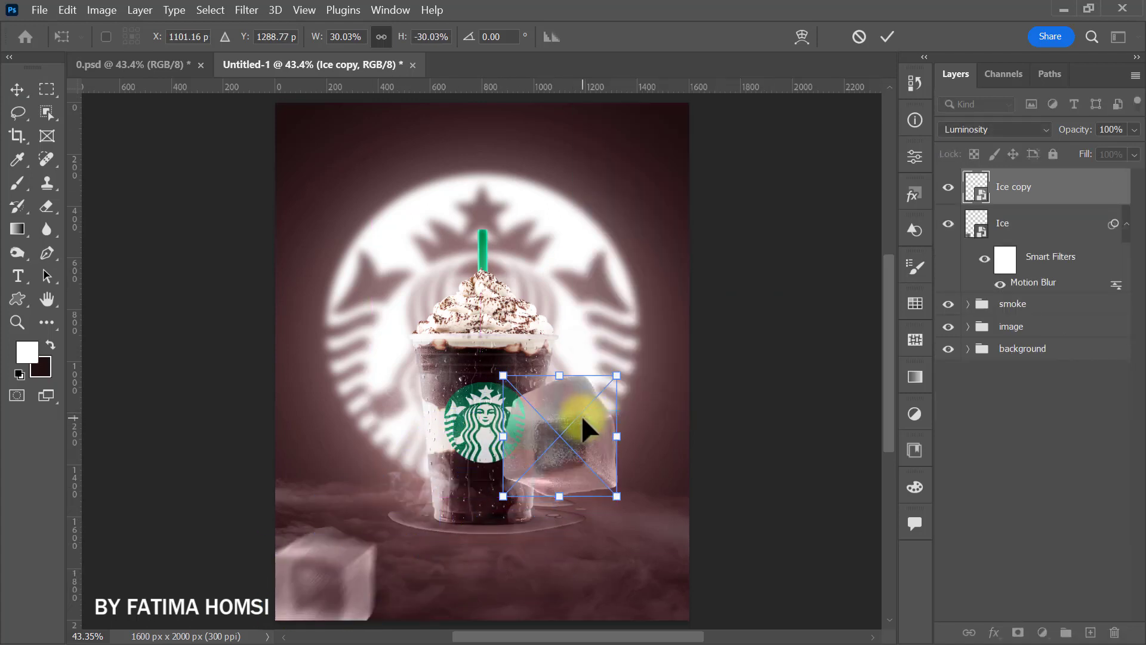
{"action": "right_click", "coordinate": [583, 415]}
{"action": "left_click", "coordinate": [633, 394]}
{"action": "left_click_drag", "start_coordinate": [594, 418], "coordinate": [680, 395]}
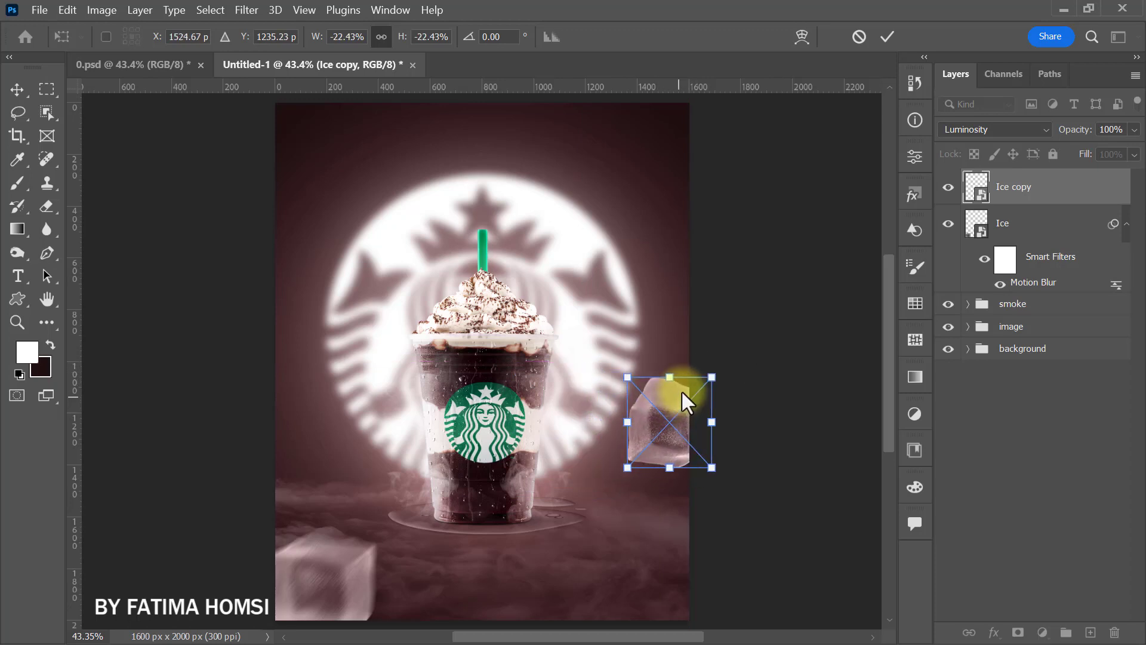
{"action": "left_click", "coordinate": [888, 37]}
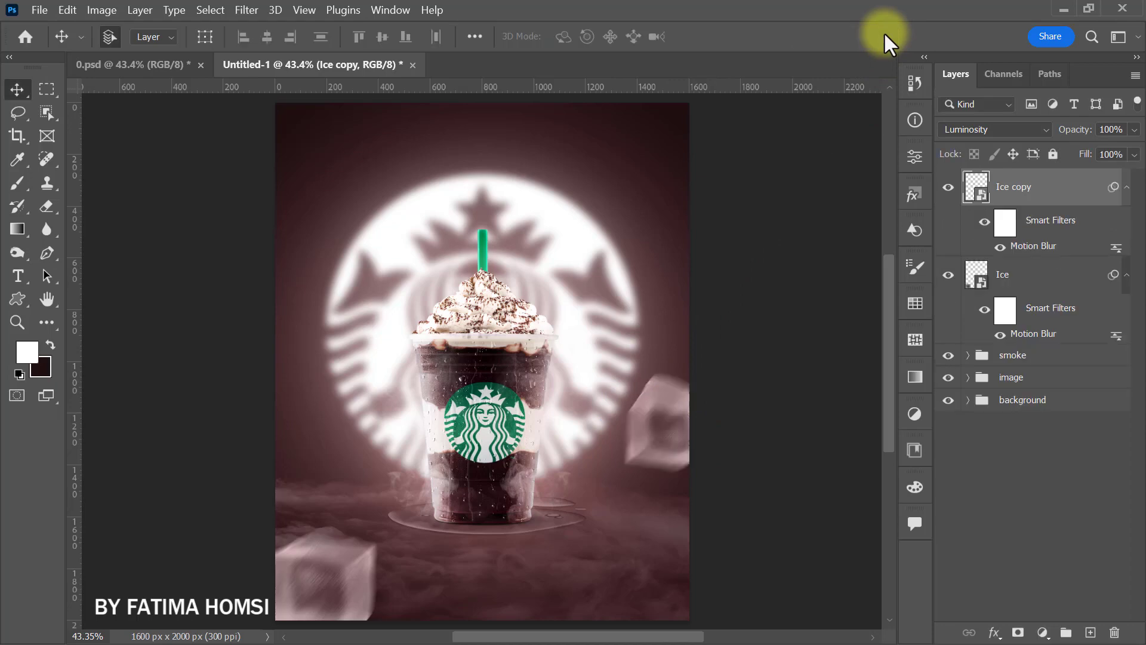
- Set the Motion Blur angle of the Ice copy layer to -50°
{"action": "double_click", "coordinate": [1023, 246]}
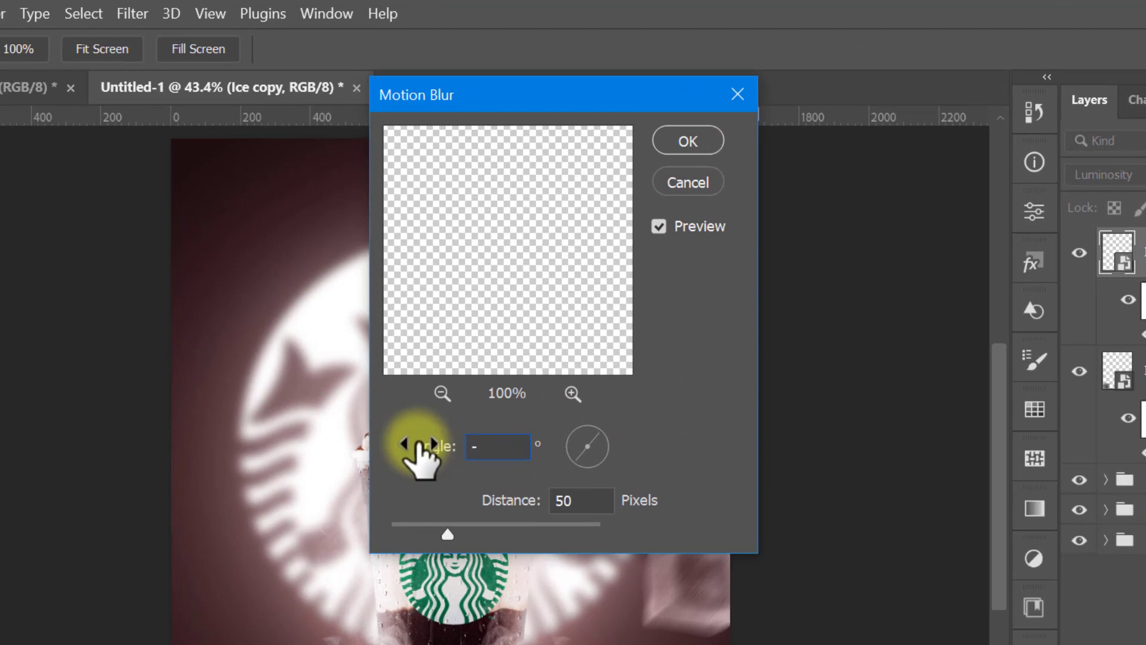
{"action": "type", "text": "-50"}
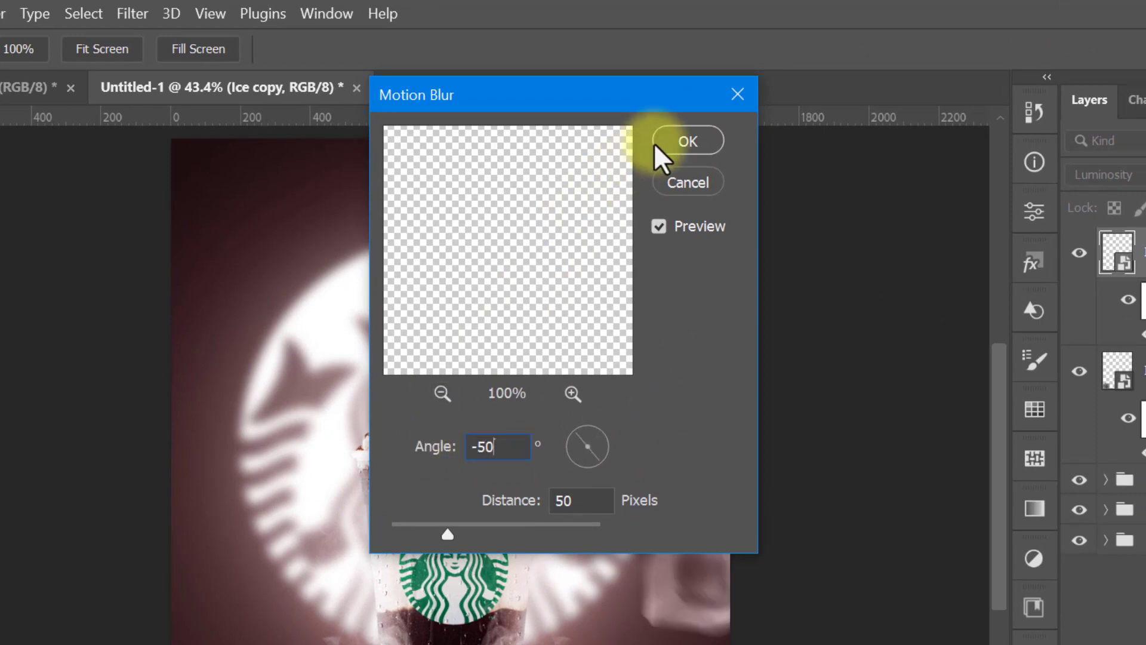
{"action": "left_click", "coordinate": [666, 139]}
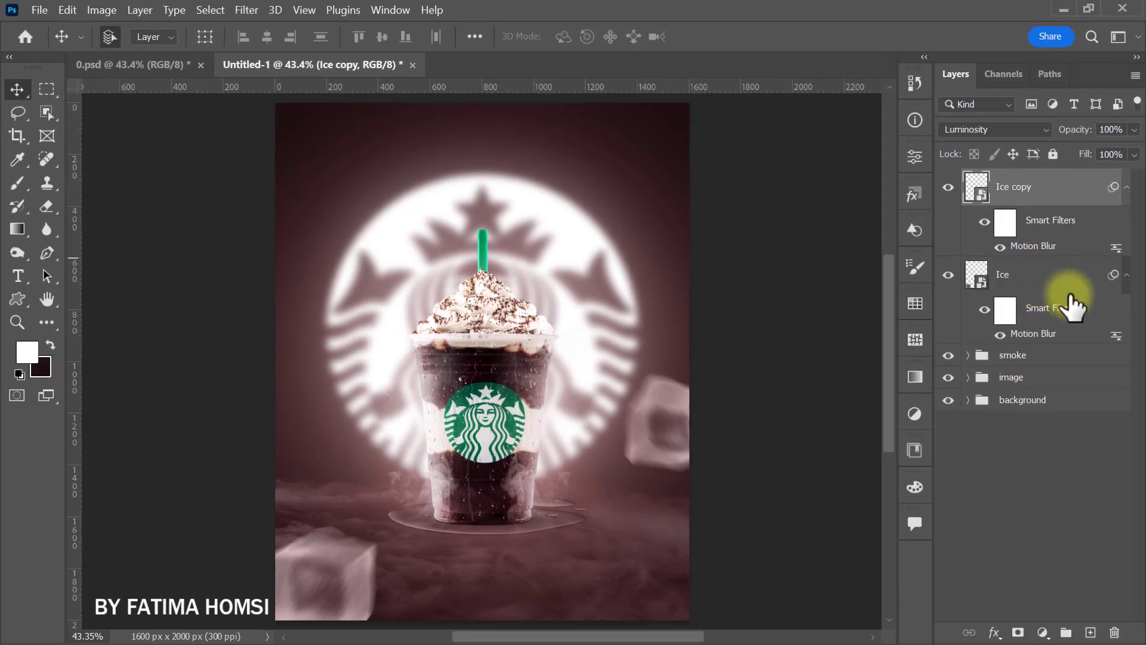
- Add a new layer above the Ice layer and clip it to Ice
{"action": "left_click", "coordinate": [1049, 287]}
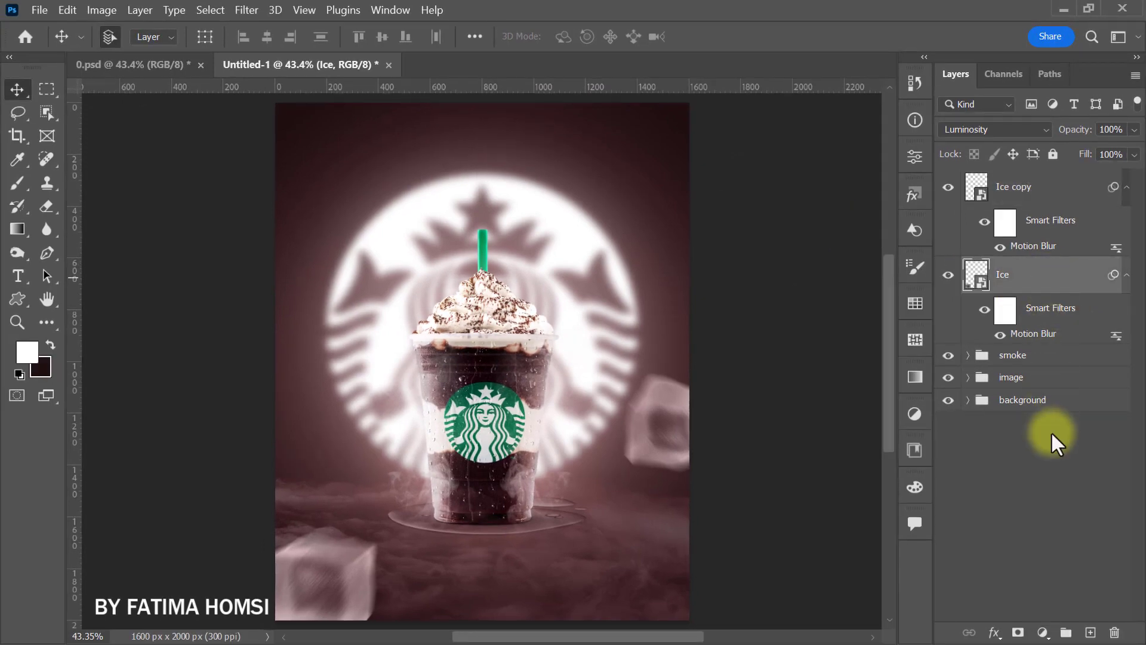
{"action": "left_click", "coordinate": [1091, 633]}
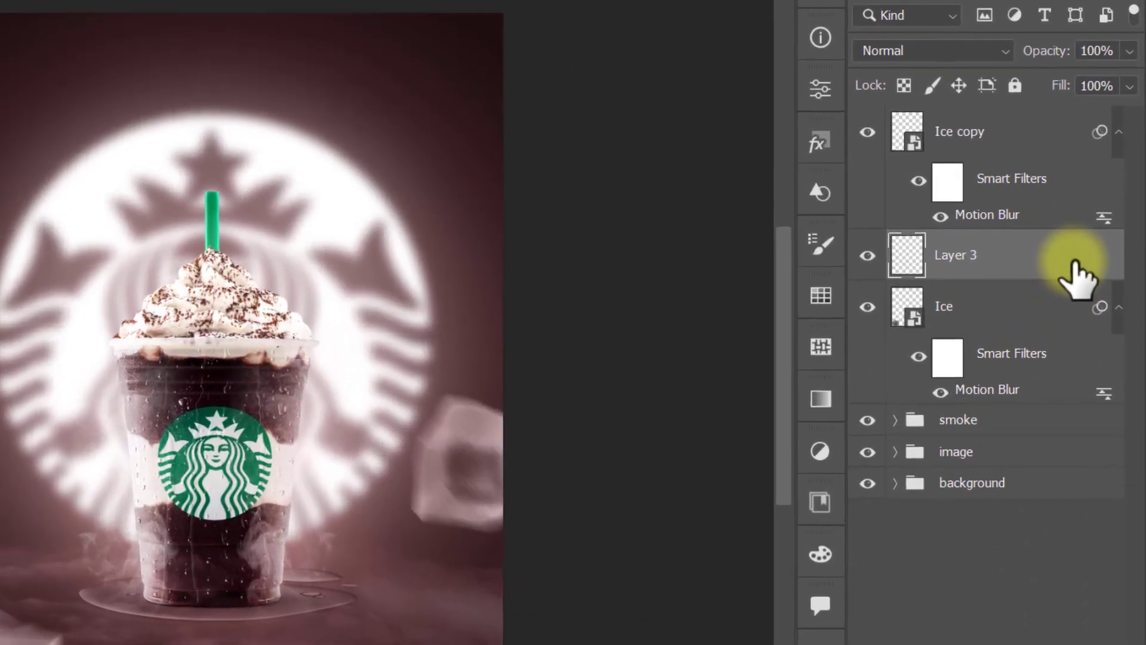
{"action": "right_click", "coordinate": [1094, 277]}
{"action": "left_click", "coordinate": [1020, 414]}
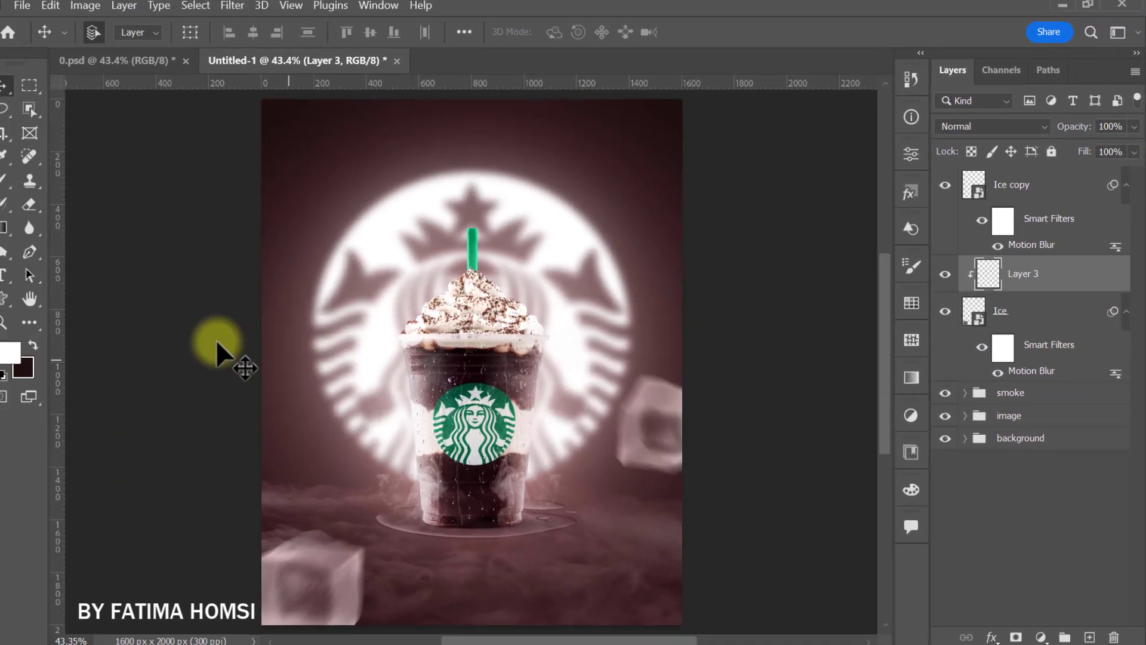
- Ready the Brush tool with white #ffffff and set the opacity of the layer clipped to Ice to 39%
{"action": "left_click", "coordinate": [3, 181]}
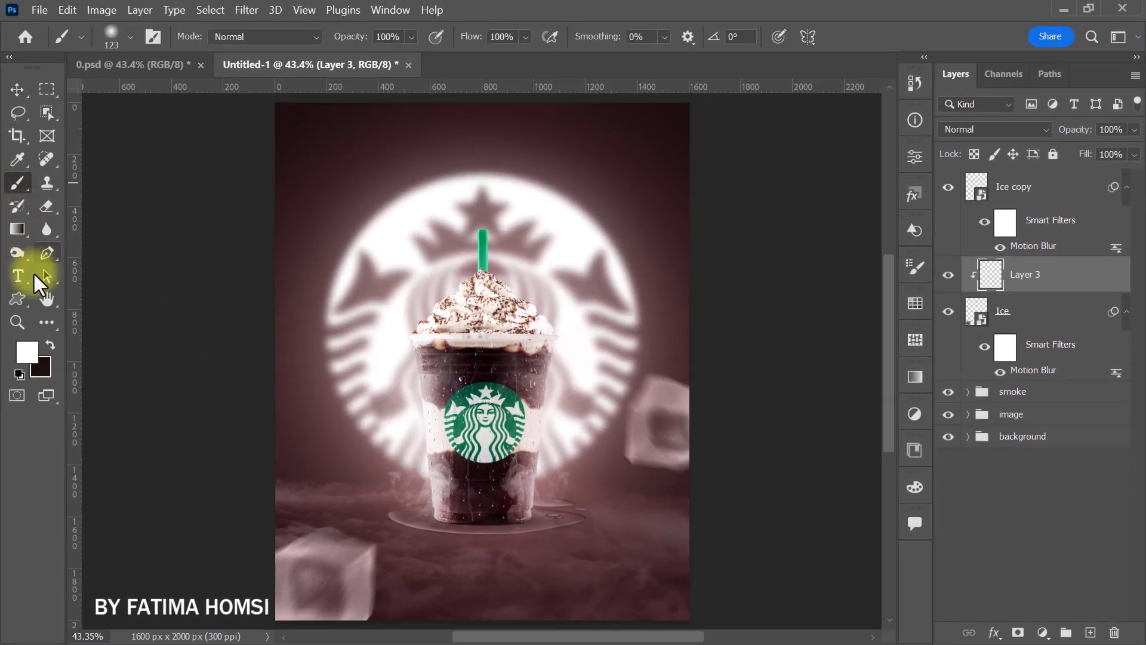
{"action": "left_click", "coordinate": [10, 350]}
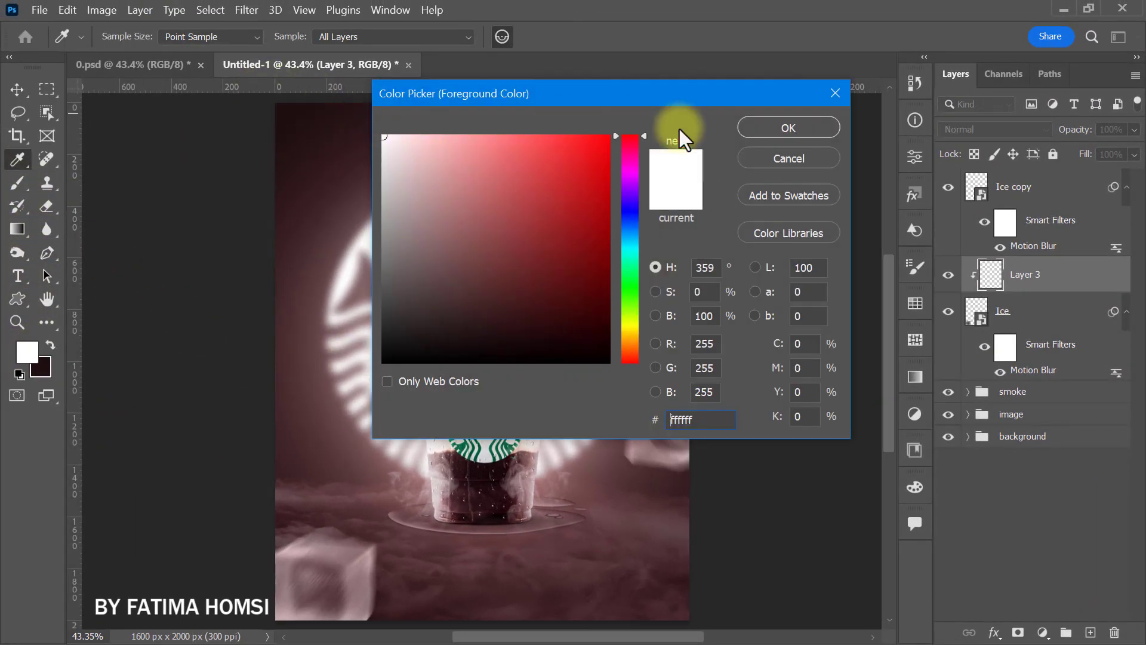
{"action": "left_click", "coordinate": [747, 127]}
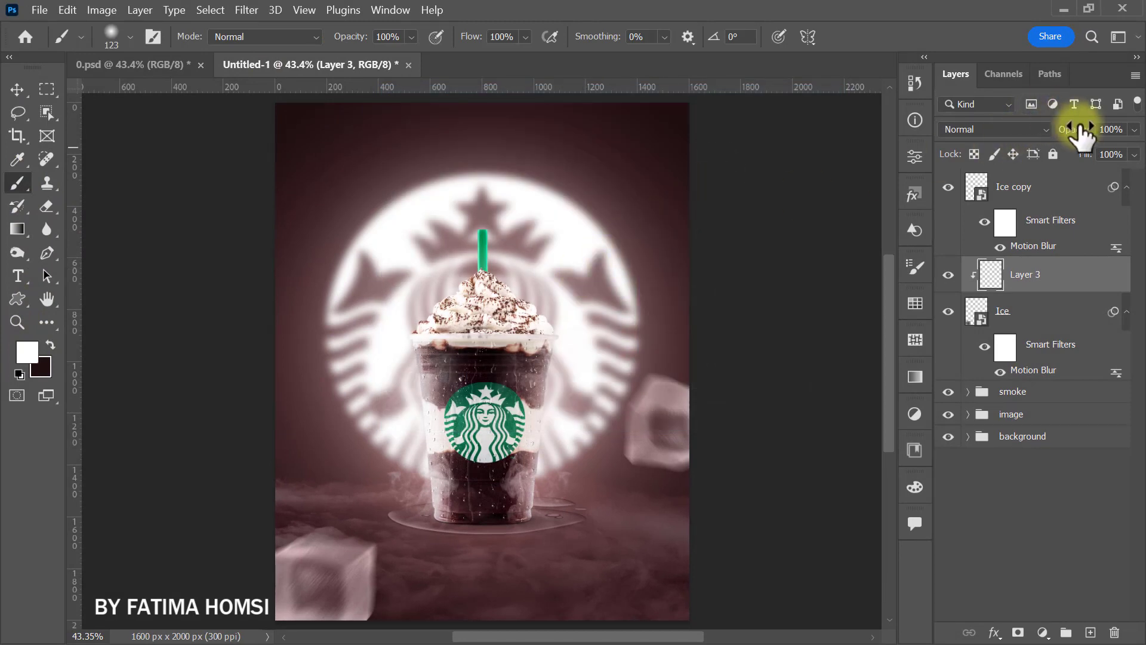
{"action": "left_click_drag", "start_coordinate": [1063, 137], "coordinate": [1028, 137]}
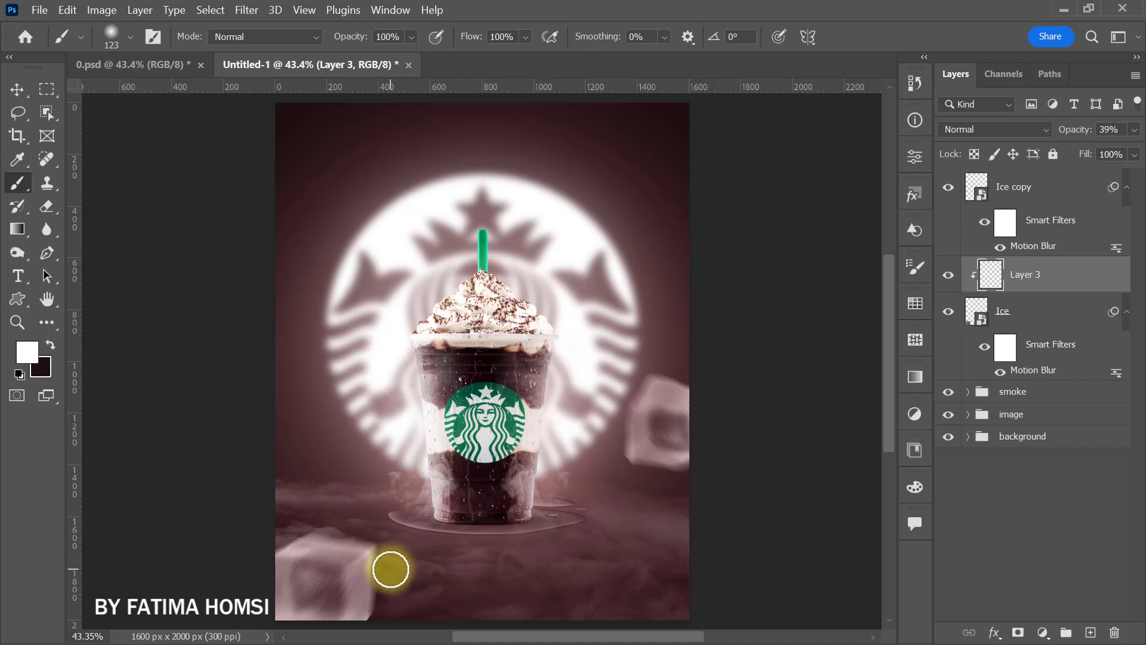
- Add a new layer above Ice copy and clip it to that layer
{"action": "left_click", "coordinate": [1050, 187]}
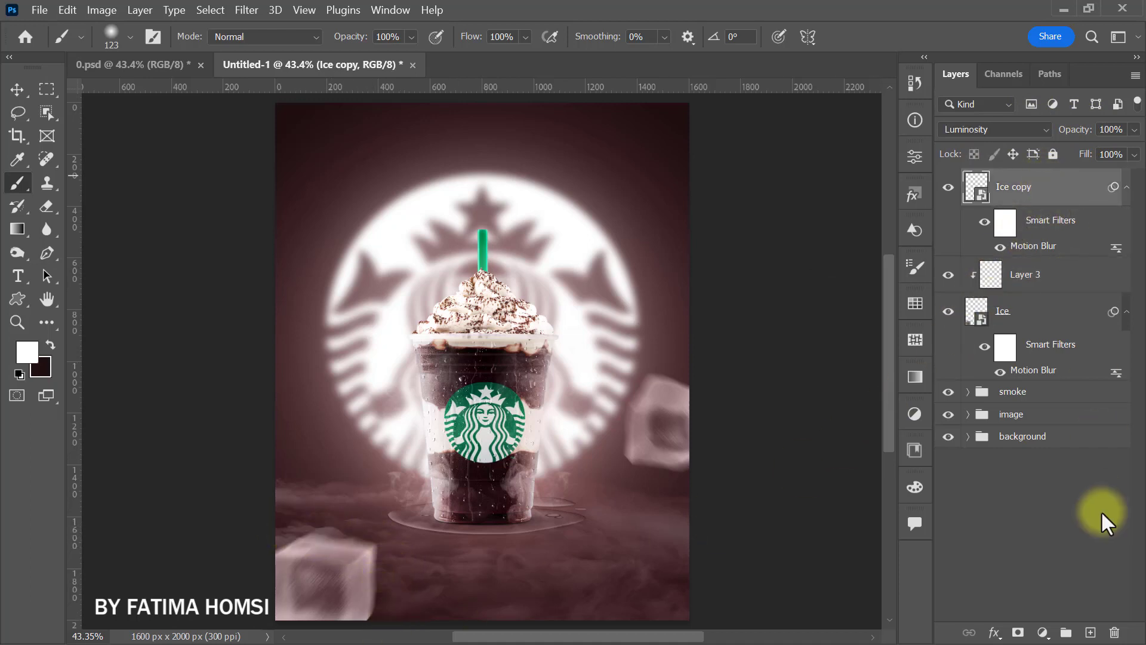
{"action": "left_click", "coordinate": [1090, 632]}
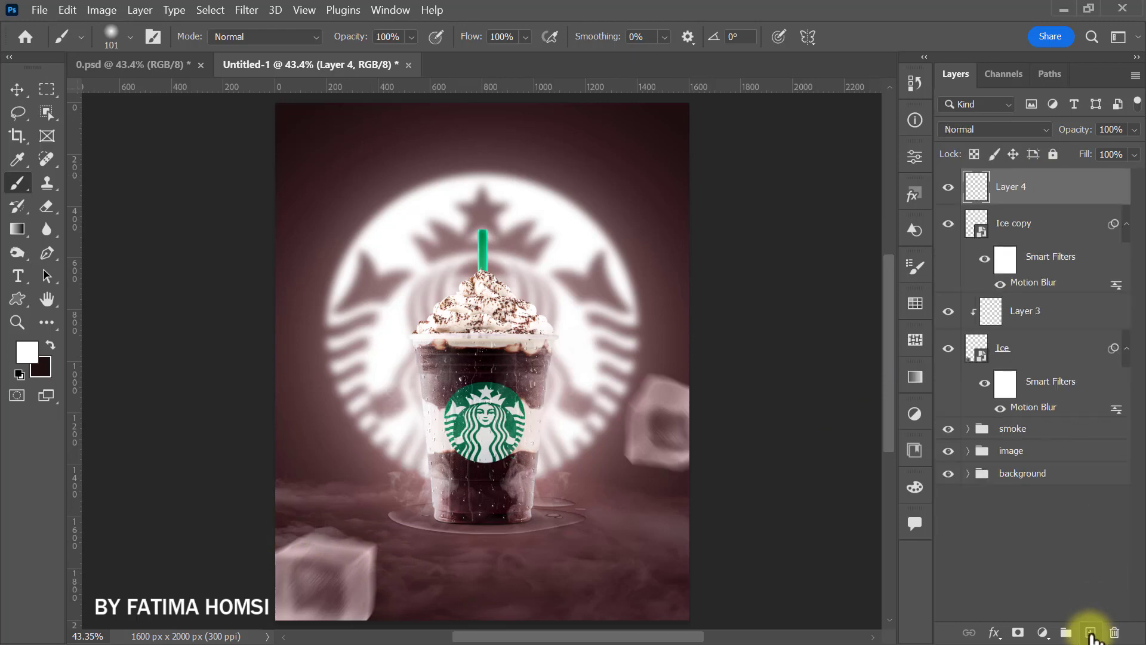
{"action": "right_click", "coordinate": [1083, 192]}
{"action": "left_click", "coordinate": [1048, 387]}
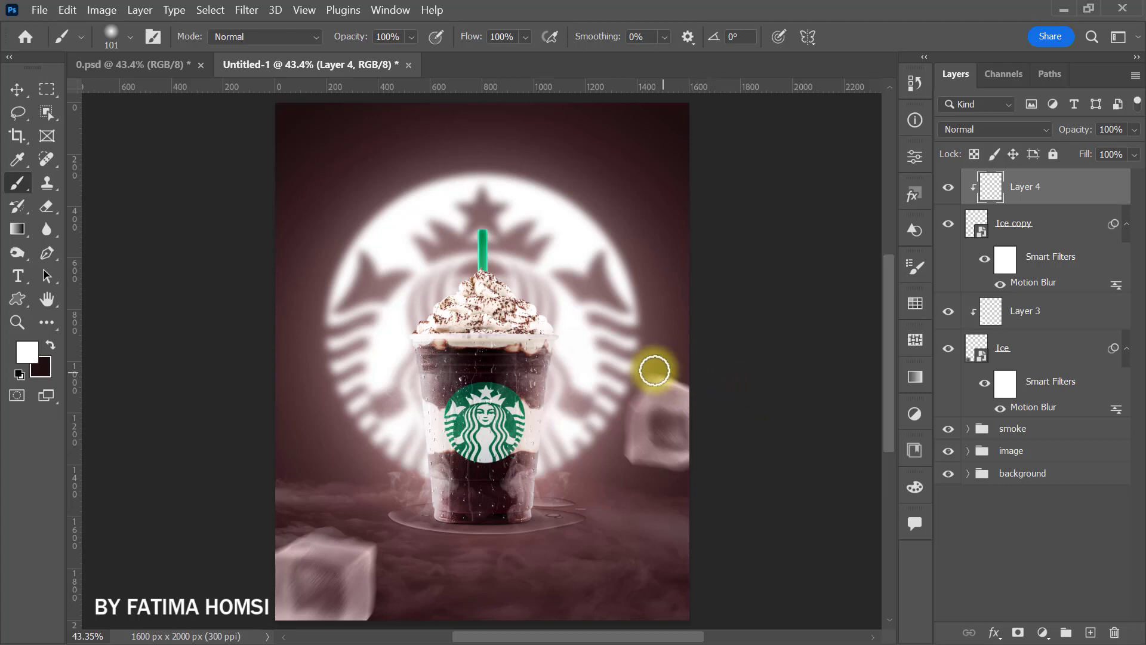
- Set the Motion Blur distance of the Ice copy layer to 40 pixels
{"action": "left_click", "coordinate": [1028, 286]}
{"action": "double_click", "coordinate": [1034, 285]}
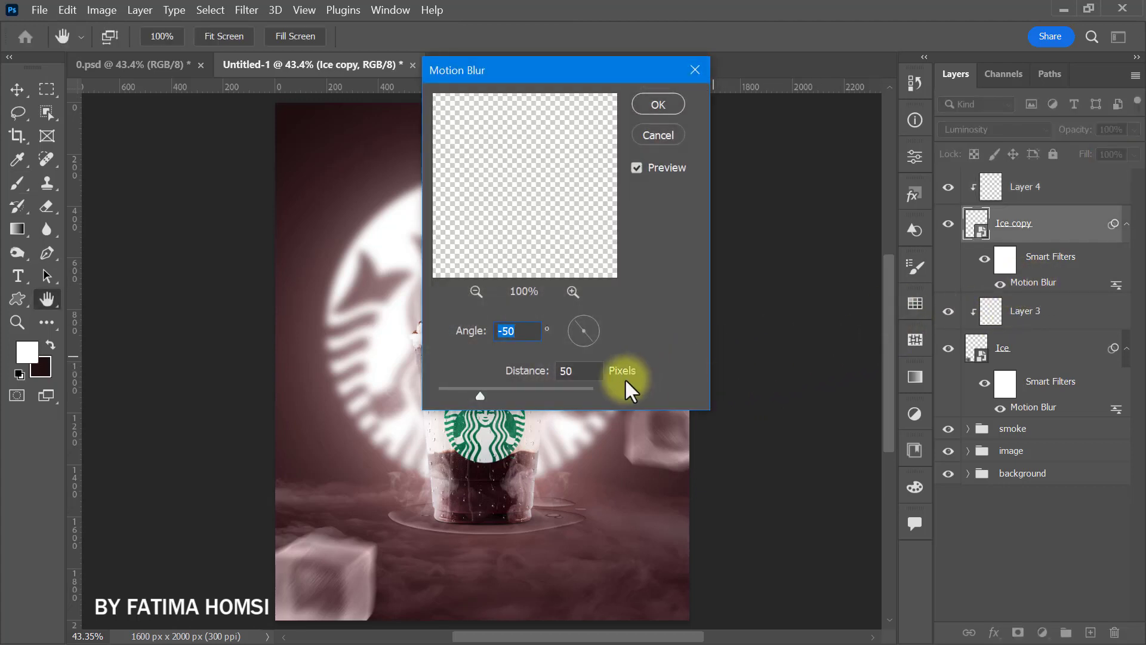
{"action": "double_click", "coordinate": [574, 371]}
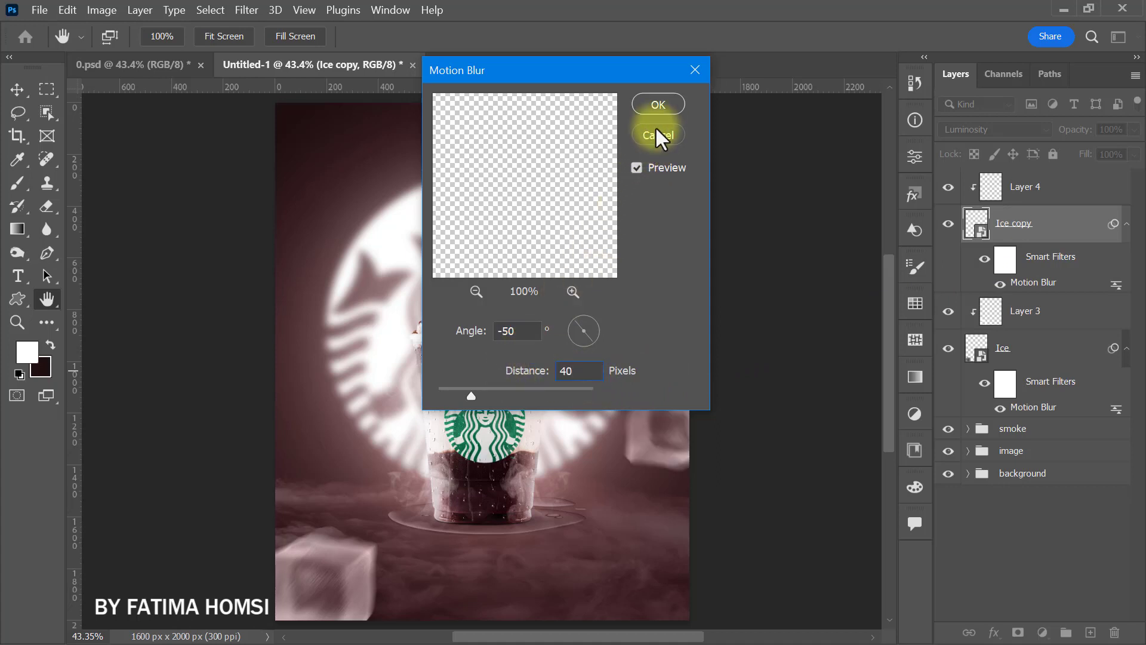
{"action": "left_click", "coordinate": [659, 106]}
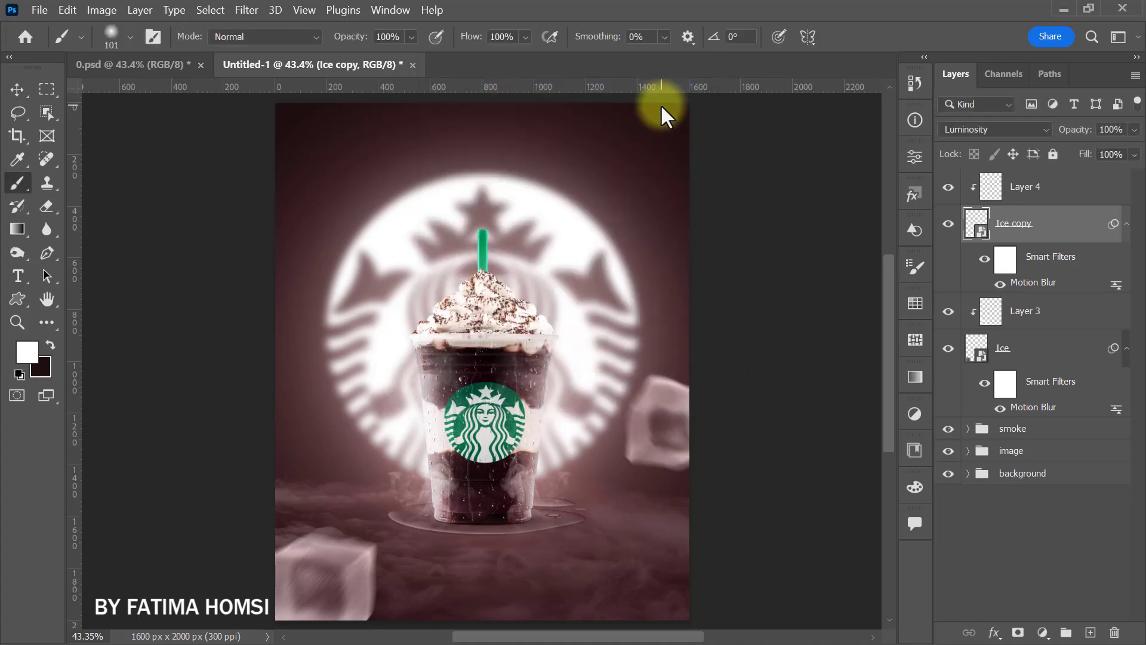
- Group both ice cube layers and their clipped layers, and name the group ice
{"action": "left_click", "coordinate": [1083, 194], "text": "shift"}
{"action": "left_click", "coordinate": [1079, 347], "text": "shift"}
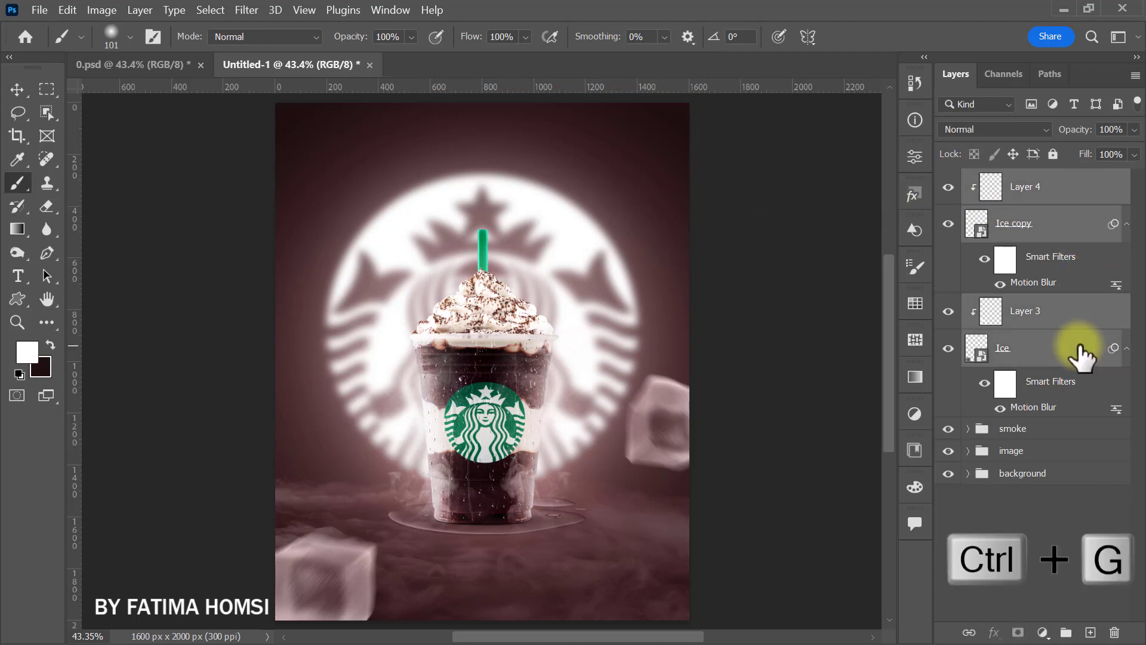
{"action": "key", "text": "ctrl+g"}
{"action": "double_click", "coordinate": [1033, 179]}
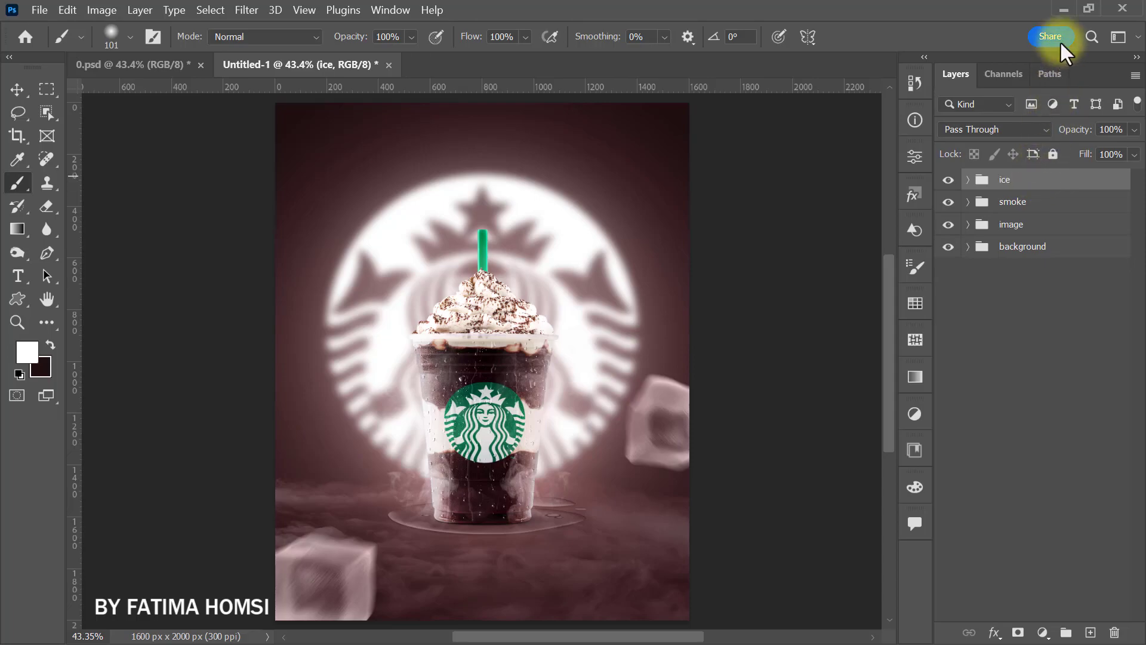
- Place the lens 2 image from the photos folder into the poster, rotate it upright, and set its blend mode to Screen
{"action": "left_click", "coordinate": [1063, 11]}
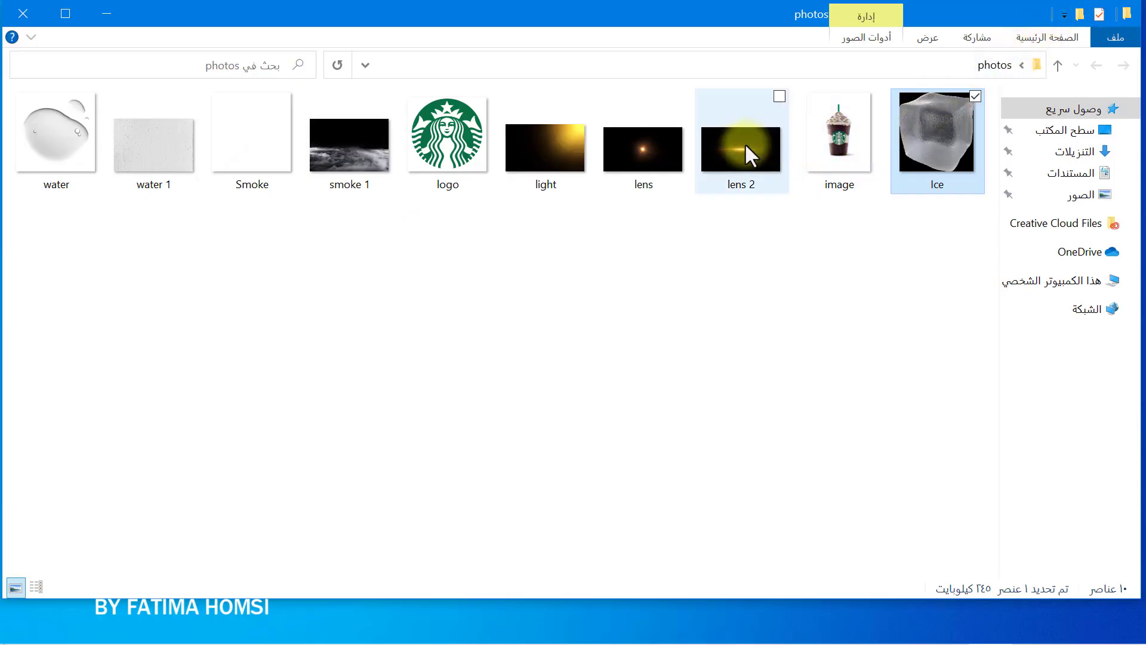
{"action": "left_click_drag", "start_coordinate": [743, 143], "coordinate": [534, 493]}
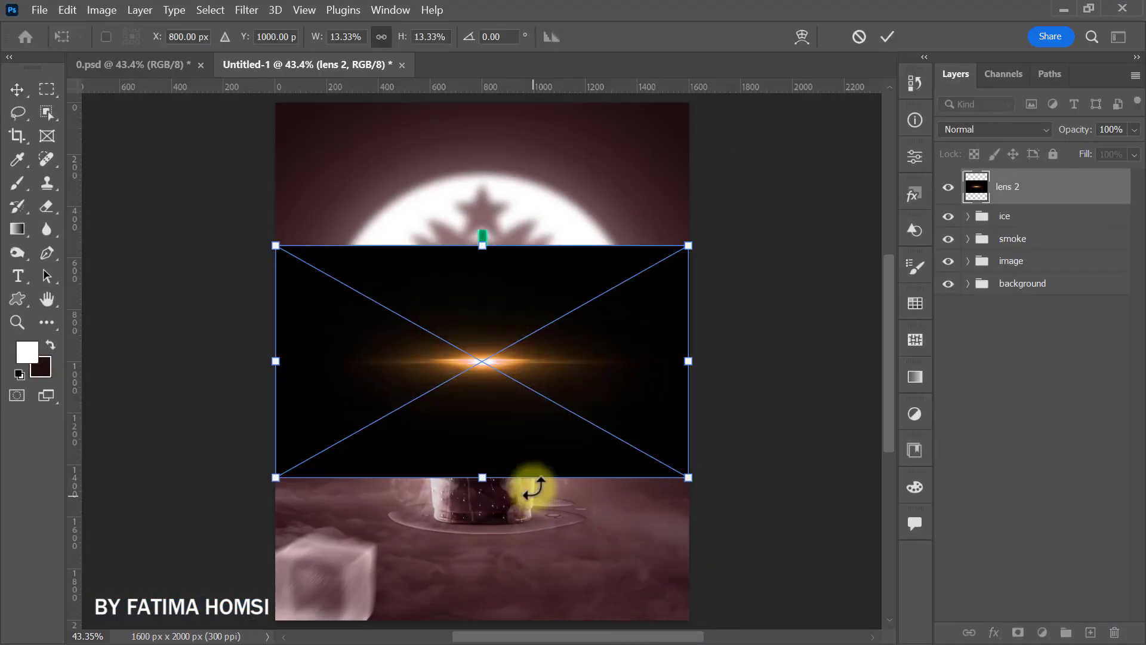
{"action": "left_click_drag", "start_coordinate": [509, 211], "coordinate": [657, 391]}
{"action": "left_click", "coordinate": [889, 52]}
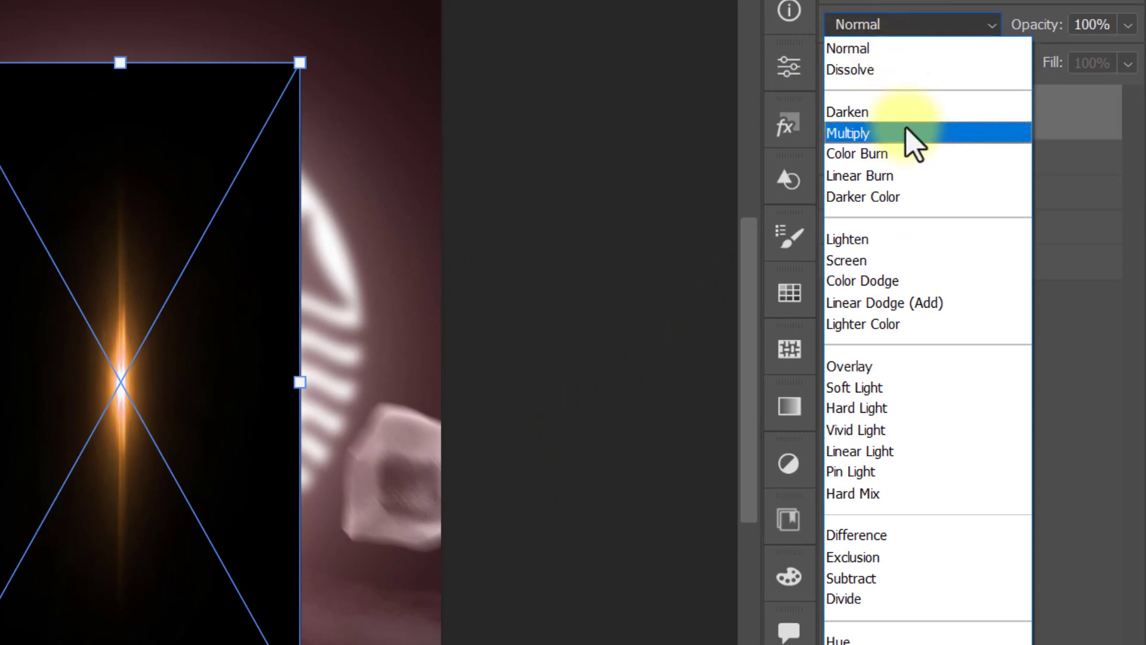
{"action": "left_click", "coordinate": [908, 261]}
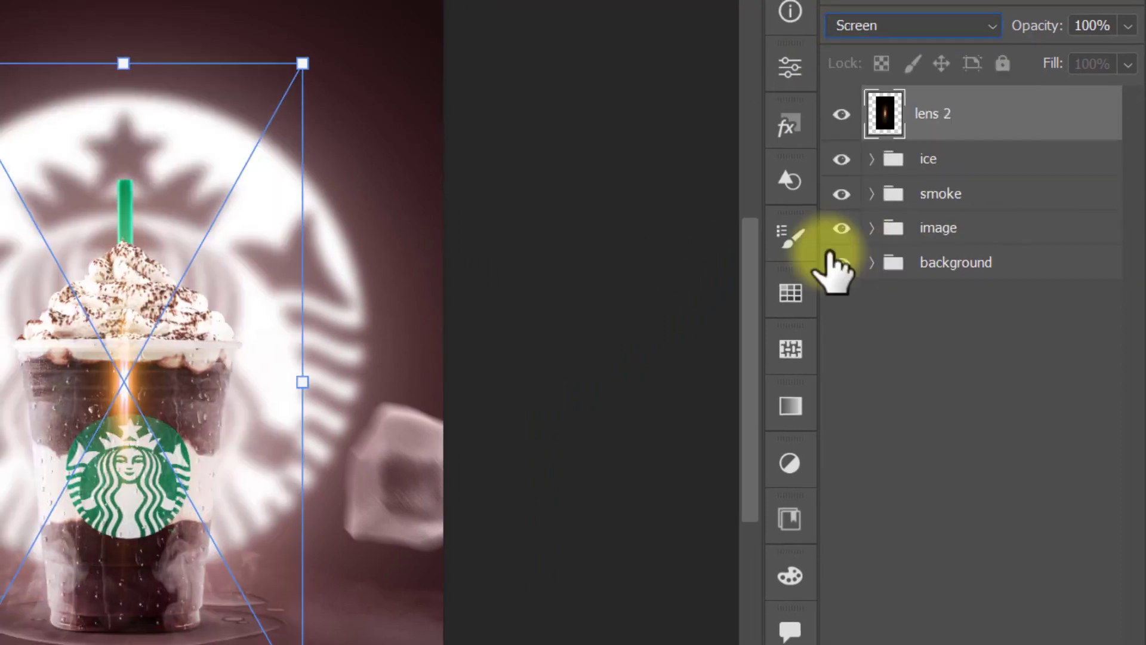
- Scale lens 2 to about 9.31%, rotate it to about 88.85°, and position the flare along the cup's left edge
{"action": "left_click_drag", "start_coordinate": [300, 62], "coordinate": [216, 214]}
{"action": "left_click_drag", "start_coordinate": [542, 252], "coordinate": [477, 360]}
{"action": "left_click_drag", "start_coordinate": [537, 334], "coordinate": [545, 341]}
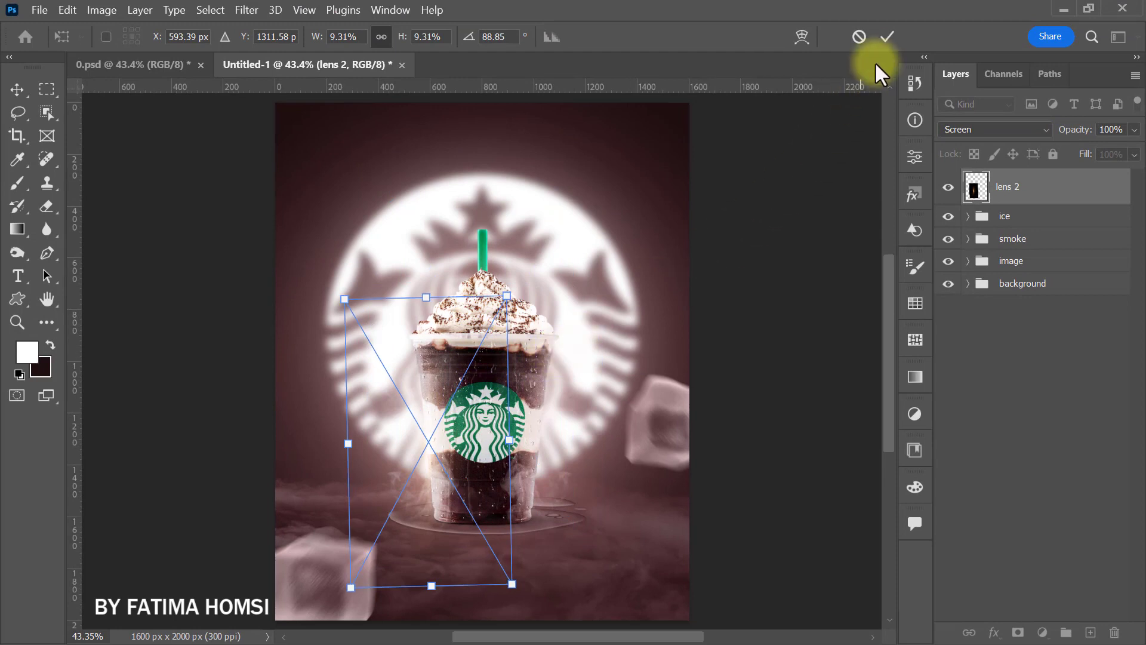
{"action": "left_click", "coordinate": [883, 34]}
- Colorize the lens 2 layer with Hue/Saturation at hue 349 and saturation 25
{"action": "key", "text": "ctrl+u"}
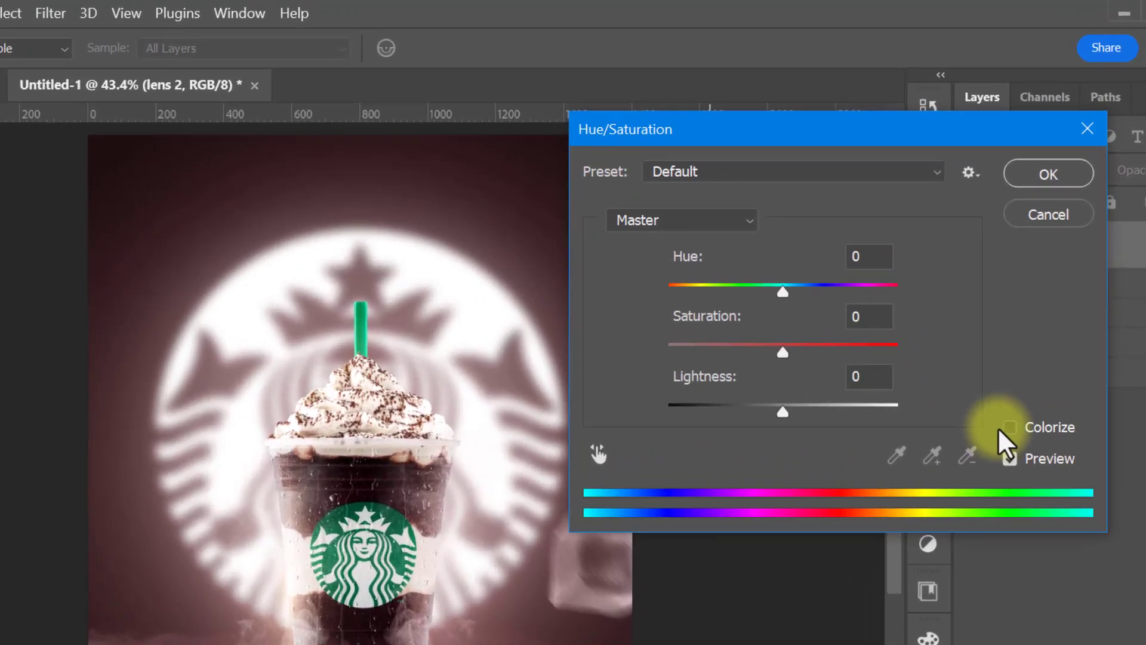
{"action": "left_click", "coordinate": [983, 345]}
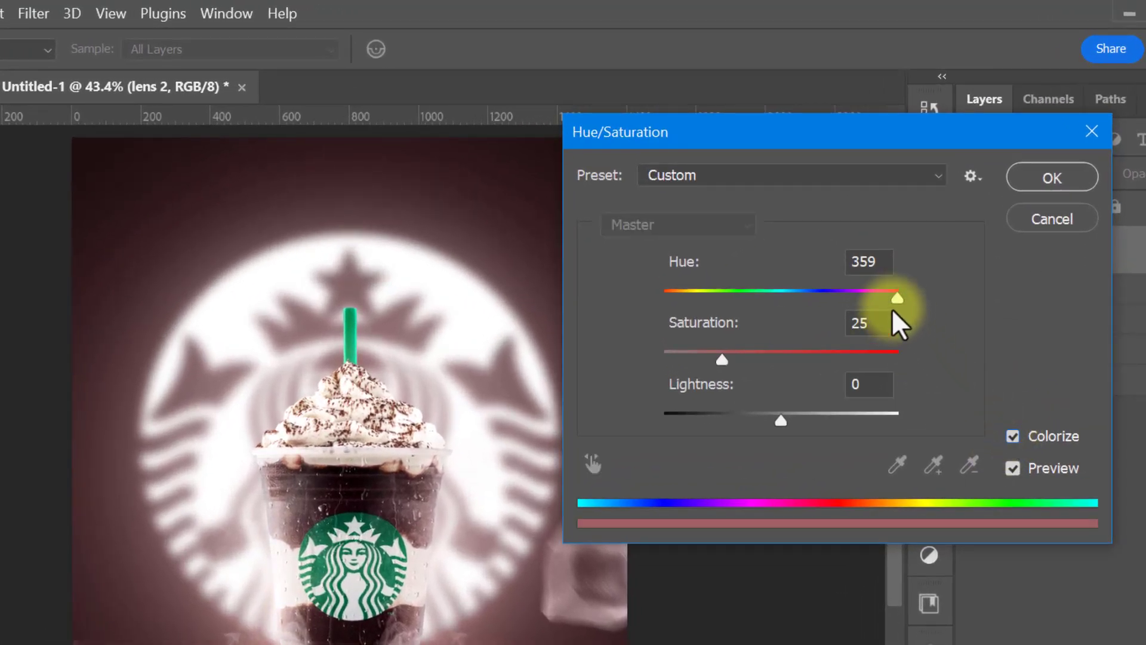
{"action": "left_click_drag", "start_coordinate": [895, 302], "coordinate": [892, 302]}
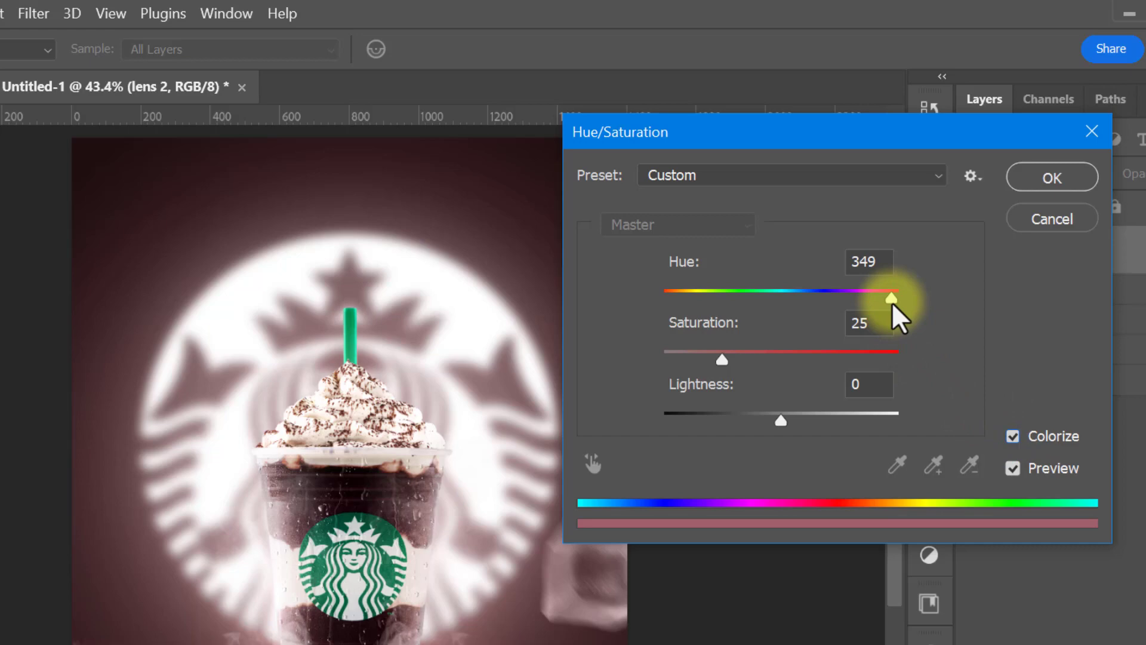
{"action": "left_click", "coordinate": [1023, 176]}
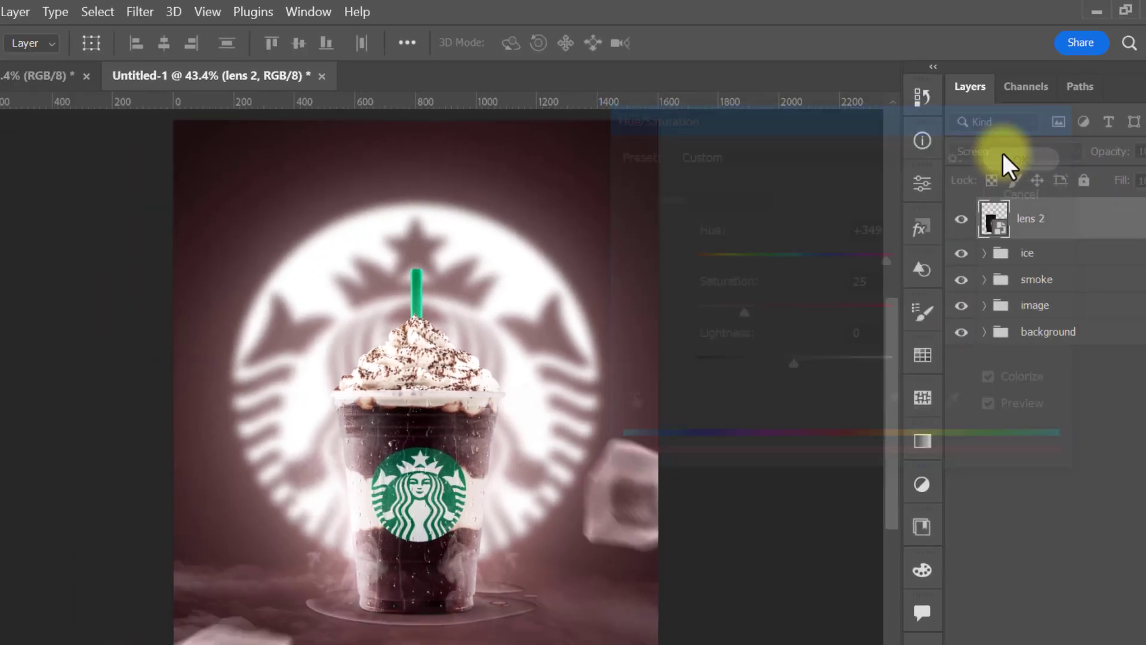
- Duplicate lens 2, flip the copy horizontally, and move it to the cup's right edge
{"action": "key", "text": "ctrl+j"}
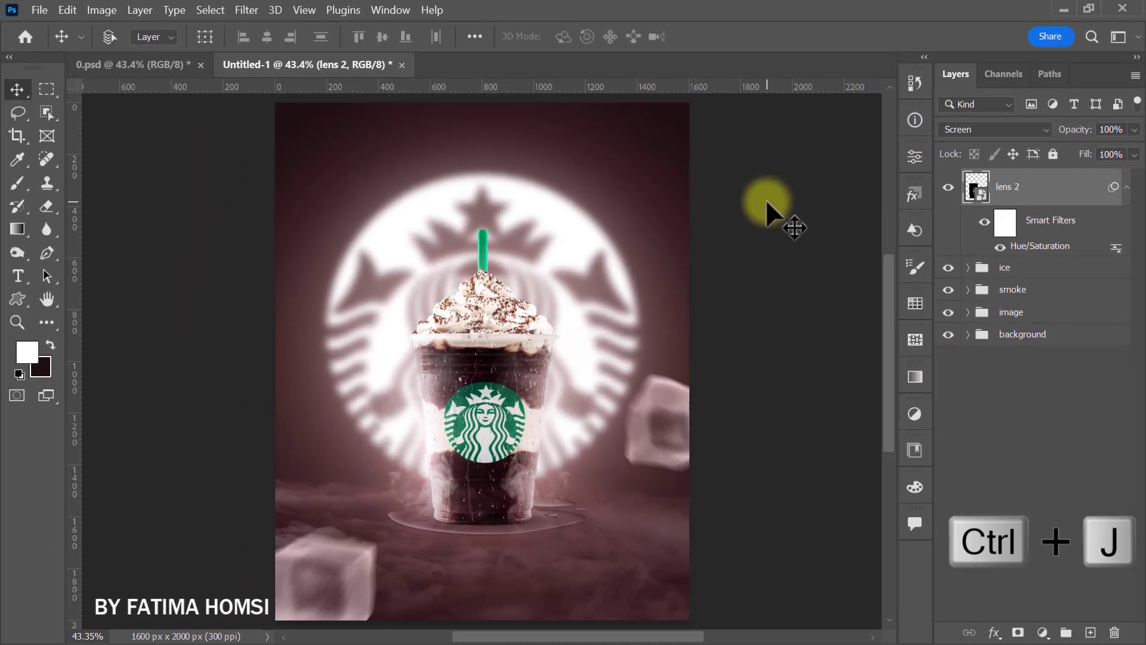
{"action": "key", "text": "ctrl+t"}
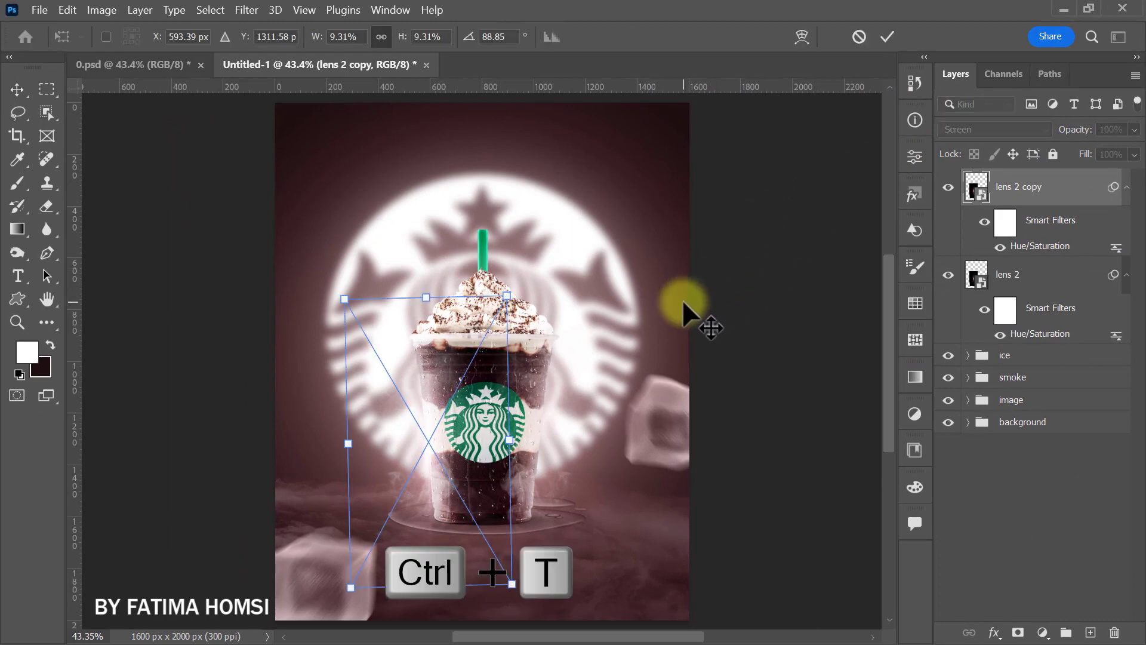
{"action": "right_click", "coordinate": [463, 400]}
{"action": "left_click", "coordinate": [537, 381]}
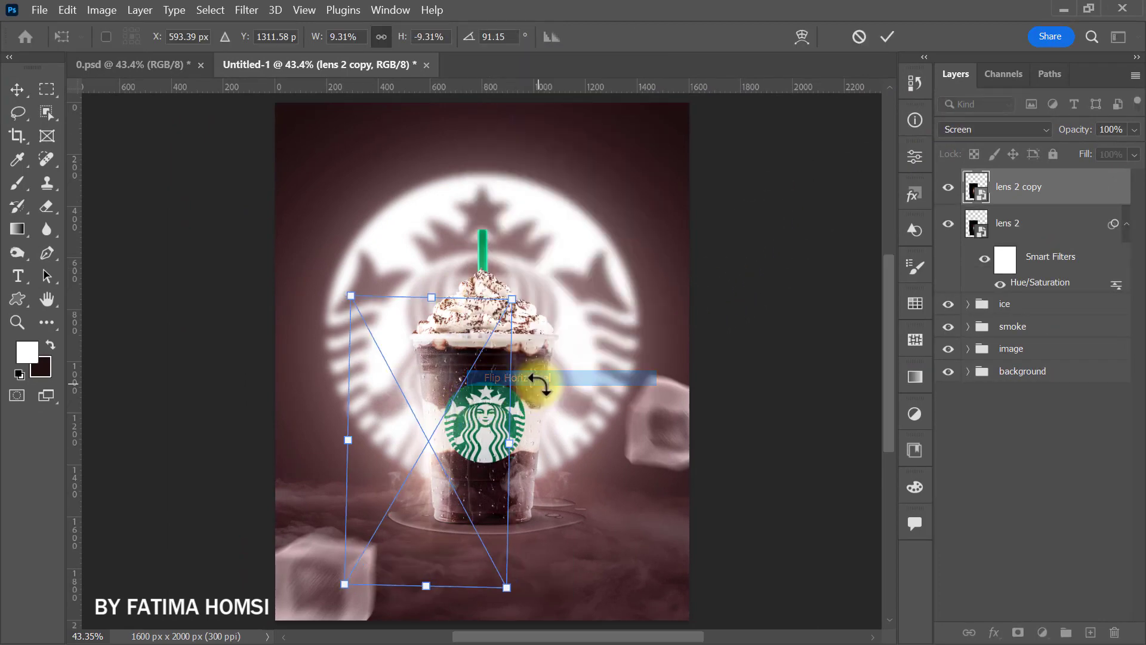
{"action": "left_click_drag", "start_coordinate": [446, 406], "coordinate": [558, 409]}
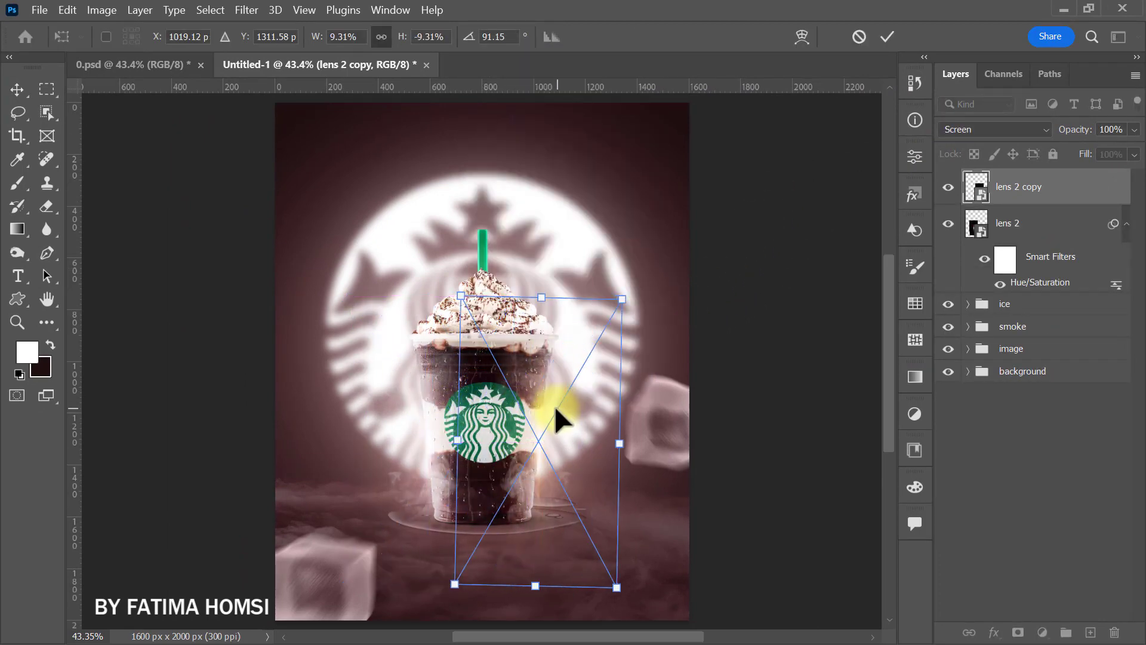
{"action": "left_click", "coordinate": [888, 37]}
- Duplicate lens 2 copy, shrink the duplicate to about 3.77%, rotate it to about 95.79°, and place it on the right ice cube's edge
{"action": "key", "text": "ctrl+j"}
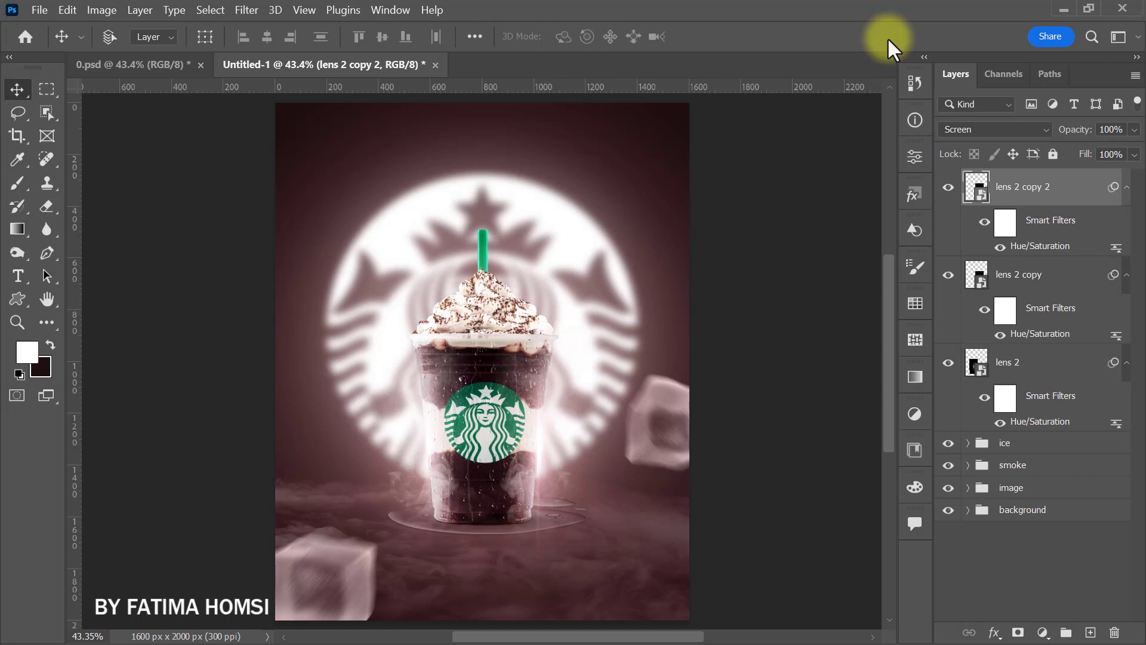
{"action": "key", "text": "ctrl+t"}
{"action": "left_click_drag", "start_coordinate": [604, 378], "coordinate": [679, 371]}
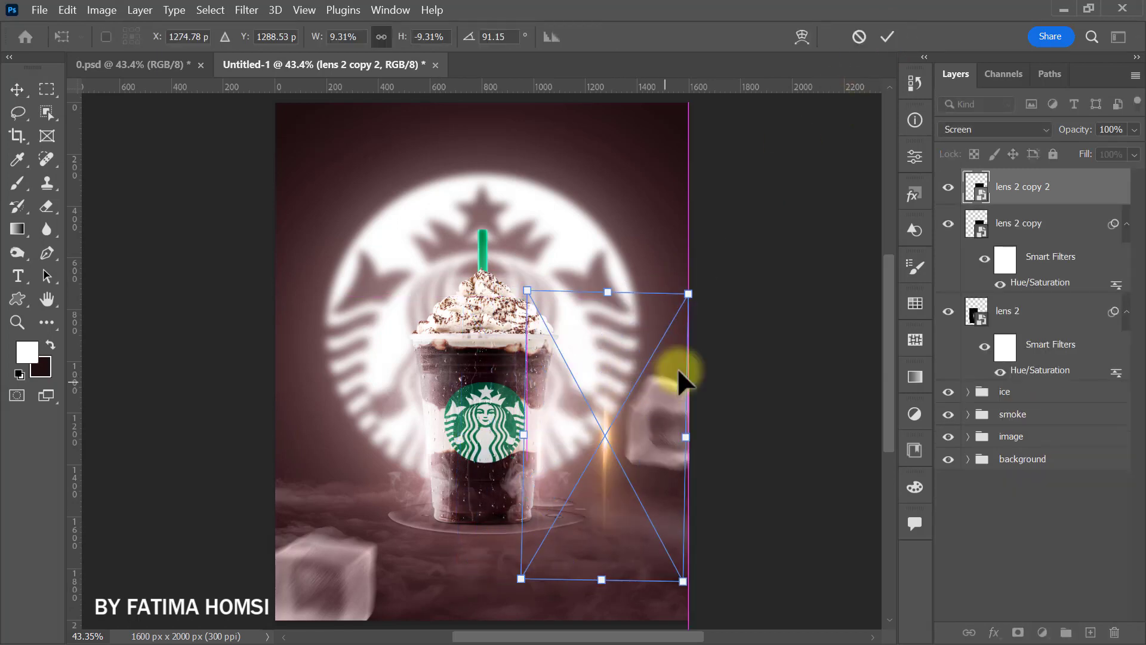
{"action": "left_click_drag", "start_coordinate": [684, 305], "coordinate": [640, 351]}
{"action": "left_click_drag", "start_coordinate": [620, 390], "coordinate": [696, 340]}
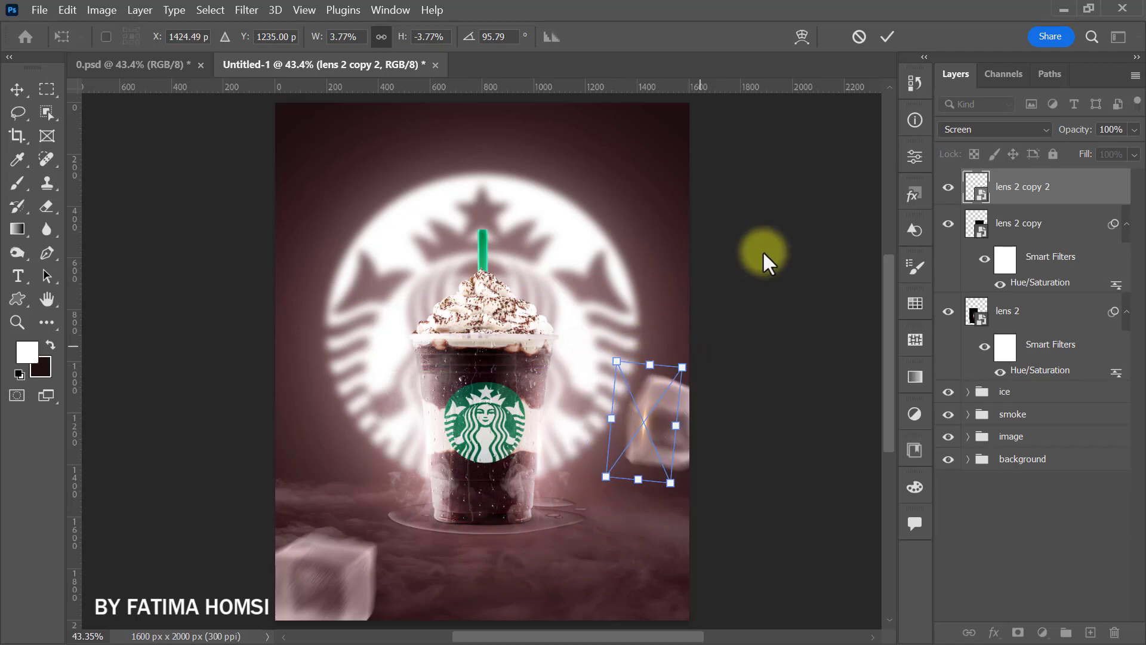
{"action": "left_click", "coordinate": [884, 35]}
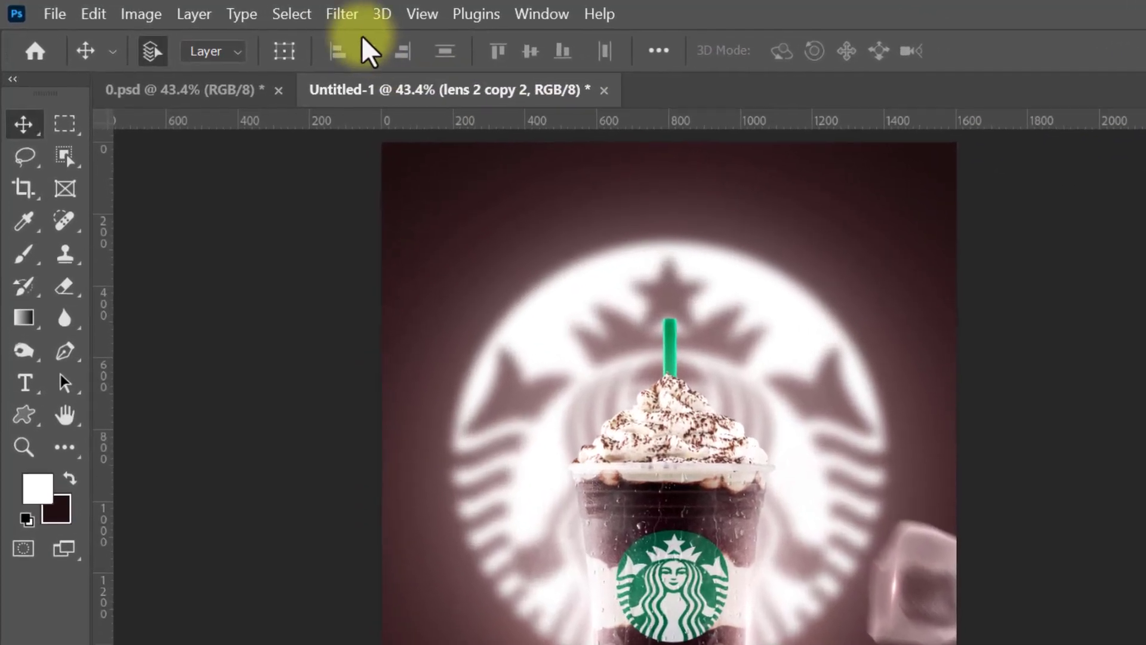
- Apply Motion Blur to the small flare on the right ice cube with angle -50° and distance 20 pixels
{"action": "left_click", "coordinate": [241, 10]}
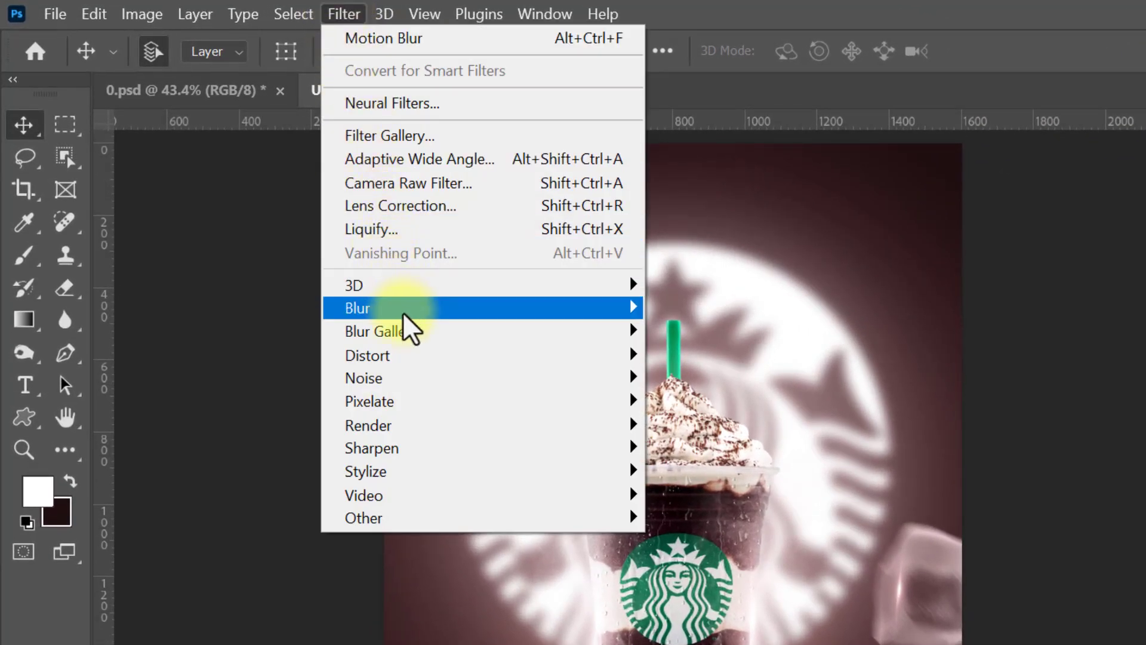
{"action": "mouse_move", "coordinate": [402, 312]}
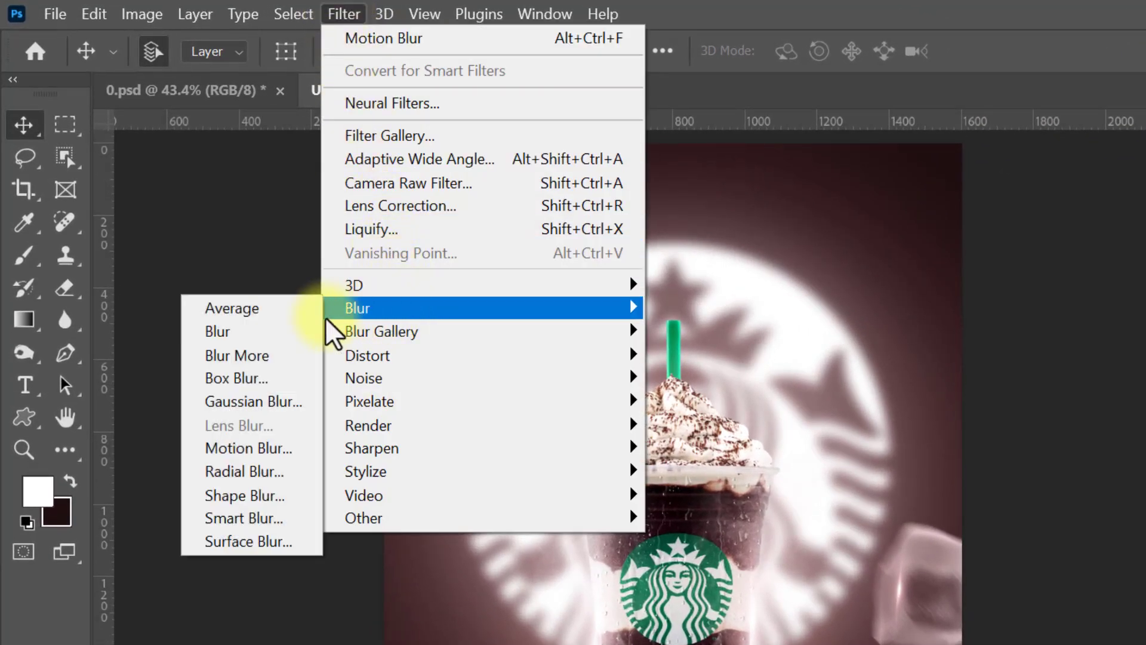
{"action": "left_click", "coordinate": [294, 449]}
{"action": "left_click", "coordinate": [797, 518]}
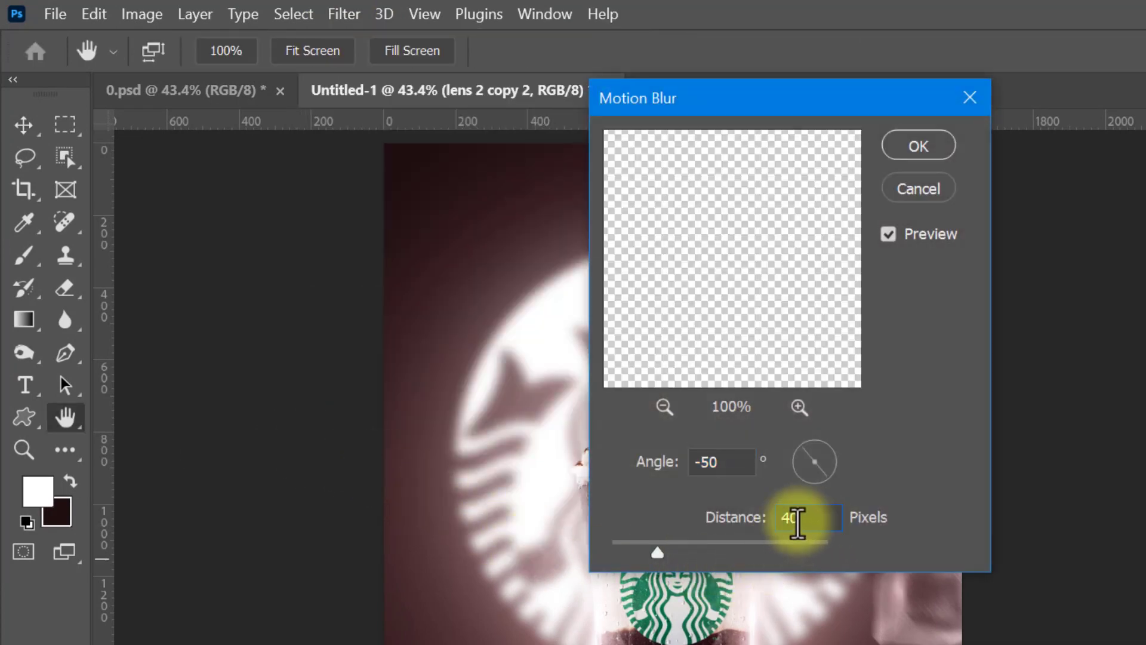
{"action": "double_click", "coordinate": [798, 518]}
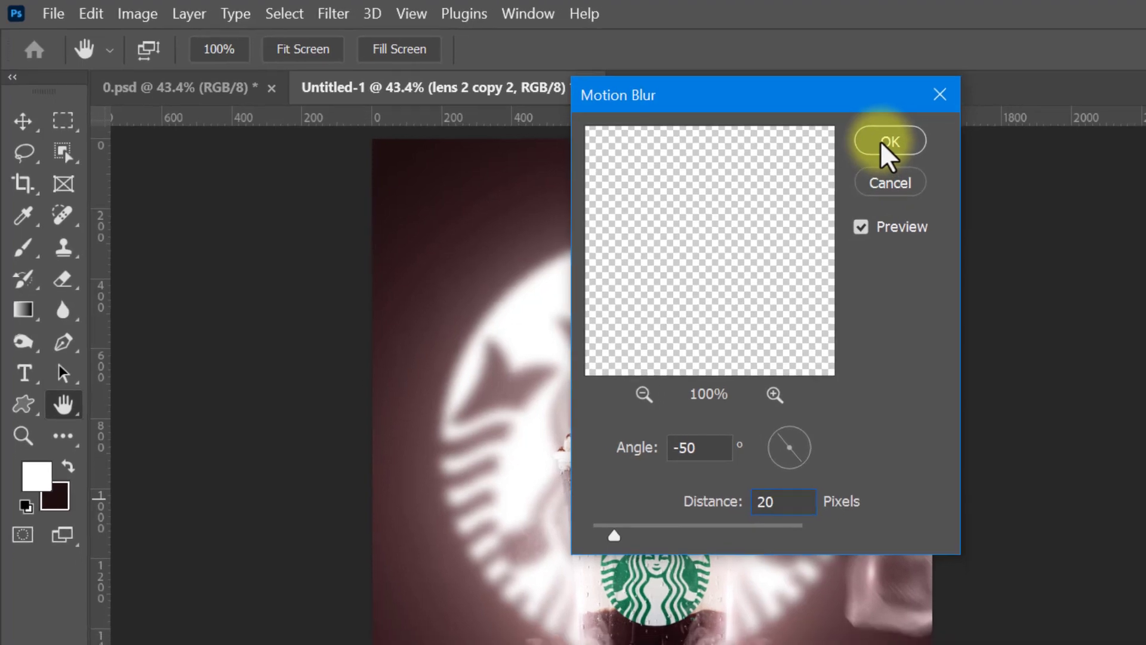
{"action": "left_click", "coordinate": [913, 148]}
- Enlarge the right ice cube's flare to about 3.99% and nudge it slightly upward along the cube's edge
{"action": "key", "text": "ctrl+t"}
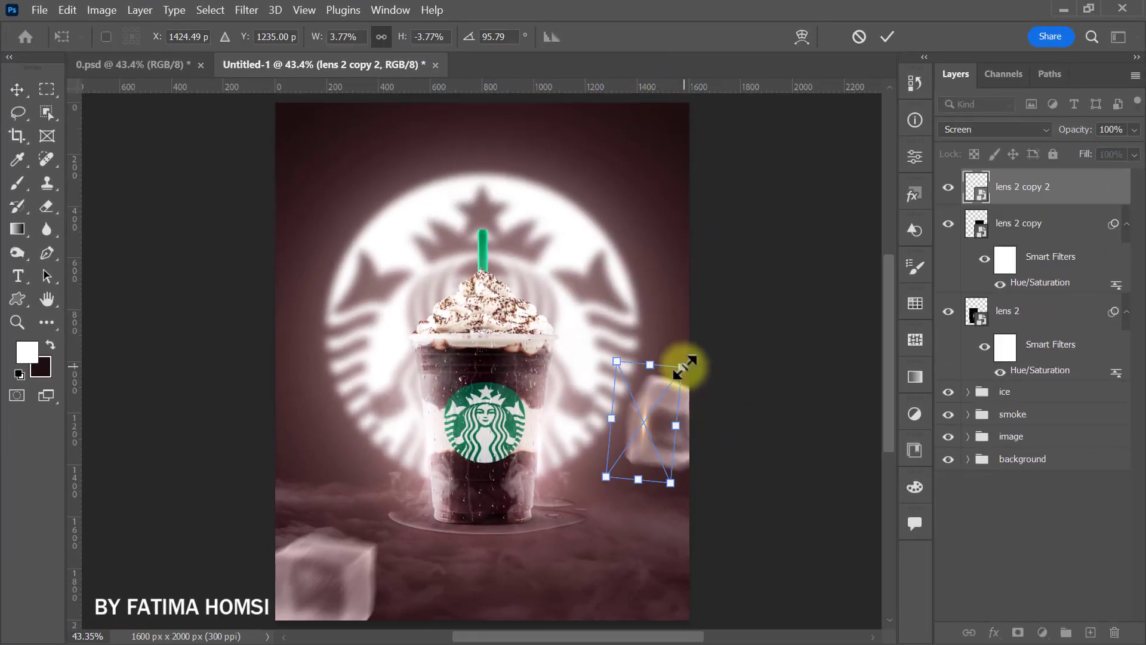
{"action": "left_click_drag", "start_coordinate": [682, 368], "coordinate": [685, 363]}
{"action": "left_click_drag", "start_coordinate": [647, 408], "coordinate": [648, 406]}
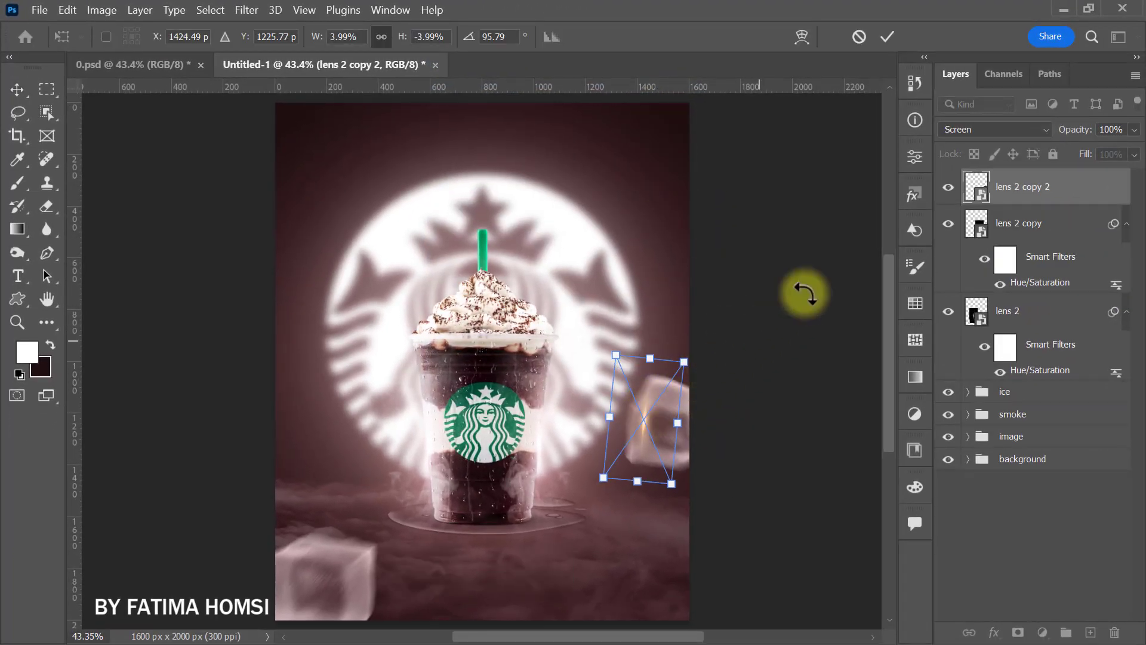
{"action": "left_click", "coordinate": [887, 37]}
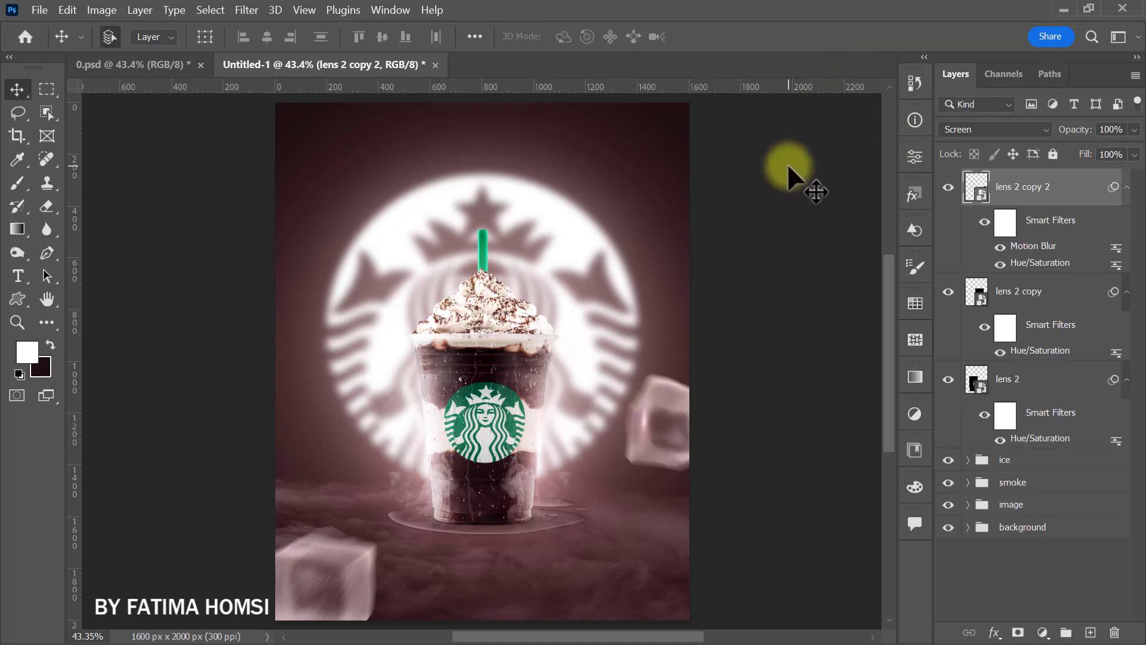
- Duplicate the small flare, scale it to about 3.76%, rotate it to about 138.27°, and place it on the lower-left ice cube's edge
{"action": "key", "text": "ctrl+j"}
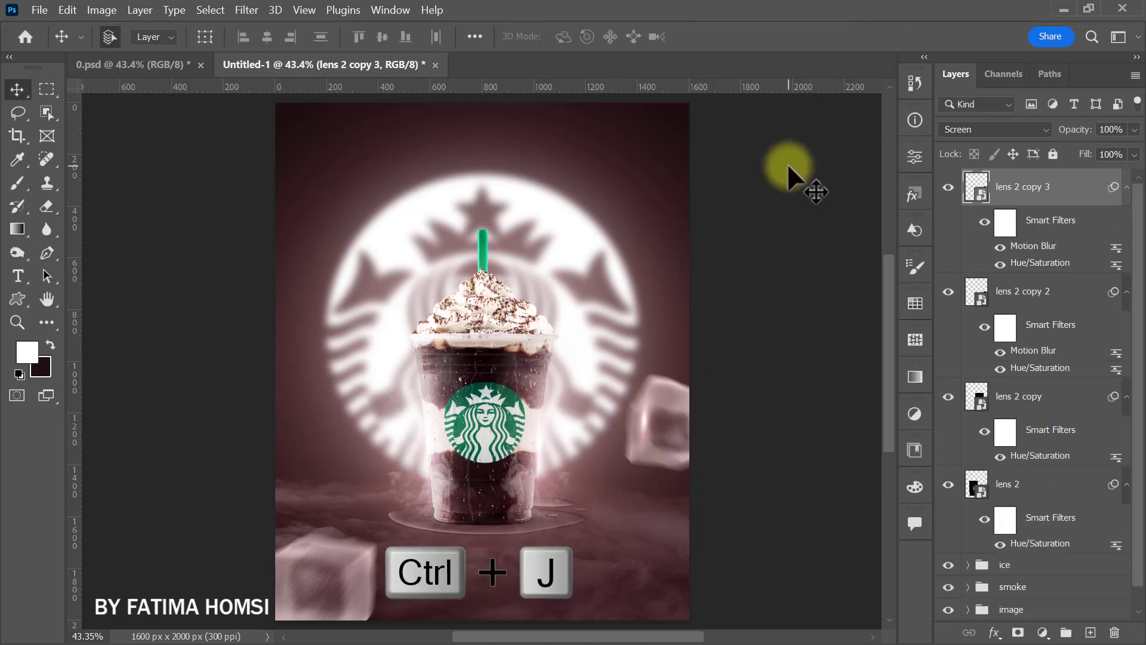
{"action": "key", "text": "ctrl+t"}
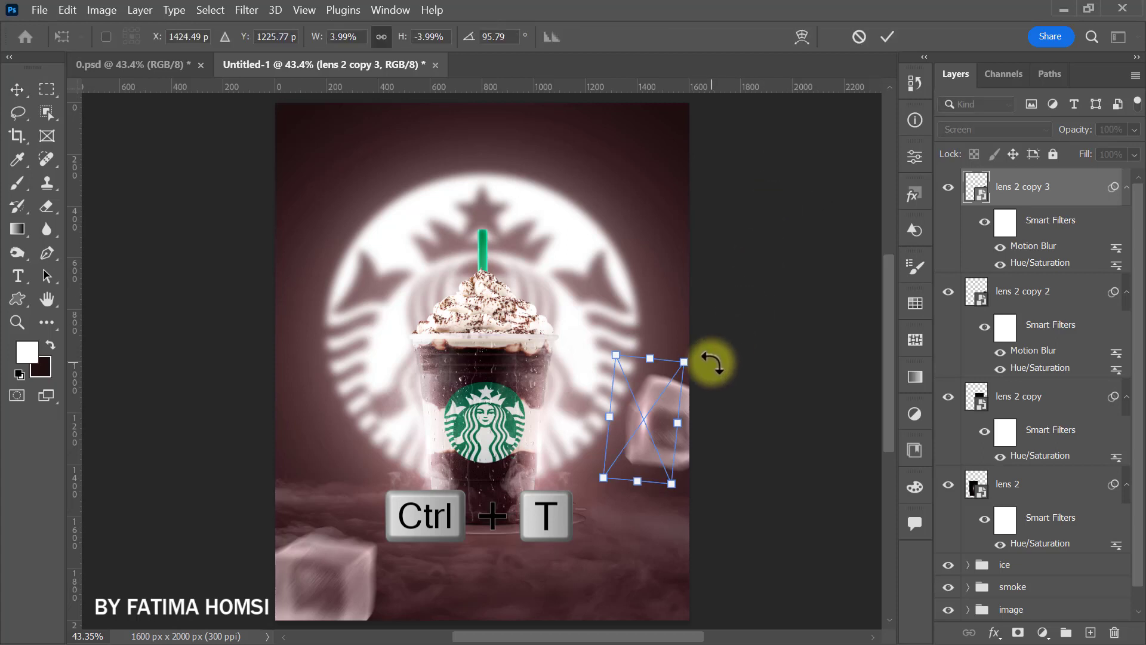
{"action": "left_click_drag", "start_coordinate": [652, 422], "coordinate": [397, 508]}
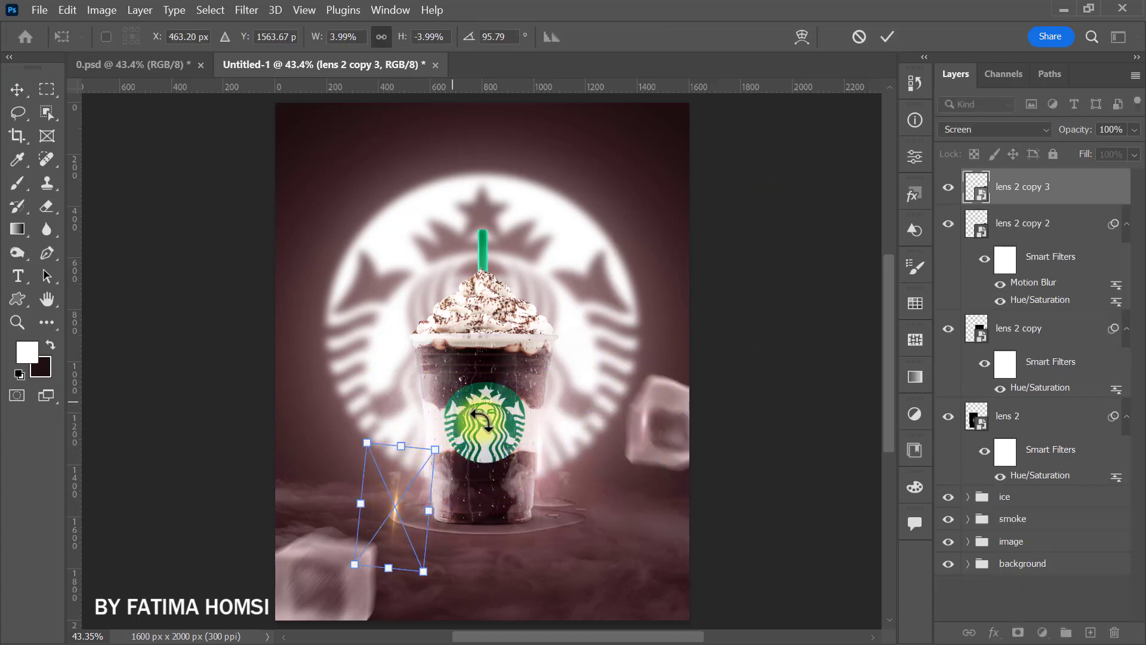
{"action": "left_click_drag", "start_coordinate": [484, 418], "coordinate": [511, 460]}
{"action": "left_click_drag", "start_coordinate": [426, 512], "coordinate": [420, 544]}
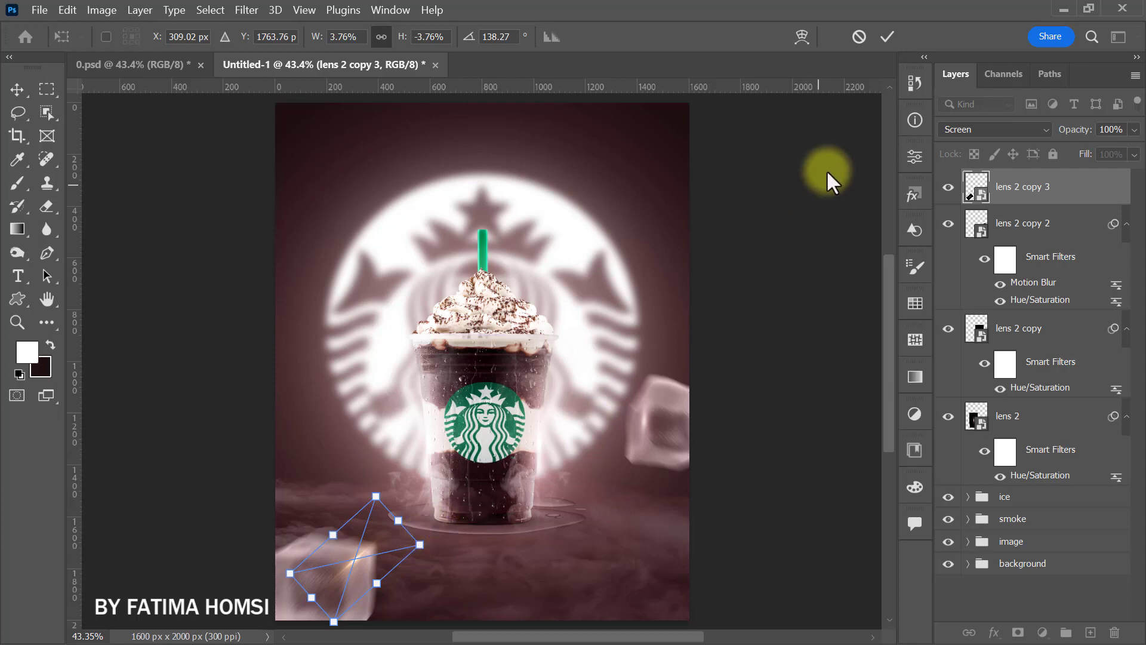
{"action": "left_click", "coordinate": [889, 36]}
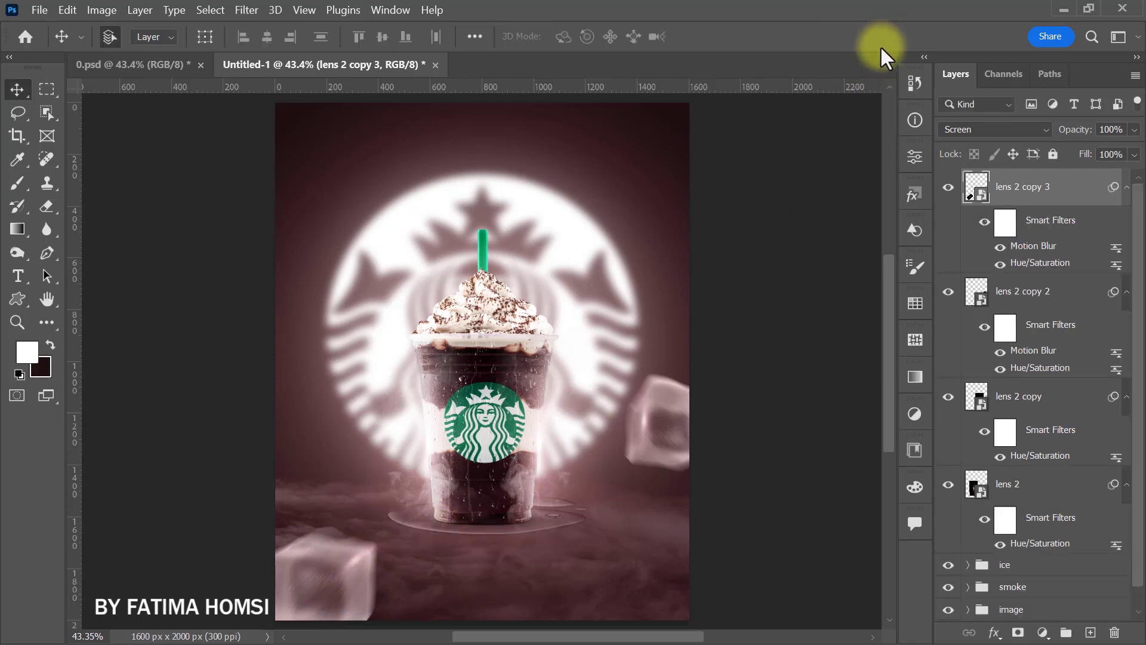
- Set the Motion Blur angle of the lower-left ice cube's flare to 56°
{"action": "double_click", "coordinate": [1031, 247]}
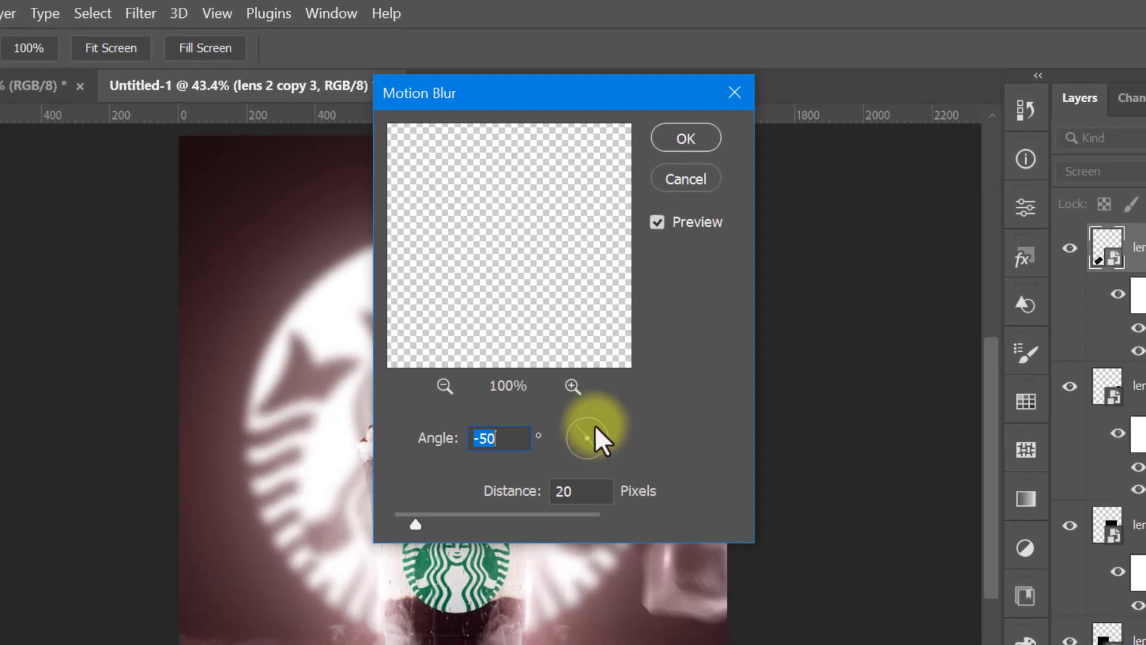
{"action": "left_click", "coordinate": [590, 319]}
{"action": "left_click_drag", "start_coordinate": [593, 418], "coordinate": [598, 420]}
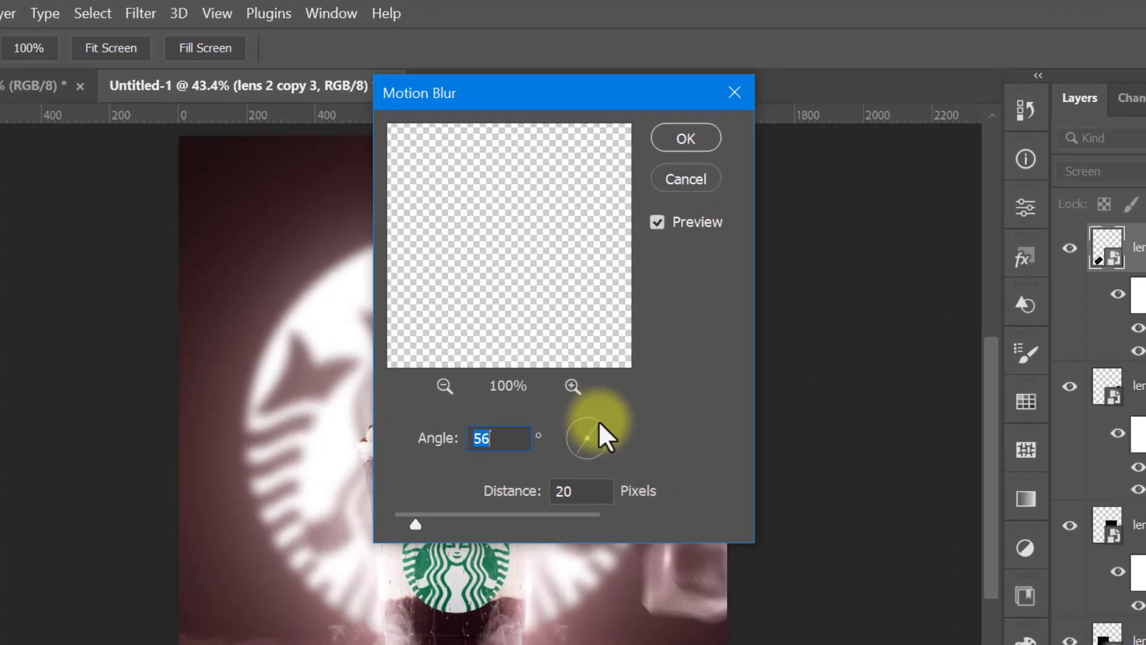
{"action": "left_click", "coordinate": [685, 139]}
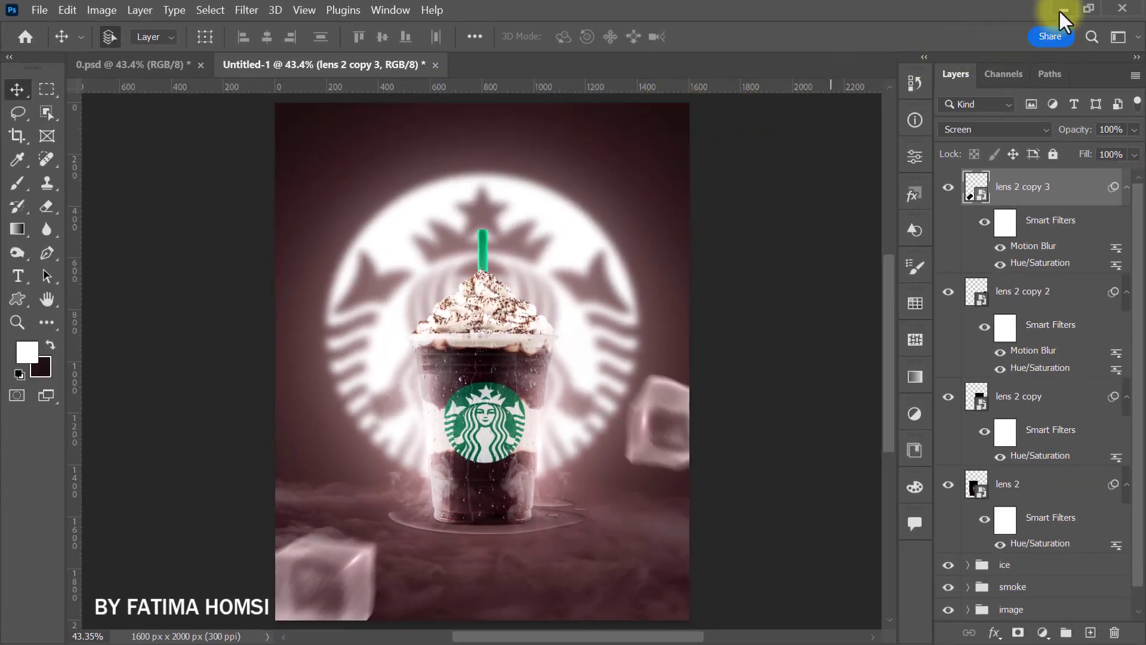
- Place the orange lens flare image file into the poster and set its blend mode to Screen
{"action": "left_click", "coordinate": [1062, 9]}
{"action": "left_click_drag", "start_coordinate": [648, 170], "coordinate": [553, 485]}
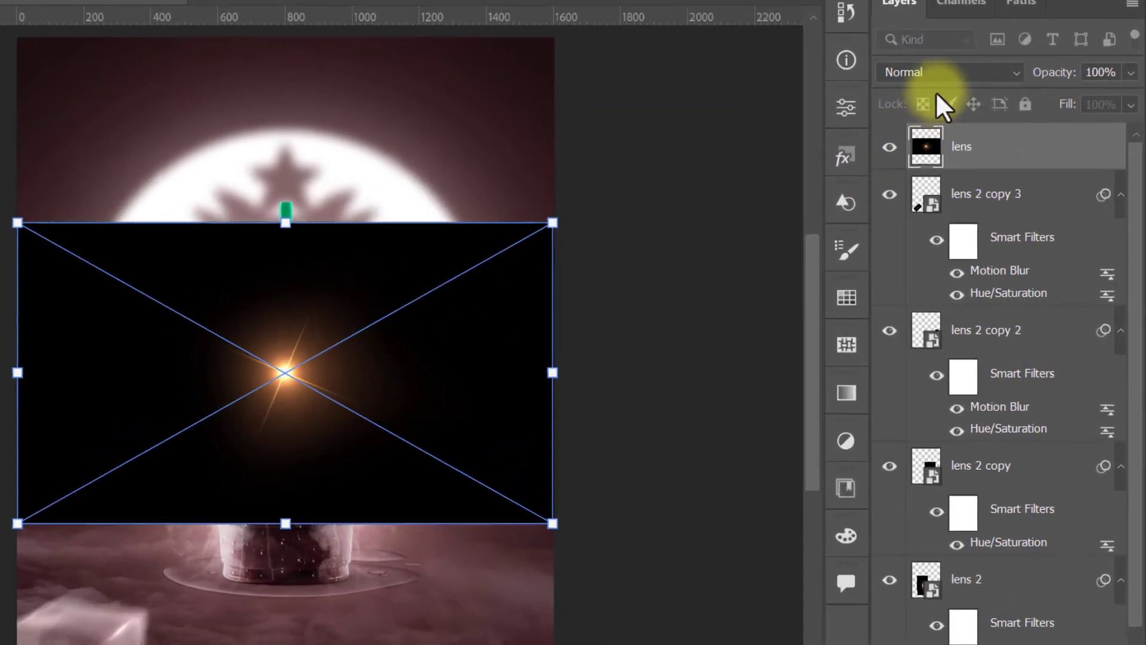
{"action": "left_click", "coordinate": [940, 72]}
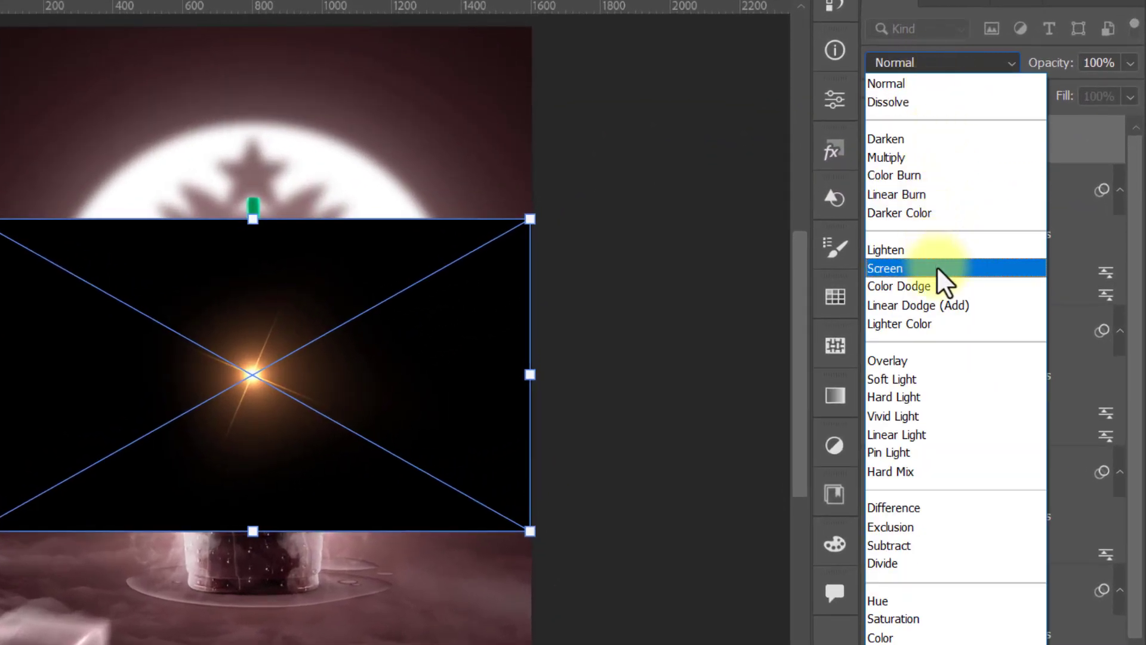
{"action": "left_click", "coordinate": [939, 270]}
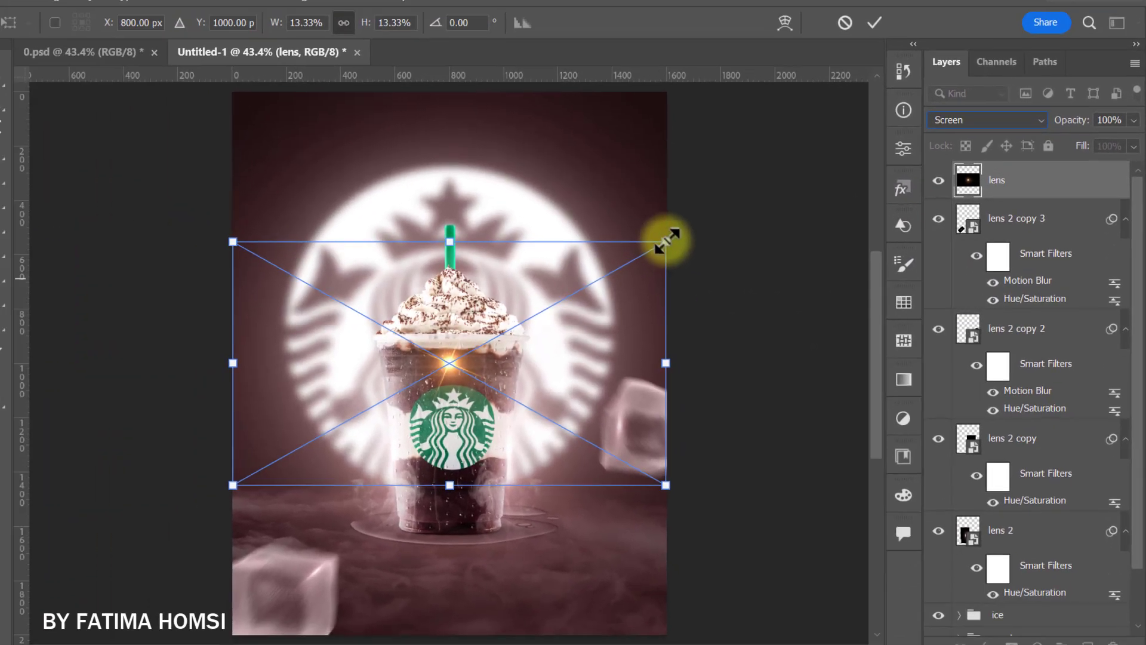
- Scale the lens flare down to about 7.79% and place it on the right end of the cup's lid rim
{"action": "left_click_drag", "start_coordinate": [530, 219], "coordinate": [460, 269]}
{"action": "left_click_drag", "start_coordinate": [636, 280], "coordinate": [601, 296]}
{"action": "left_click_drag", "start_coordinate": [528, 295], "coordinate": [592, 313]}
{"action": "left_click_drag", "start_coordinate": [666, 270], "coordinate": [671, 266]}
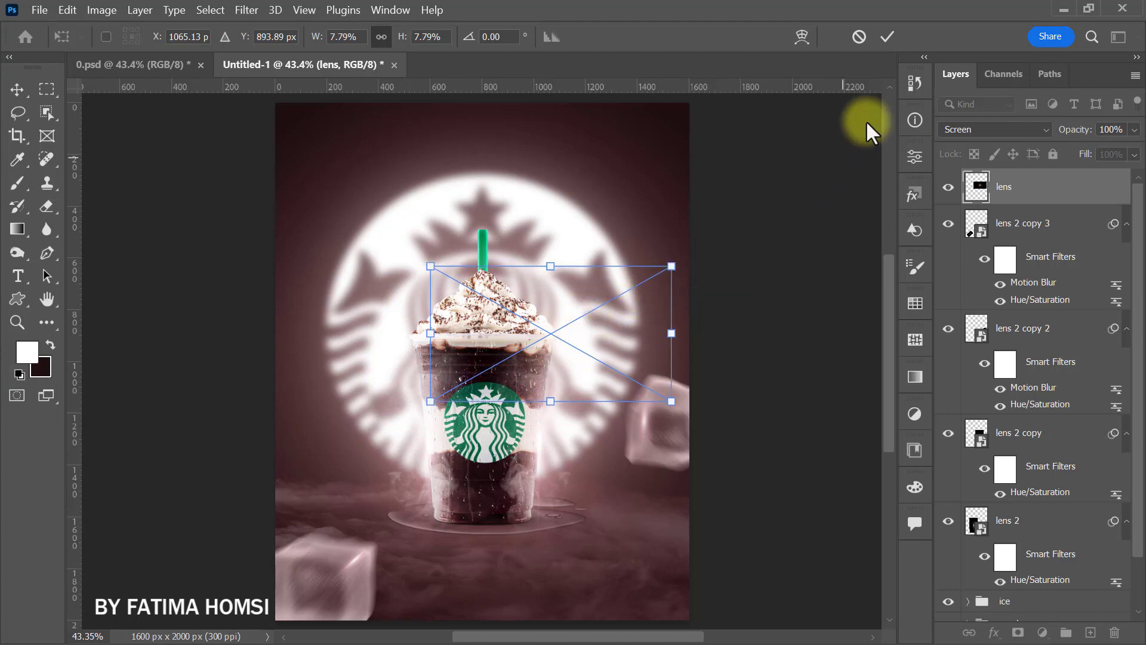
{"action": "left_click", "coordinate": [884, 36]}
- Colorize the lid-rim flare with Hue/Saturation at hue 349 and saturation 25
{"action": "key", "text": "ctrl+u"}
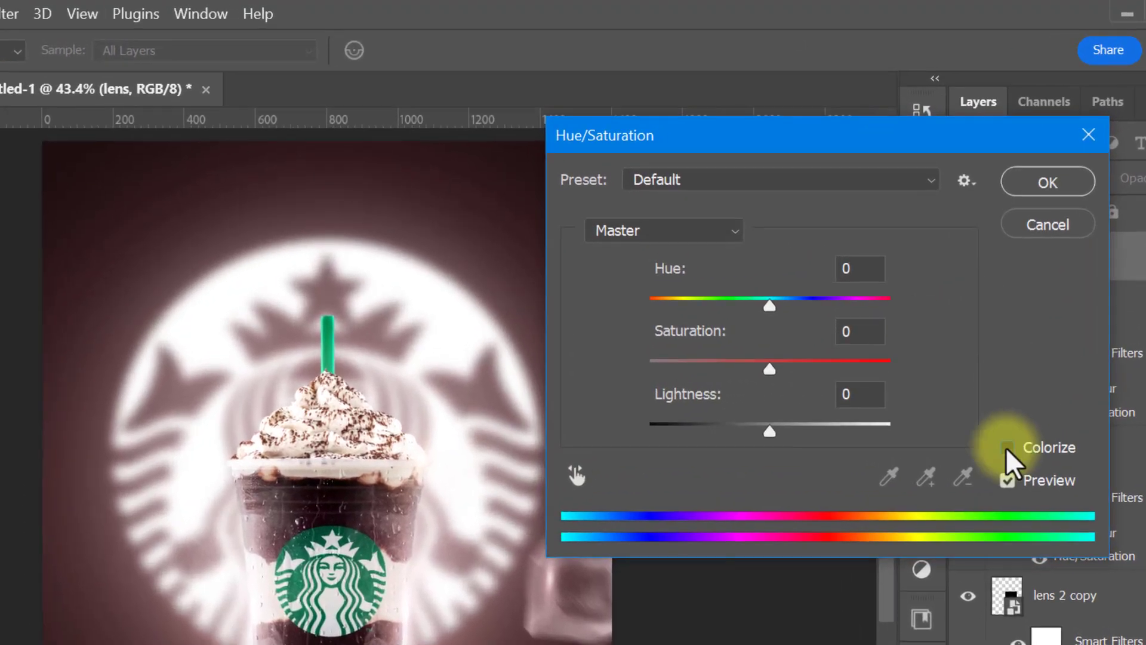
{"action": "left_click", "coordinate": [1008, 447]}
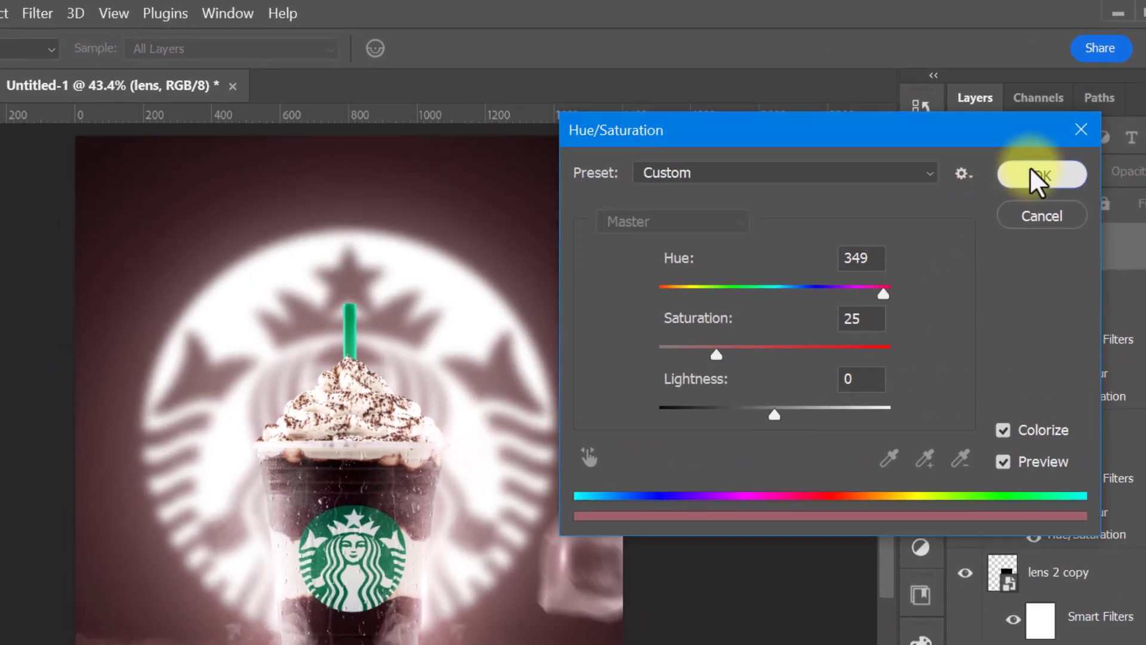
{"action": "left_click", "coordinate": [1039, 182]}
- Duplicate the tinted flare and move the copy to the left end of the cup's lid rim
{"action": "key", "text": "ctrl+j"}
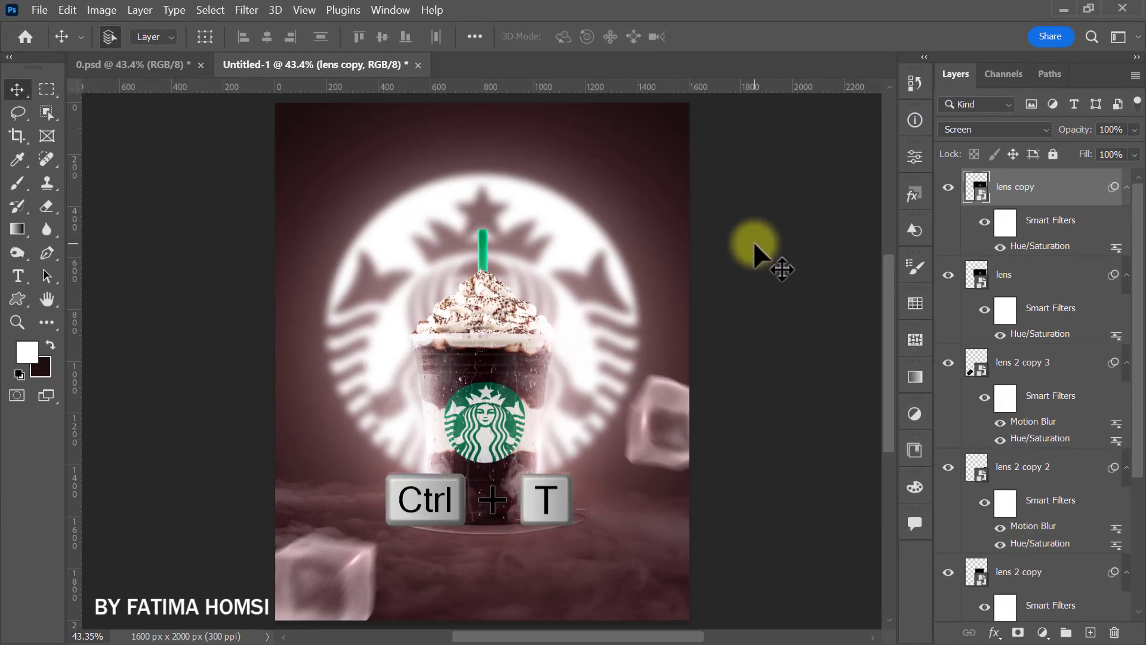
{"action": "key", "text": "ctrl+t"}
{"action": "left_click_drag", "start_coordinate": [573, 316], "coordinate": [445, 318]}
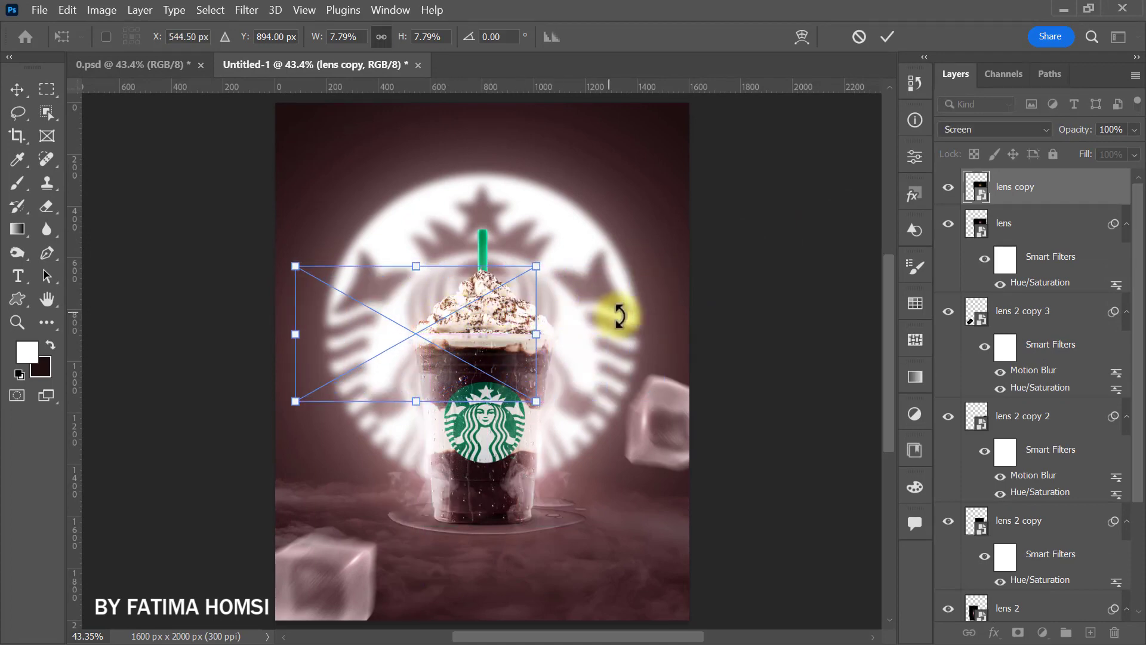
{"action": "left_click", "coordinate": [885, 36]}
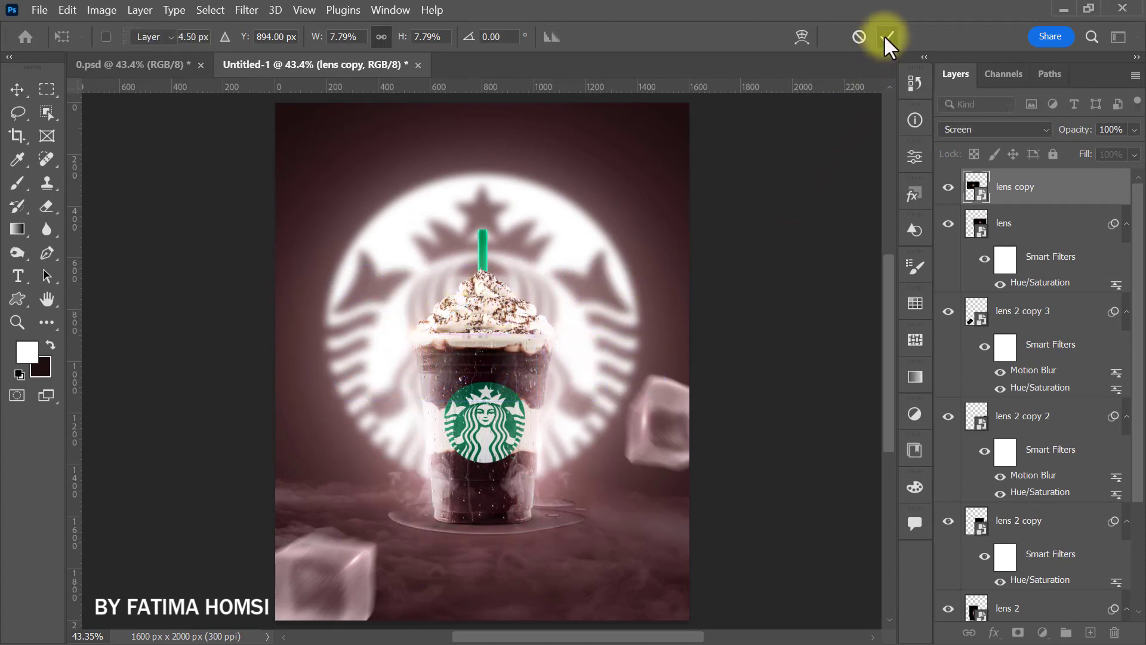
- Duplicate the flare again and place the copy on the left side of the whipped cream
{"action": "key", "text": "ctrl+j"}
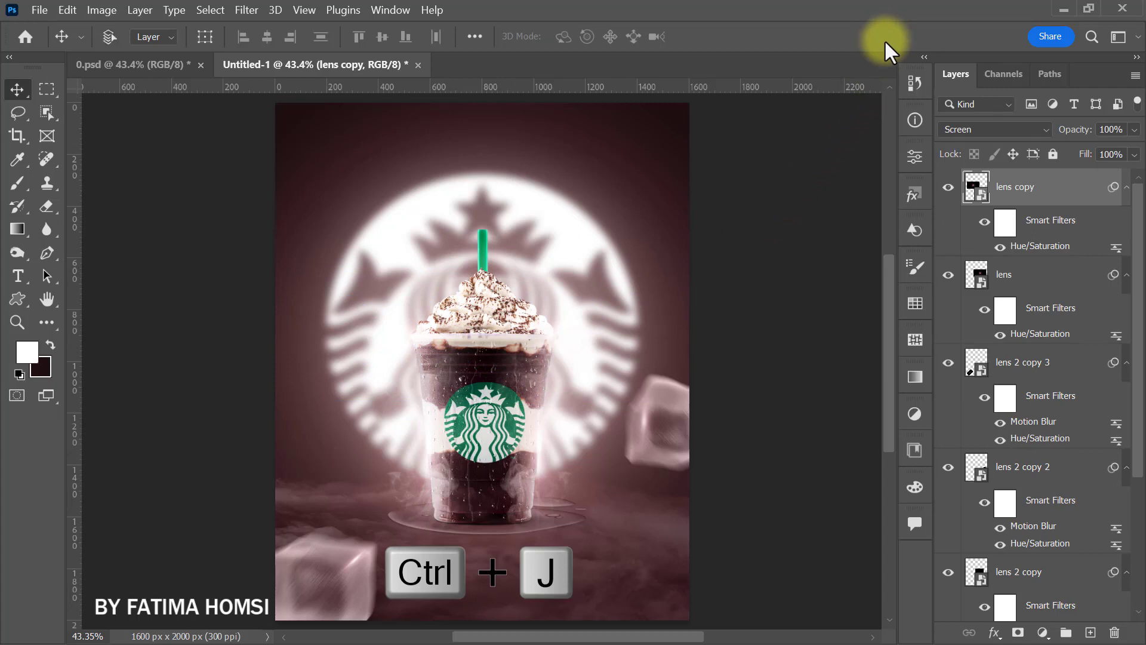
{"action": "key", "text": "ctrl+t"}
{"action": "left_click_drag", "start_coordinate": [448, 327], "coordinate": [478, 303]}
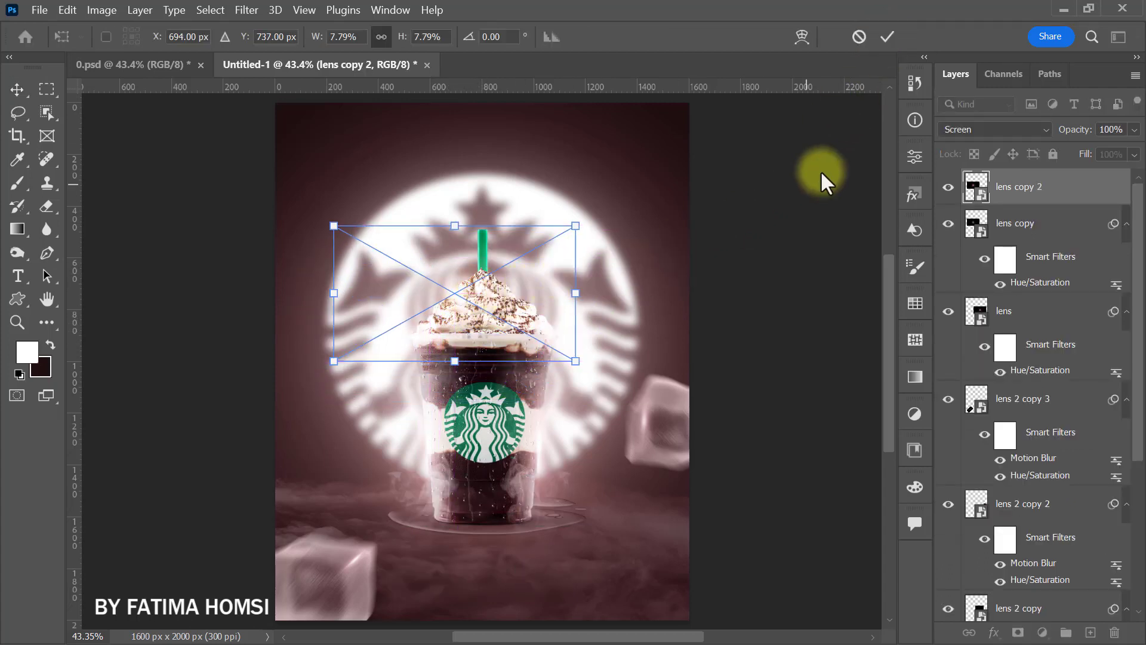
{"action": "left_click", "coordinate": [885, 37]}
- Make another copy of the flare and place it on the right side of the whipped cream
{"action": "key", "text": "ctrl+j"}
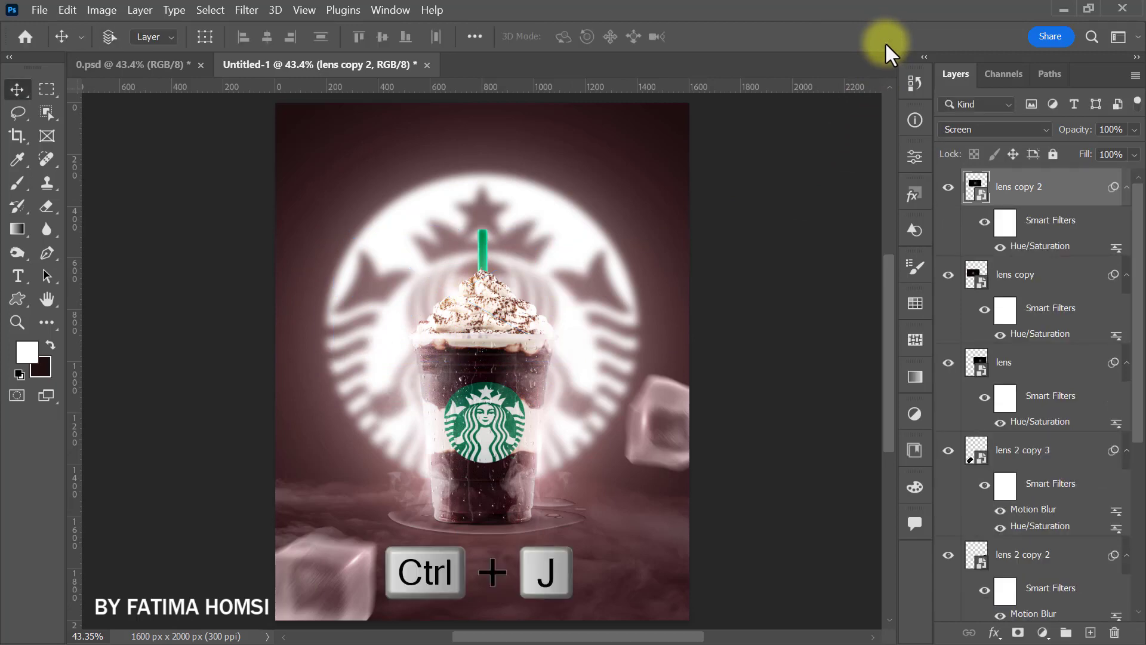
{"action": "key", "text": "ctrl+t"}
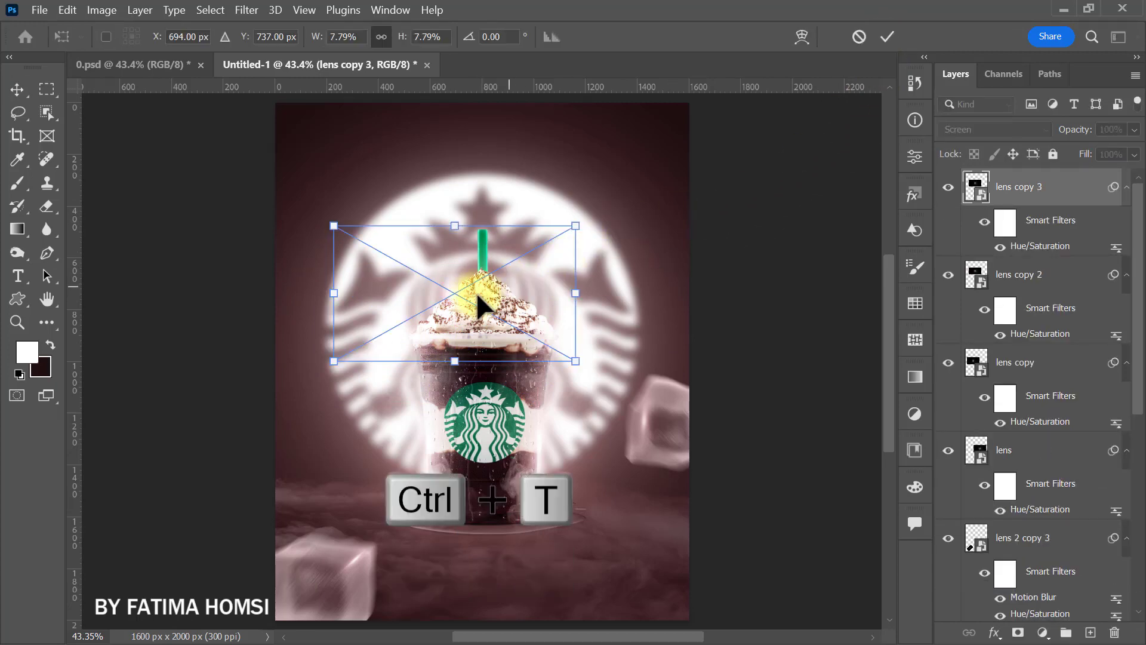
{"action": "left_click_drag", "start_coordinate": [472, 295], "coordinate": [530, 301]}
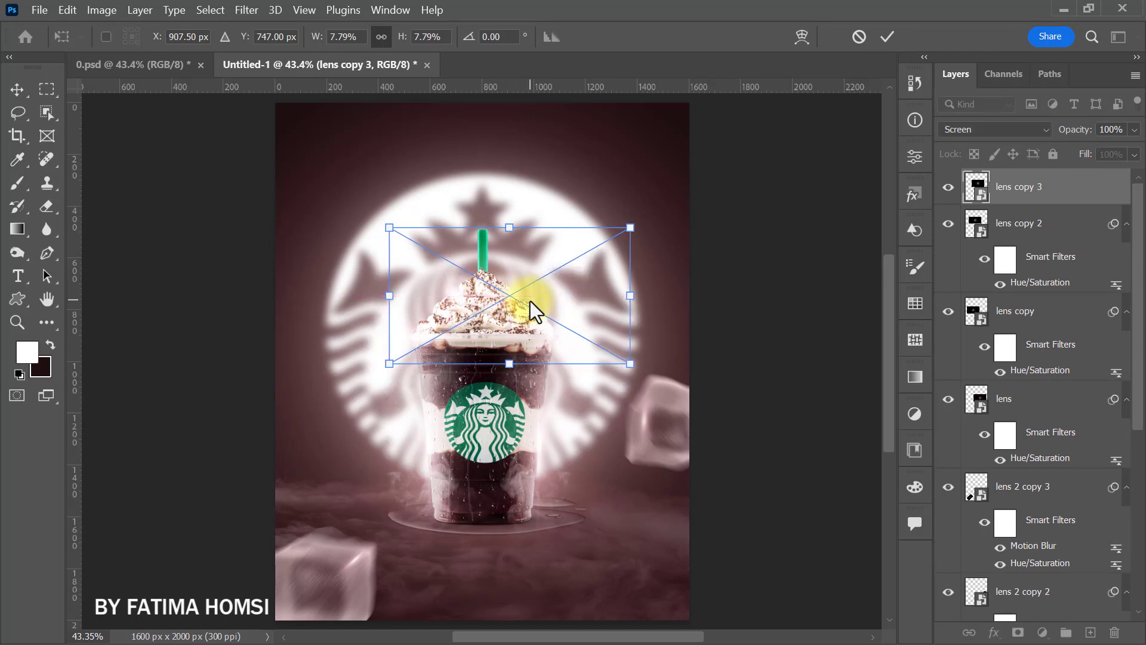
{"action": "left_click", "coordinate": [881, 39]}
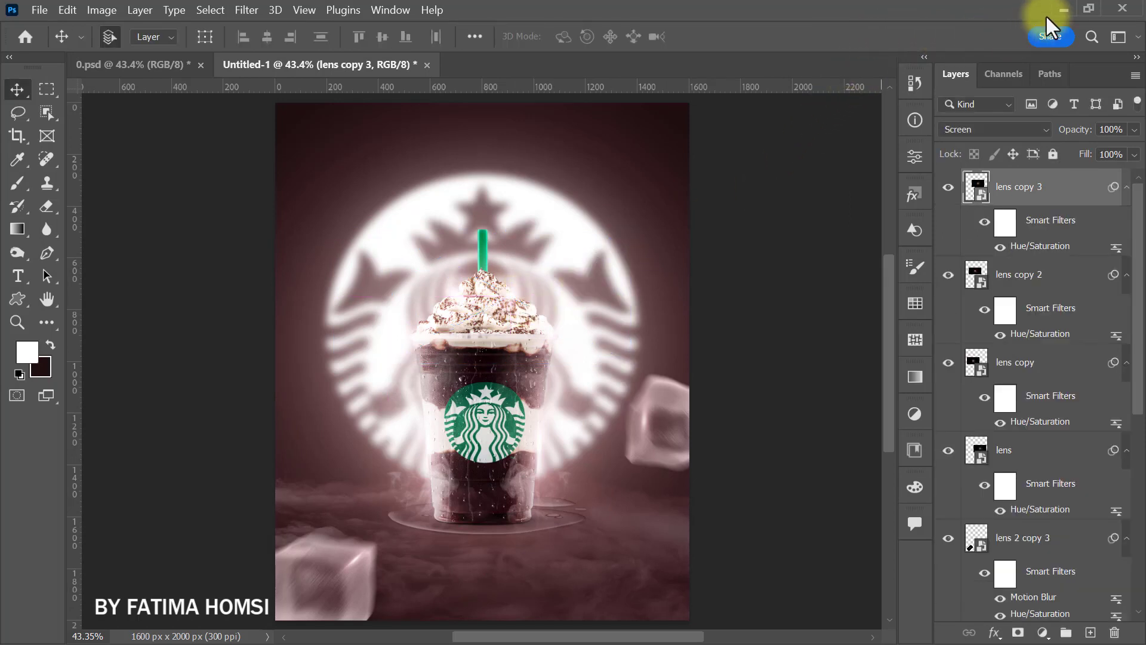
- Place the yellow light image file into the poster and set its blend mode to Screen
{"action": "left_click", "coordinate": [1061, 8]}
{"action": "left_click_drag", "start_coordinate": [557, 169], "coordinate": [508, 503]}
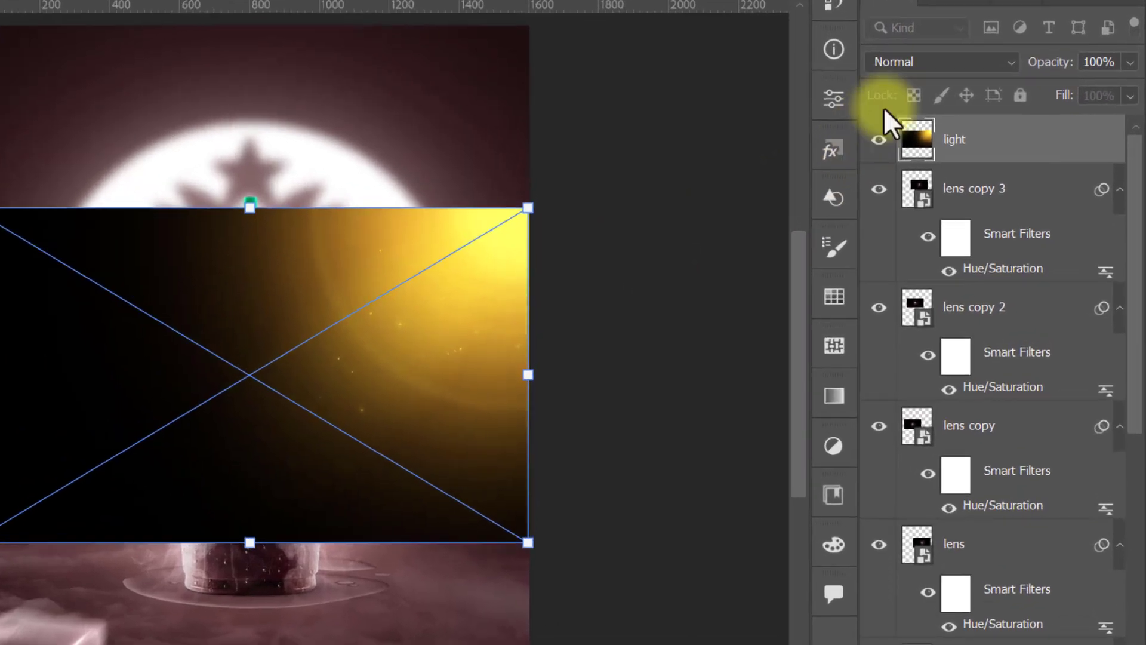
{"action": "left_click", "coordinate": [927, 64]}
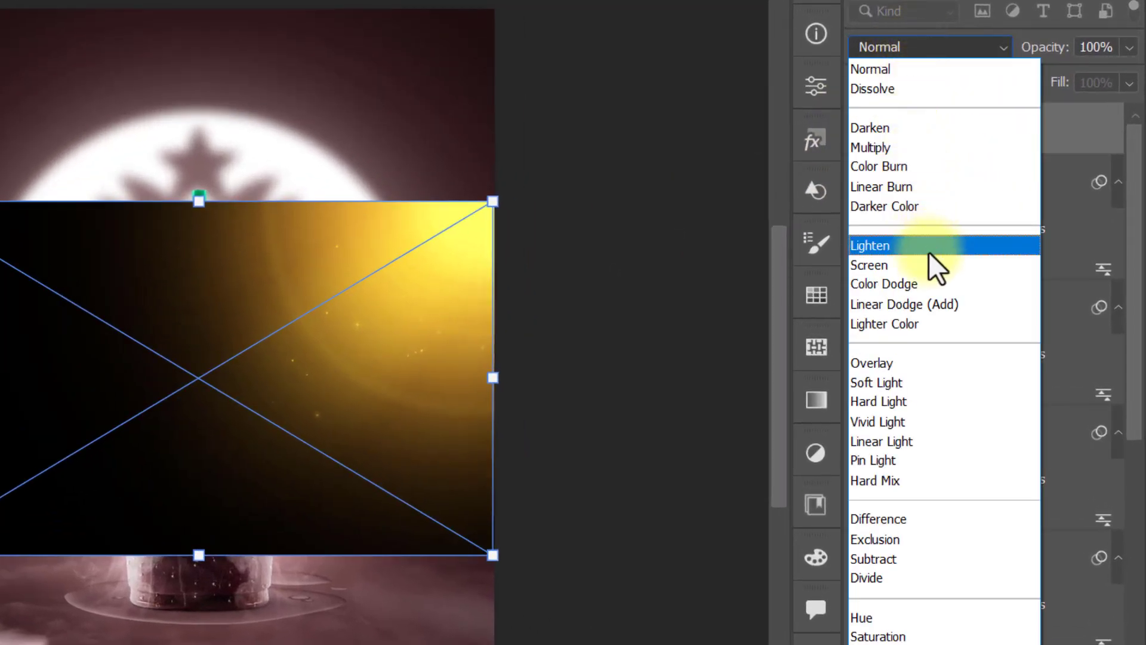
{"action": "left_click", "coordinate": [930, 265]}
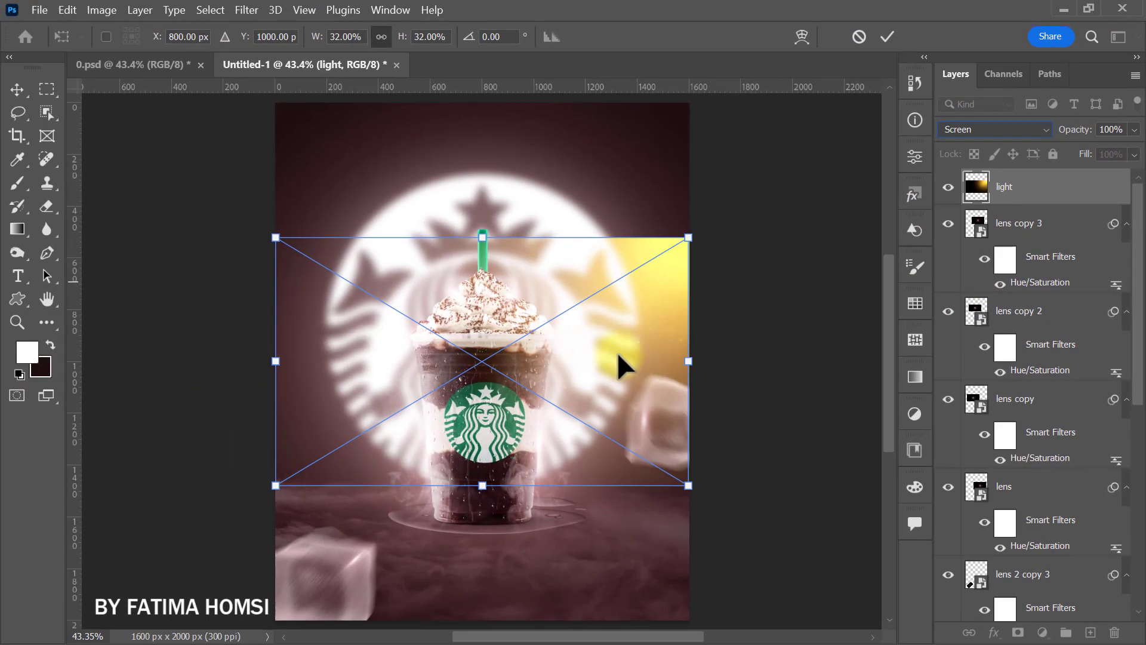
- Flip the light image horizontally, enlarge it to about 50.50%, and move it up so it shines from the poster's upper-left corner
{"action": "right_click", "coordinate": [391, 366]}
{"action": "left_click", "coordinate": [702, 615]}
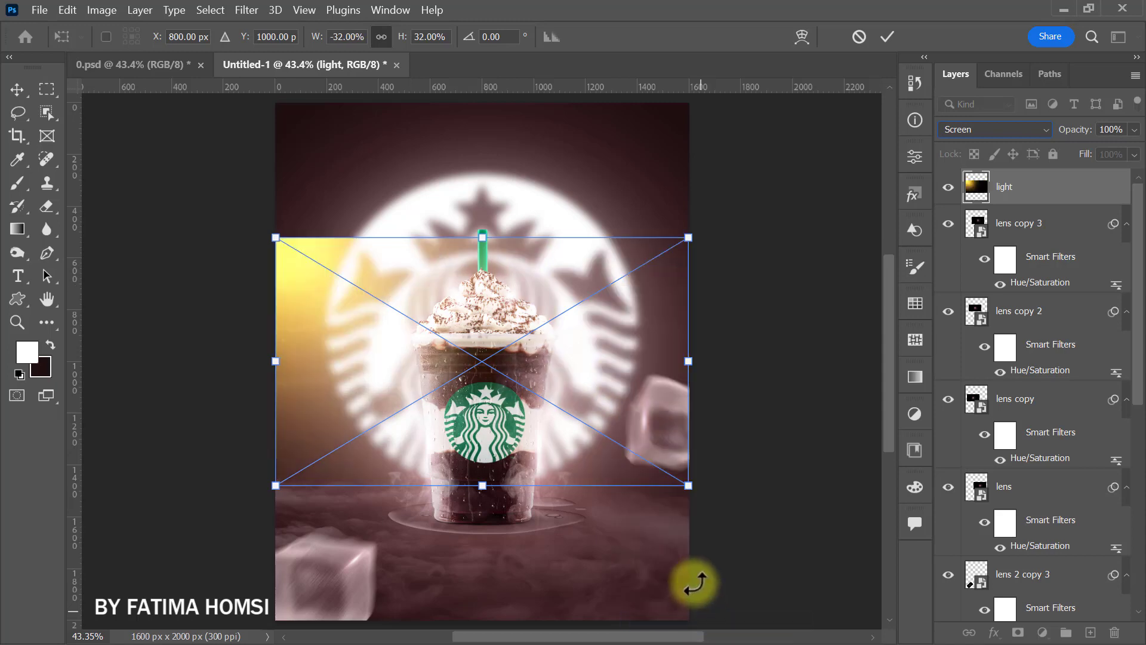
{"action": "left_click_drag", "start_coordinate": [686, 482], "coordinate": [772, 539]}
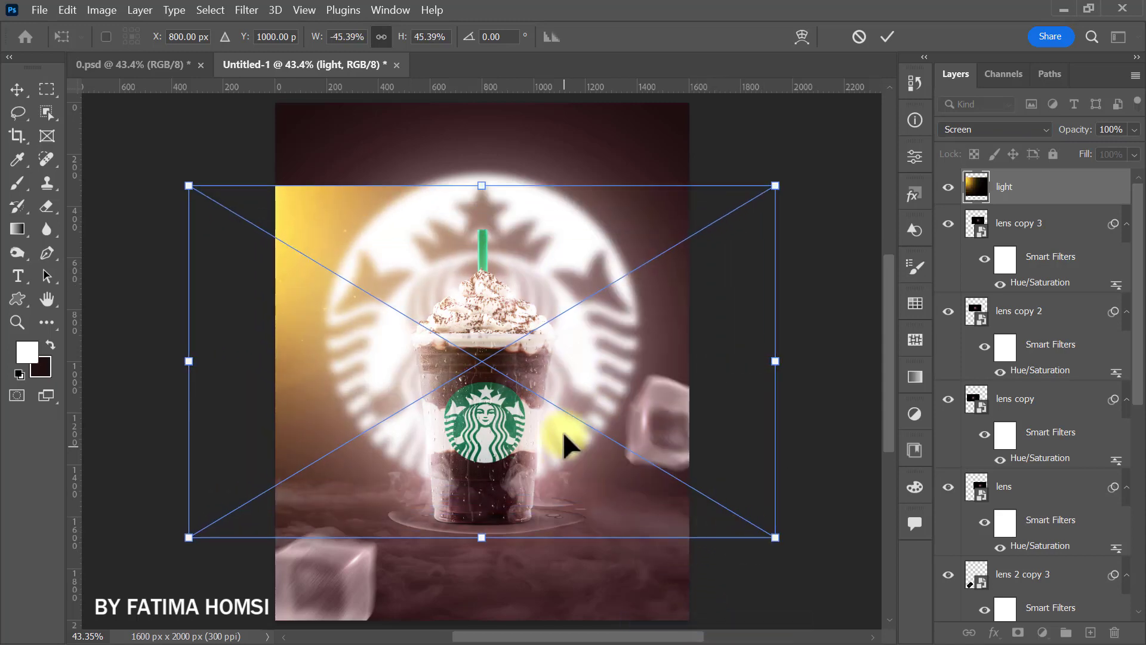
{"action": "left_click_drag", "start_coordinate": [568, 443], "coordinate": [555, 328]}
{"action": "left_click_drag", "start_coordinate": [761, 412], "coordinate": [800, 440]}
{"action": "mouse_move", "coordinate": [627, 307]}
{"action": "left_mouse_down"}
{"action": "mouse_move", "coordinate": [650, 328]}
{"action": "mouse_move", "coordinate": [641, 311]}
{"action": "left_mouse_up"}
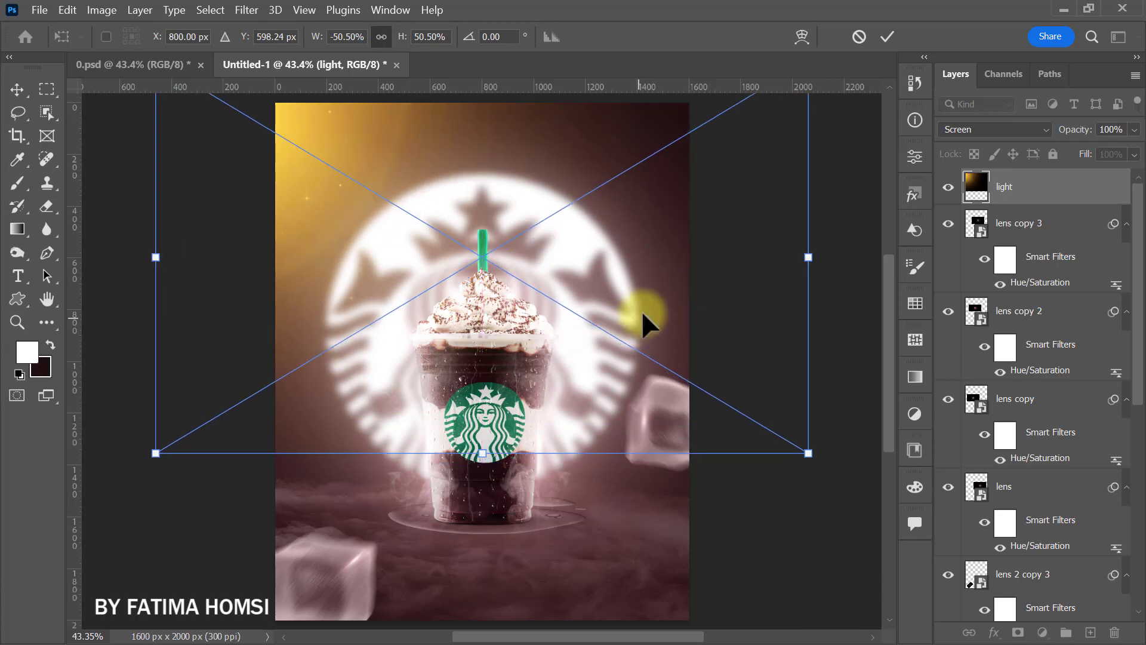
{"action": "left_click", "coordinate": [887, 37]}
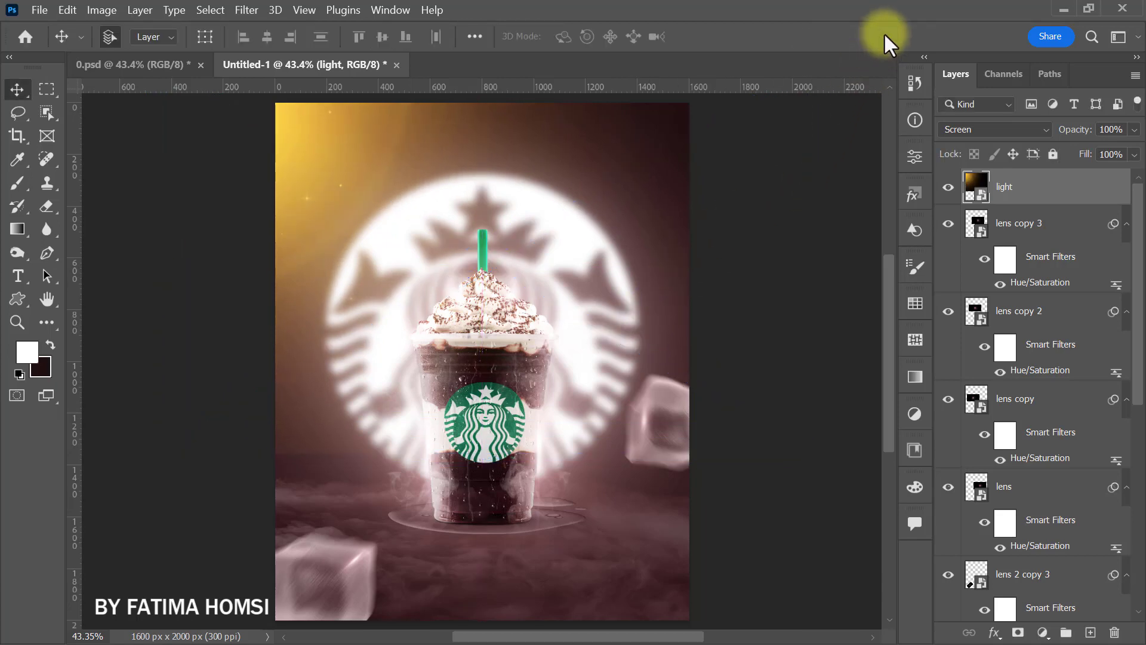
- Colorize the light layer with Hue/Saturation at hue 0 and saturation 15
{"action": "key", "text": "ctrl+u"}
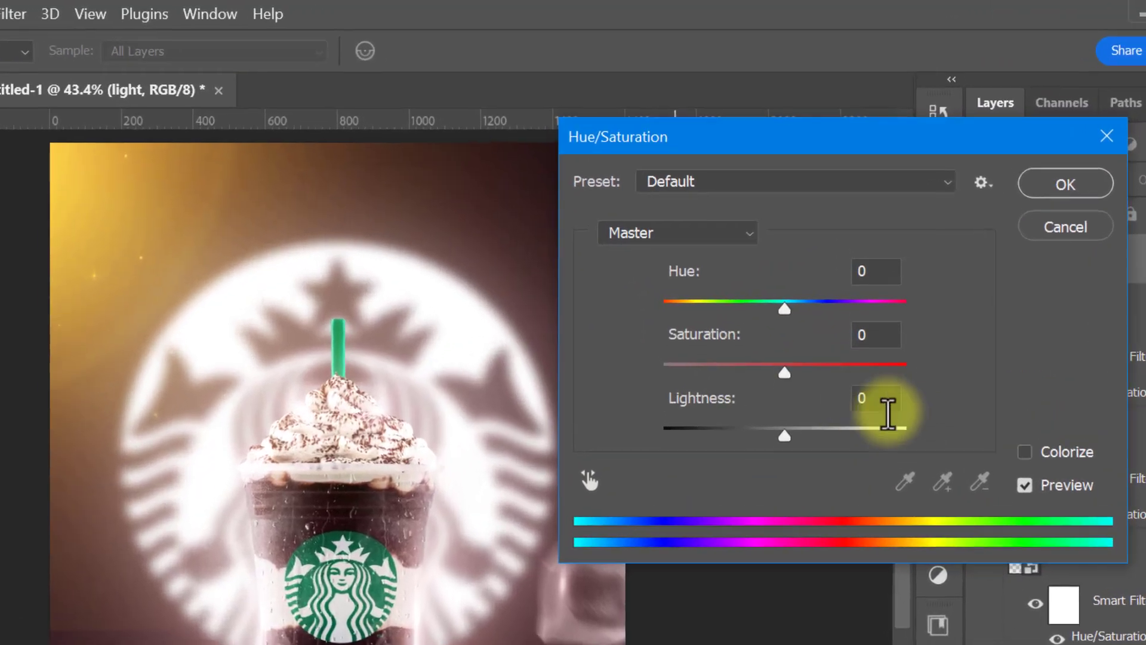
{"action": "left_click", "coordinate": [988, 355]}
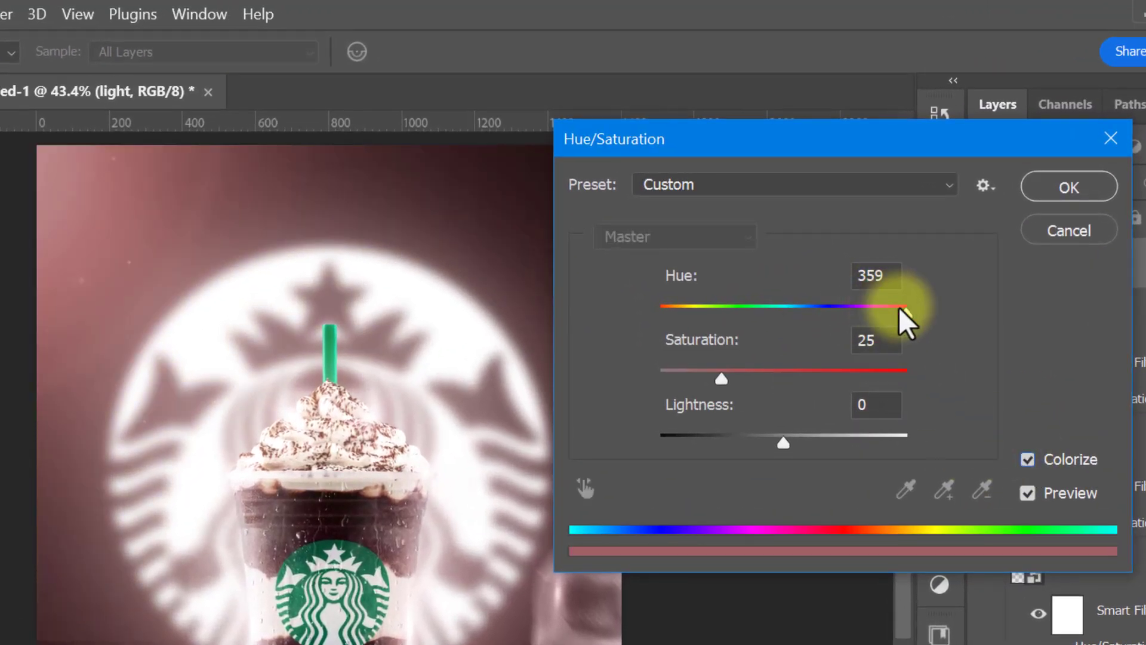
{"action": "left_click_drag", "start_coordinate": [910, 320], "coordinate": [534, 316]}
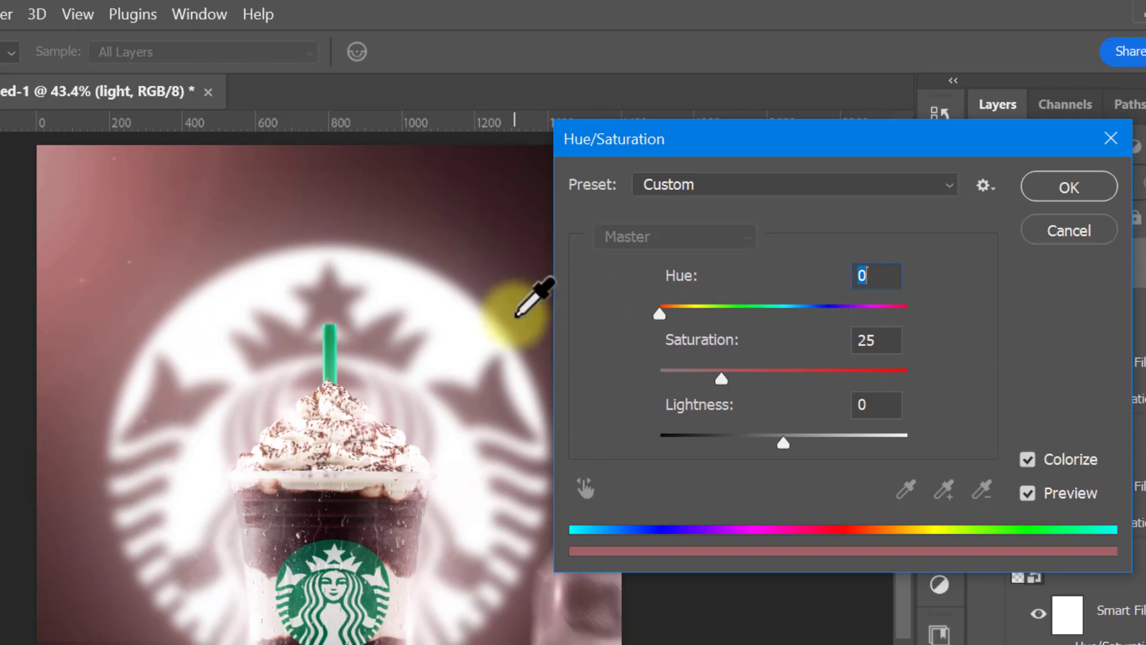
{"action": "left_click_drag", "start_coordinate": [738, 375], "coordinate": [687, 385]}
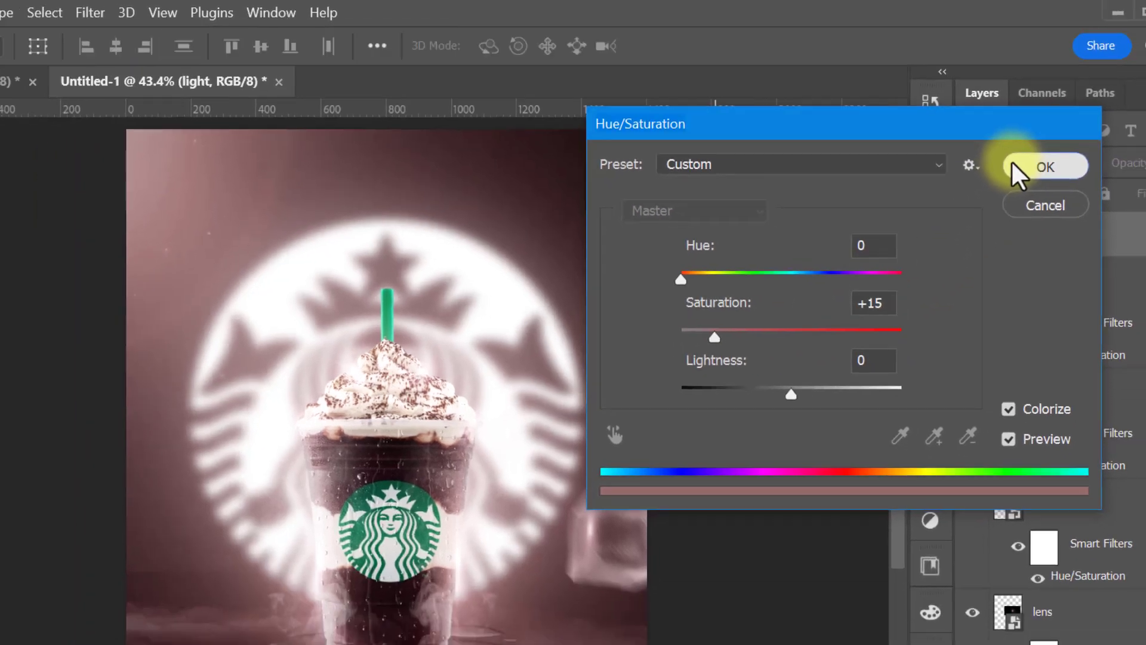
{"action": "left_click", "coordinate": [1042, 187]}
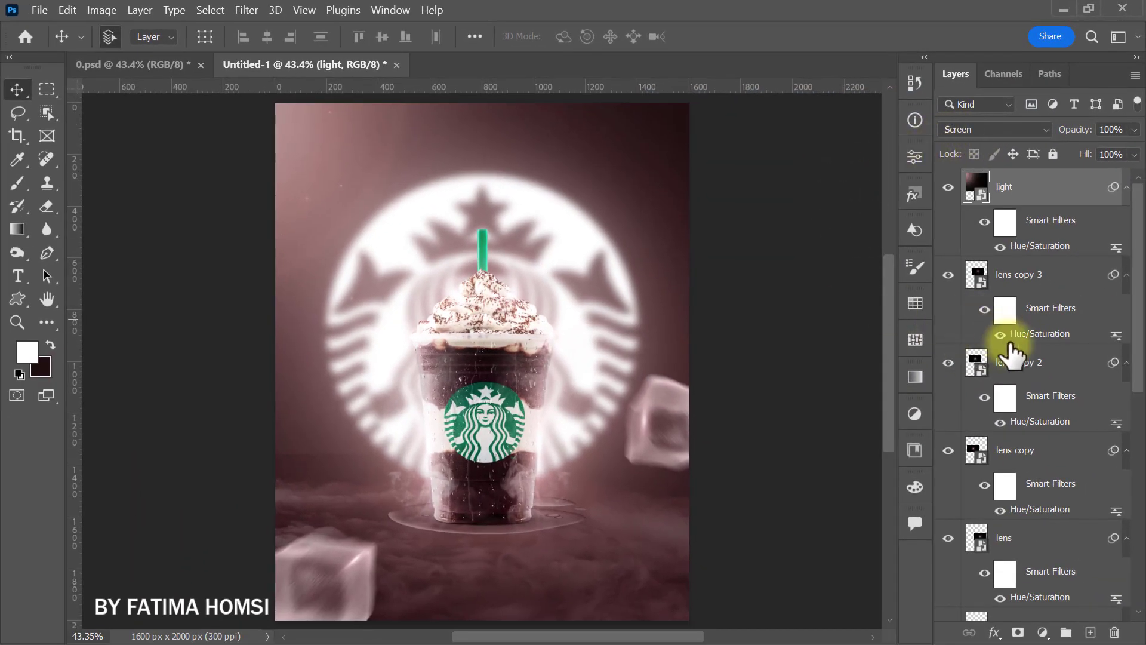
- Add a mask to the light layer, paint its lower edge out with a soft black brush, and compare the layer on and off
{"action": "left_click", "coordinate": [1018, 632]}
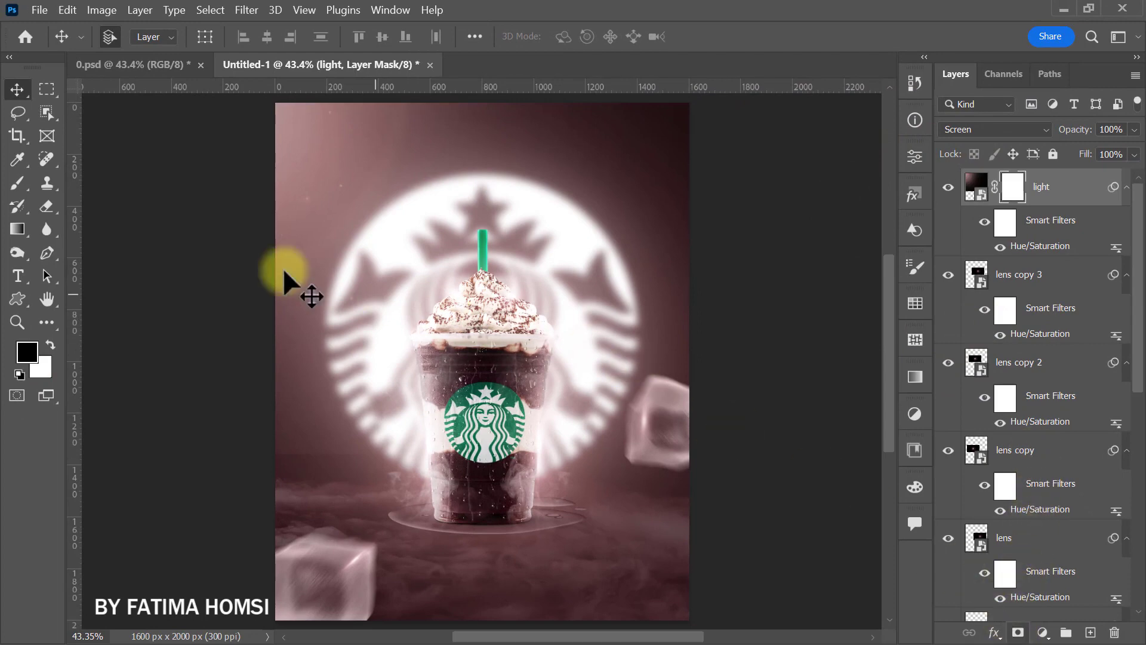
{"action": "left_click", "coordinate": [16, 183]}
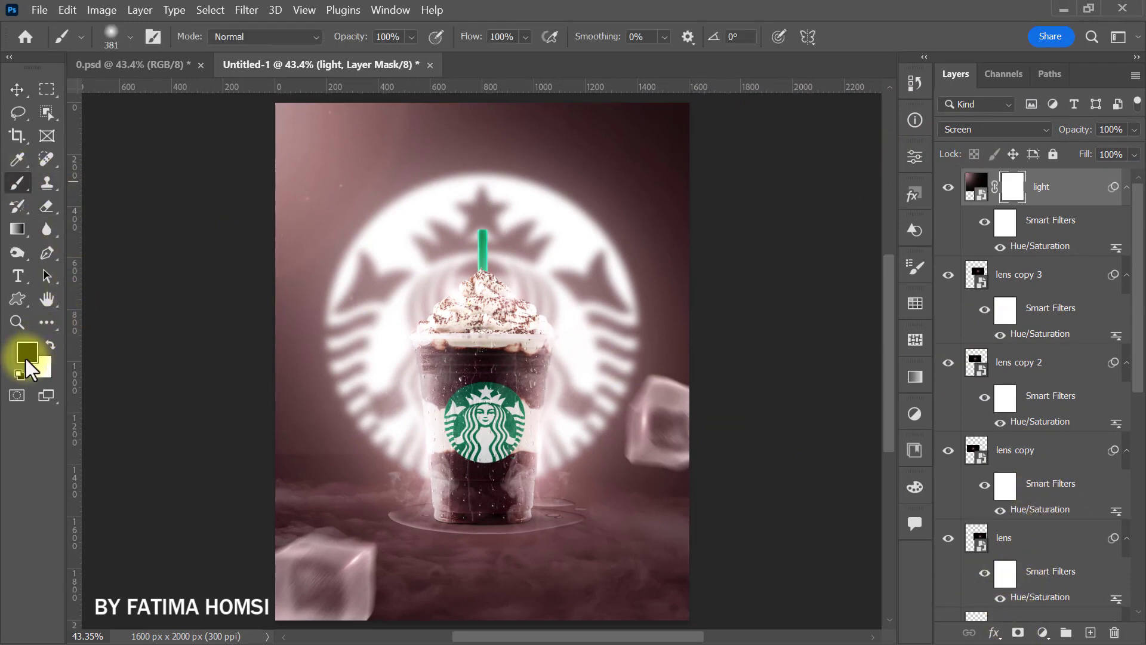
{"action": "left_click", "coordinate": [27, 359]}
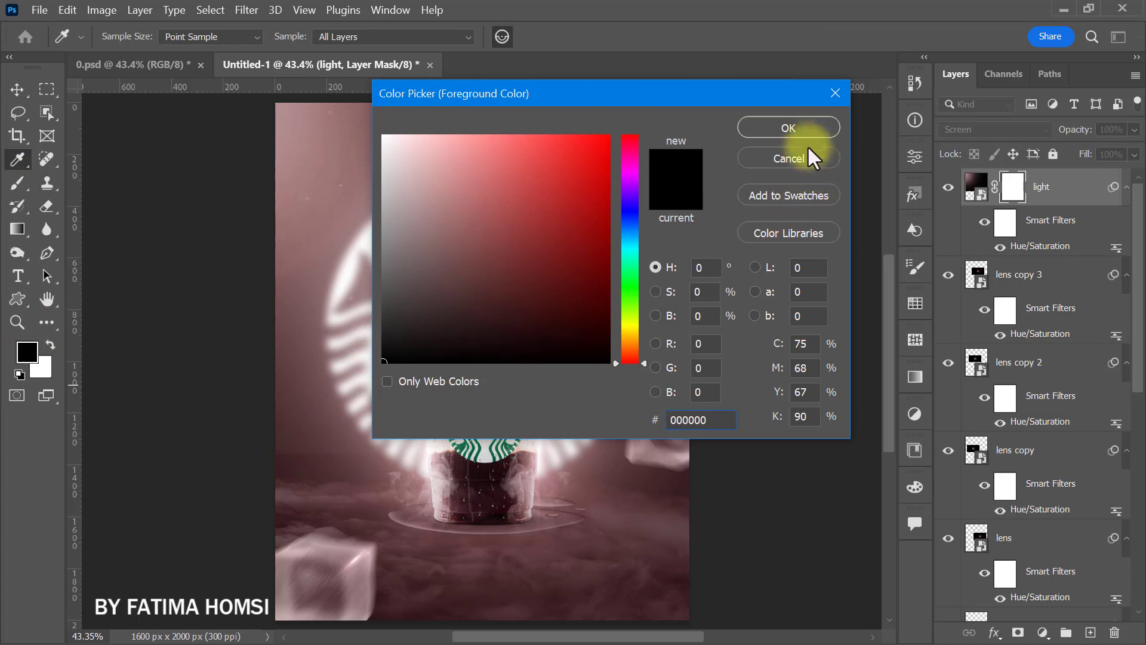
{"action": "left_click", "coordinate": [772, 128]}
{"action": "left_click_drag", "start_coordinate": [478, 351], "coordinate": [506, 351]}
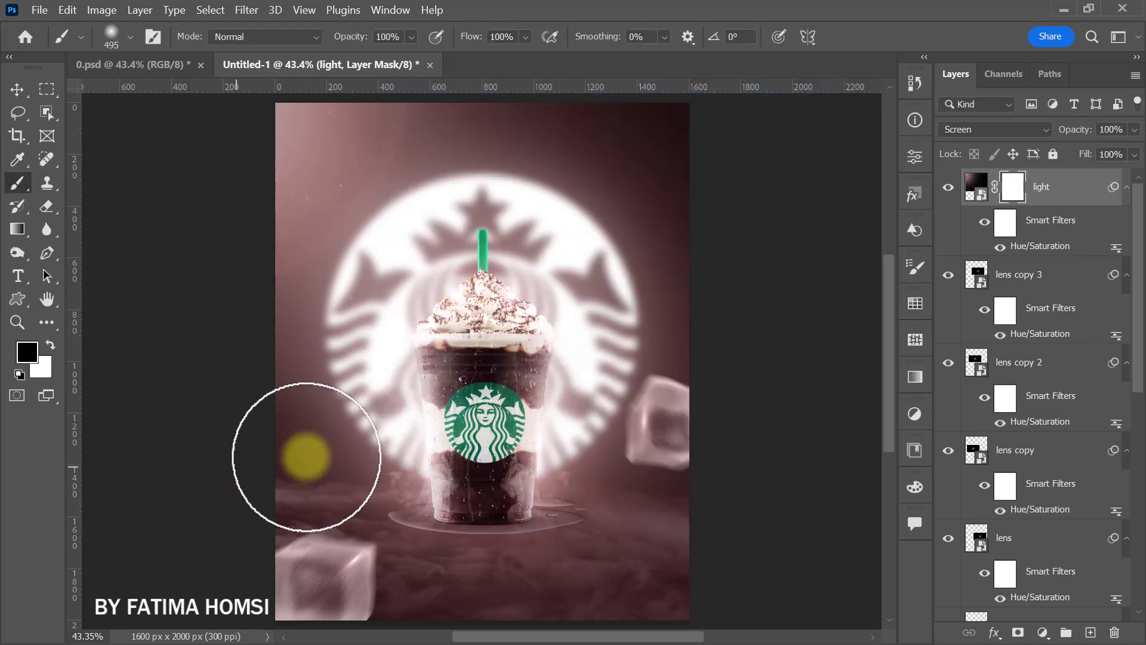
{"action": "mouse_move", "coordinate": [558, 444]}
{"action": "left_mouse_down"}
{"action": "mouse_move", "coordinate": [640, 435]}
{"action": "mouse_move", "coordinate": [228, 435]}
{"action": "left_mouse_up"}
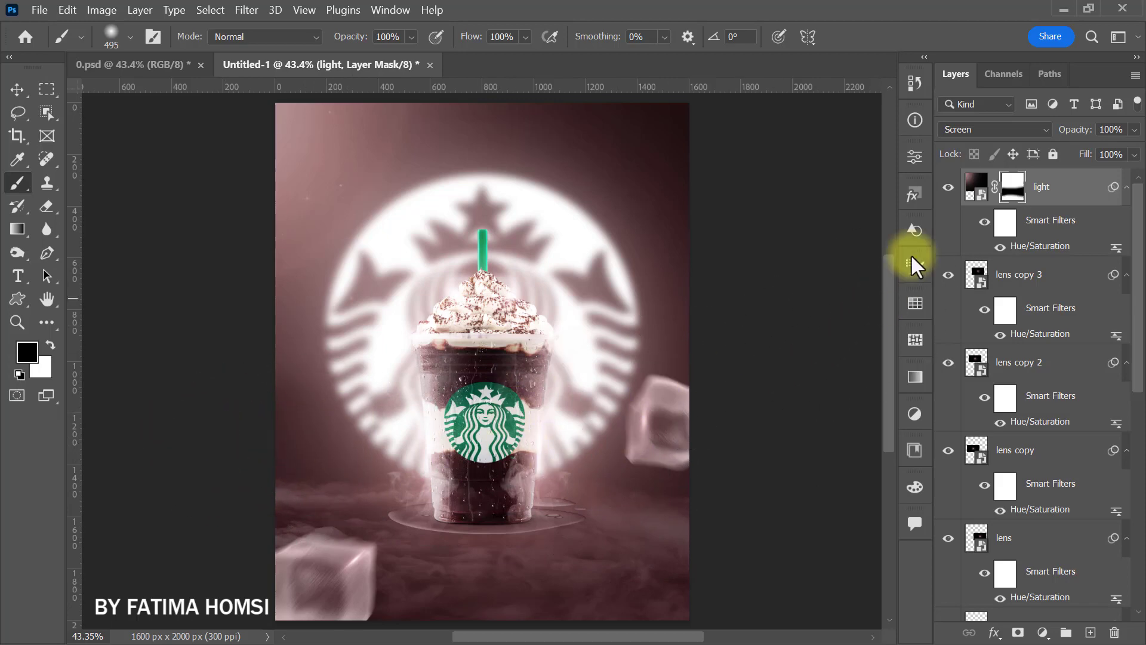
{"action": "left_click", "coordinate": [948, 188]}
{"action": "left_click", "coordinate": [949, 189]}
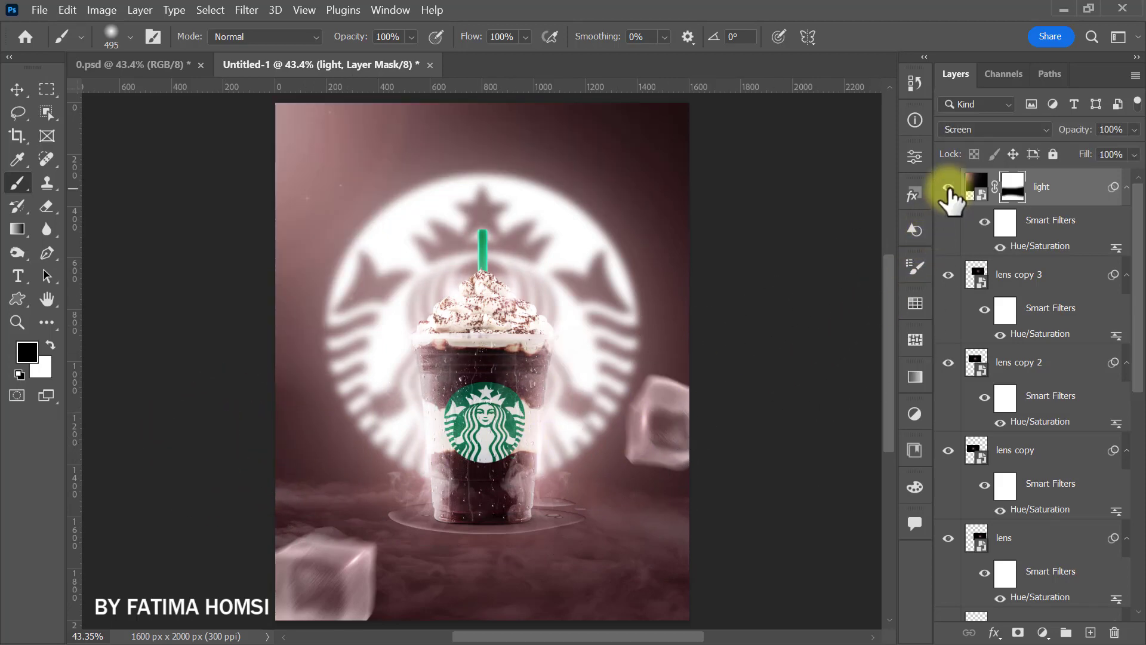
- Group the light layer and all lens flare layers and name the group "lenses"
{"action": "scroll", "coordinate": [1140, 239], "scroll_direction": "down", "scroll_amount": 2}
{"action": "left_click_drag", "start_coordinate": [1137, 251], "coordinate": [1126, 435]}
{"action": "left_click", "coordinate": [1079, 475], "text": "shift"}
{"action": "key", "text": "ctrl+g"}
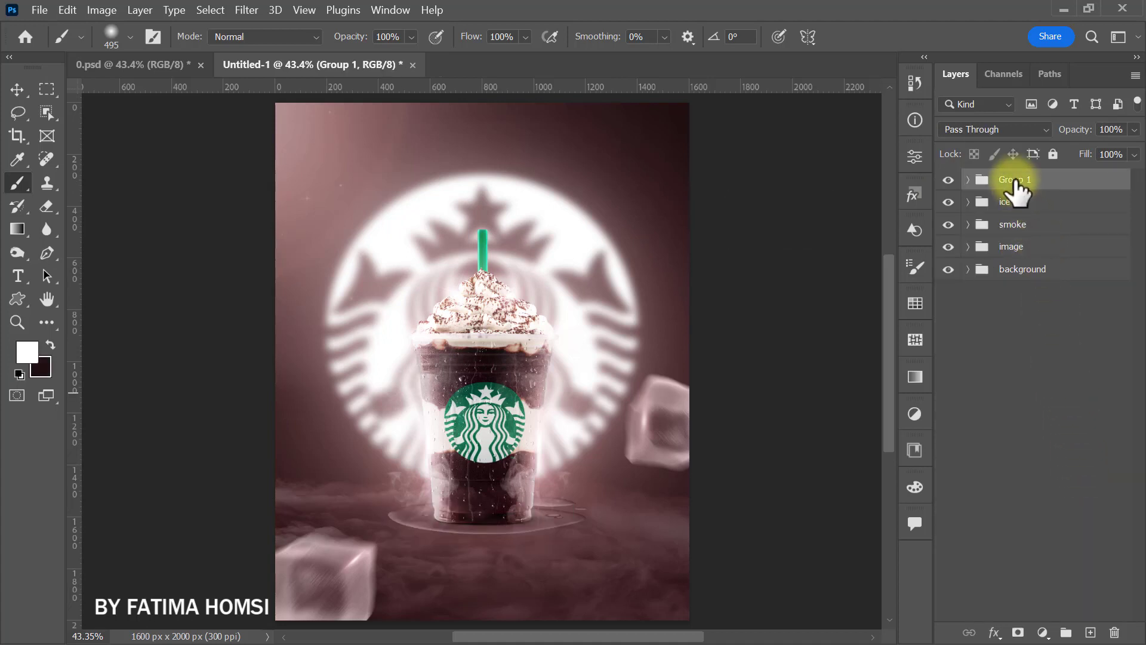
{"action": "double_click", "coordinate": [1015, 180]}
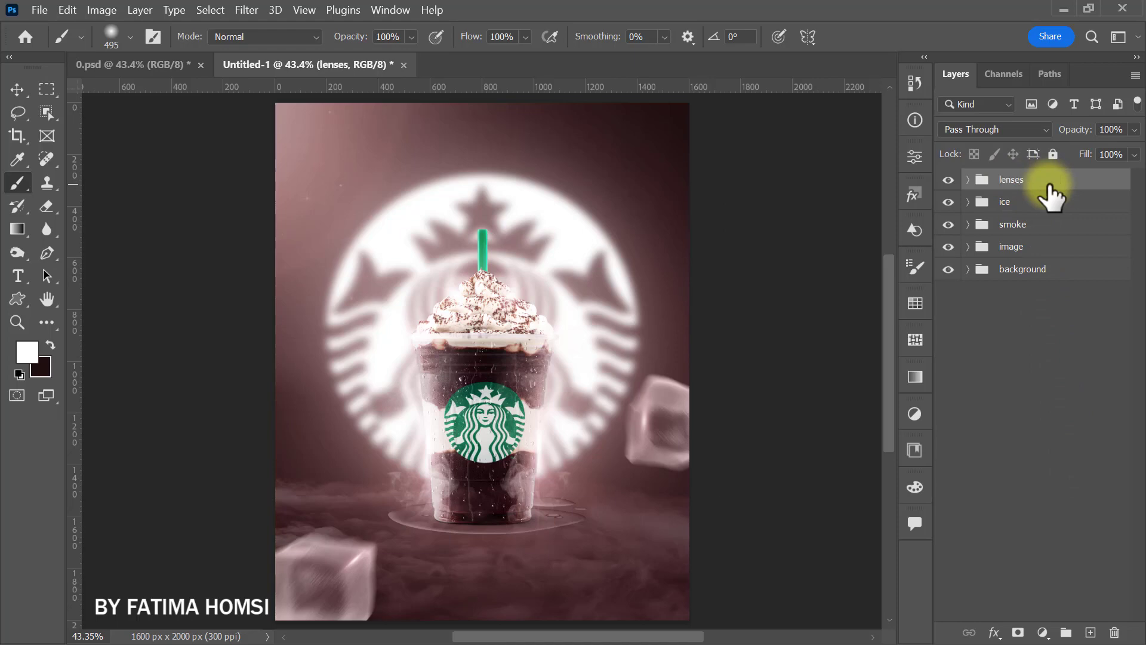
- Stamp all visible layers into a new layer above the lenses group and convert it to a smart object
{"action": "key", "text": "ctrl+alt+shift+e"}
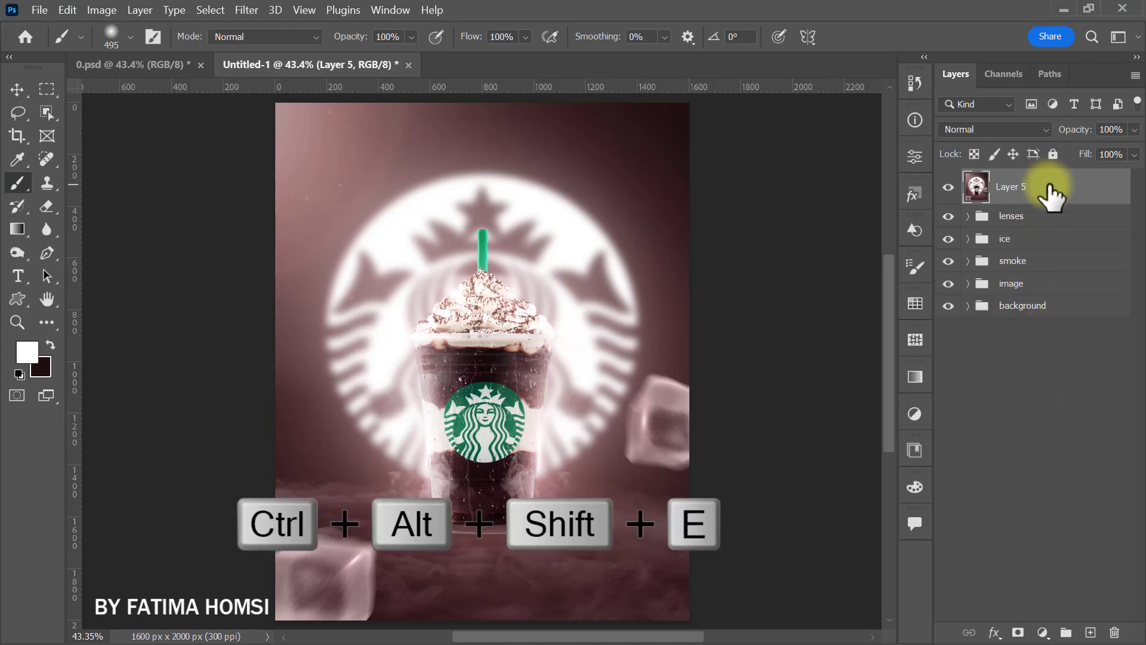
{"action": "right_click", "coordinate": [1049, 187]}
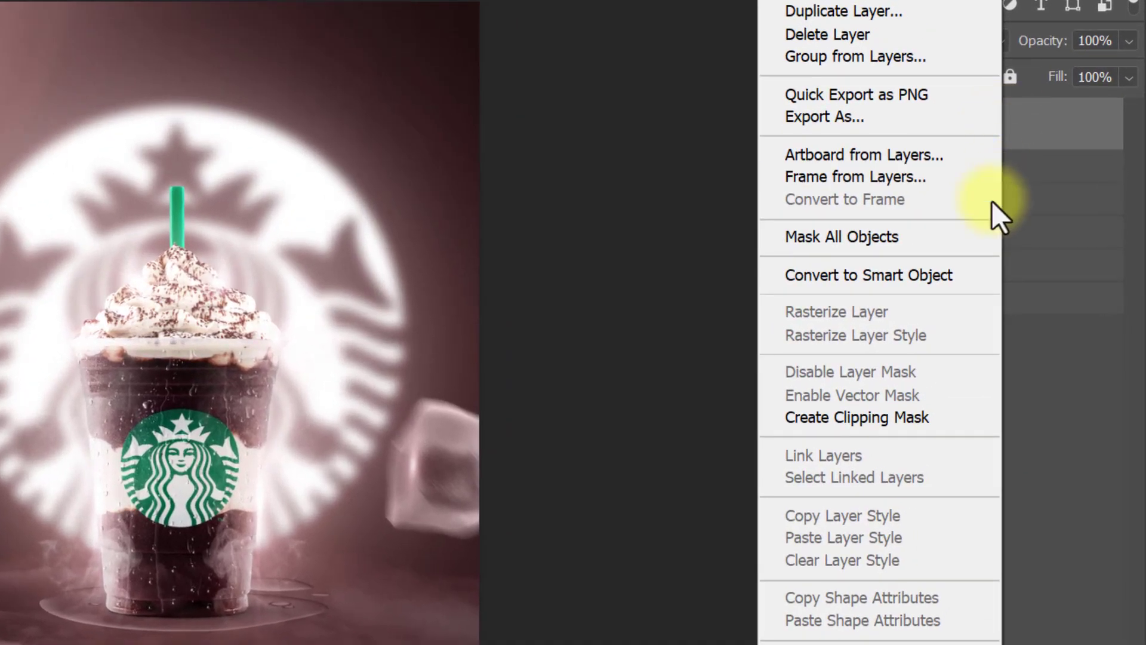
{"action": "left_click", "coordinate": [969, 277]}
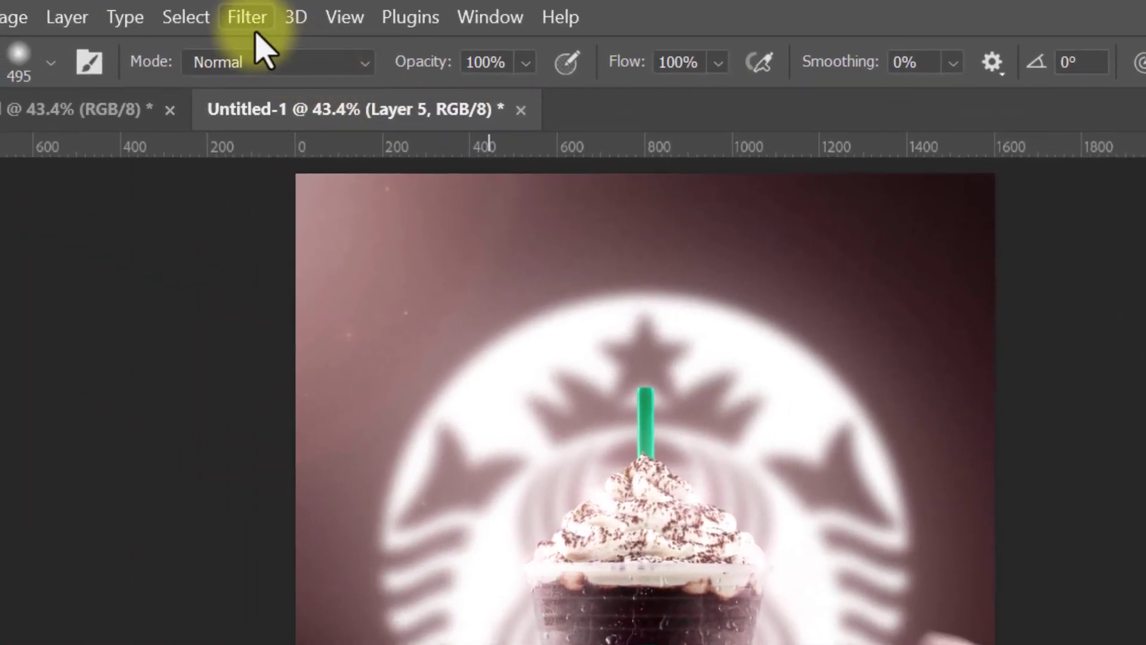
- Start a Camera Raw Filter on the merged layer with temperature +3, tint +2 and exposure -0.10
{"action": "left_click", "coordinate": [249, 18]}
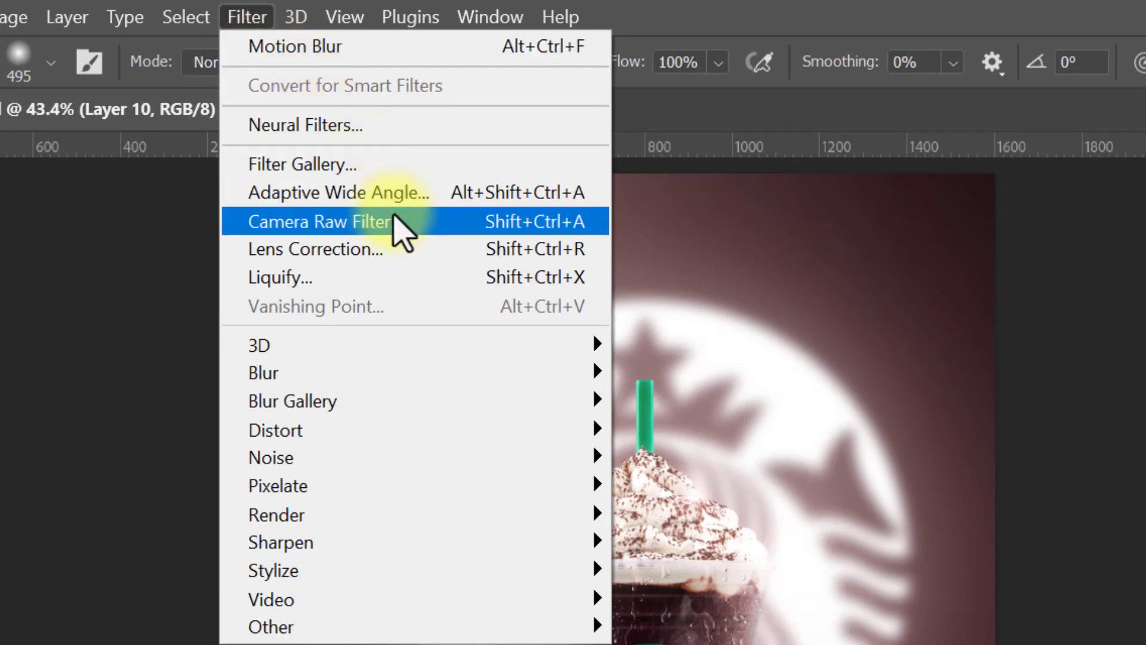
{"action": "left_click", "coordinate": [400, 230]}
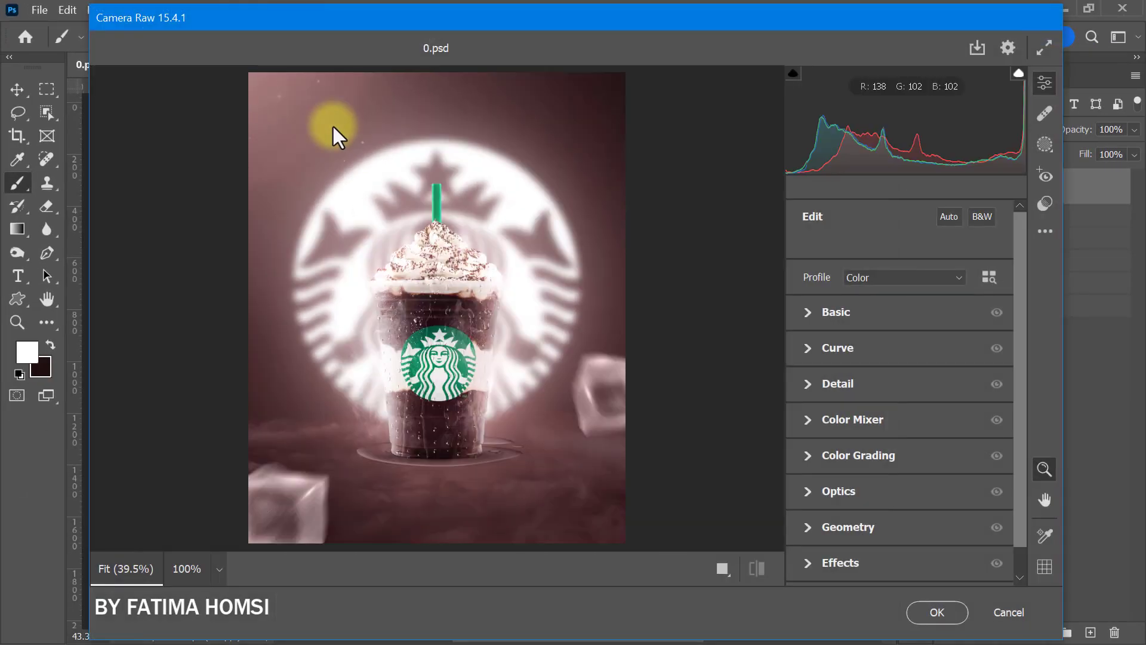
{"action": "left_click", "coordinate": [809, 312]}
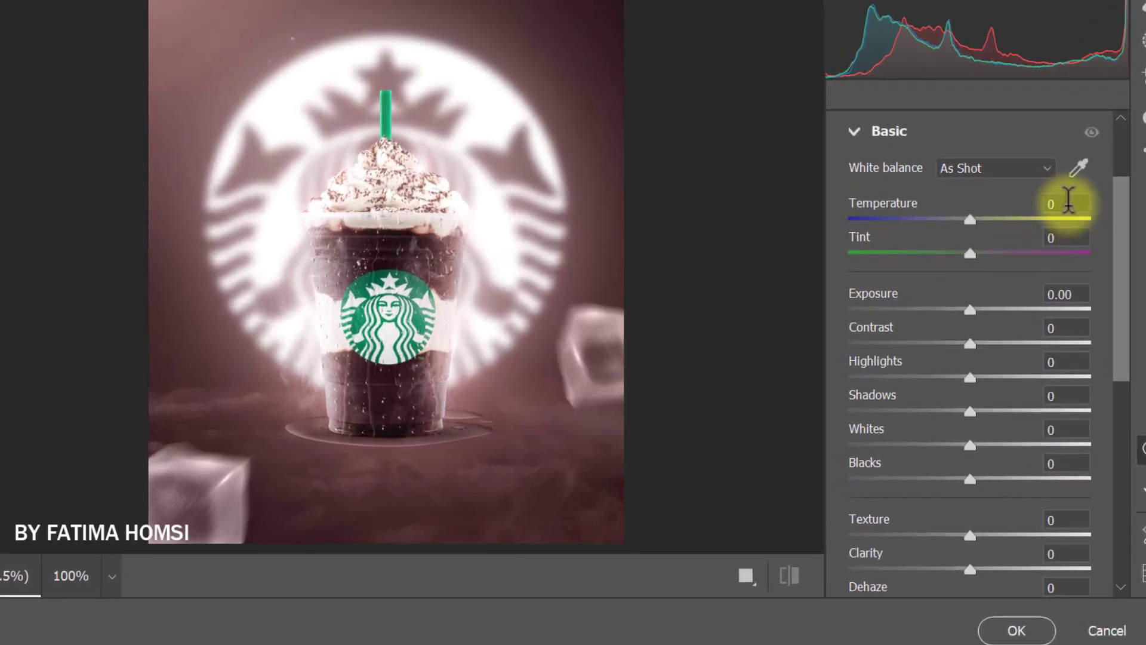
{"action": "type", "text": "3"}
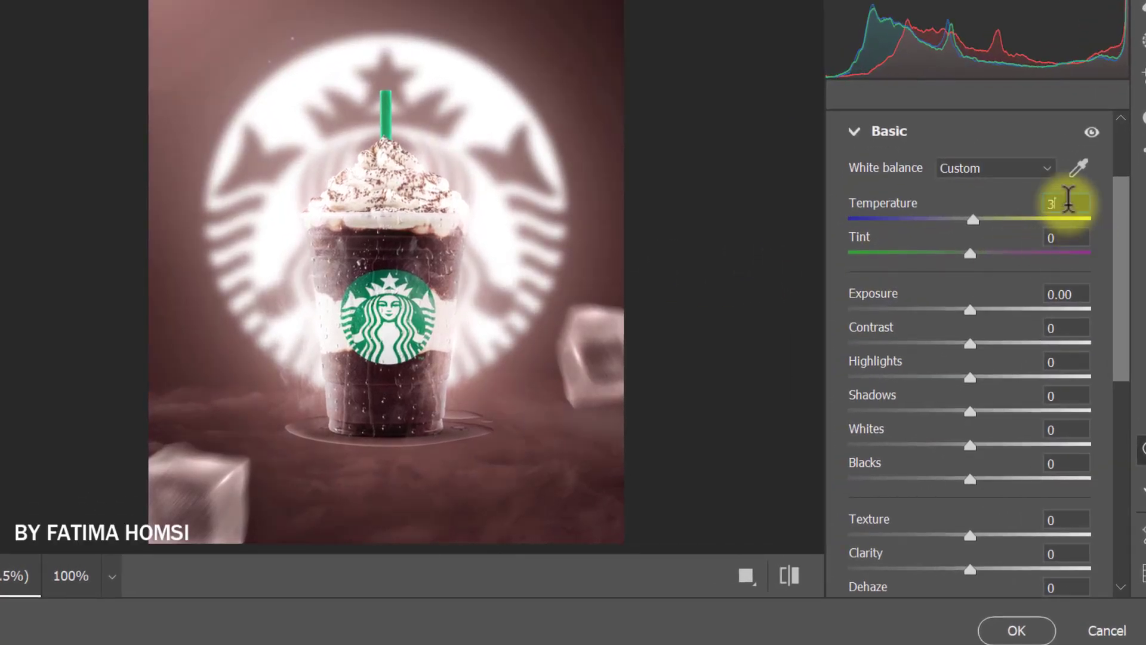
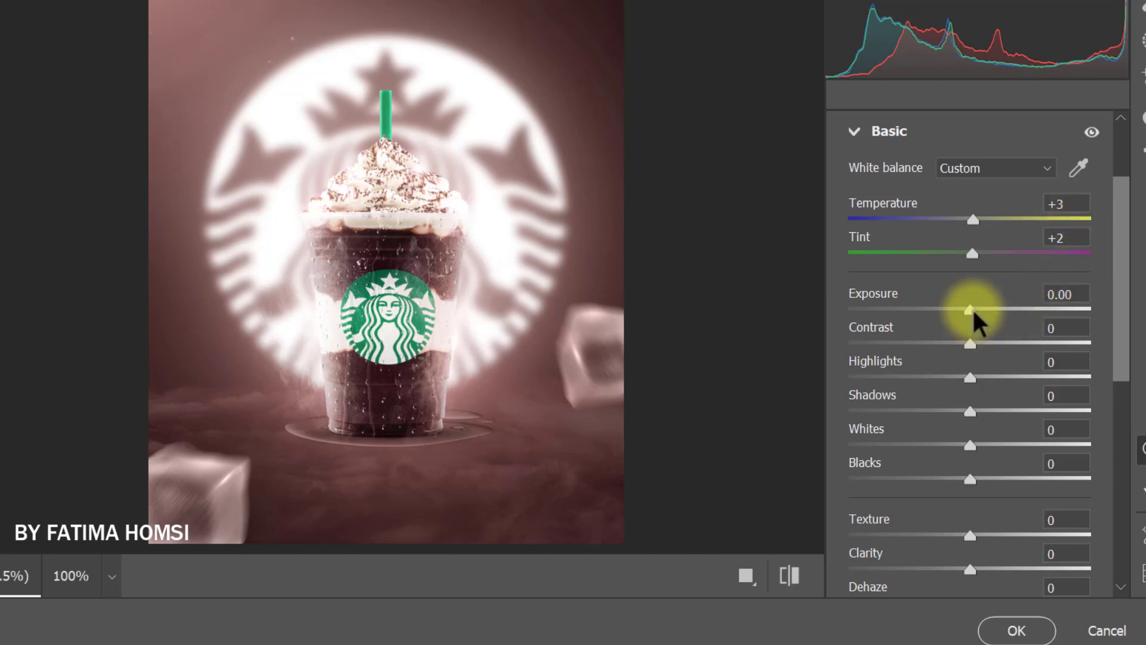
{"action": "left_click_drag", "start_coordinate": [972, 307], "coordinate": [970, 308]}
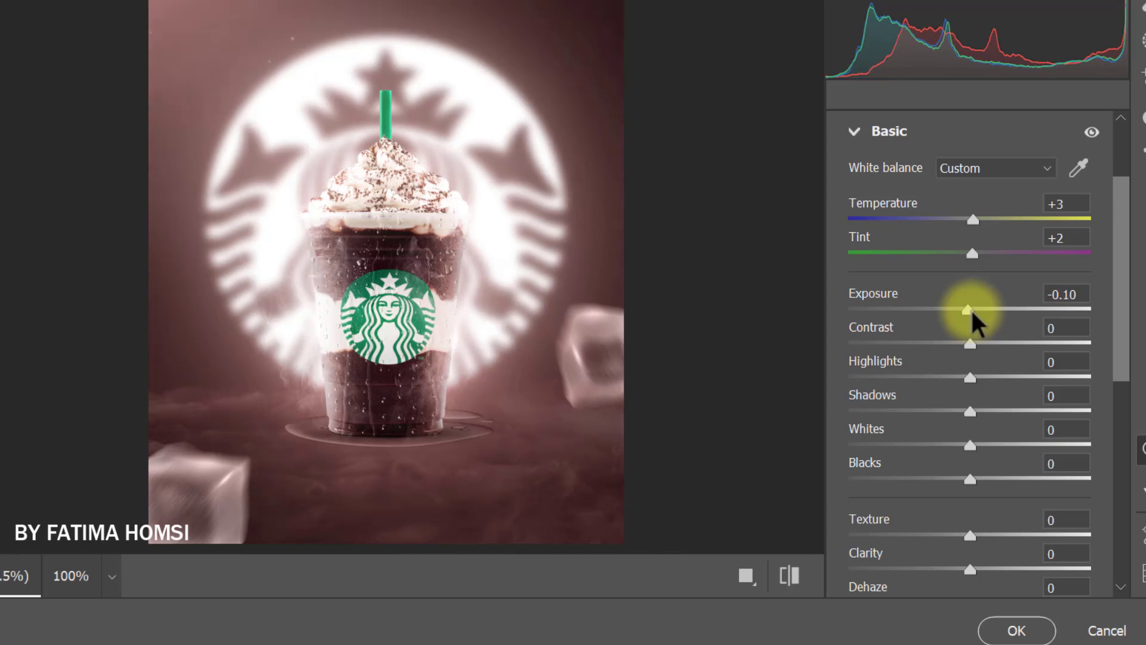
- Set the Camera Raw contrast to +10, highlights to +5, and shadows, whites and blacks to -10 each
{"action": "left_click", "coordinate": [1066, 327]}
{"action": "type", "text": "10"}
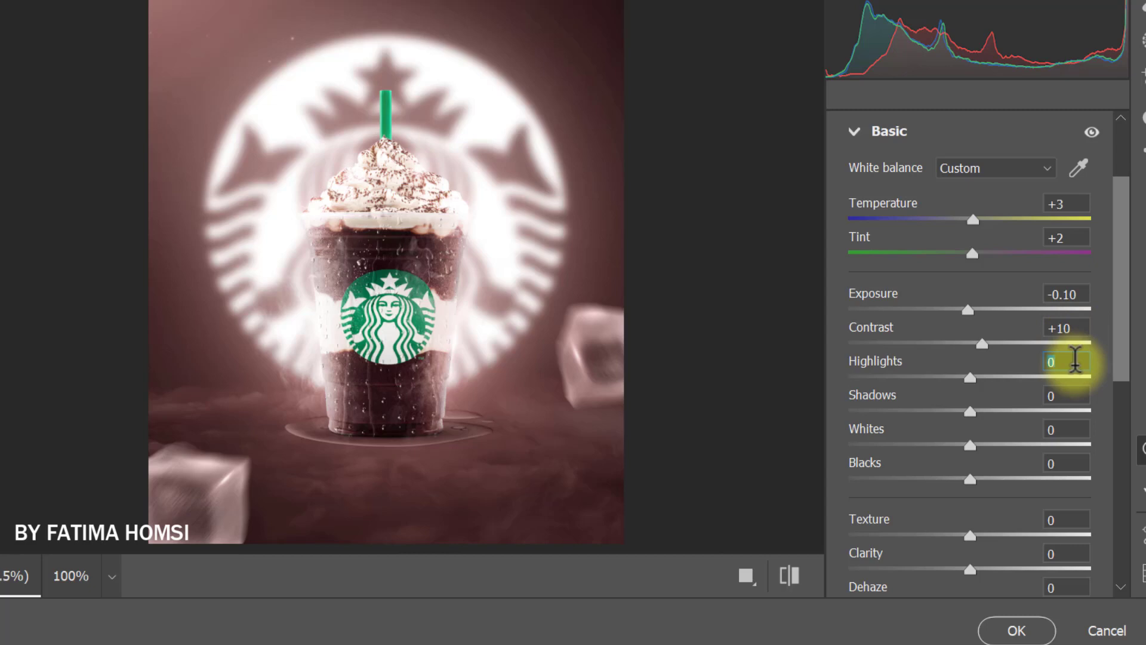
{"action": "type", "text": "5"}
{"action": "key", "text": "Return"}
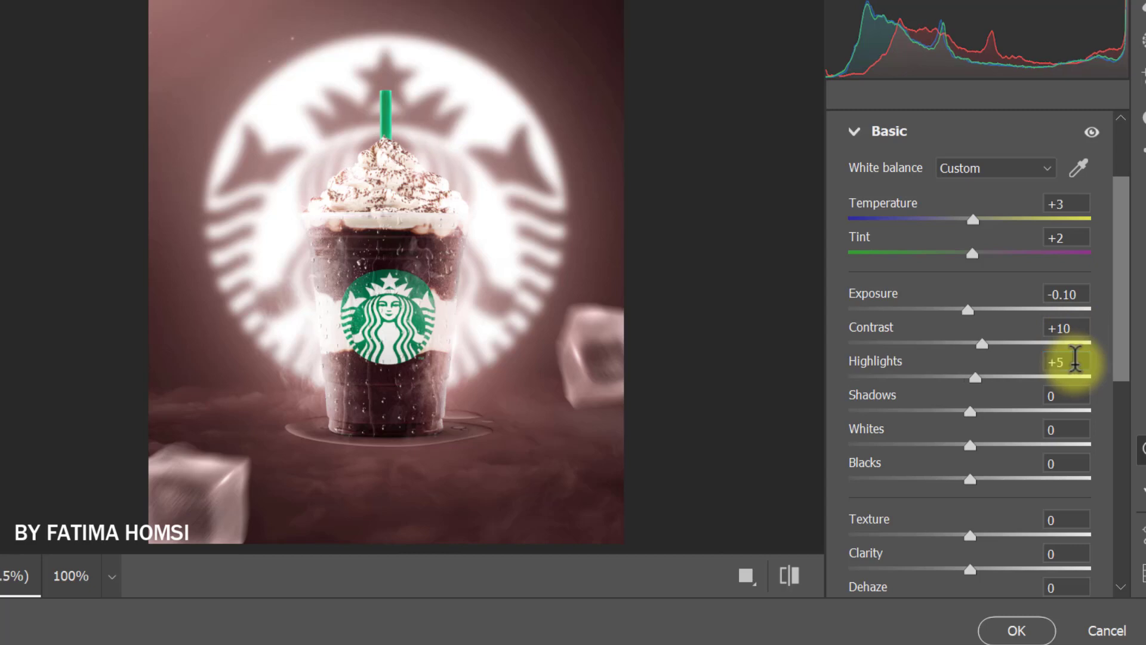
{"action": "left_click", "coordinate": [1080, 391]}
{"action": "type", "text": "-10"}
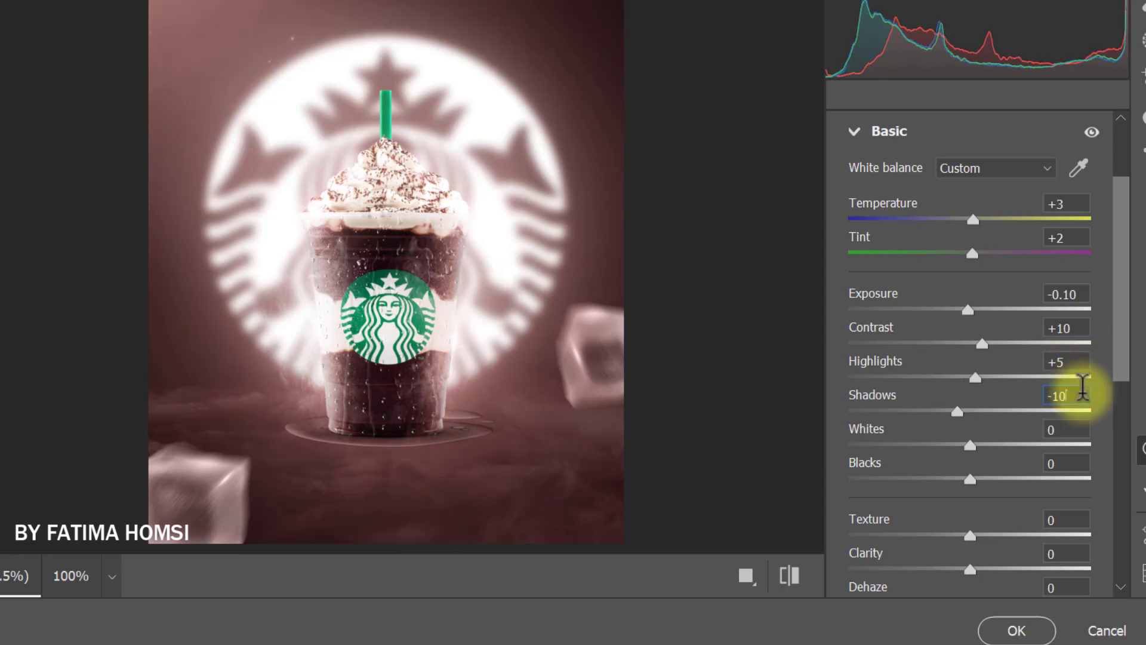
{"action": "left_click", "coordinate": [1081, 427]}
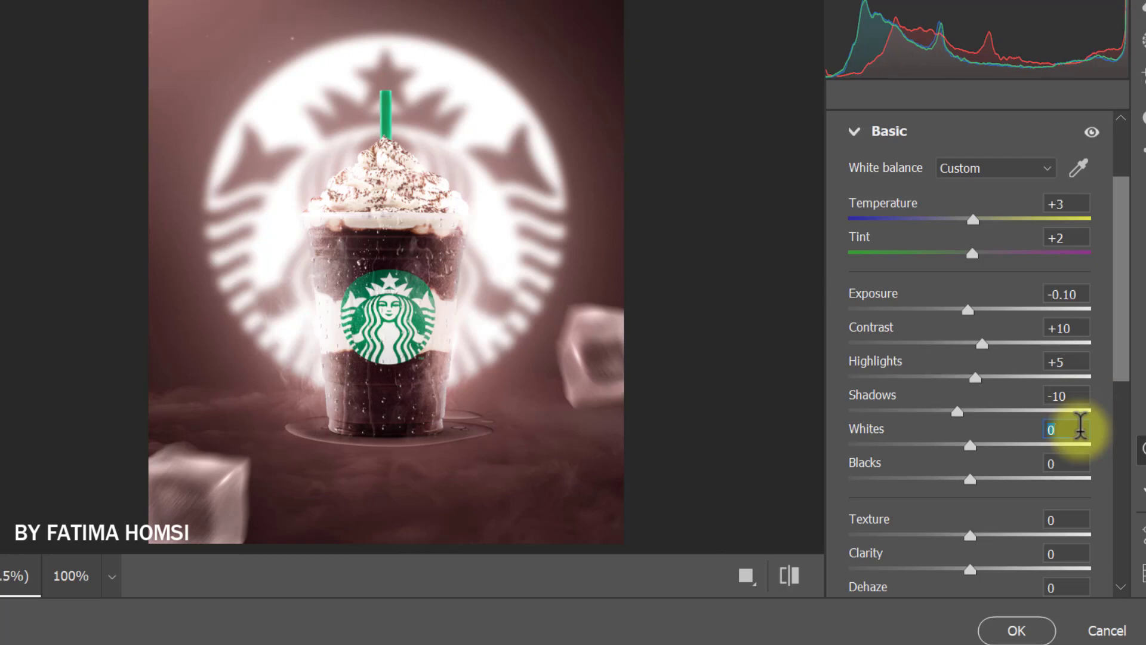
{"action": "type", "text": "-10"}
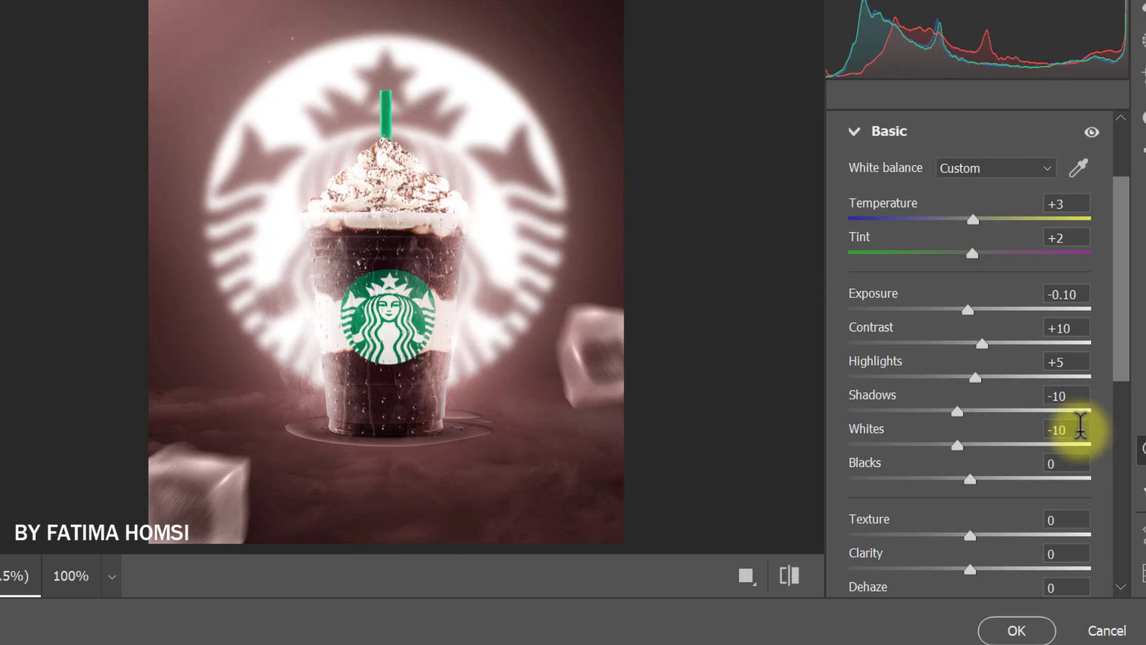
{"action": "left_click", "coordinate": [1082, 460]}
{"action": "type", "text": "-1"}
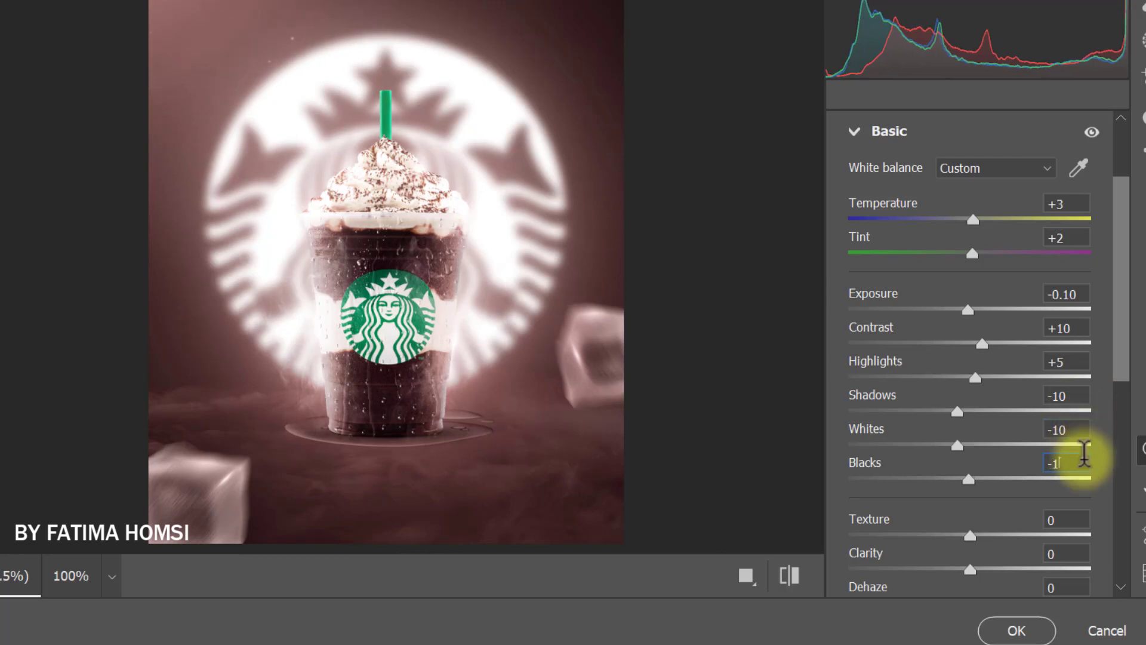
{"action": "type", "text": "0"}
- Set the Camera Raw texture to -10 and clarity to +5, and finish the Basic adjustments
{"action": "left_click", "coordinate": [1067, 519]}
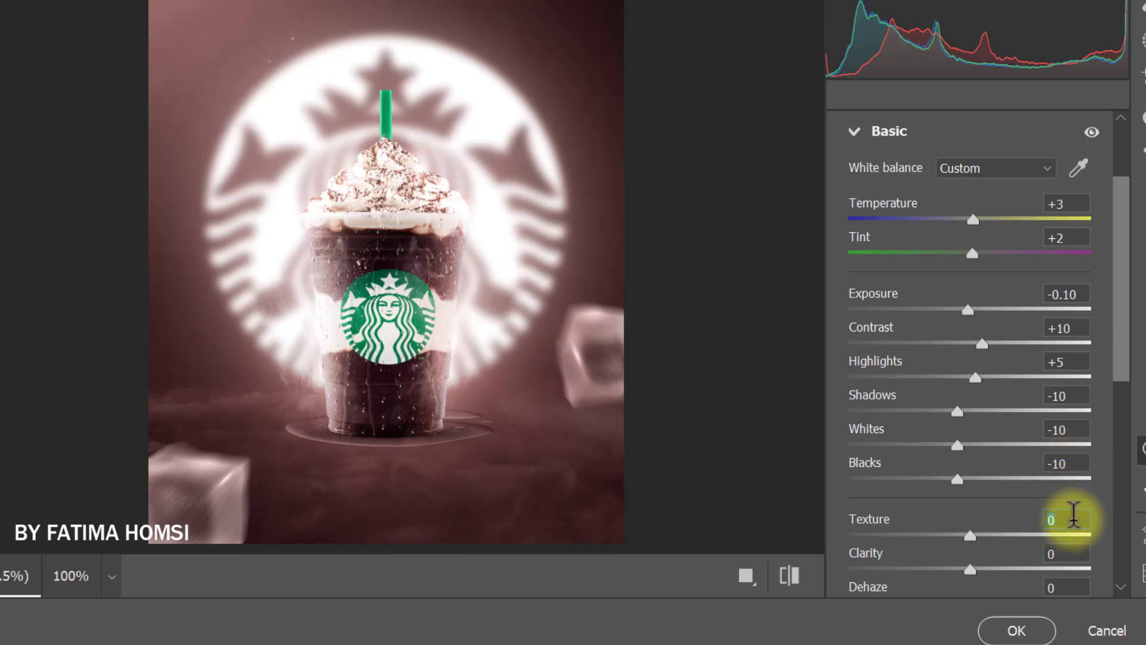
{"action": "type", "text": "-10"}
{"action": "left_click", "coordinate": [1078, 548]}
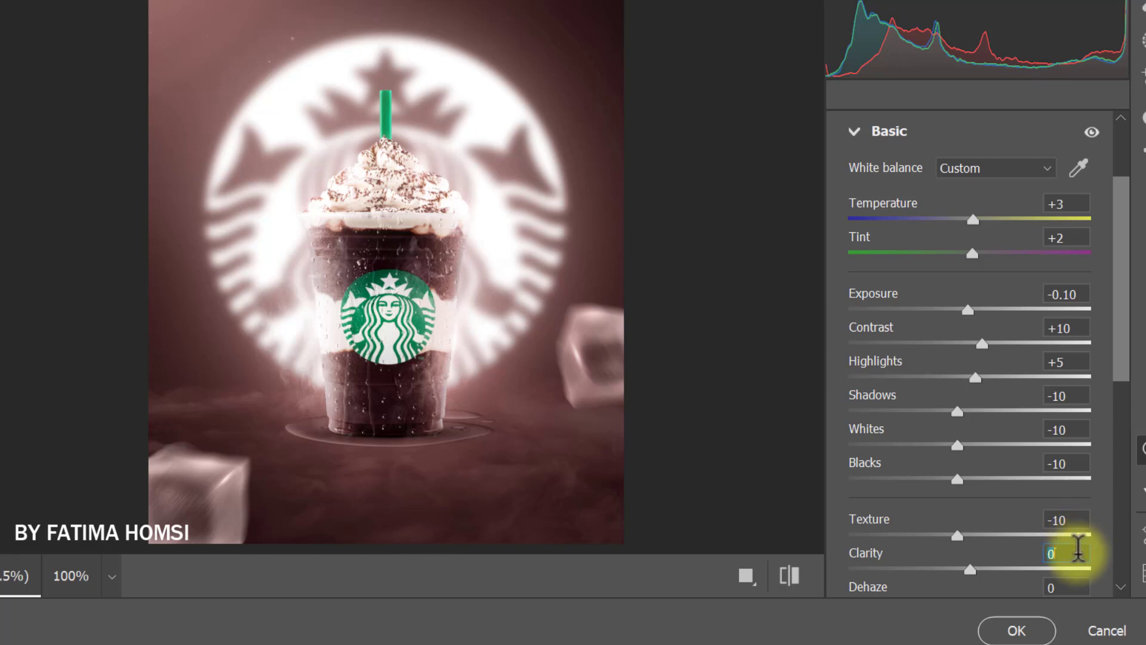
{"action": "type", "text": "5"}
{"action": "key", "text": "Return"}
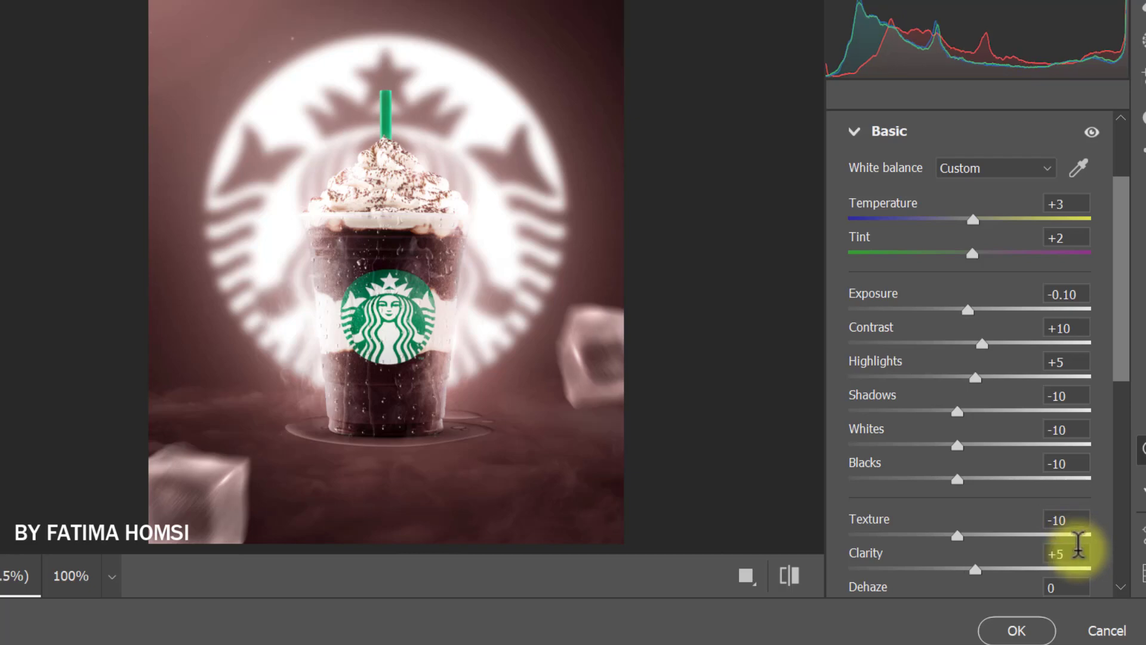
{"action": "left_click", "coordinate": [852, 131]}
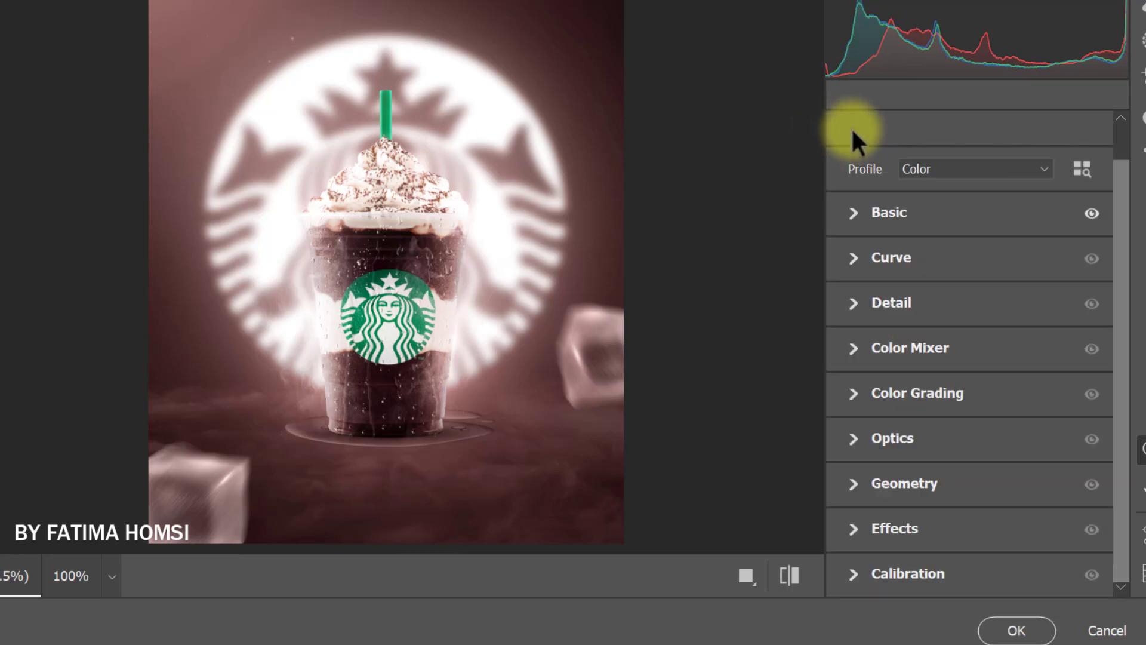
- In the Color Mixer, set the saturation of the reds to +10 and of the oranges to +5
{"action": "left_click", "coordinate": [852, 350]}
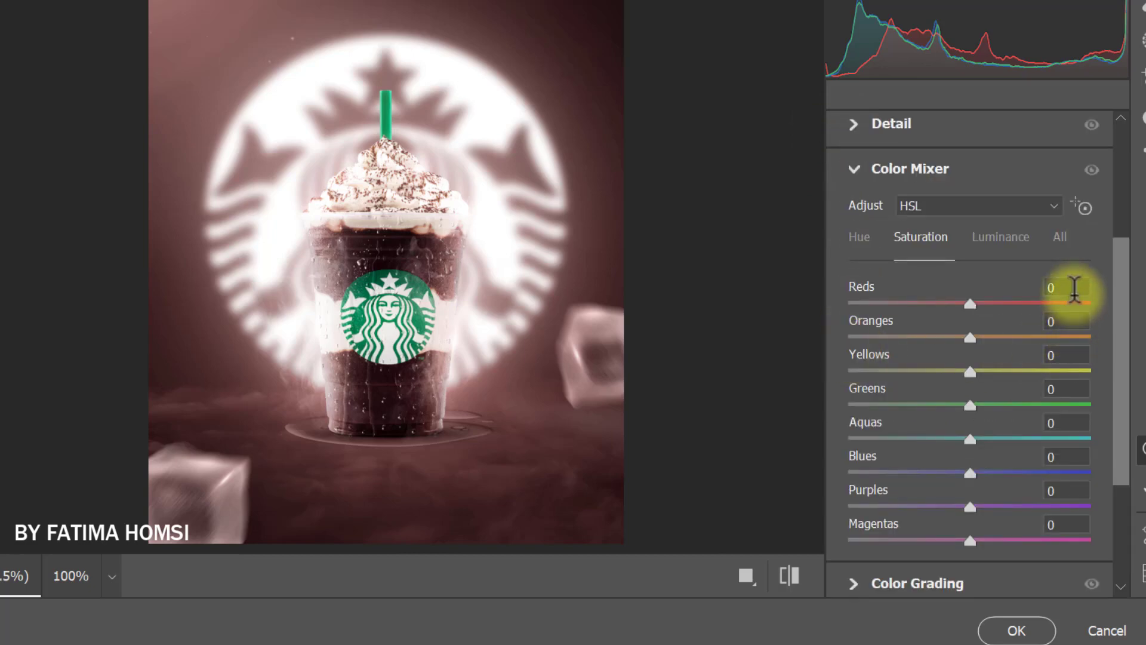
{"action": "left_click", "coordinate": [1074, 289]}
{"action": "type", "text": "10"}
{"action": "key", "text": "Return"}
{"action": "left_click", "coordinate": [1078, 322]}
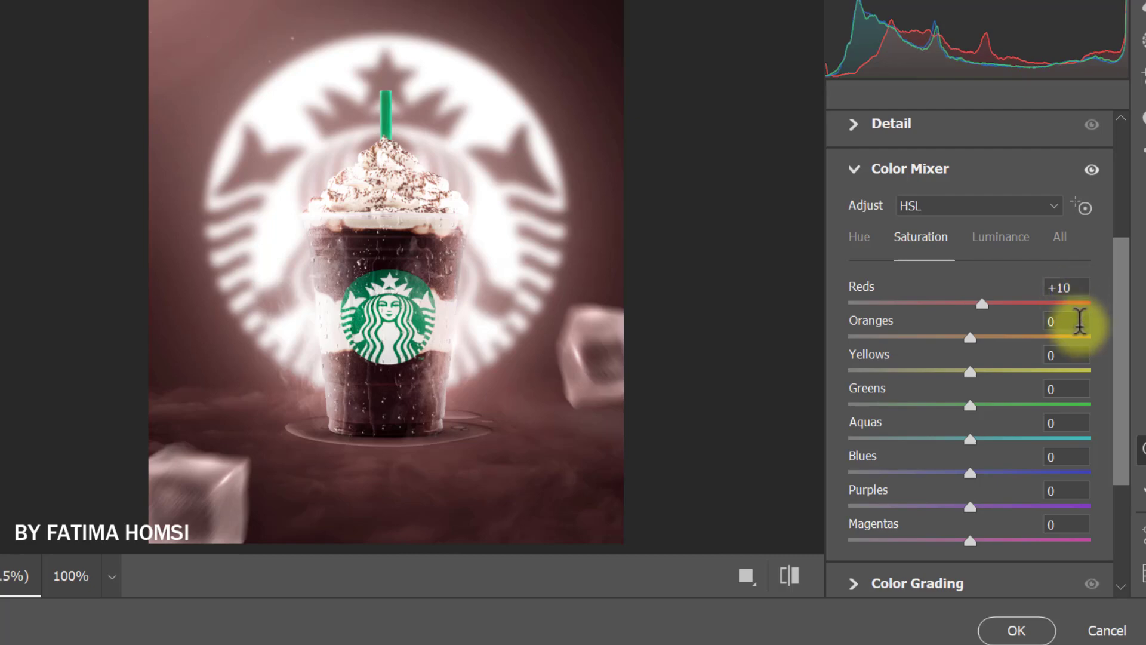
{"action": "type", "text": "5"}
{"action": "key", "text": "Return"}
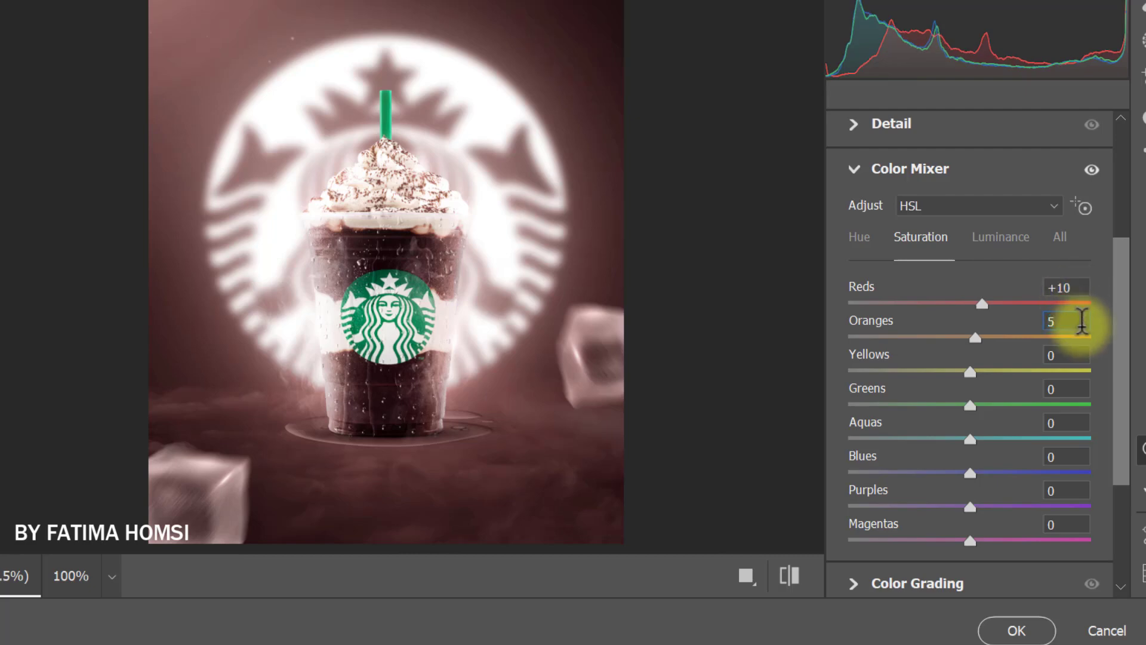
- Shift the Color Mixer hue of the reds to +35 and of the oranges to +10
{"action": "left_click", "coordinate": [859, 236]}
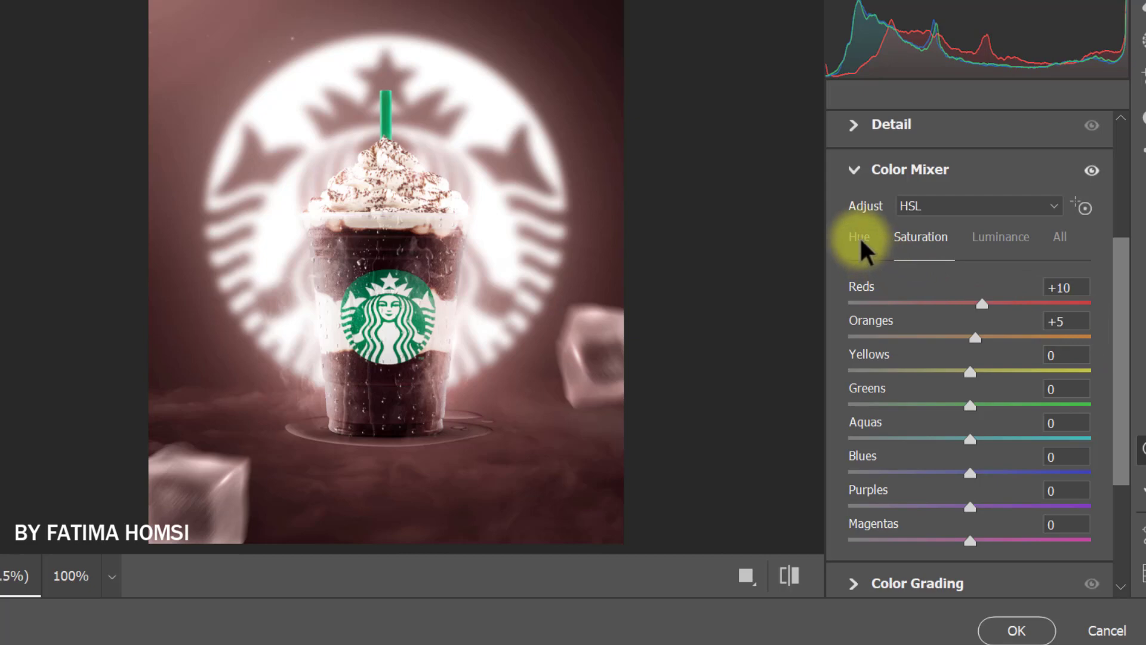
{"action": "left_click", "coordinate": [1074, 286]}
{"action": "type", "text": "35"}
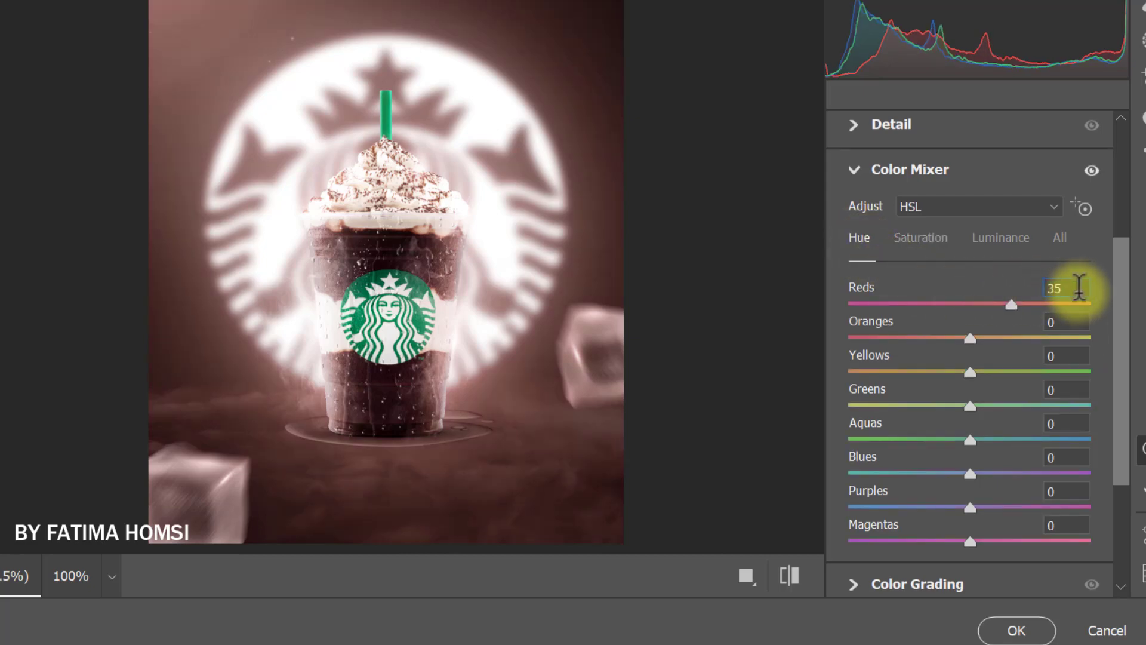
{"action": "left_click", "coordinate": [1083, 321]}
{"action": "type", "text": "10"}
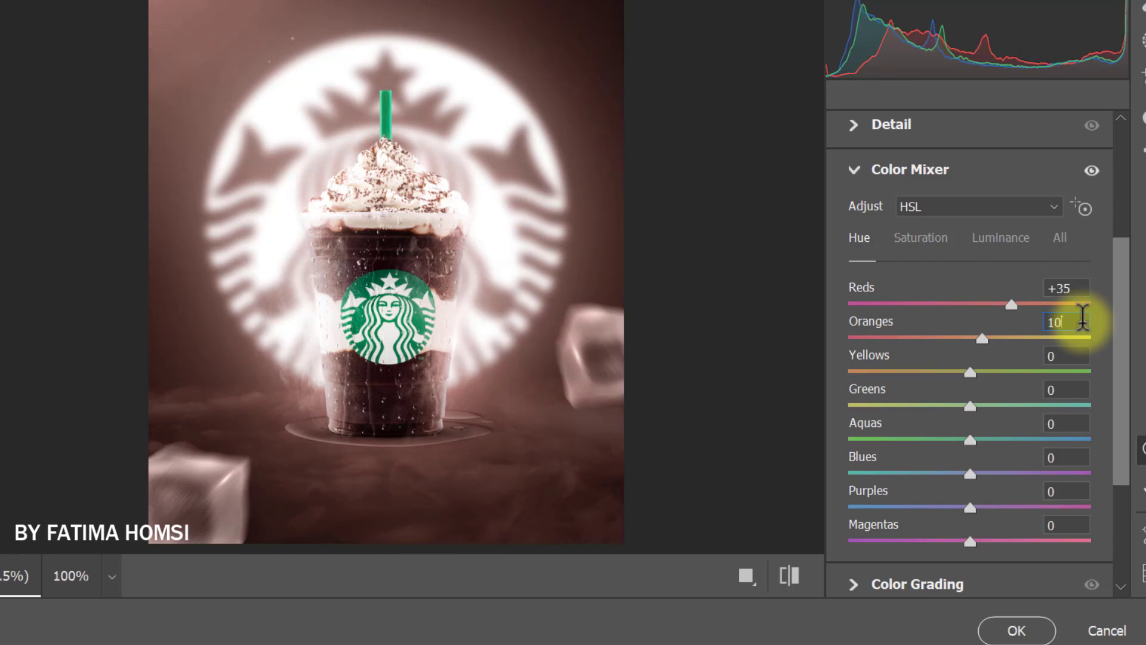
{"action": "key", "text": "Return"}
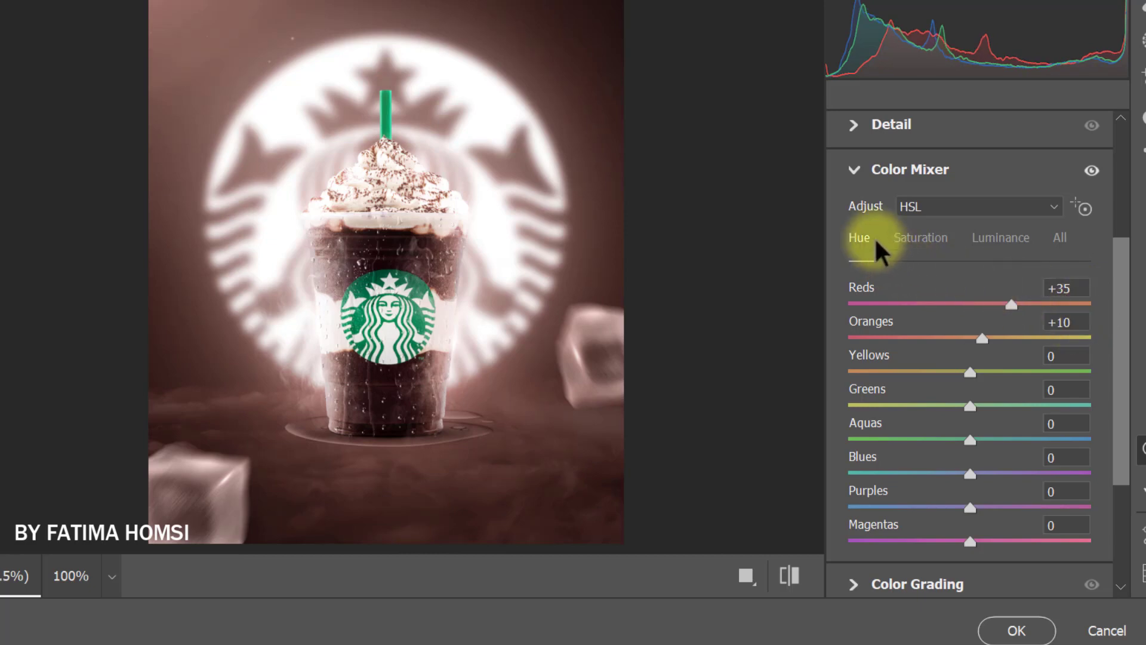
{"action": "left_click", "coordinate": [855, 172]}
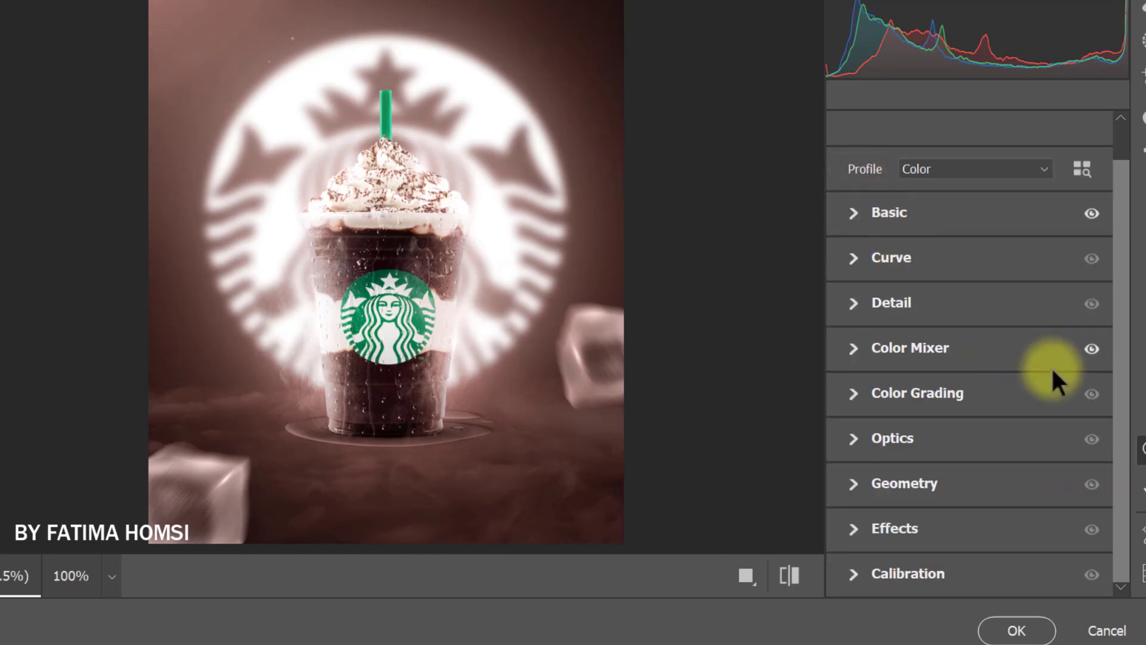
- Add vignetting of -11, apply the Camera Raw Filter, and compare the poster with the graded layer off and on
{"action": "left_click", "coordinate": [855, 527]}
{"action": "left_click_drag", "start_coordinate": [970, 530], "coordinate": [957, 530]}
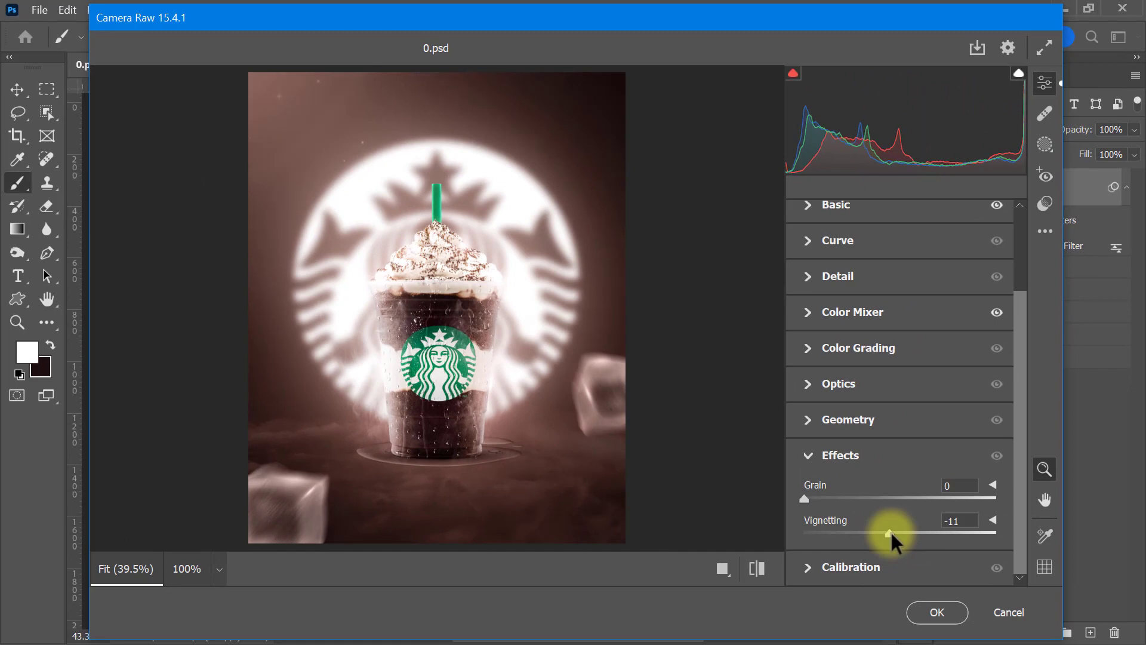
{"action": "left_click", "coordinate": [938, 612]}
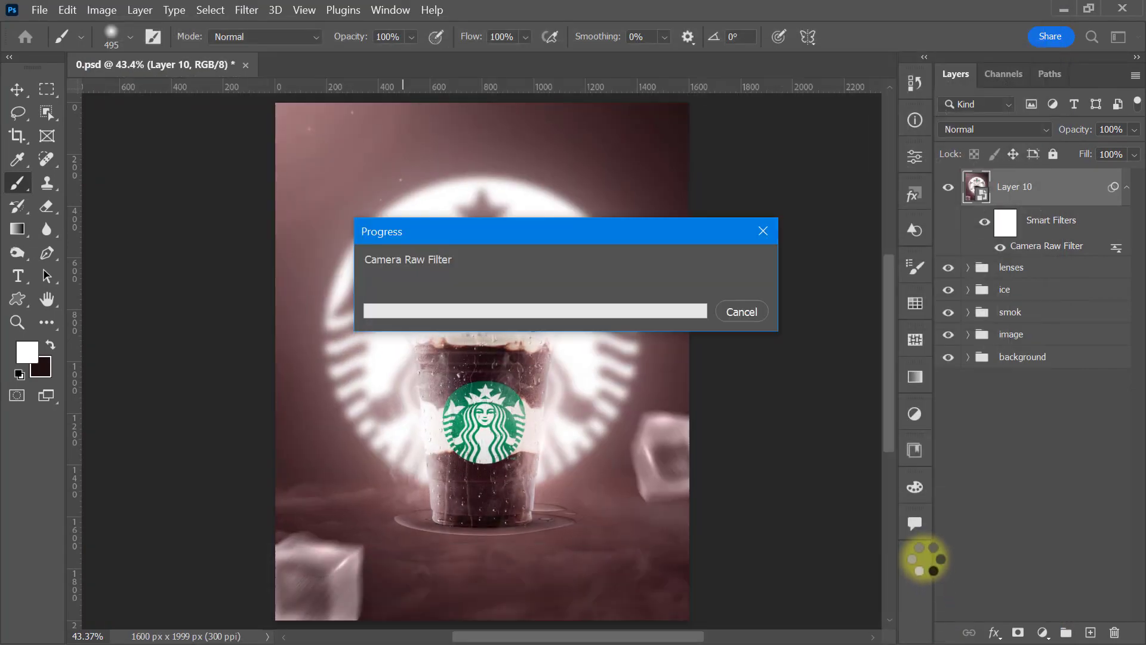
{"action": "left_click", "coordinate": [948, 187]}
{"action": "left_click", "coordinate": [948, 187]}
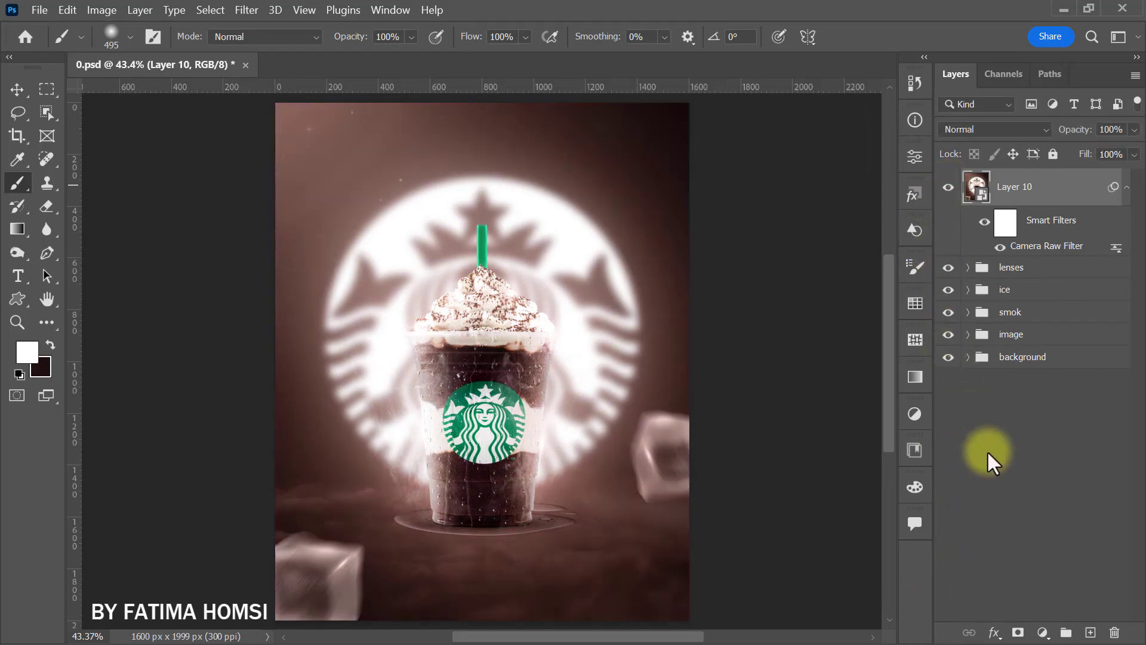